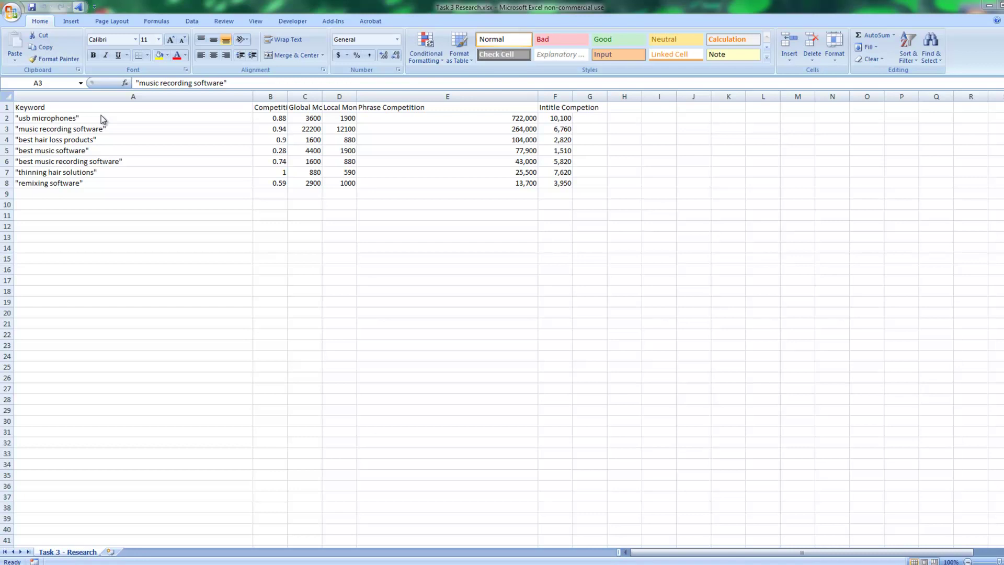
Copy the "usb microphones" keyword from cell A2 and switch to Firefox.
click(99, 117)
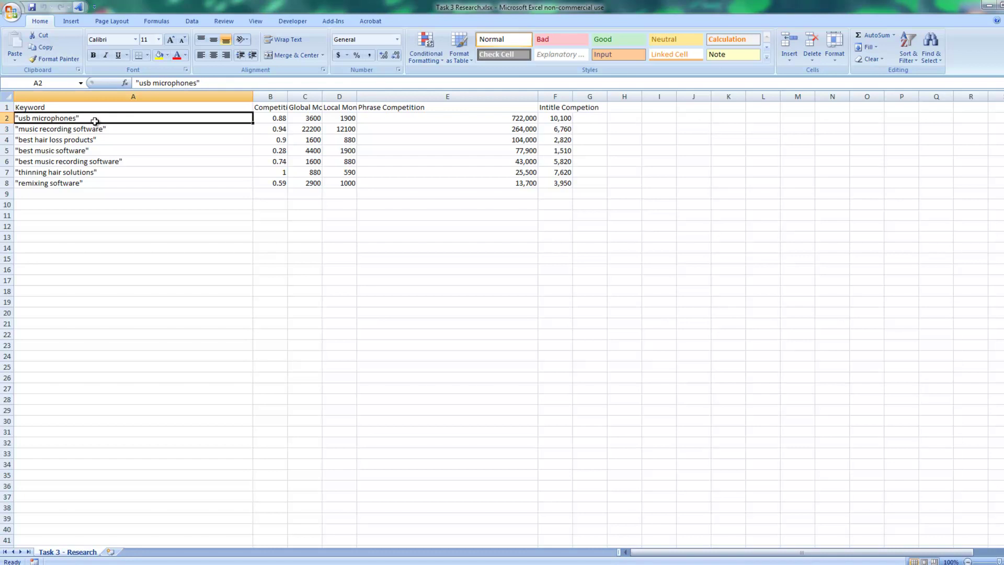
right_click(97, 118)
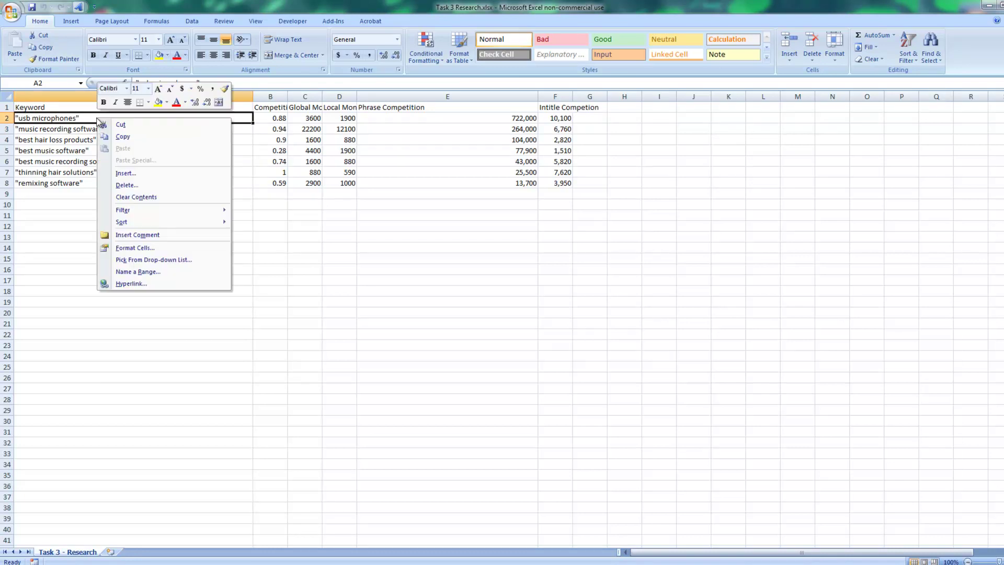
click(119, 136)
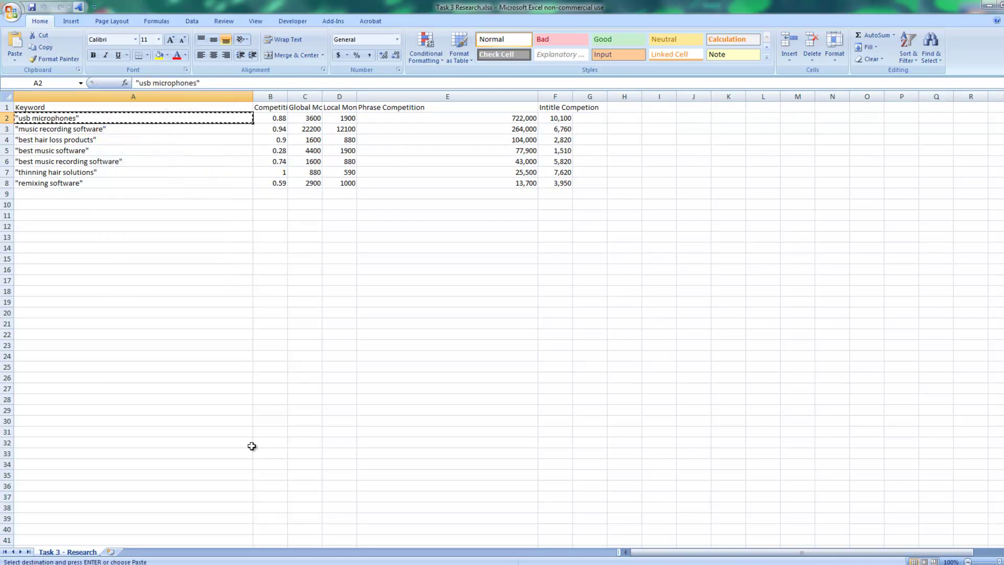
click(239, 561)
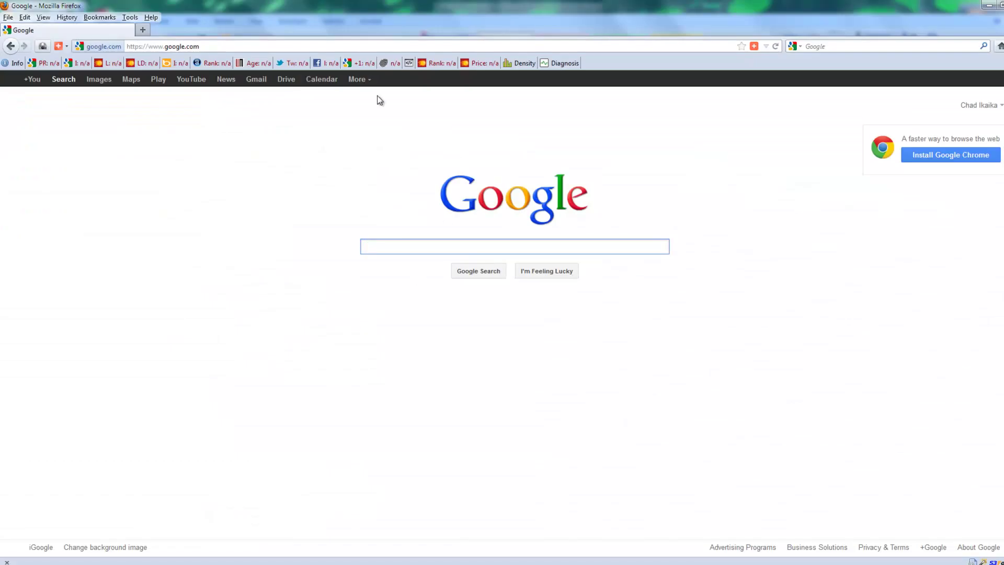
Load google.com in a second browser tab and return to the first Google tab.
click(143, 31)
text(google.com)
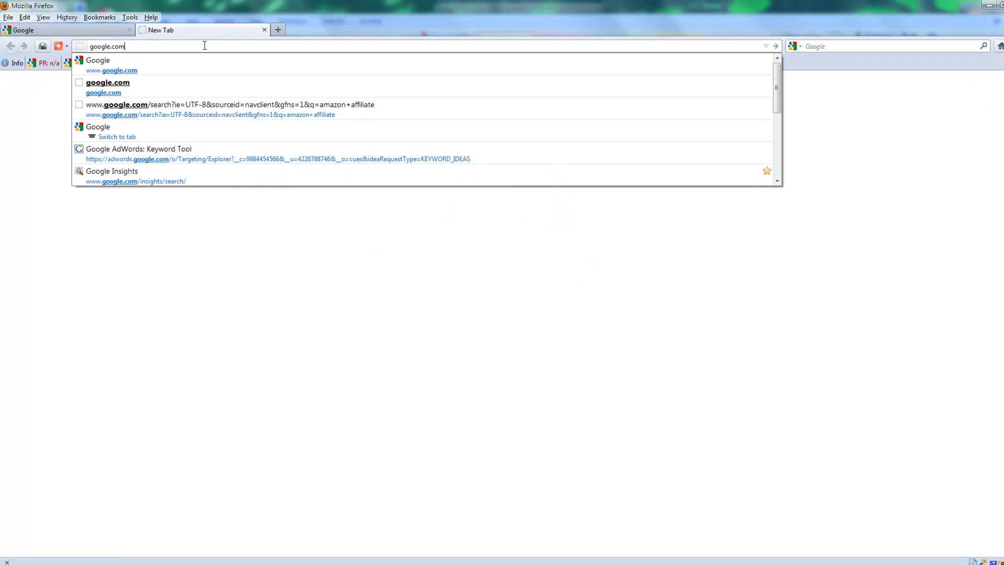
key(Return)
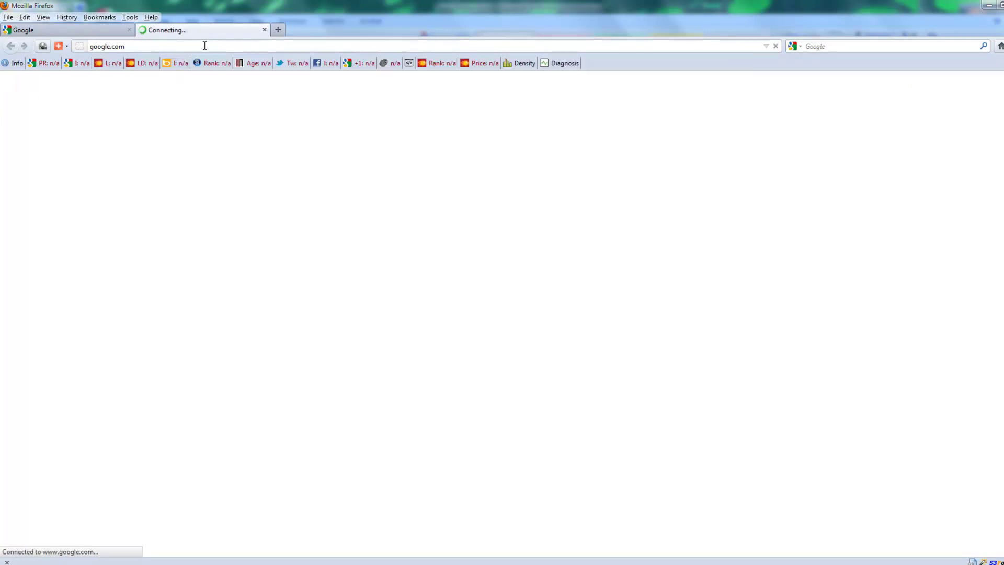
click(95, 30)
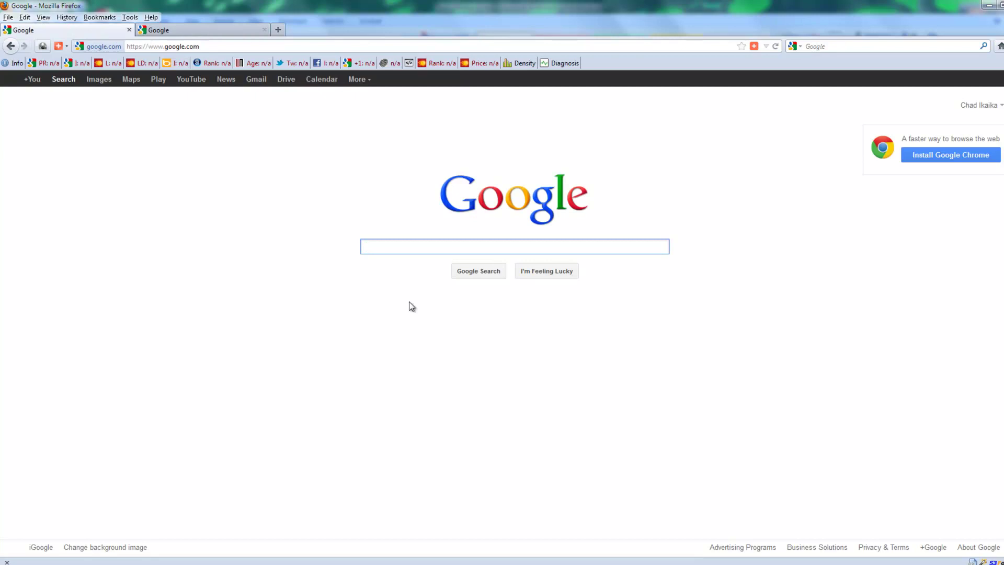
Search Google for the copied keyword usb microphones with its quotation marks removed.
right_click(387, 249)
click(442, 308)
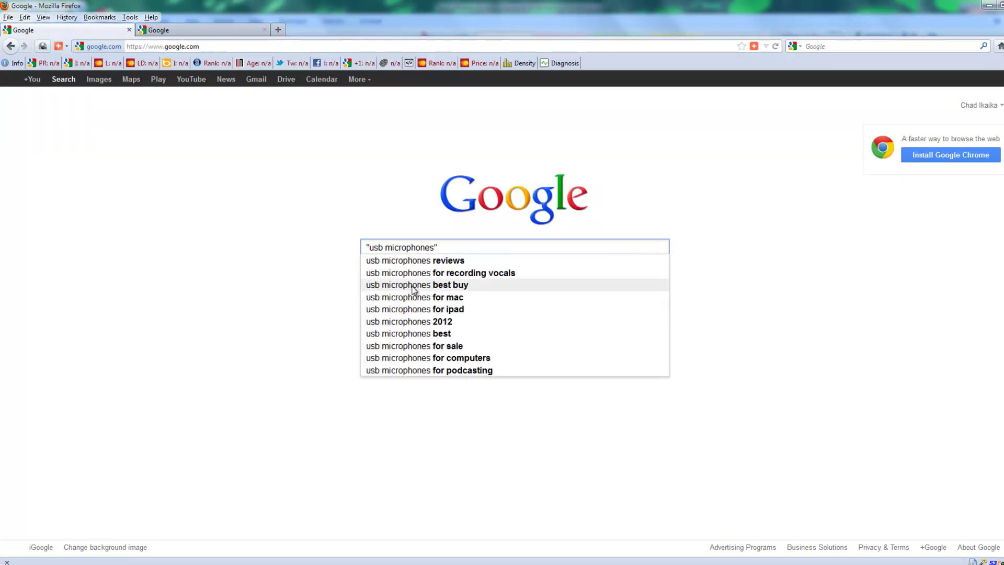
key(BackSpace)
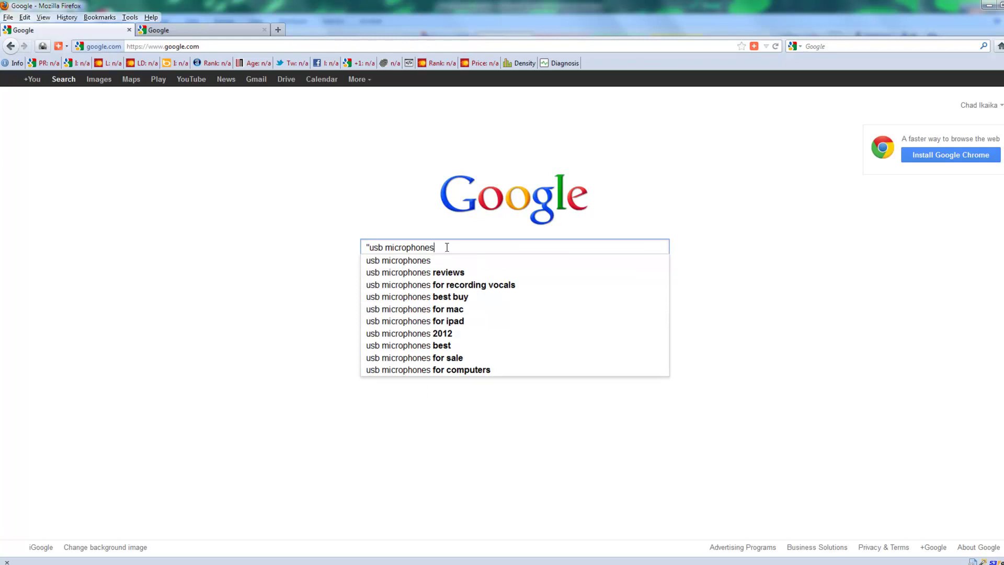
key(BackSpace)
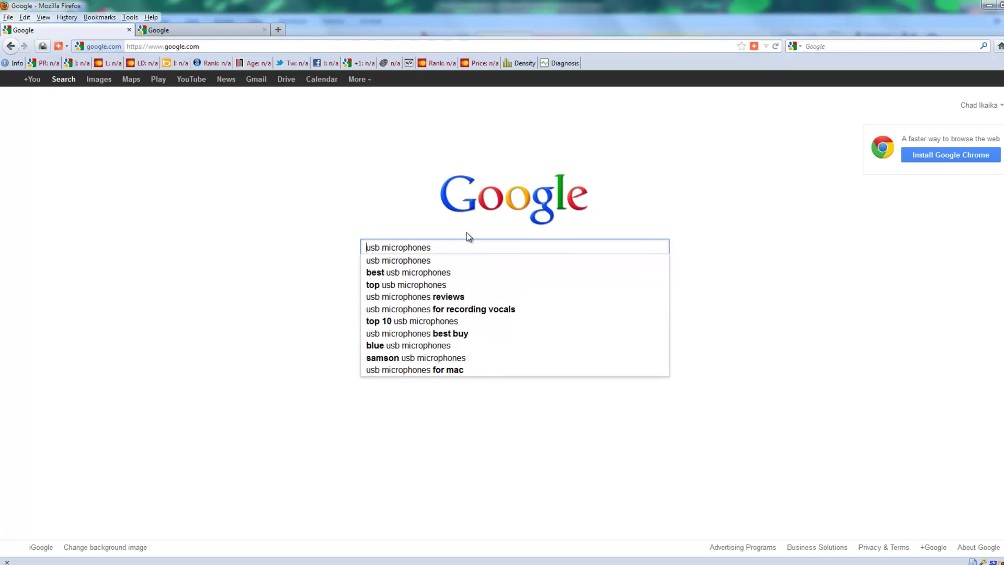
click(731, 245)
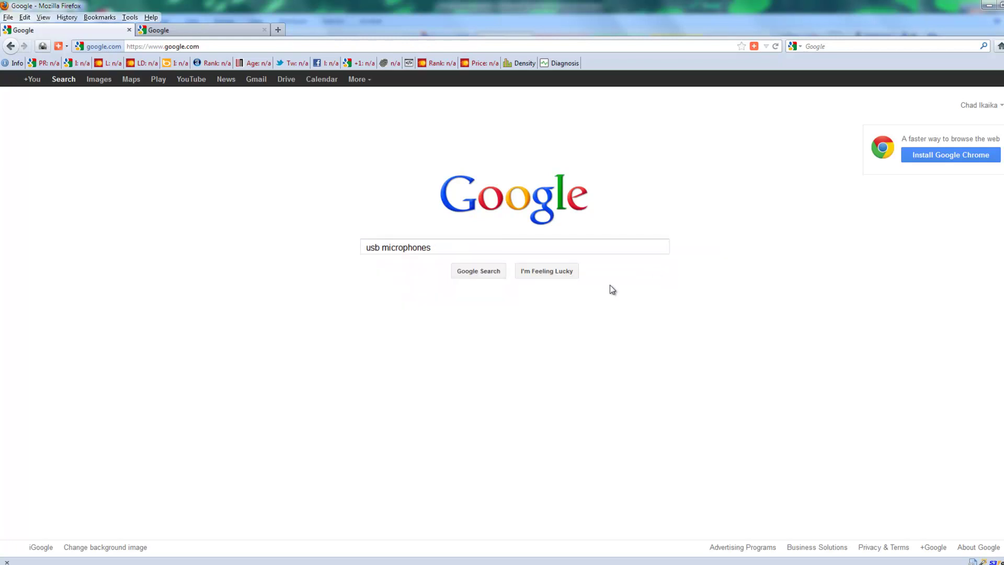
click(479, 275)
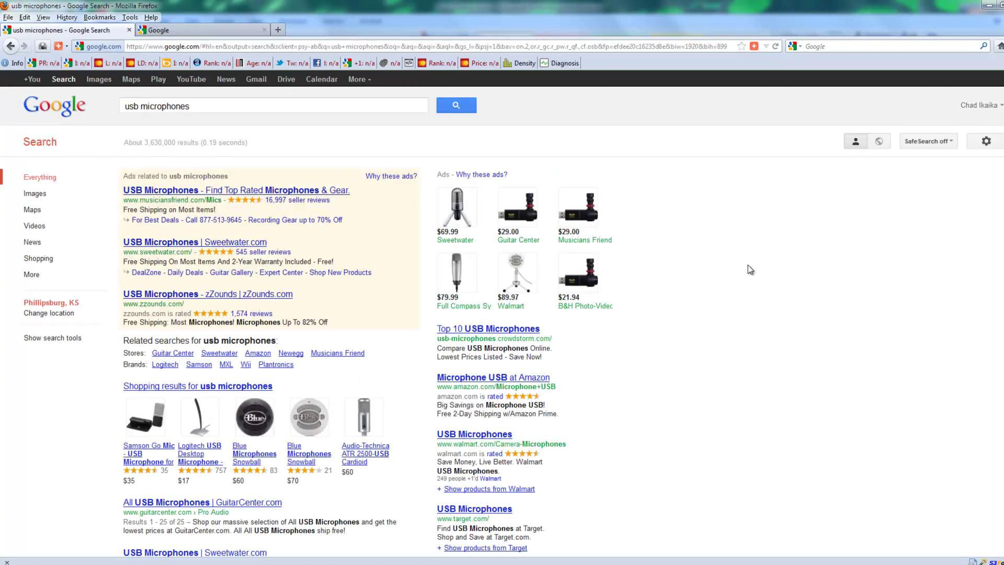
Examine the organic listings on the first results page for usb microphones to judge the competing sites.
scroll(743, 263, down, 5)
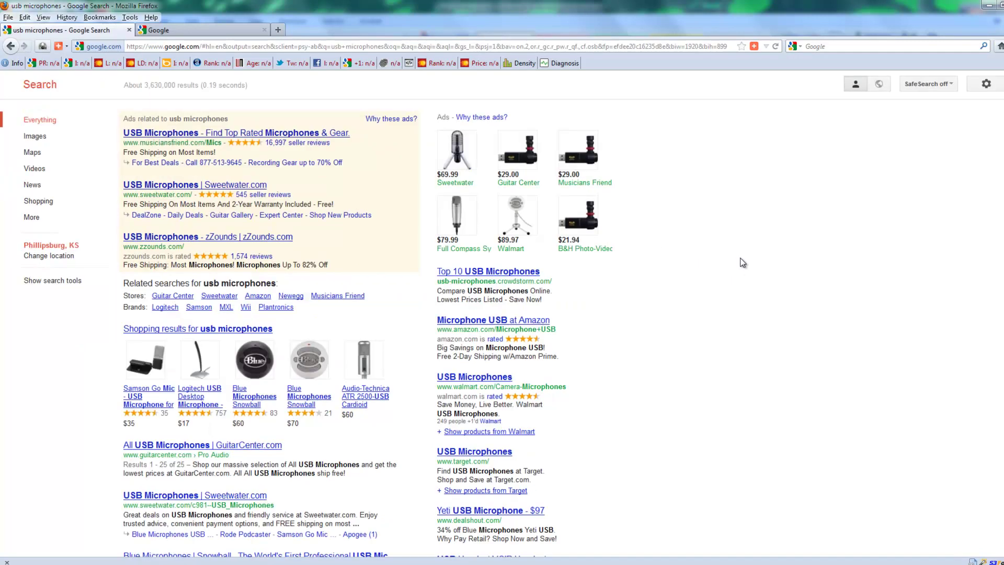
scroll(743, 262, down, 3)
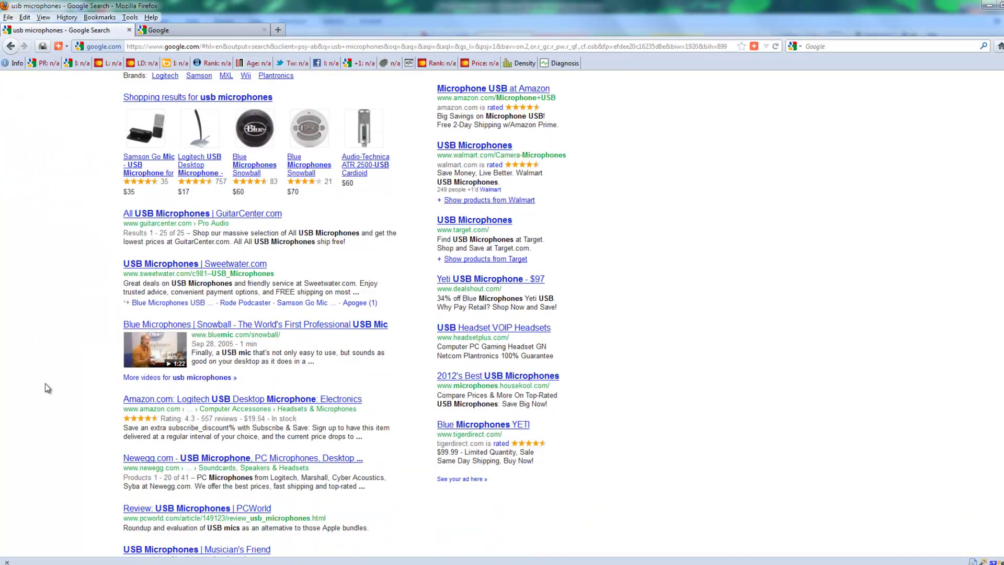
scroll(765, 286, down, 2)
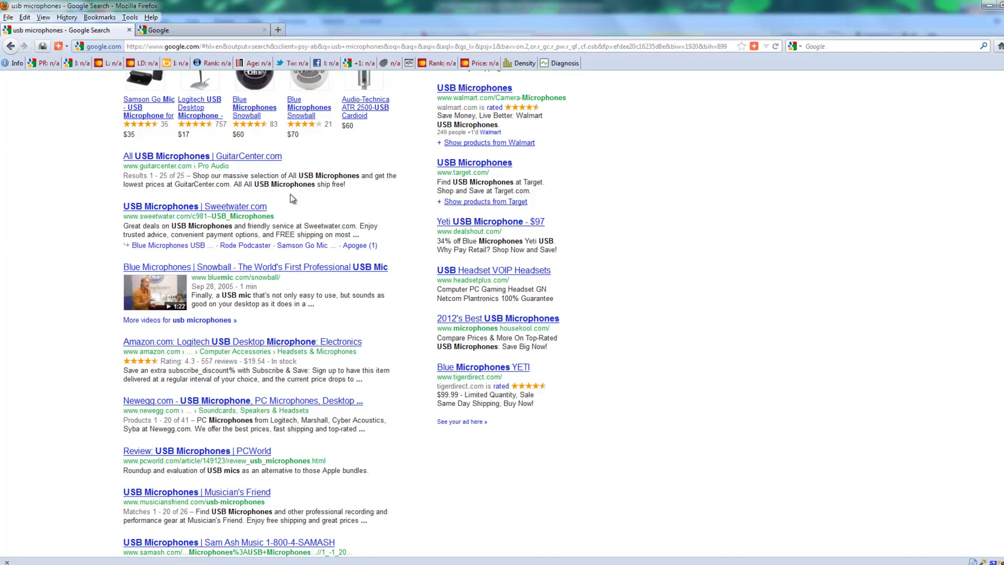
click(458, 324)
scroll(86, 370, down, 2)
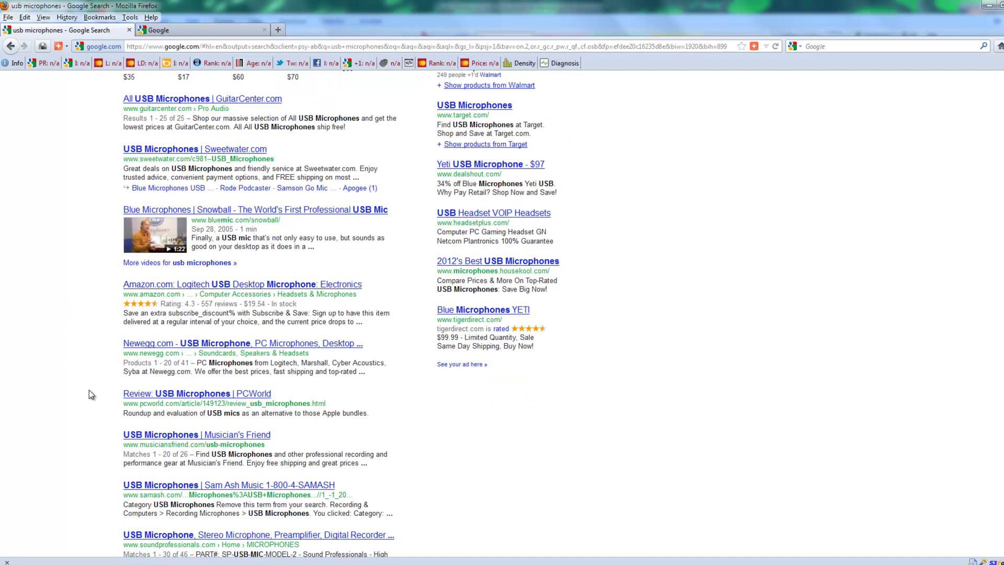
scroll(99, 407, down, 2)
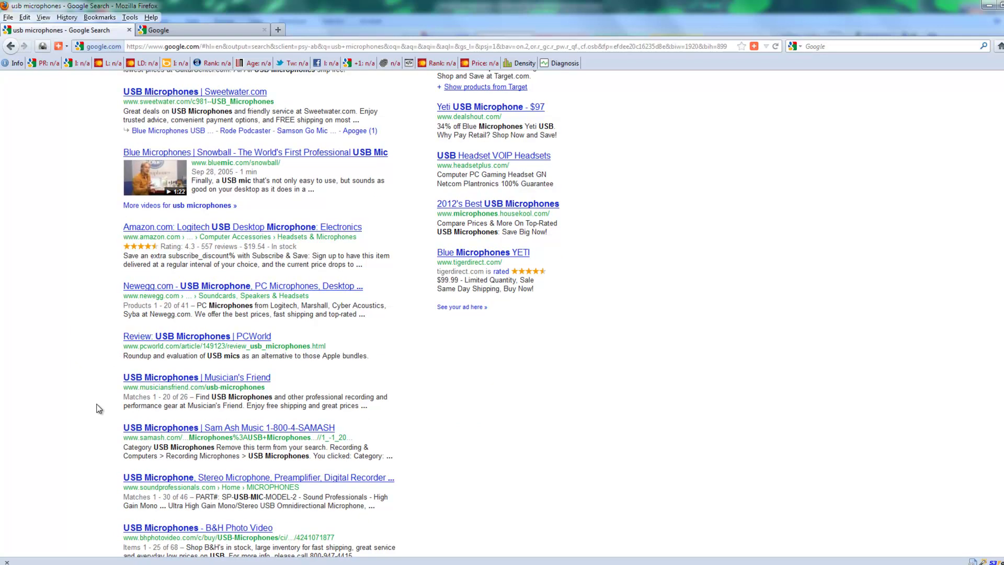
scroll(99, 408, down, 2)
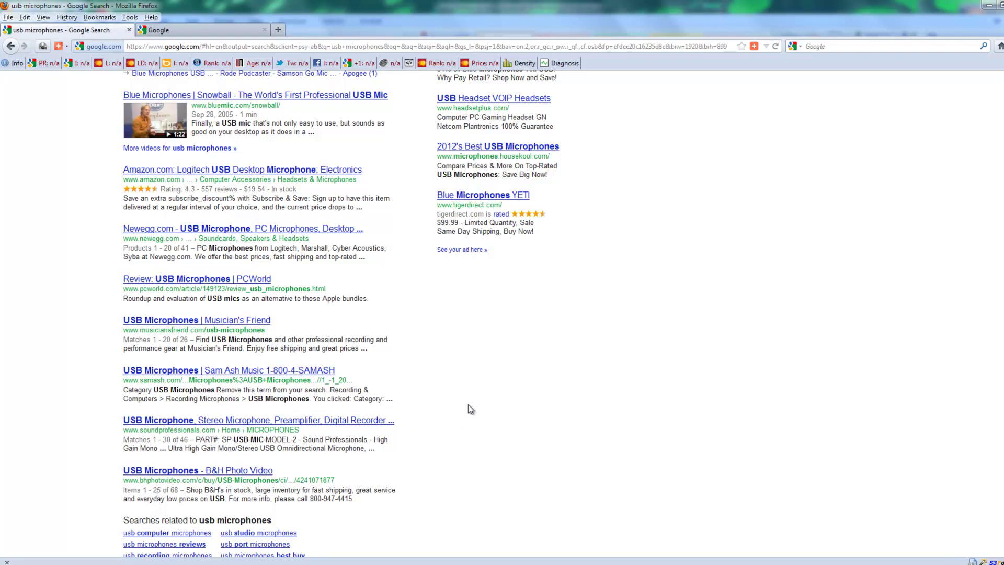
Open the soundprofessionals.com result in a new tab, check its page metrics, and close it to return to the search results.
right_click(188, 423)
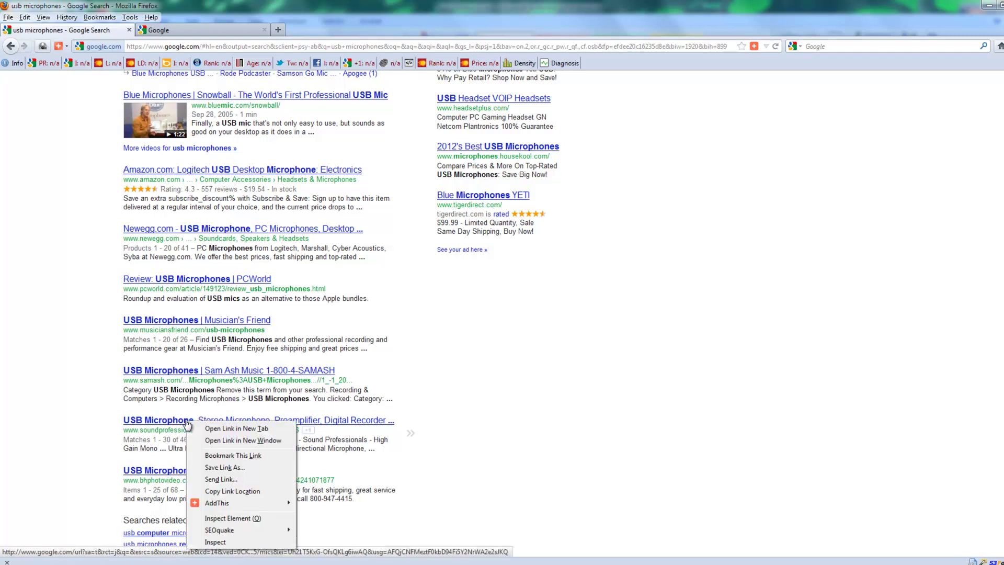
click(251, 429)
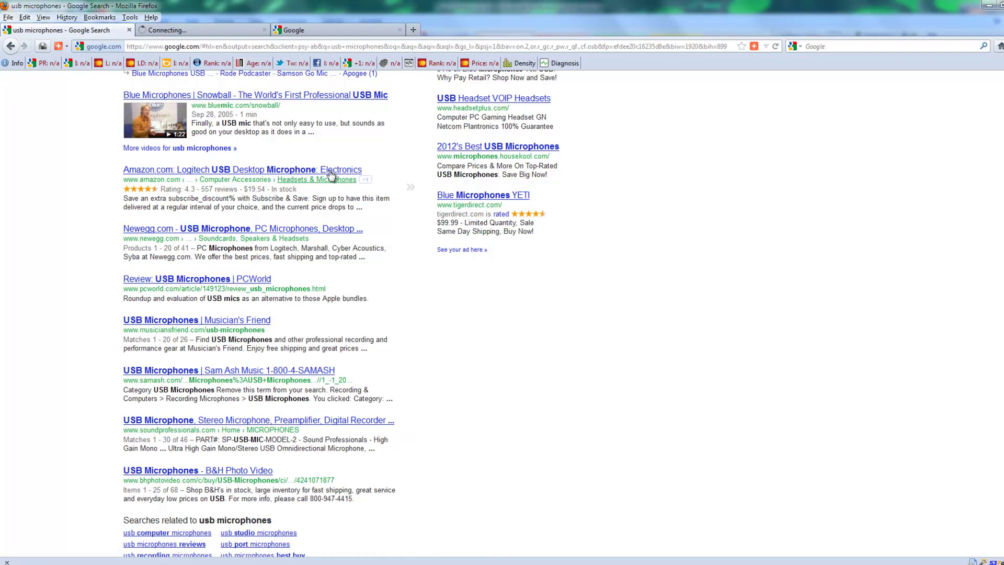
click(218, 31)
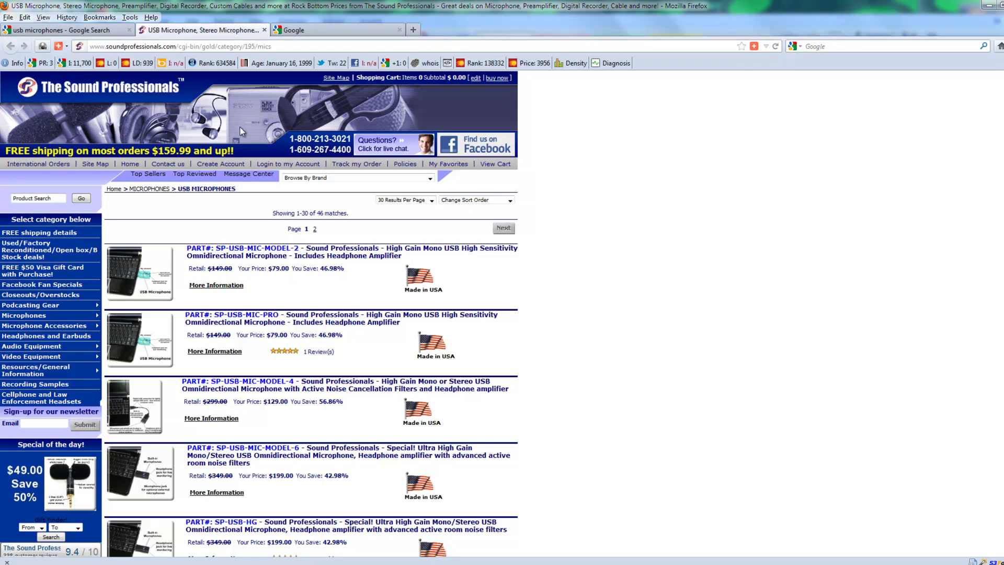
click(264, 29)
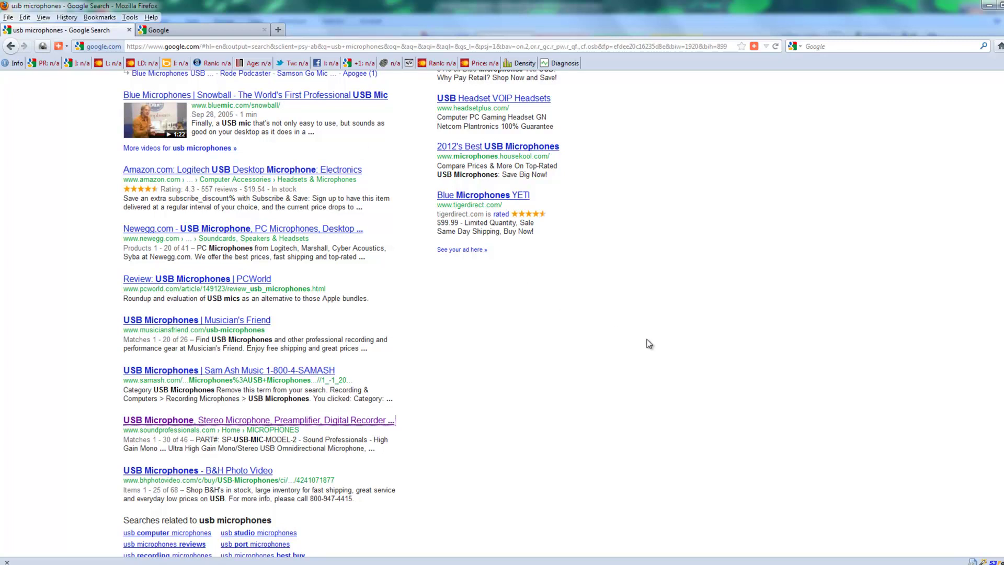
scroll(649, 343, up, 4)
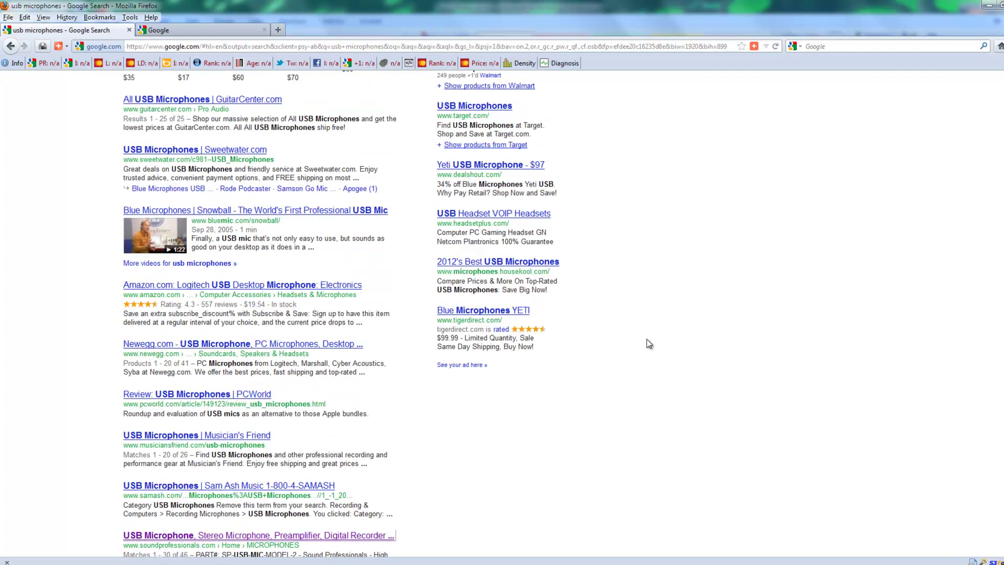
scroll(649, 344, up, 4)
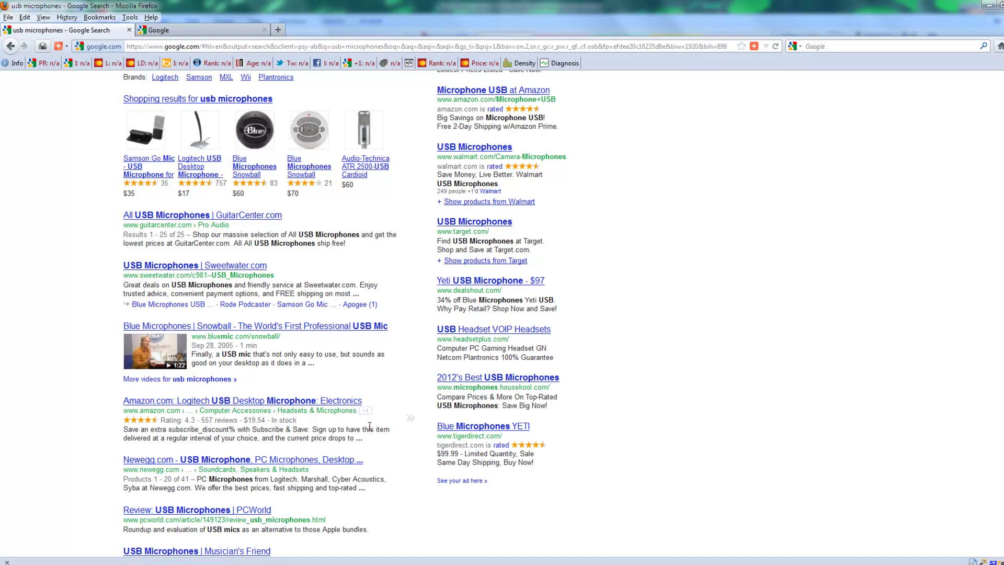
Switch to the Excel keyword sheet and delete the entire "usb microphones" row.
key(alt+Tab)
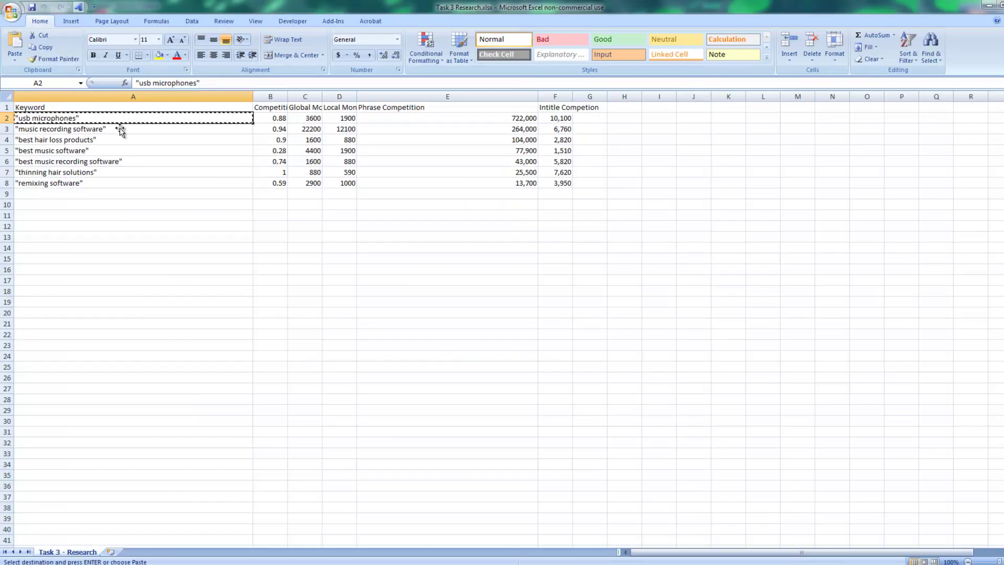
click(5, 119)
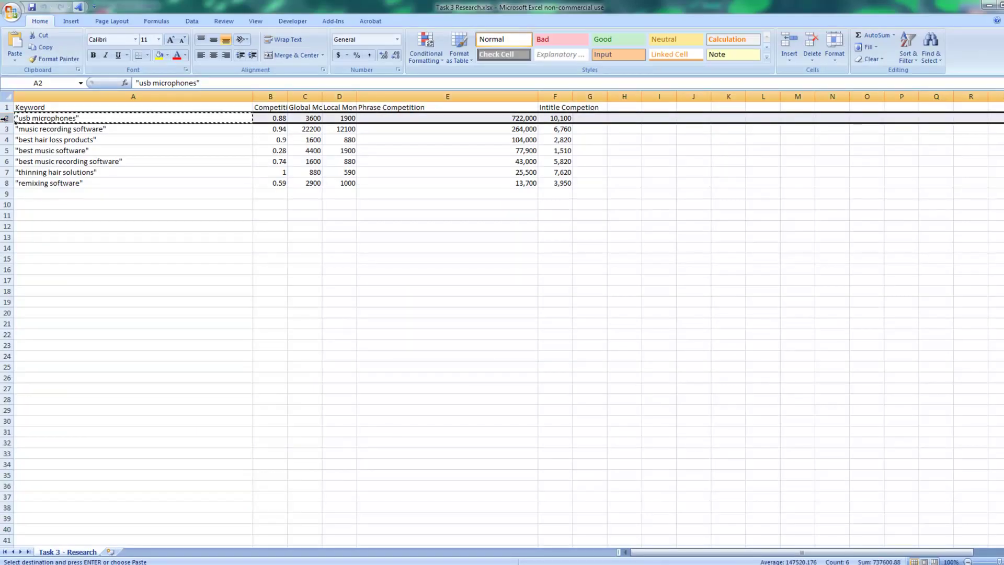
right_click(5, 118)
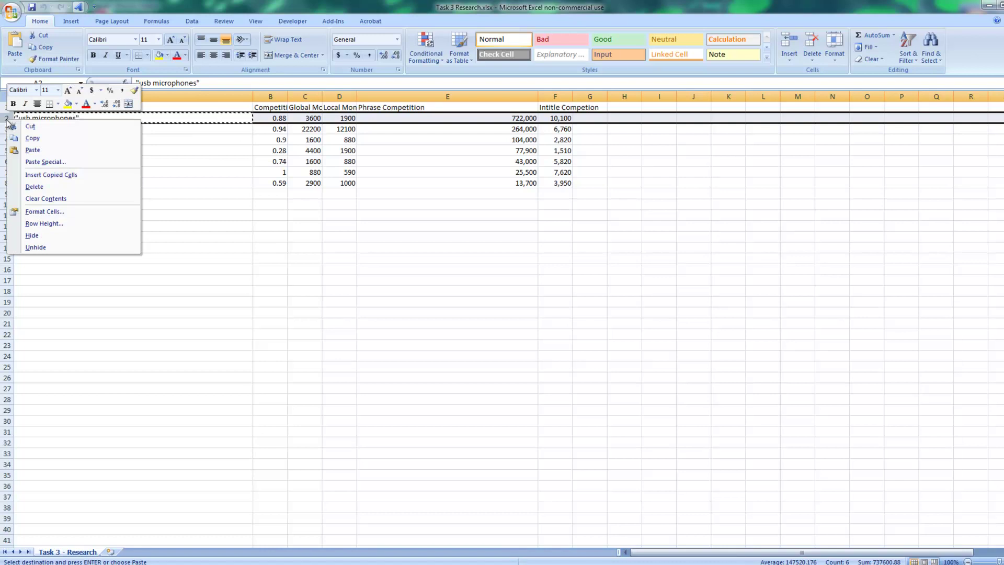
click(33, 187)
Copy the "music recording software" keyword from cell A2 and switch back to Firefox.
click(126, 118)
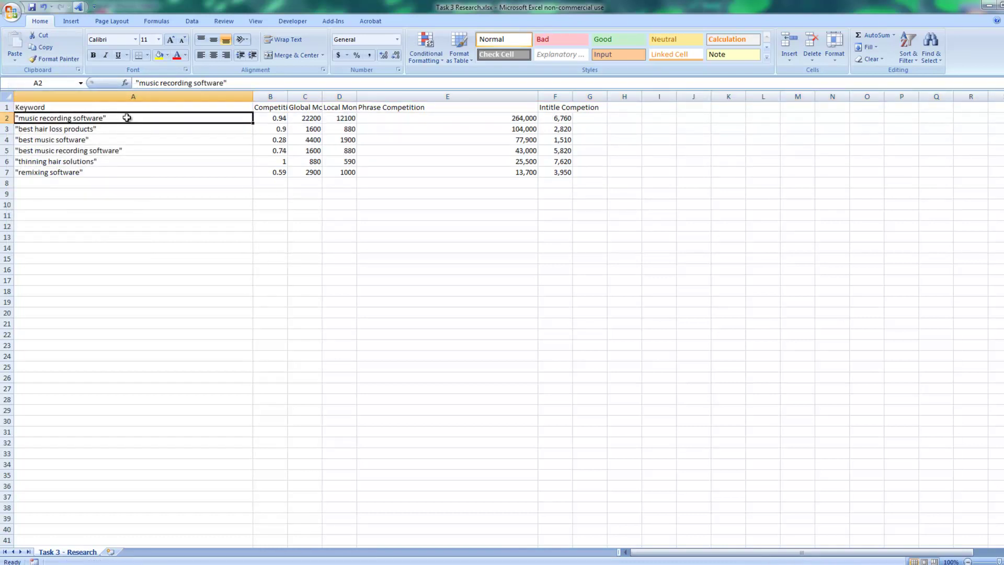
key(ctrl+c)
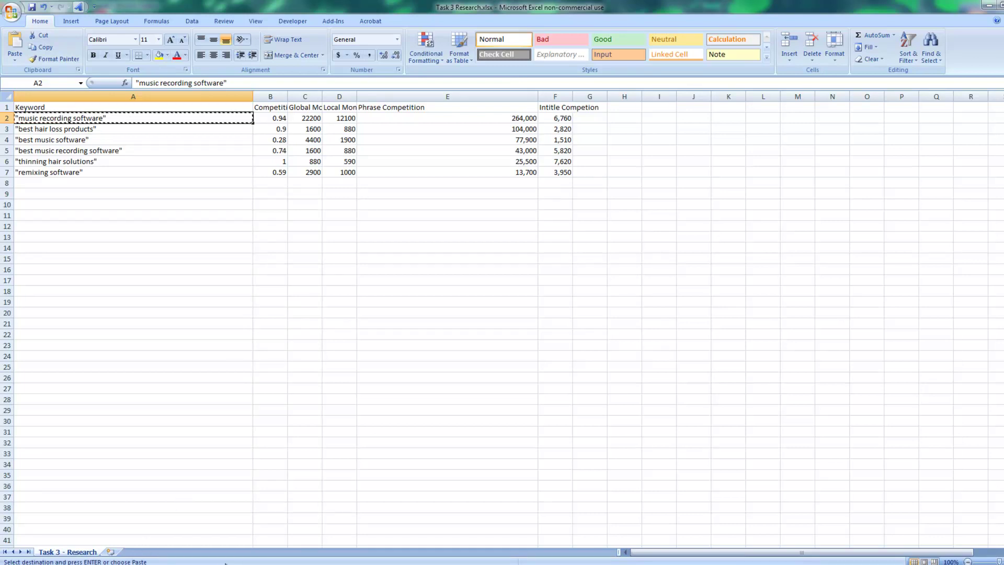
key(alt+Tab)
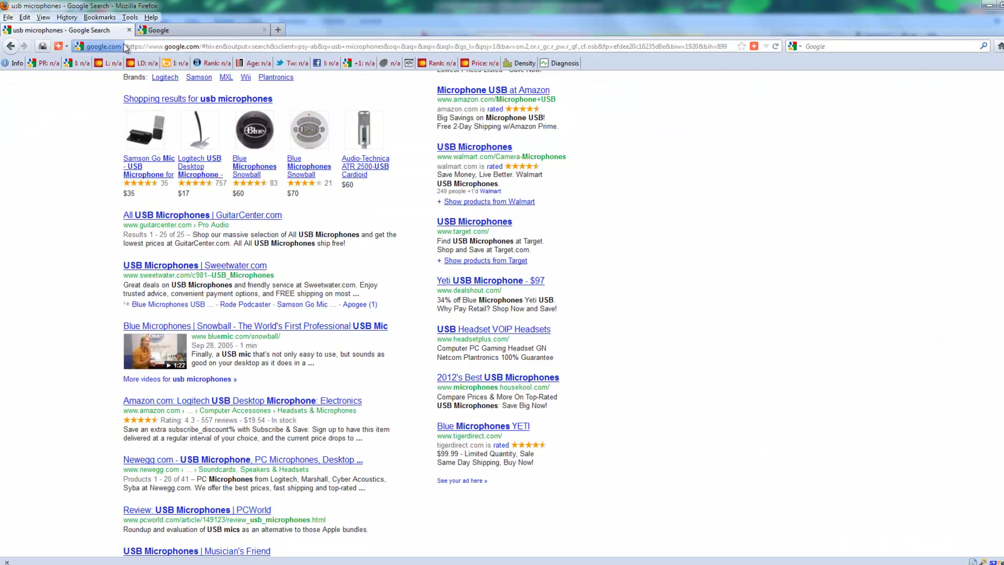
Replace the Google query with music recording software, without quotation marks, and run the search.
scroll(753, 282, up, 5)
drag(249, 106, 97, 104)
text("music recording software)
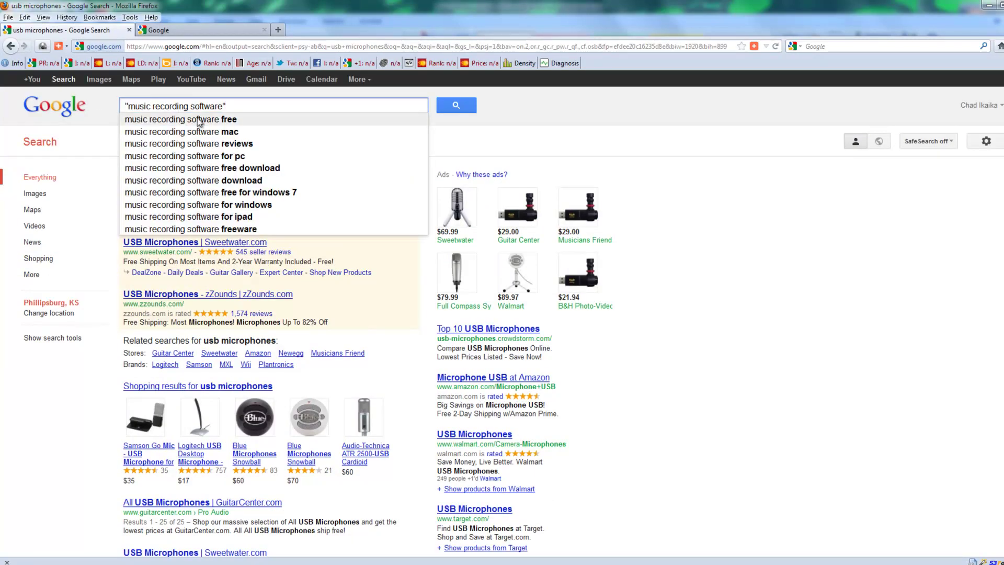
key(Home)
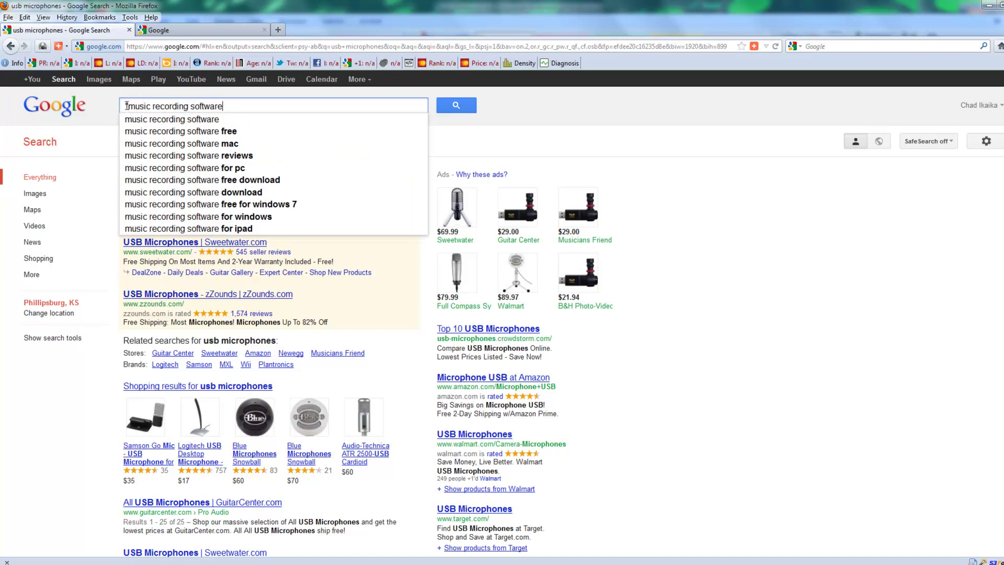
key(Delete)
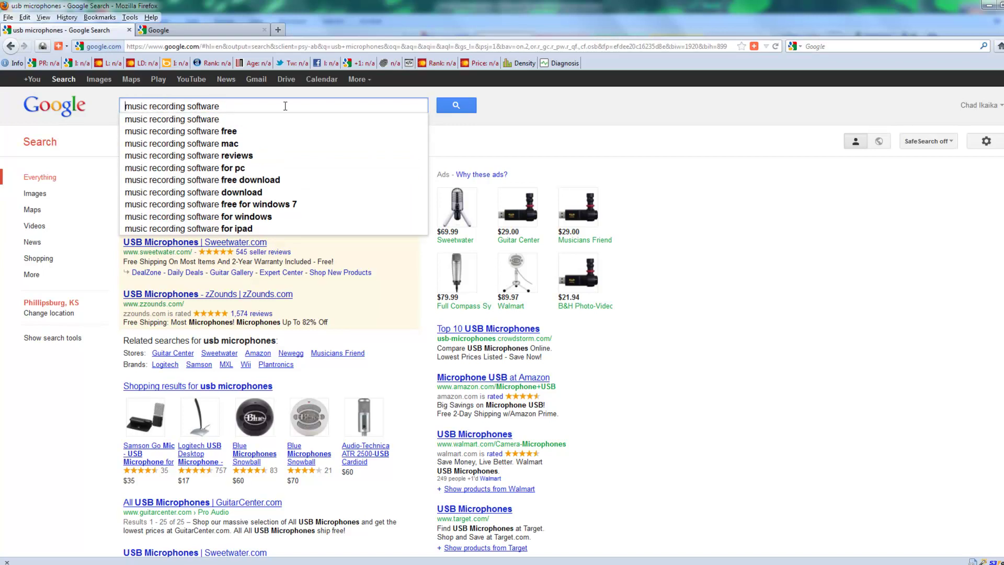
click(456, 105)
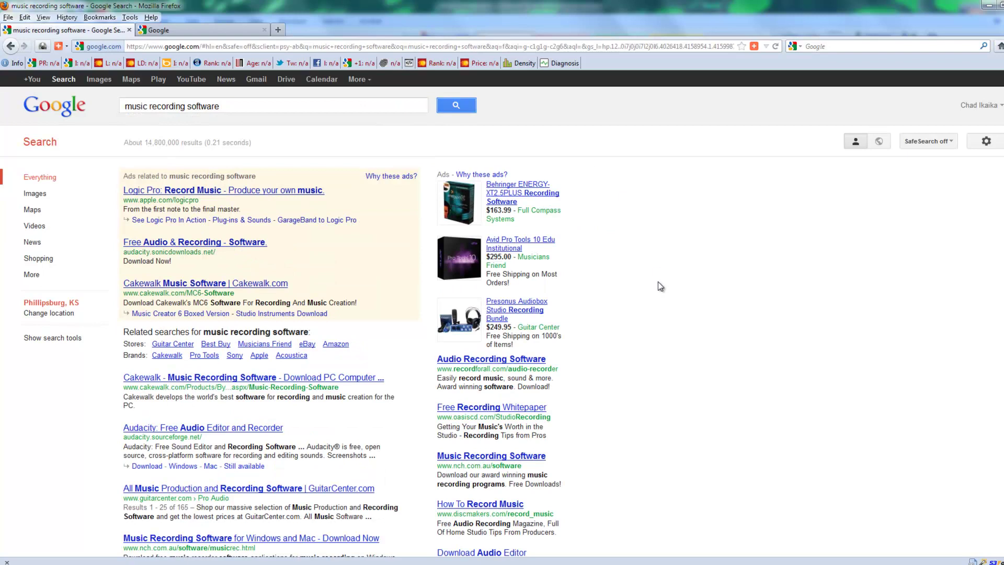
Examine the organic first-page results for music recording software to judge how strong the competing sites are.
scroll(658, 283, down, 2)
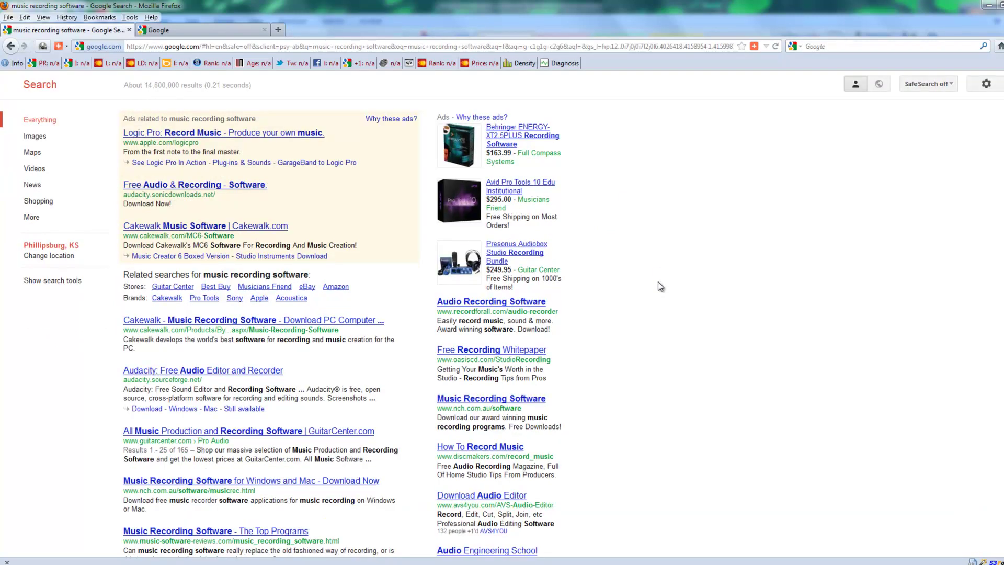
scroll(660, 286, down, 2)
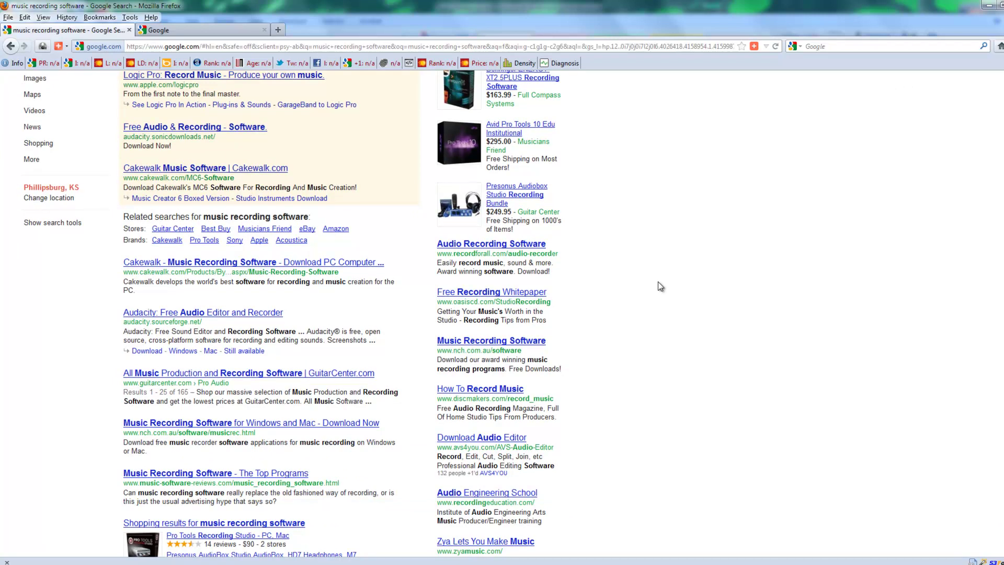
scroll(660, 286, down, 2)
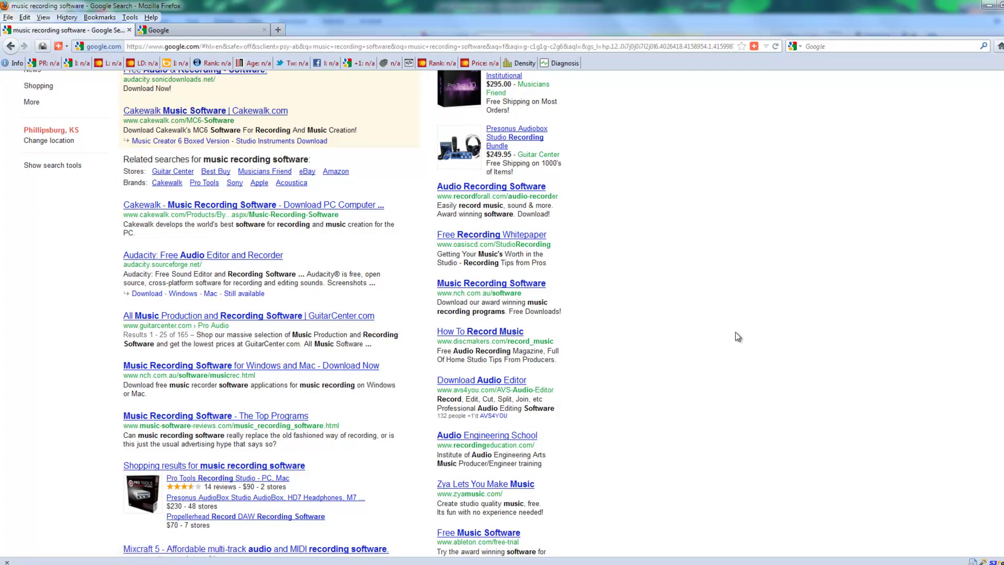
scroll(735, 334, down, 2)
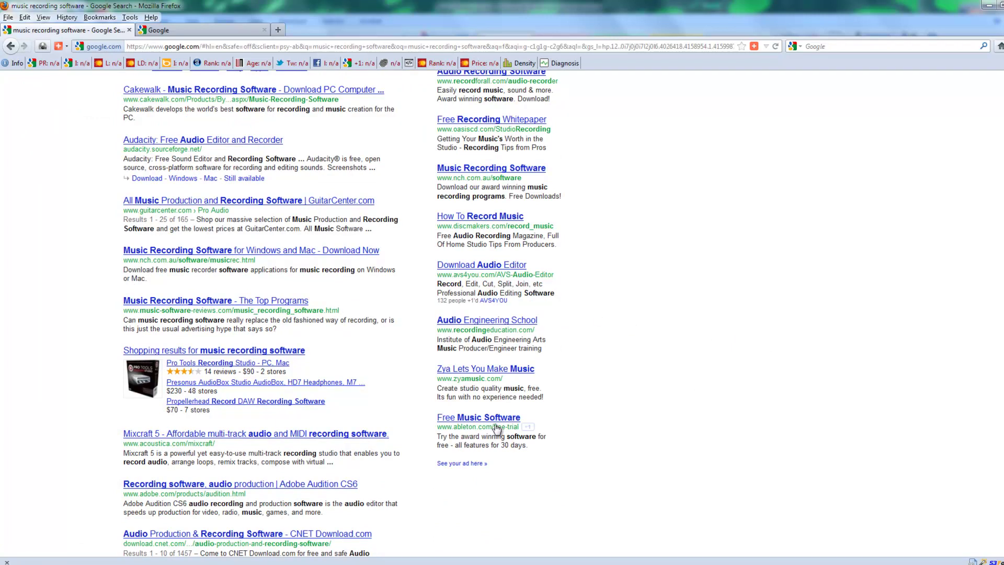
scroll(542, 428, down, 1)
scroll(543, 429, down, 1)
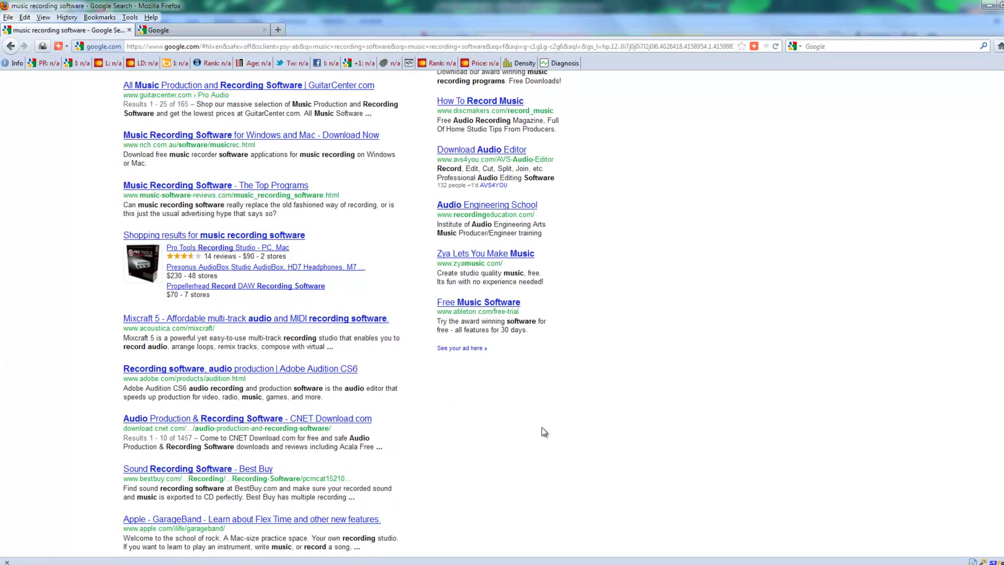
scroll(542, 428, down, 1)
scroll(542, 428, up, 2)
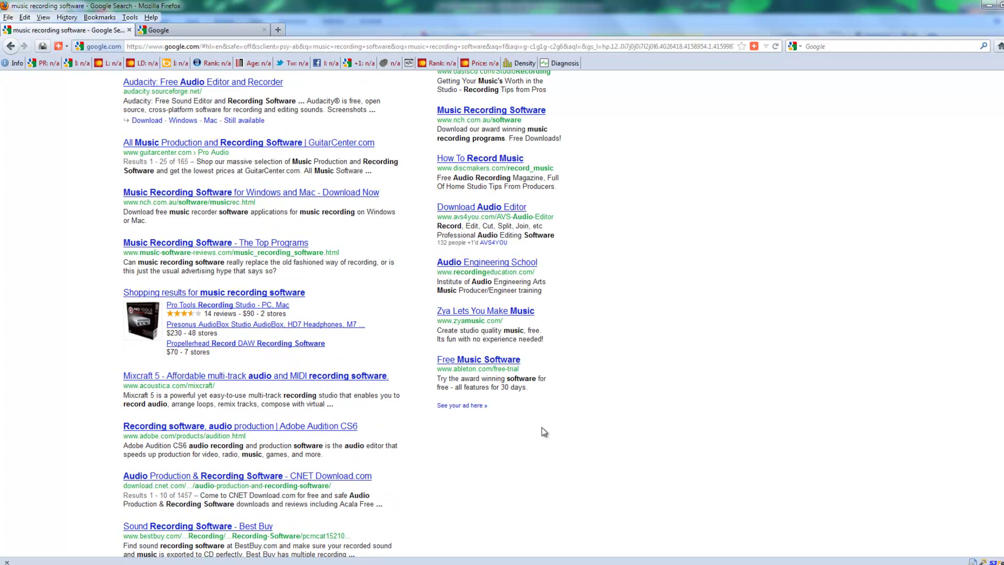
scroll(542, 428, up, 1)
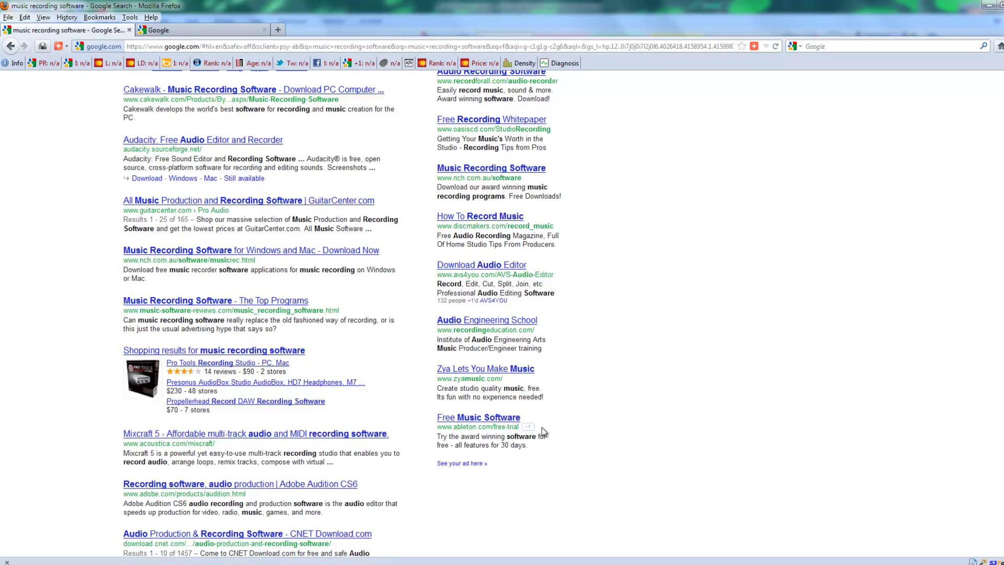
Open the music-software-reviews.com result in a new tab and examine its content, page metrics and domain name.
right_click(195, 304)
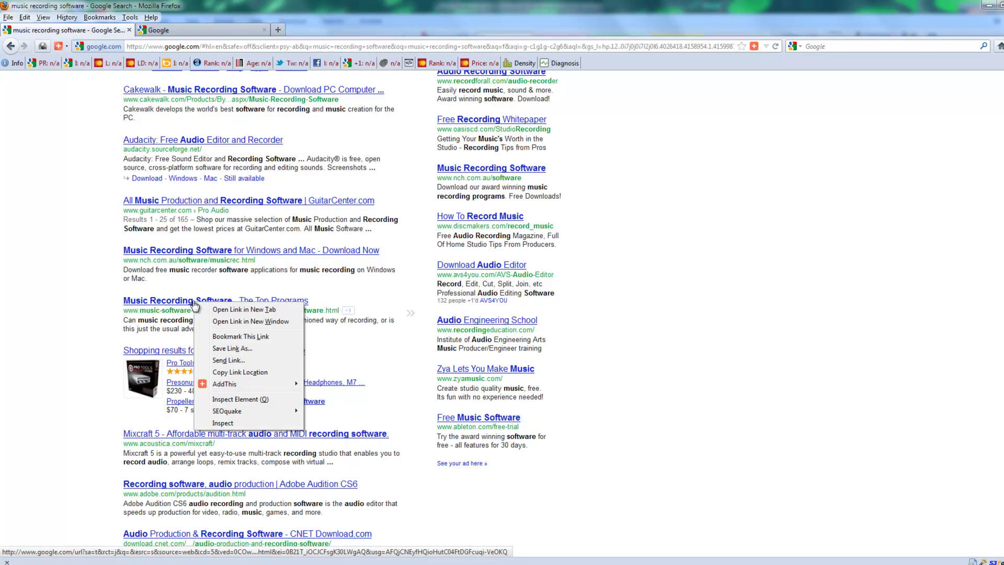
click(233, 309)
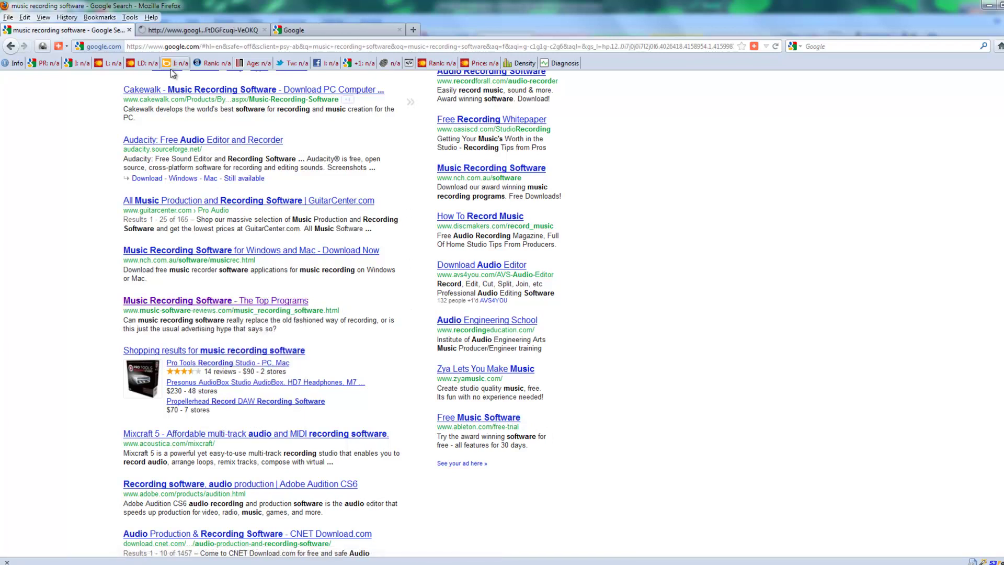
click(202, 30)
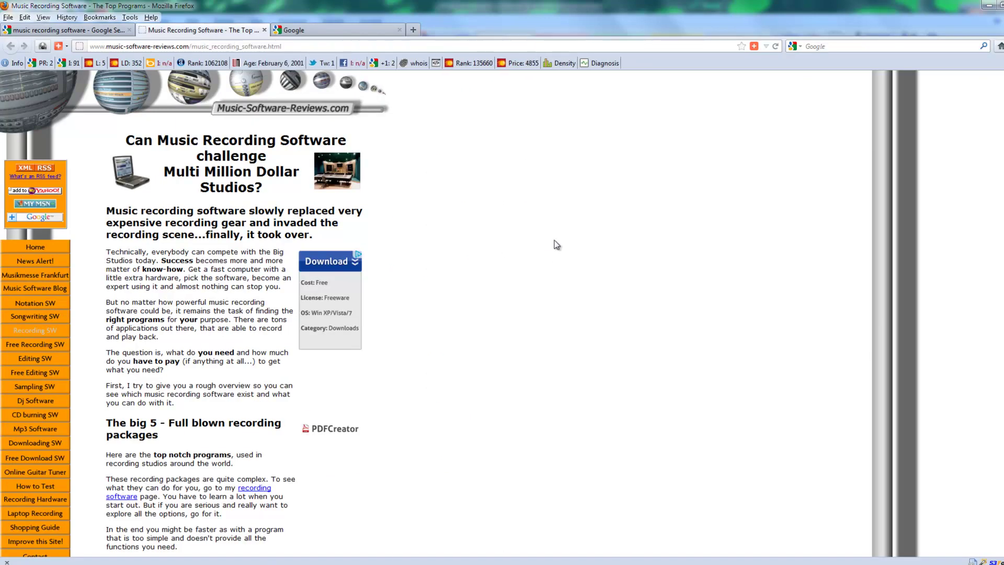
scroll(557, 244, down, 2)
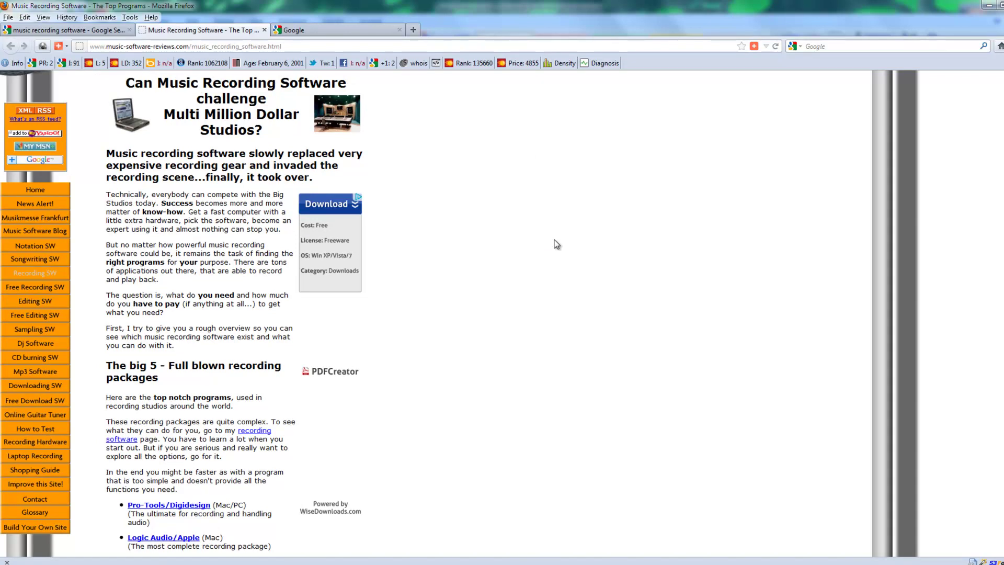
scroll(557, 244, down, 8)
scroll(557, 244, down, 8)
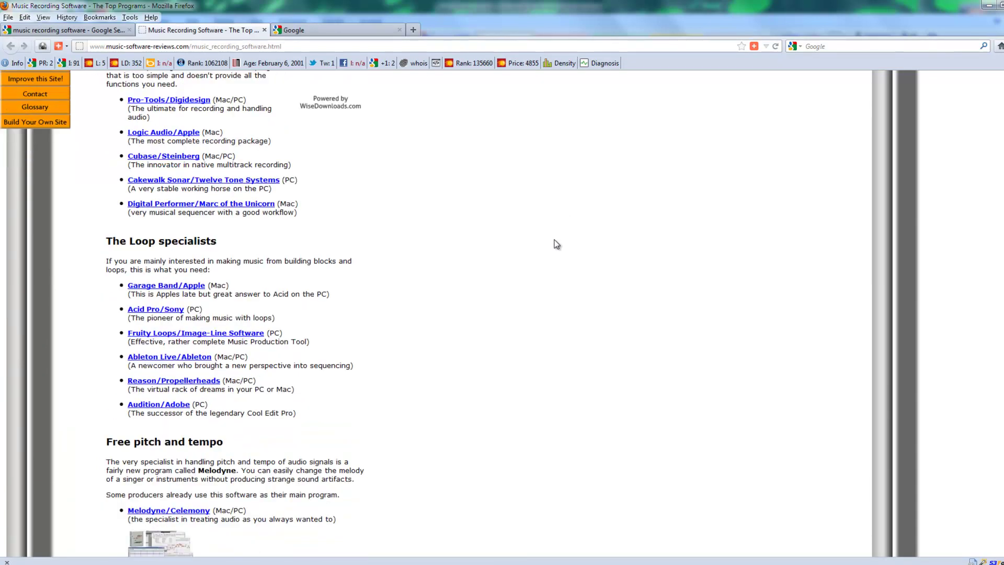
scroll(556, 244, up, 10)
scroll(557, 245, up, 8)
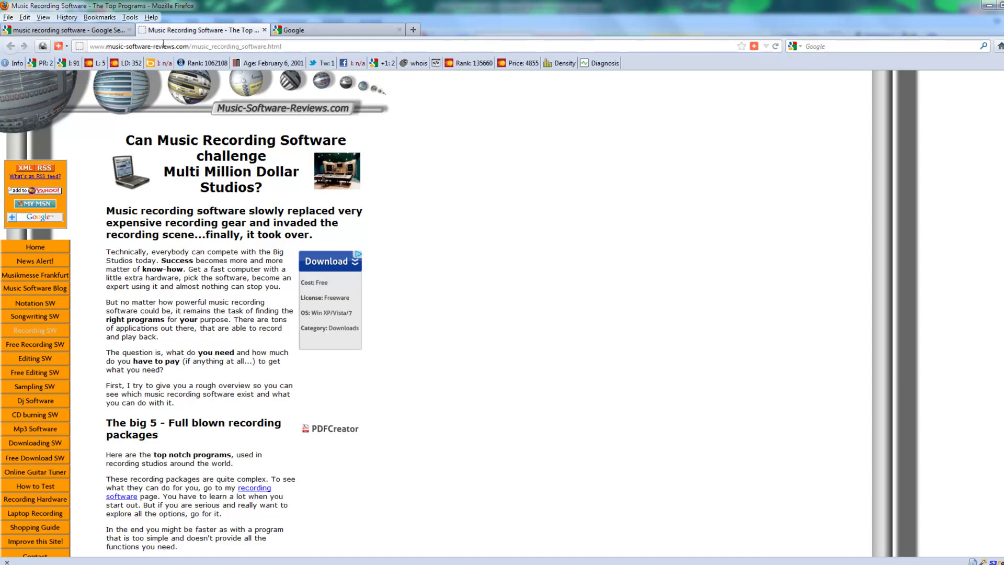
drag(189, 47, 107, 50)
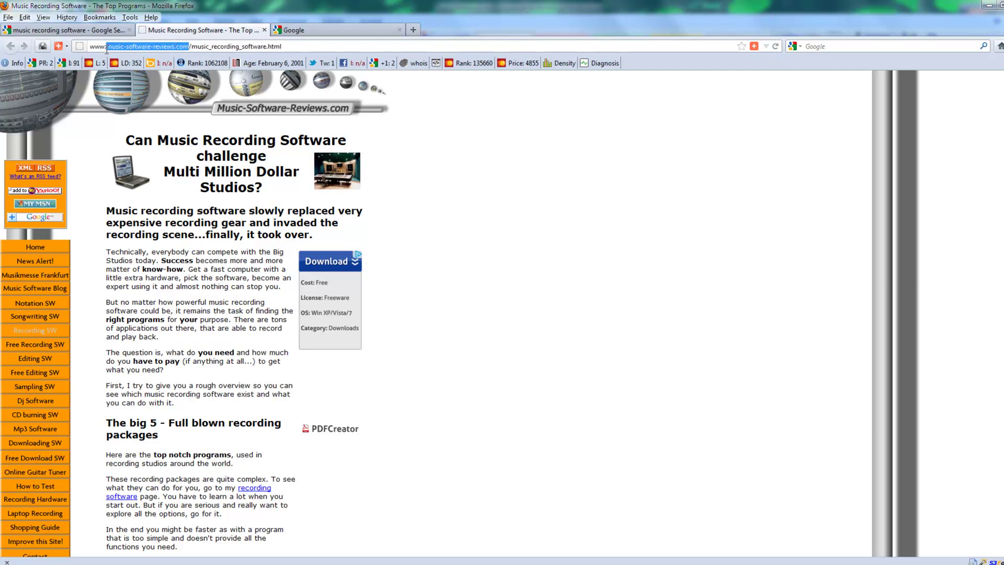
click(473, 265)
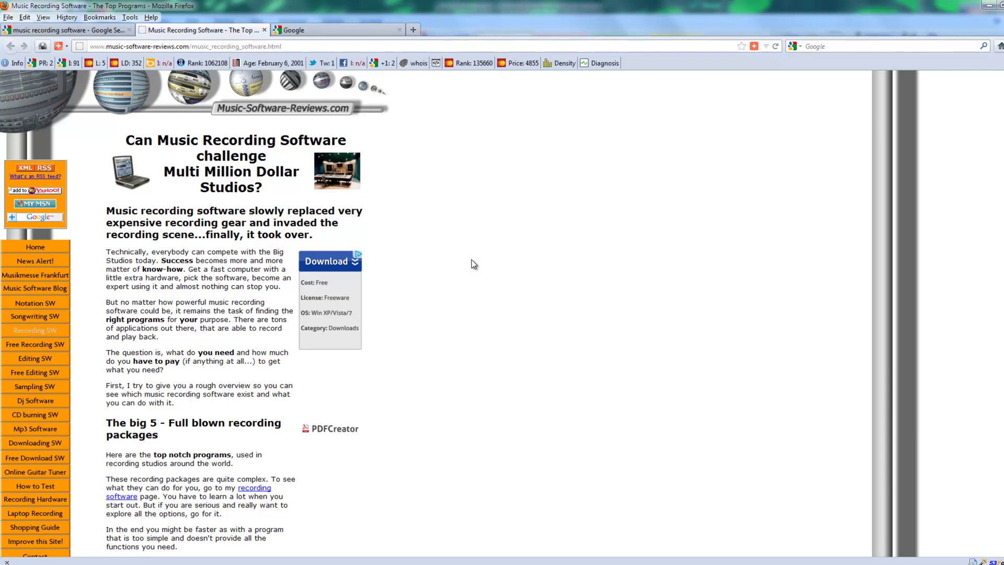
Open the site's Songwriting SW page and read through its content and page metrics.
scroll(474, 264, down, 4)
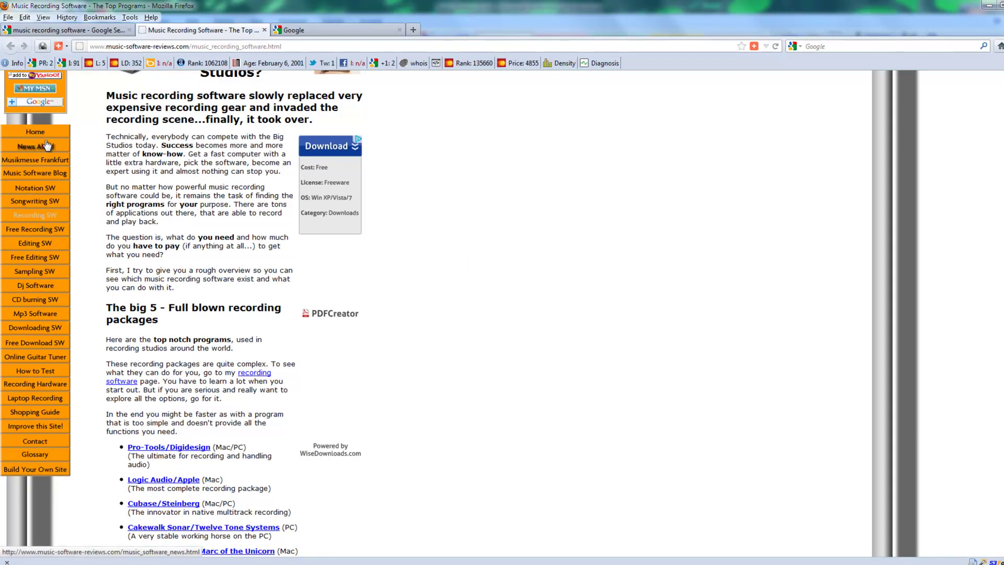
click(46, 204)
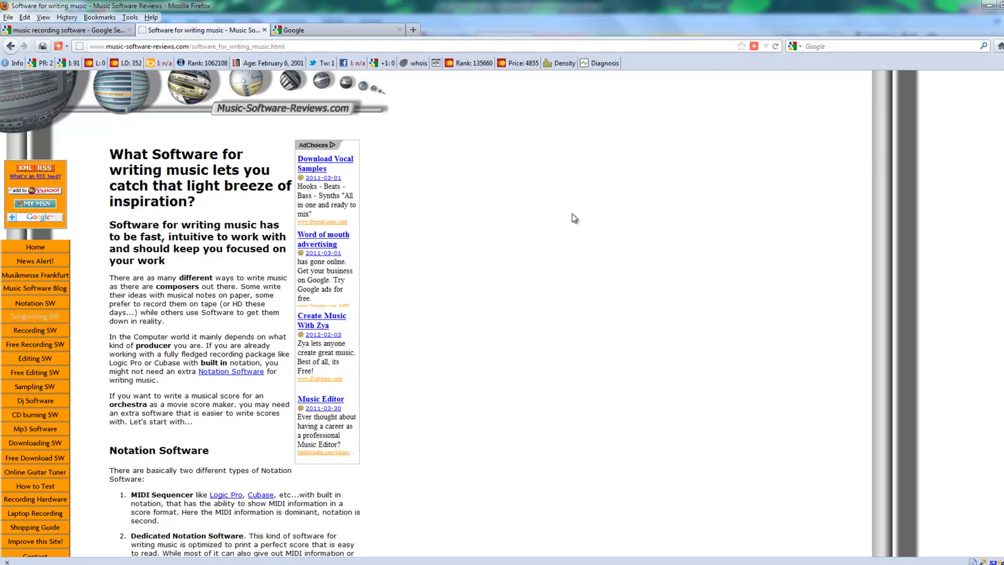
scroll(500, 256, down, 10)
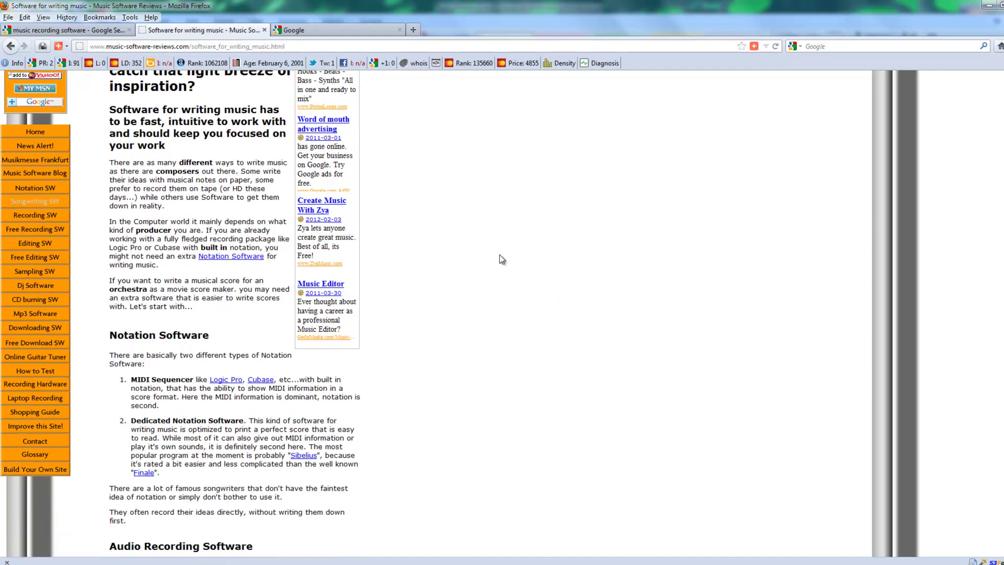
scroll(500, 256, down, 10)
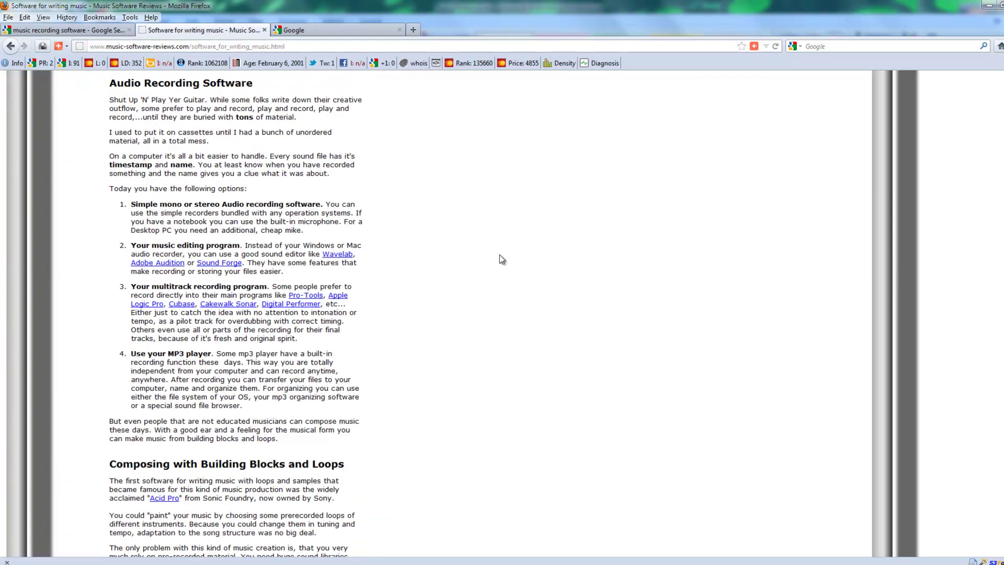
scroll(501, 256, down, 10)
scroll(500, 256, down, 10)
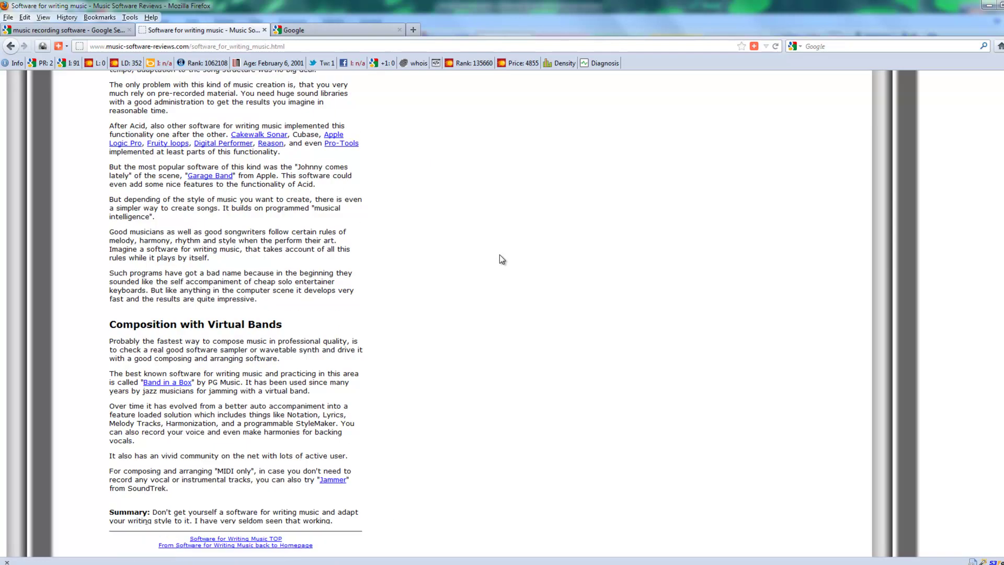
scroll(500, 255, up, 20)
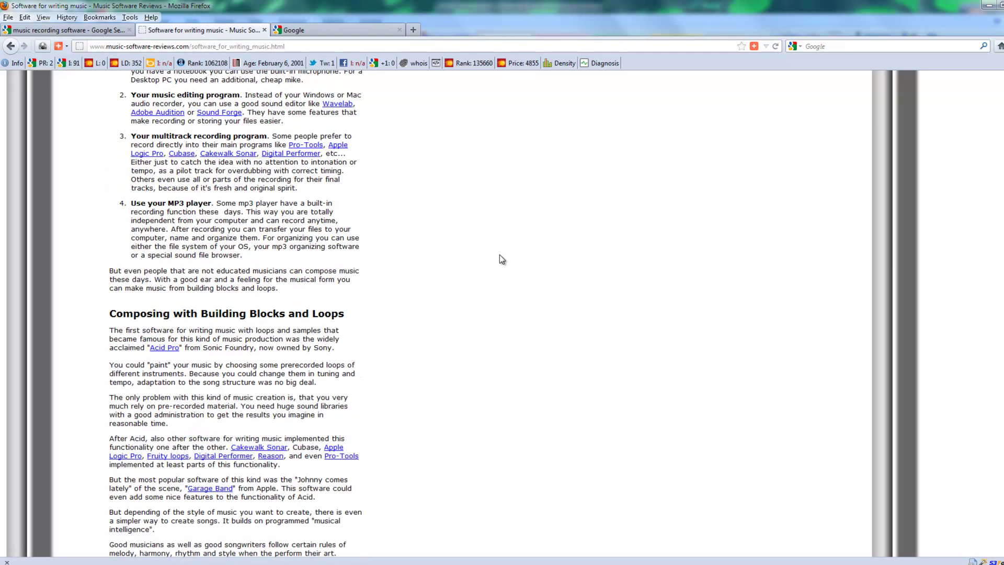
scroll(503, 259, up, 5)
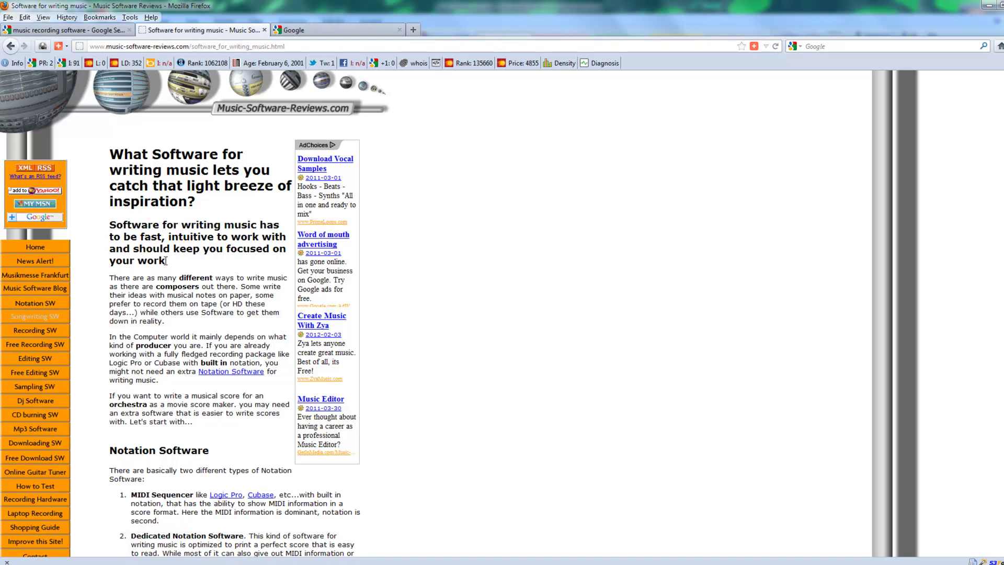
scroll(166, 260, down, 4)
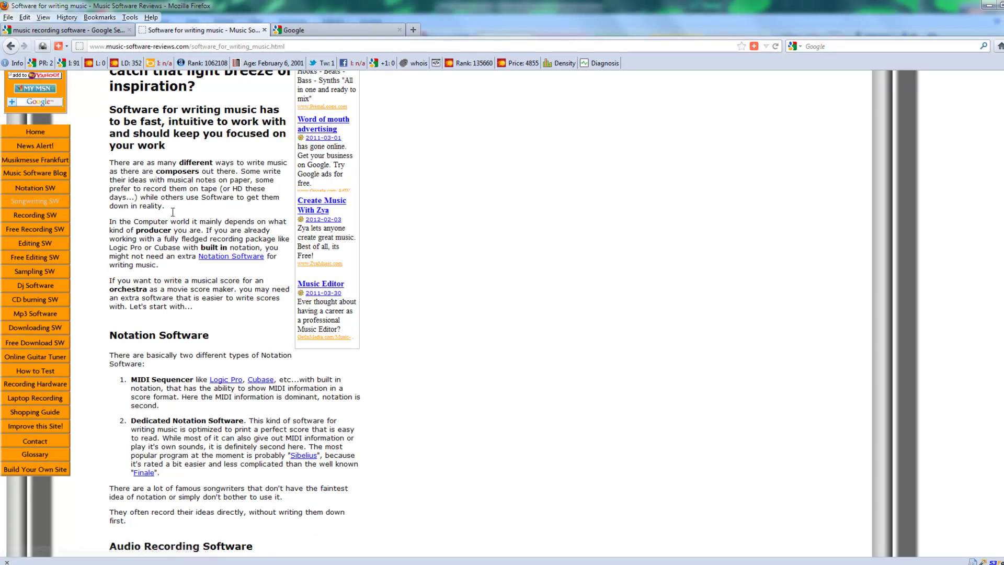
Return to the music recording software search results and review the ranking sites again.
click(91, 32)
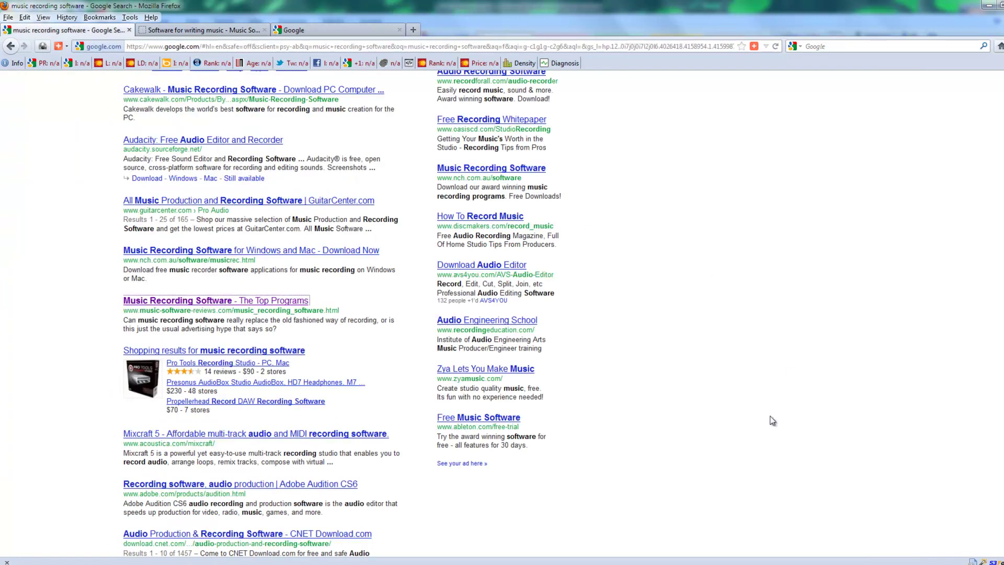
scroll(747, 378, up, 6)
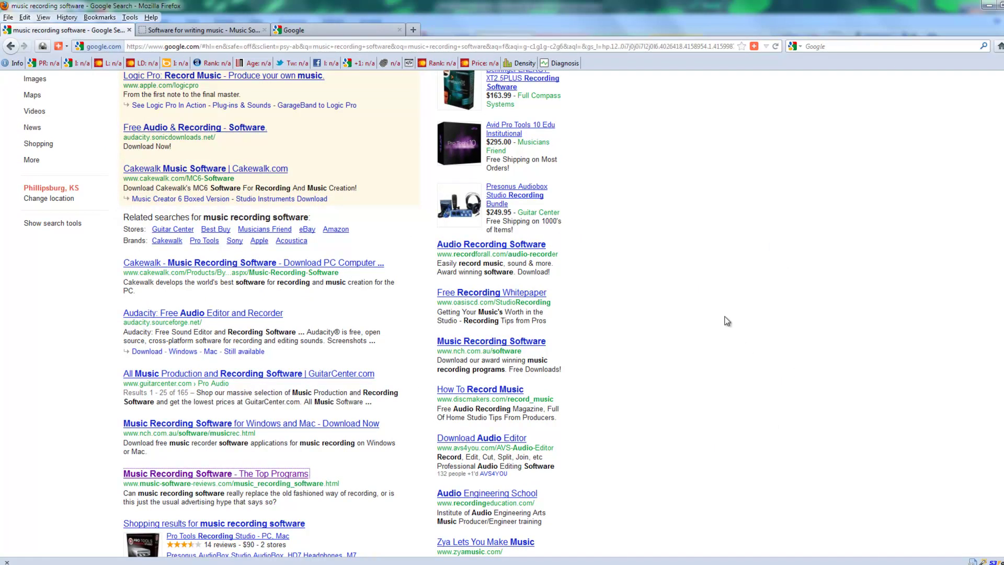
scroll(729, 314, down, 4)
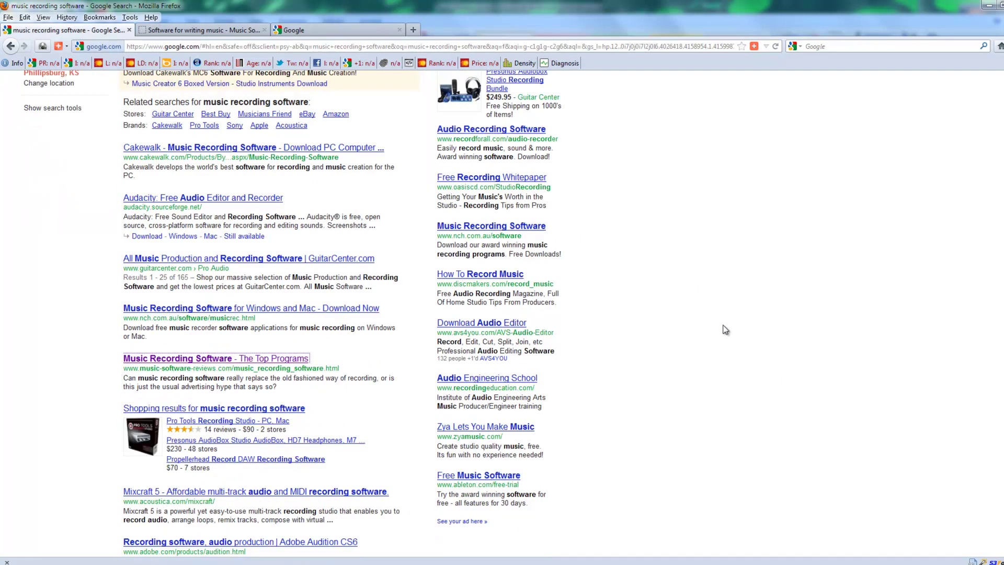
Take the review site's tab back to its music recording software page and return to the search results.
click(204, 31)
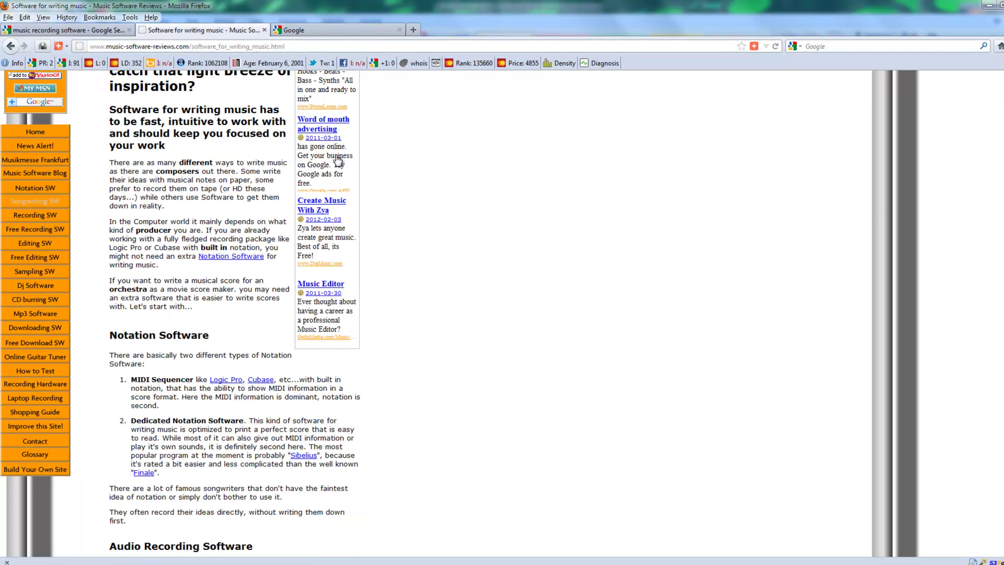
click(295, 47)
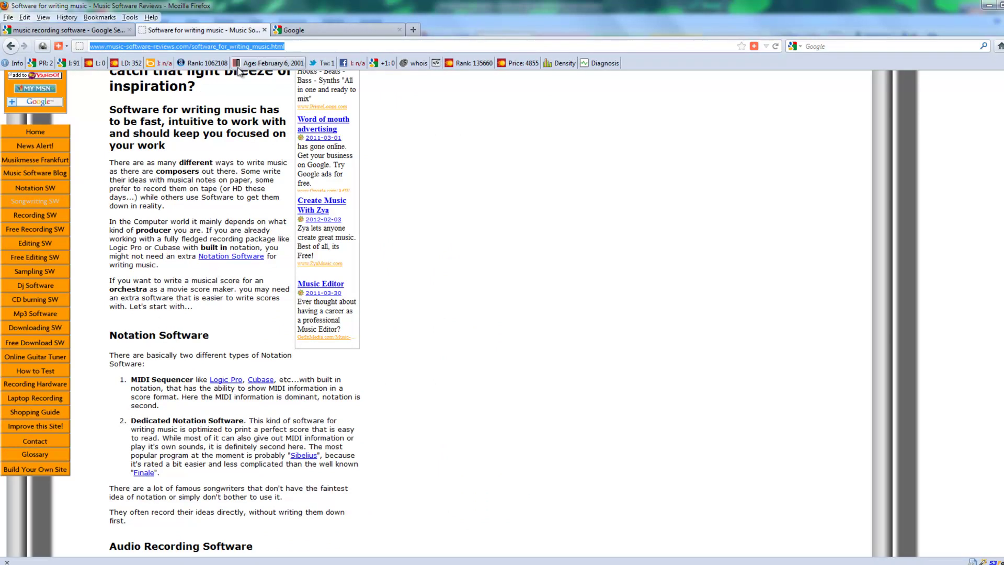
key(alt+Left)
click(108, 32)
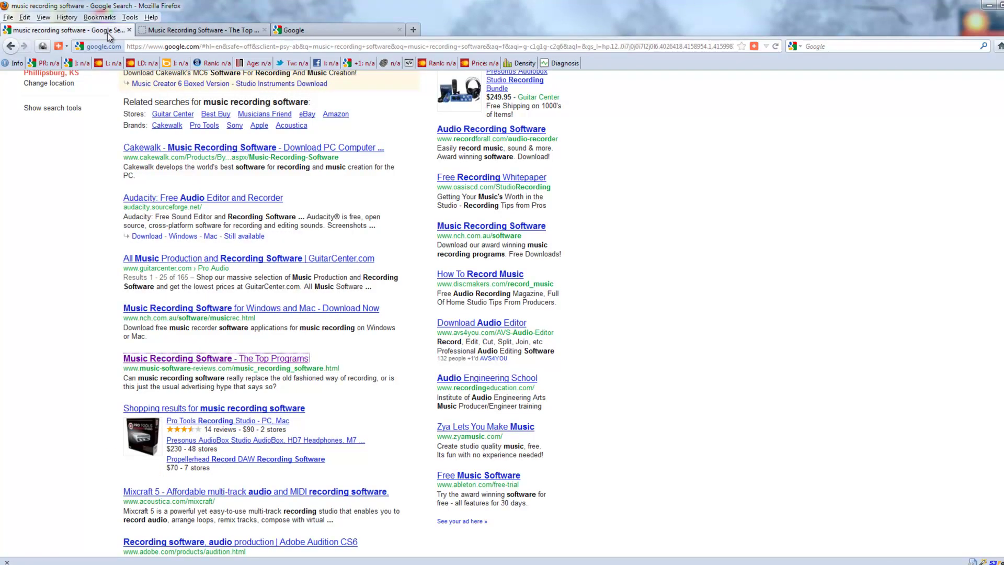
Reopen the music-software-reviews.com result in a new tab, close the older duplicate tab, and show the new one.
right_click(200, 363)
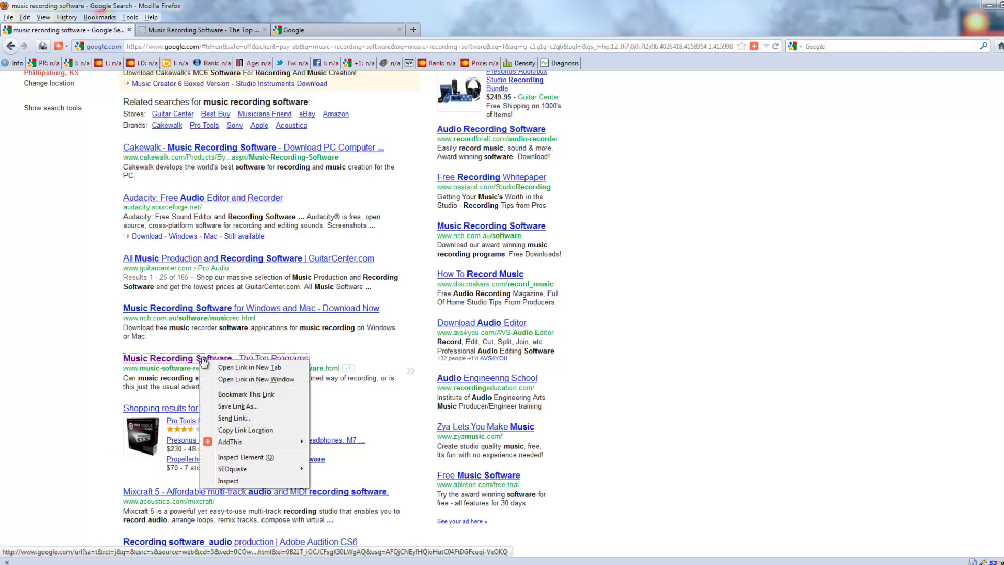
click(242, 370)
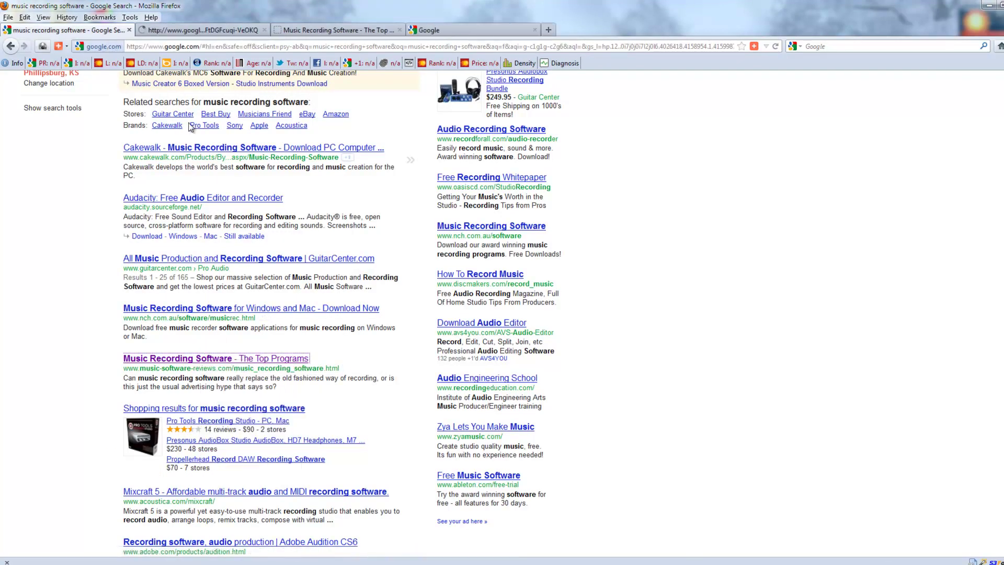
click(297, 30)
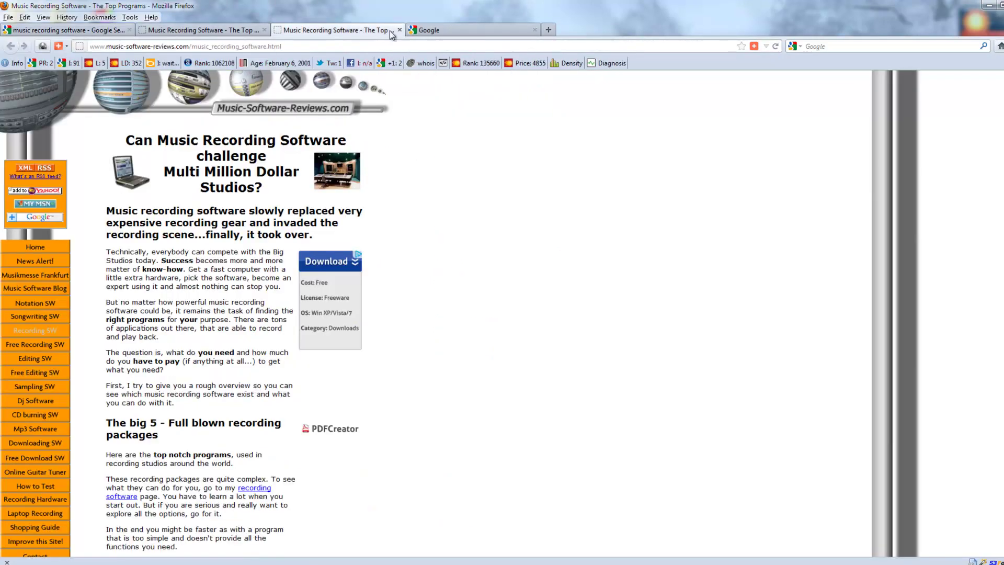
key(ctrl+w)
click(201, 32)
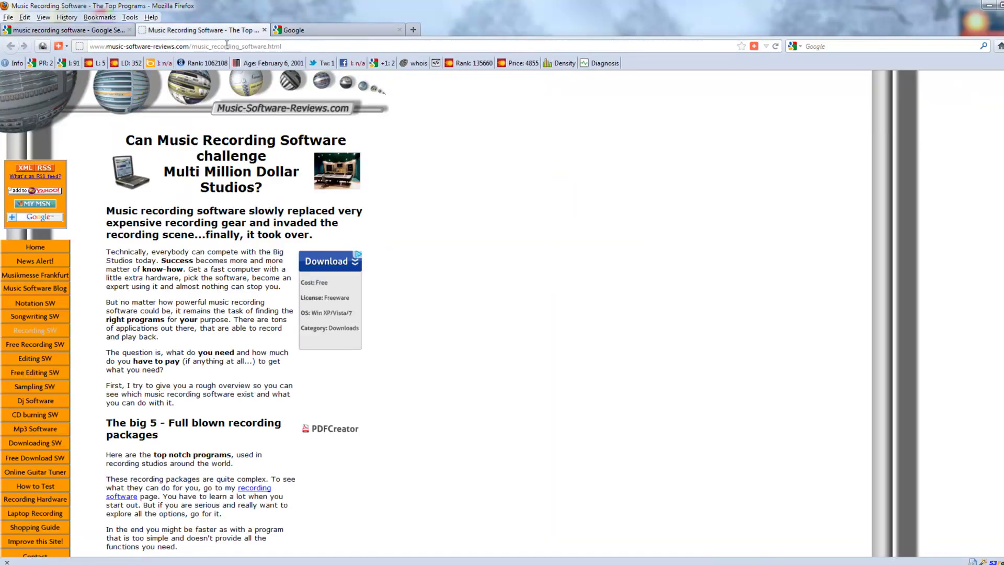
Copy the full URL of the music recording software page and switch to the blank Google tab.
click(214, 48)
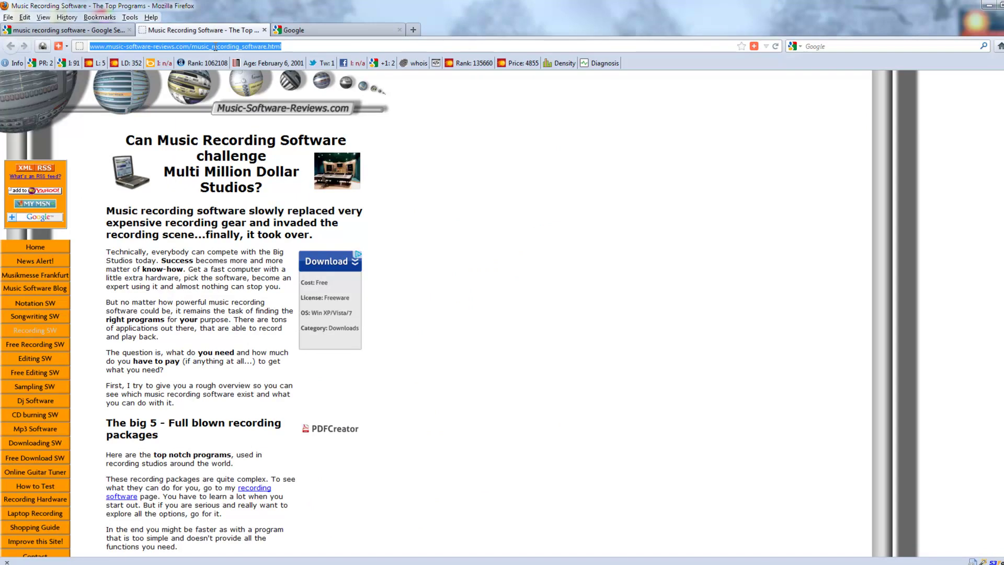
right_click(216, 48)
click(245, 83)
click(324, 30)
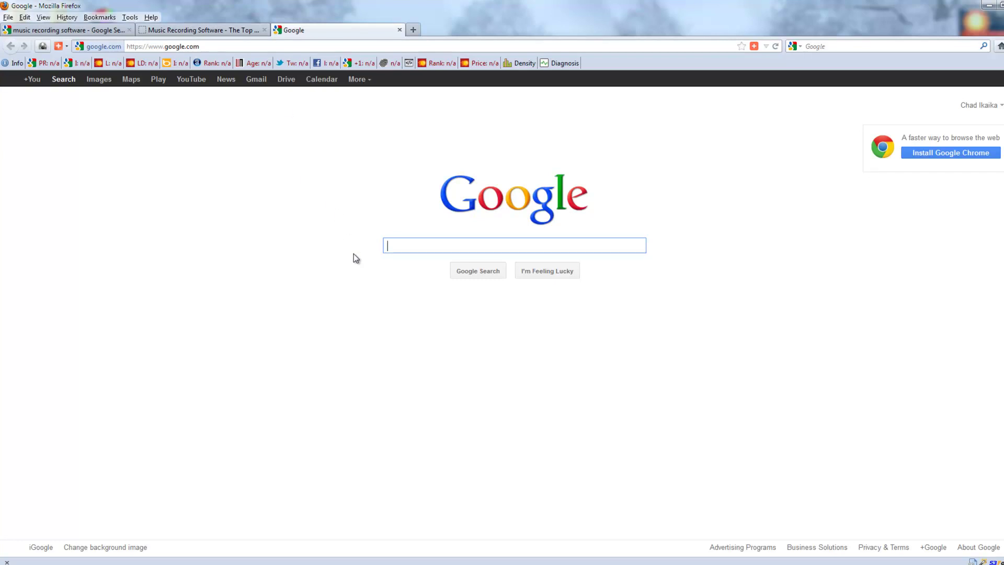
text(alli)
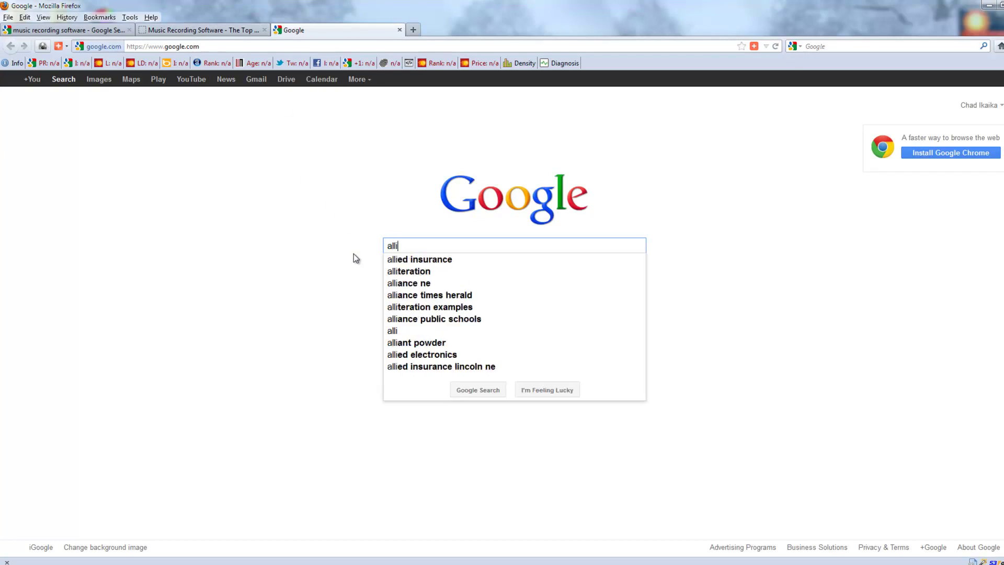
text(nlinks)
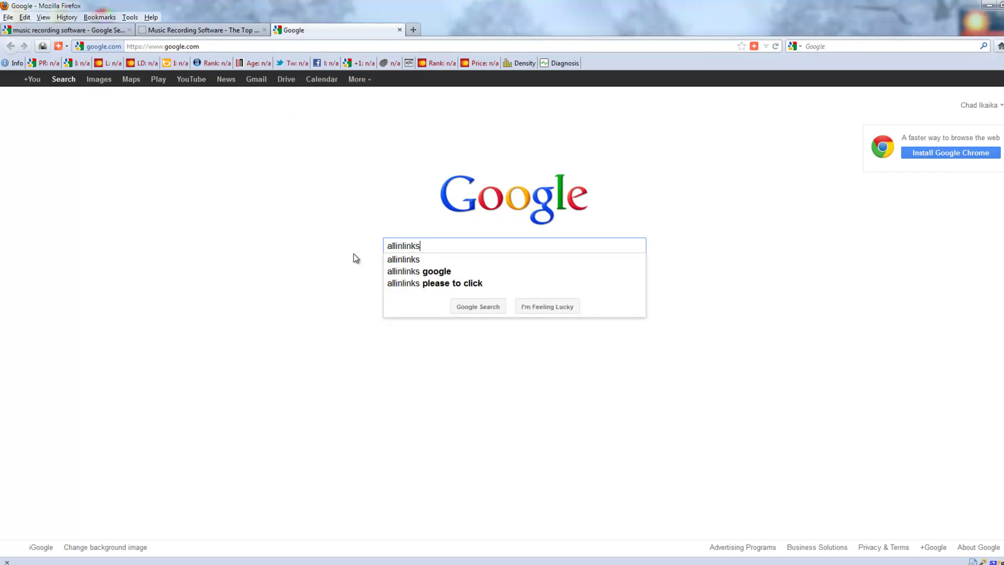
text(: )
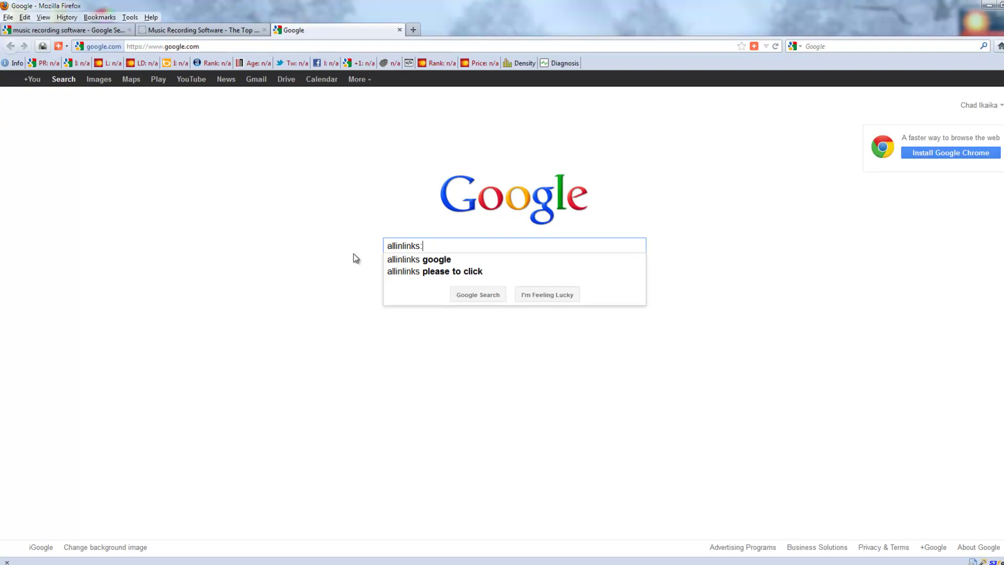
text(")
key(ctrl+v)
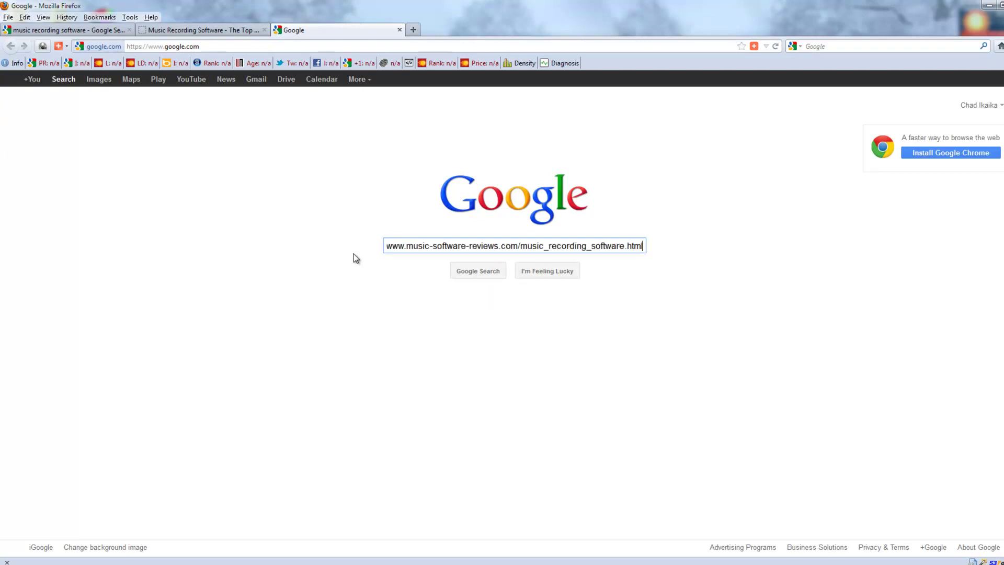
text(")
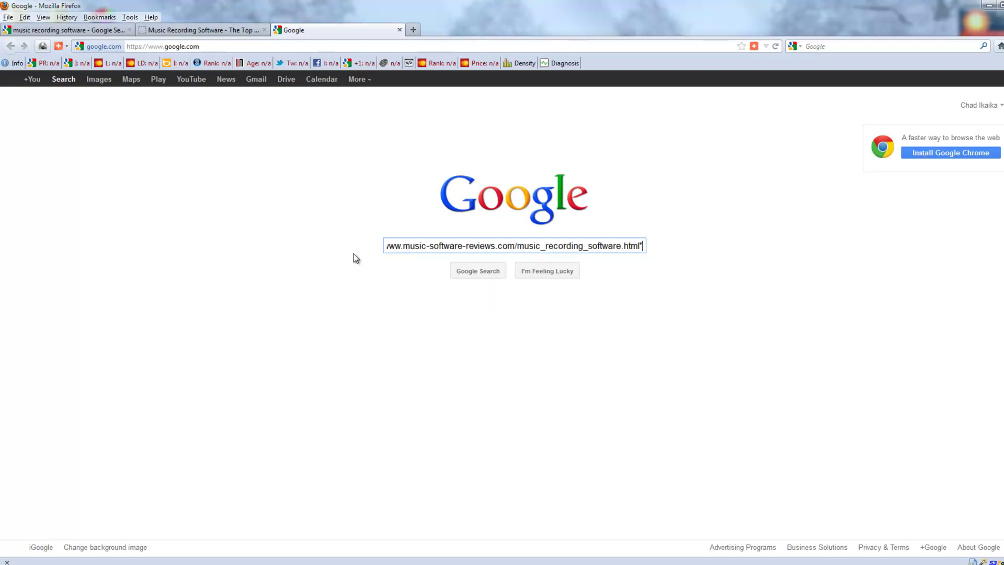
Review the operator and quoted URL in the query, and append the exclusion operator -site: after the URL.
drag(484, 246, 356, 246)
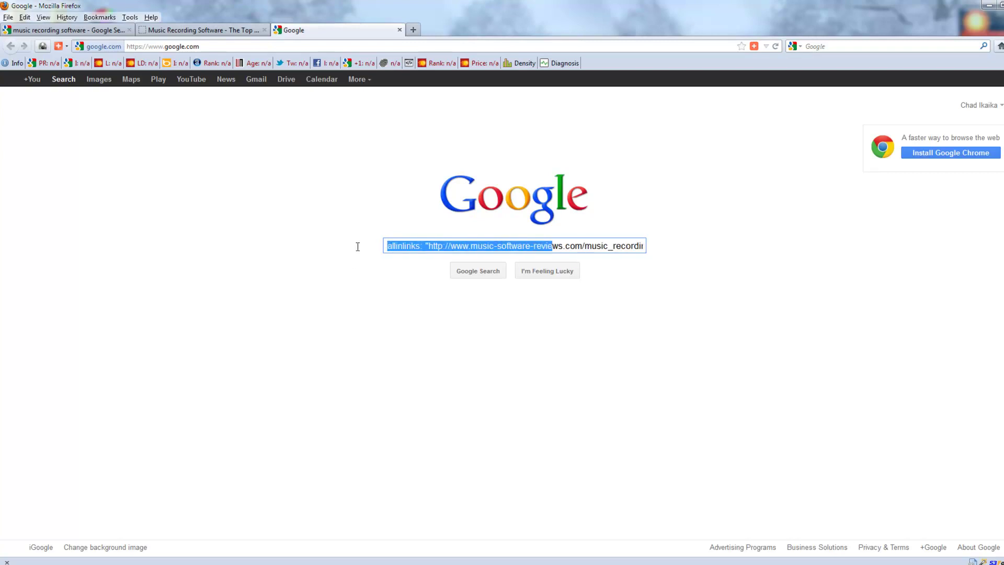
click(426, 246)
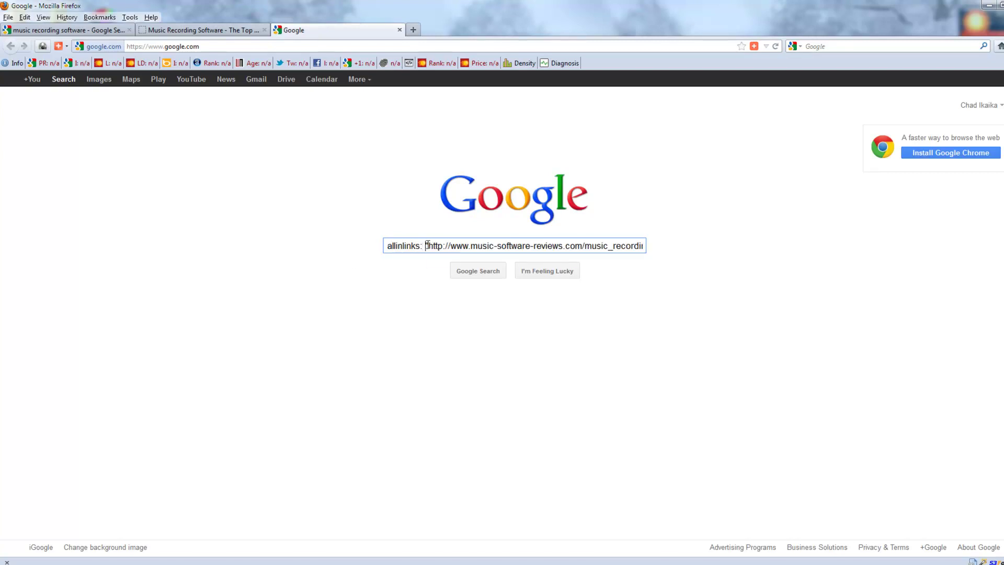
drag(426, 245, 646, 249)
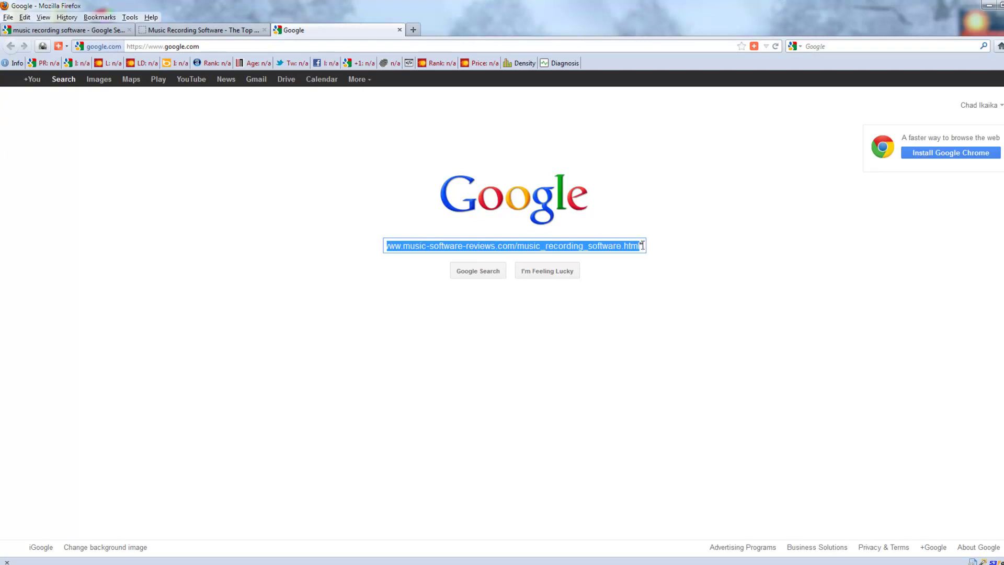
click(645, 250)
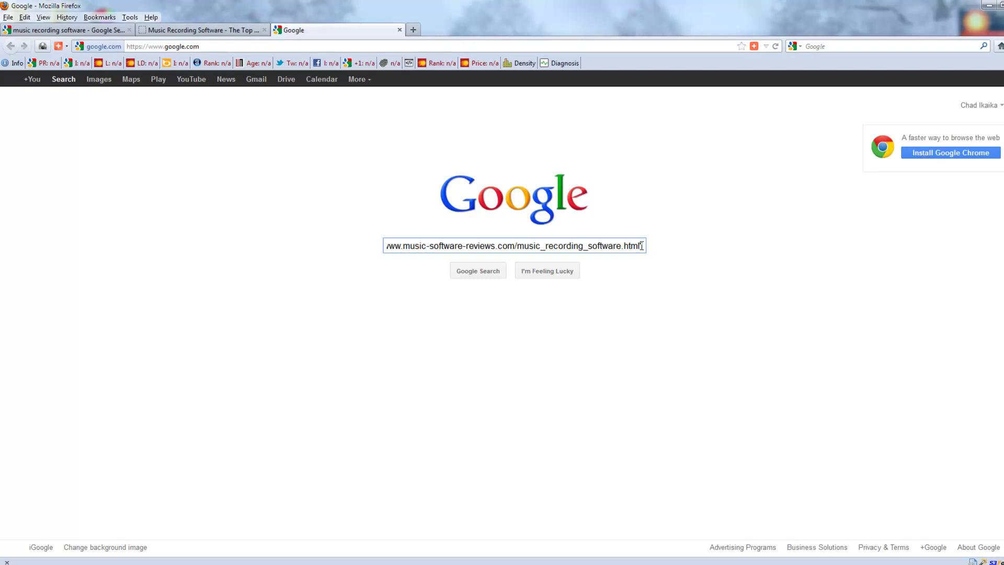
key(End)
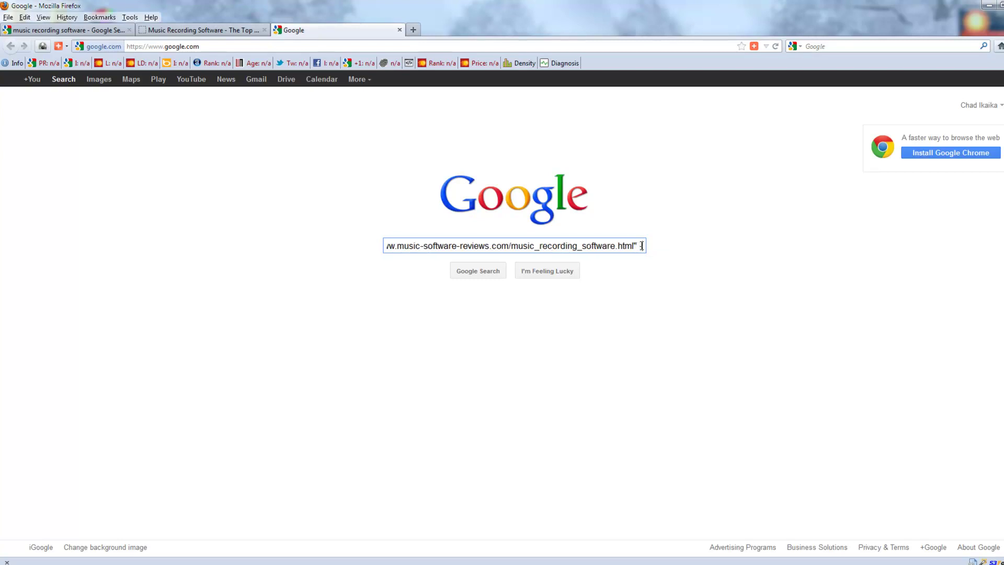
text(-site)
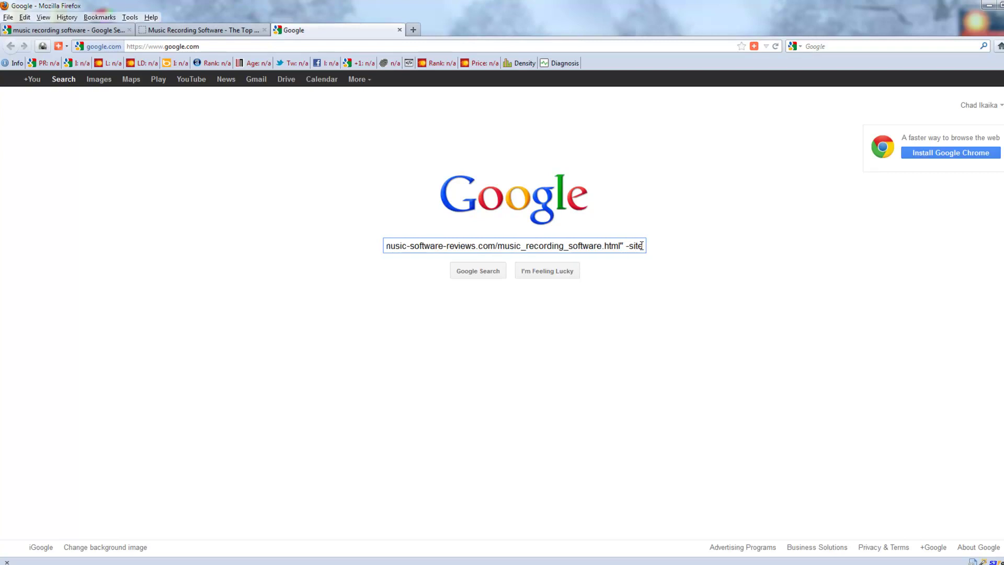
text(:)
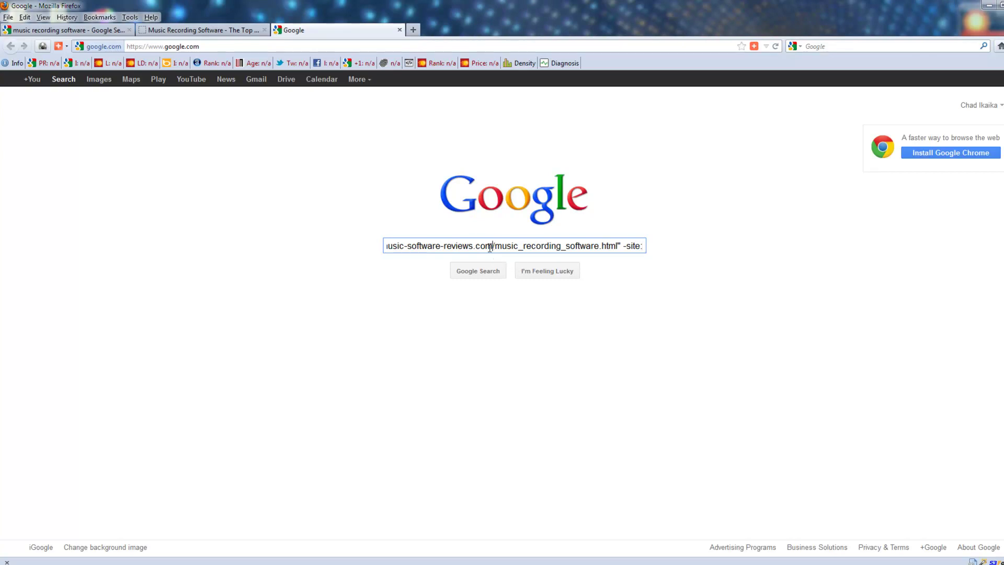
Copy only the domain music-software-reviews.com from the address of the open music recording software page.
drag(494, 247, 486, 247)
click(171, 27)
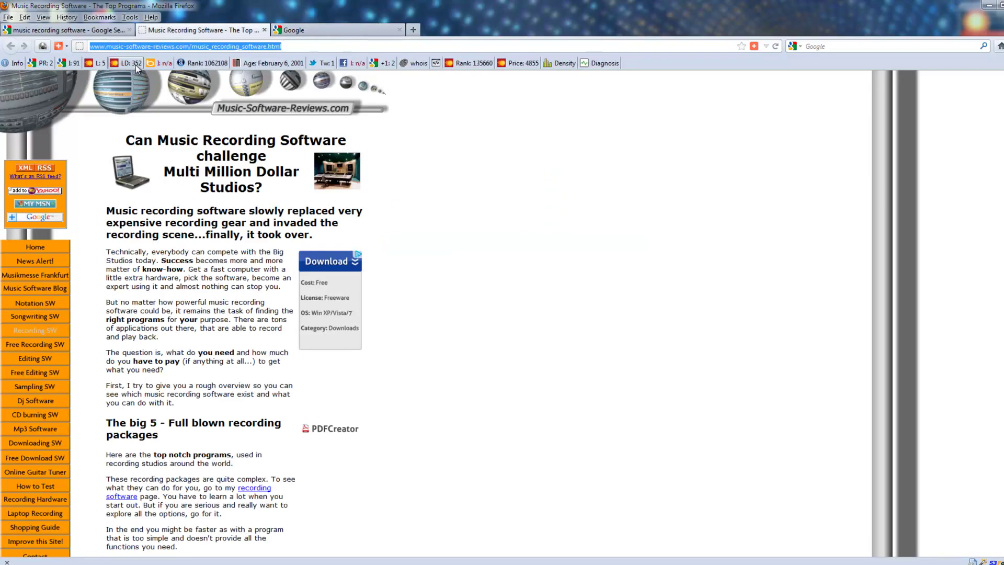
click(153, 43)
drag(189, 46, 108, 50)
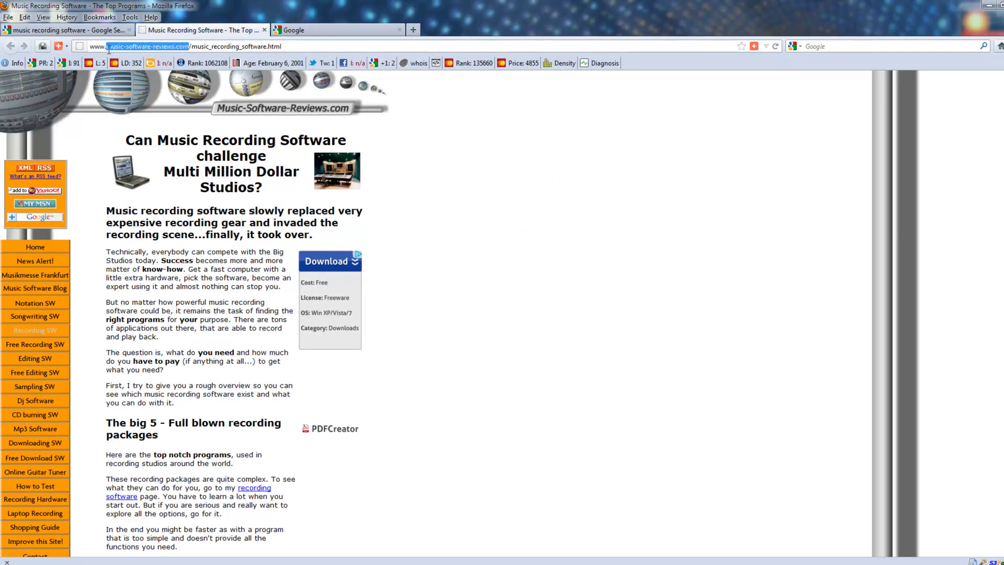
right_click(126, 50)
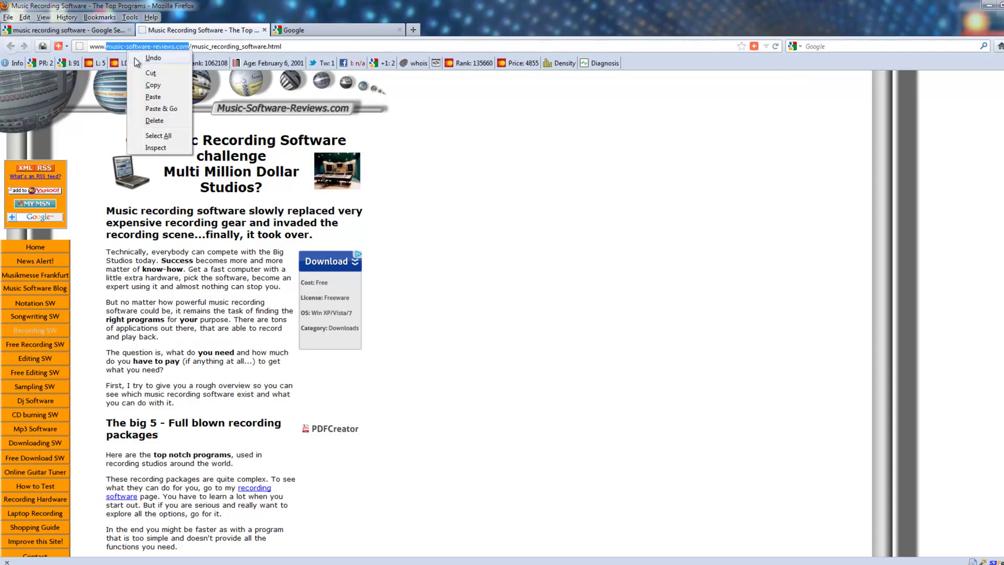
click(155, 88)
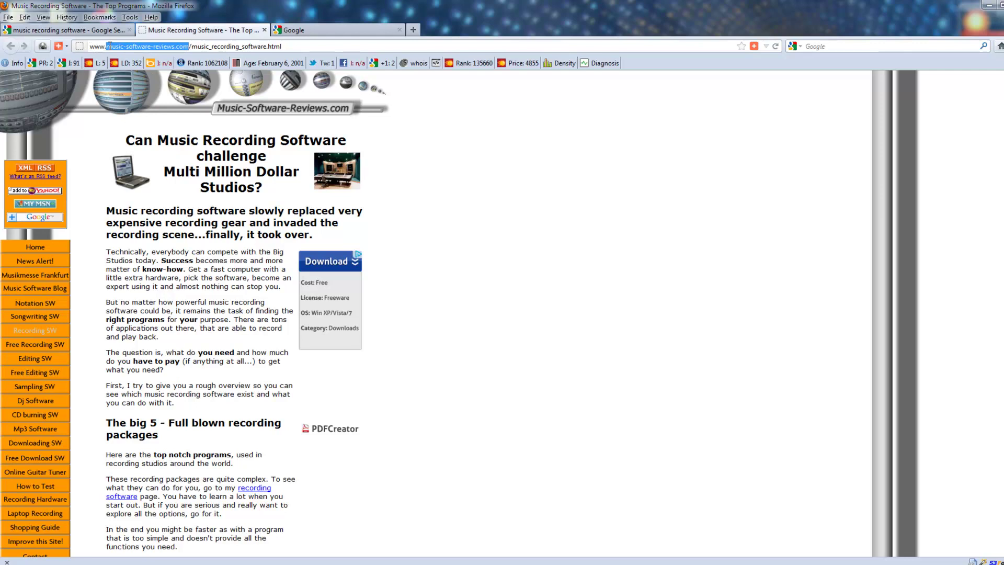
Return to the Google query tab and add the copied domain in quotation marks after -site:, preceded by a space.
click(324, 30)
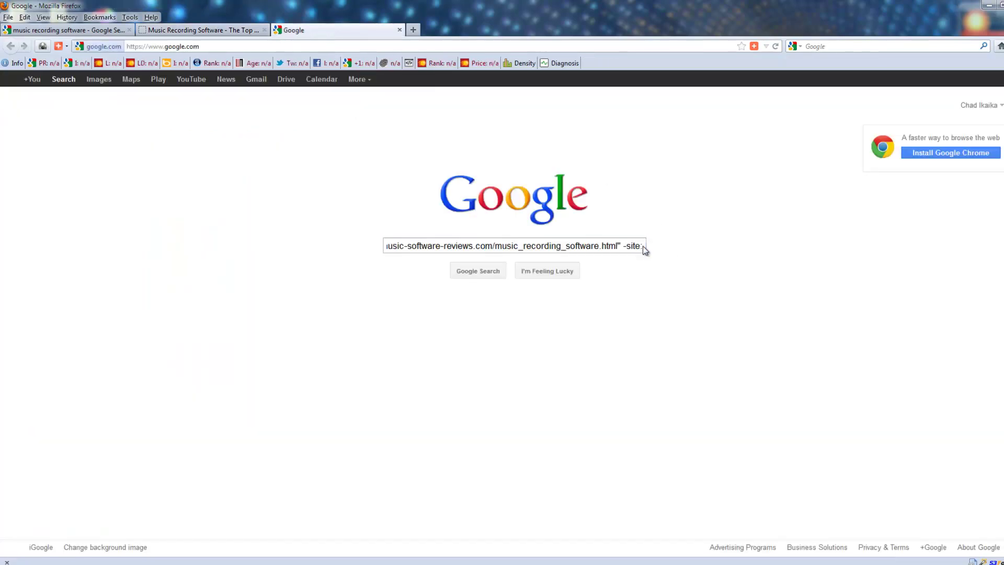
text(:)
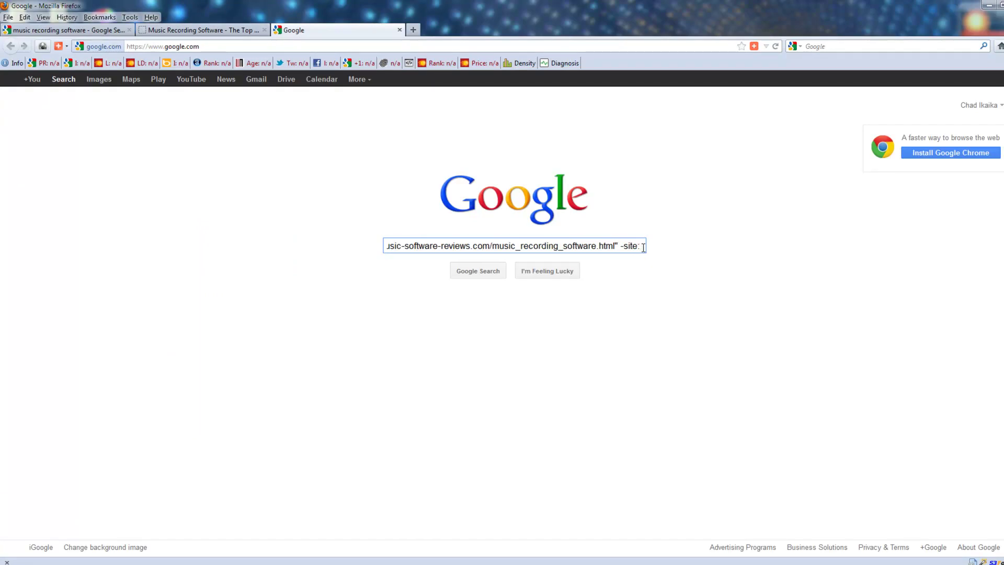
text( ")
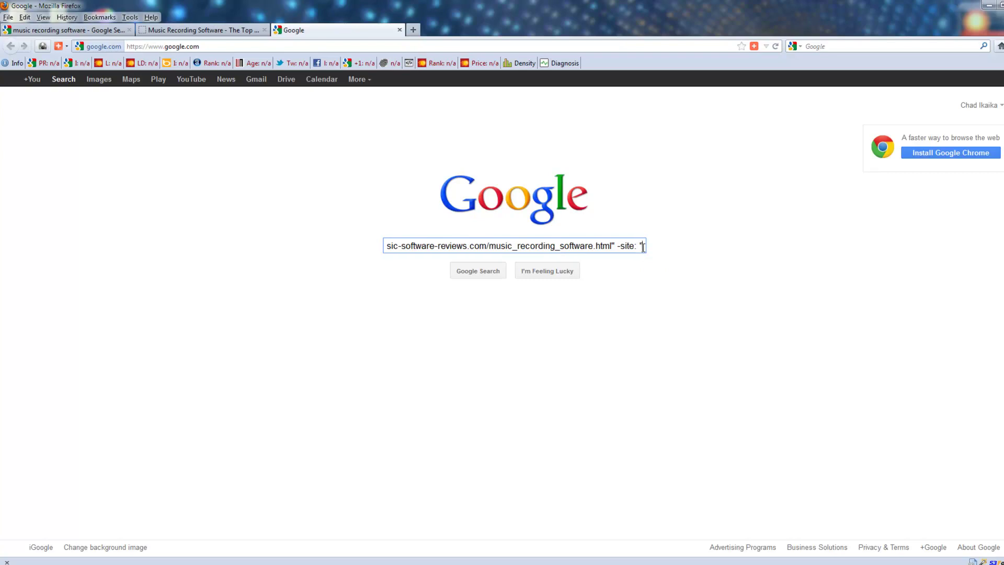
key(ctrl+v)
text(")
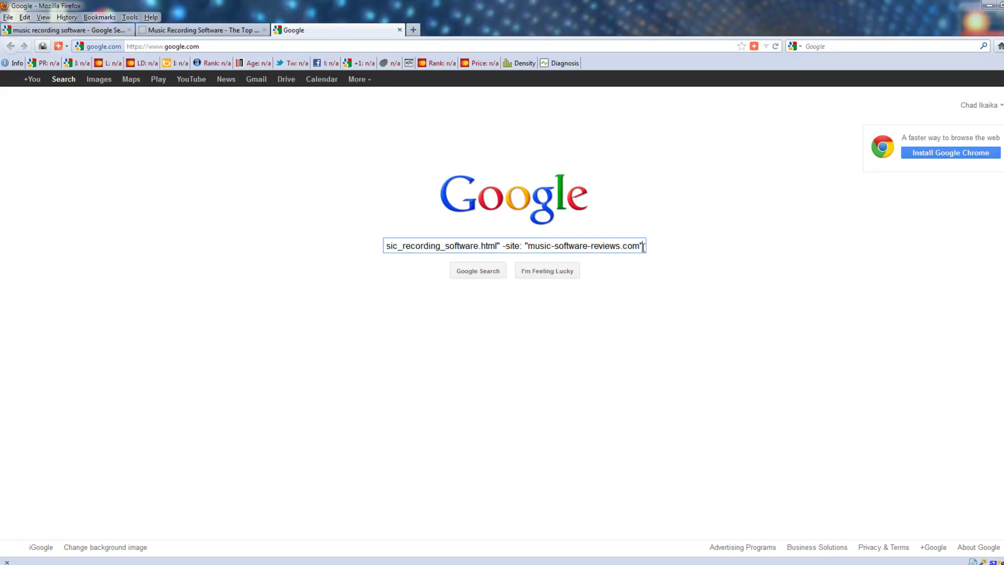
Review the whole allinlinks query and its excluded domain, and run the Google search.
drag(644, 246, 338, 247)
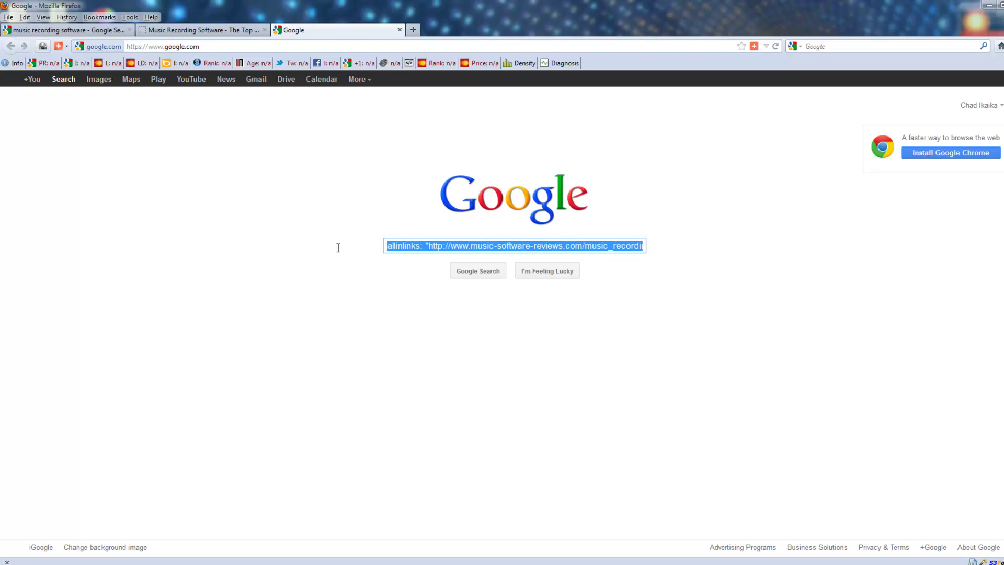
click(429, 246)
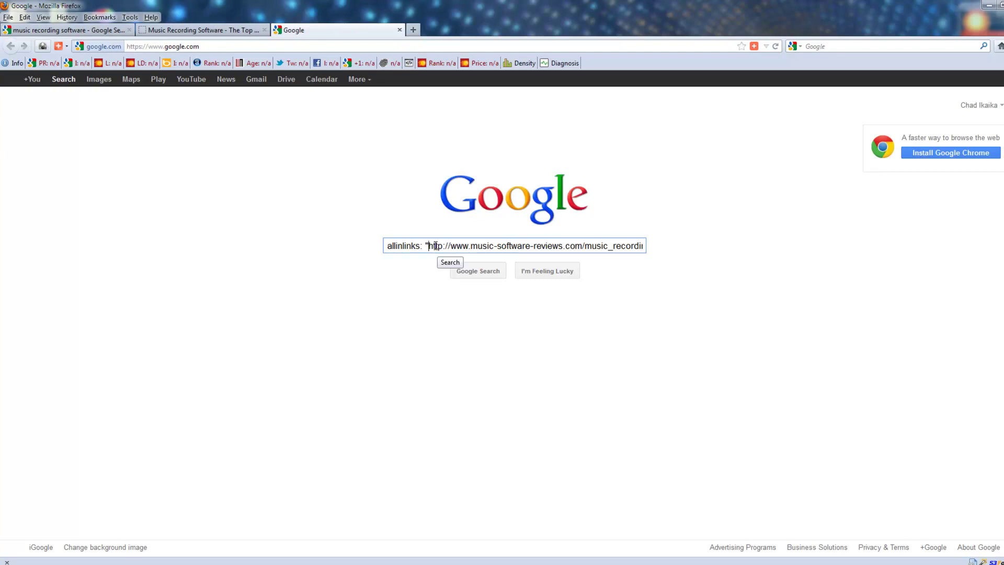
drag(436, 246, 649, 245)
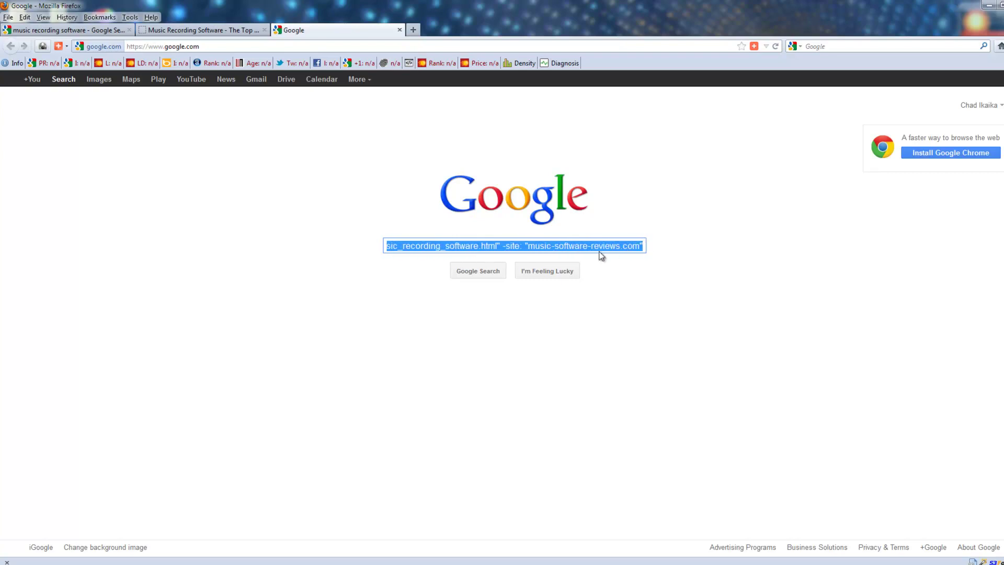
click(530, 246)
drag(528, 246, 639, 246)
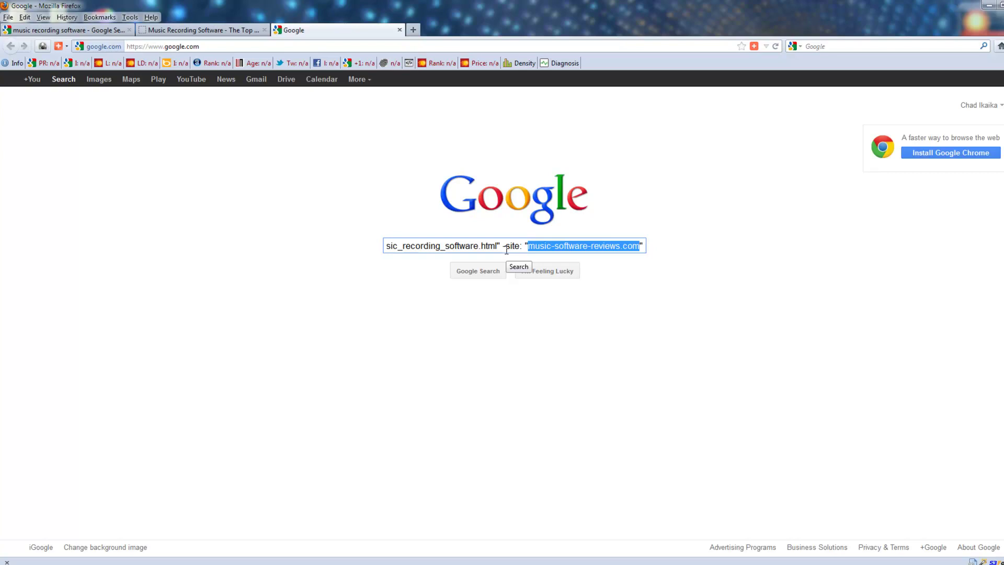
click(489, 273)
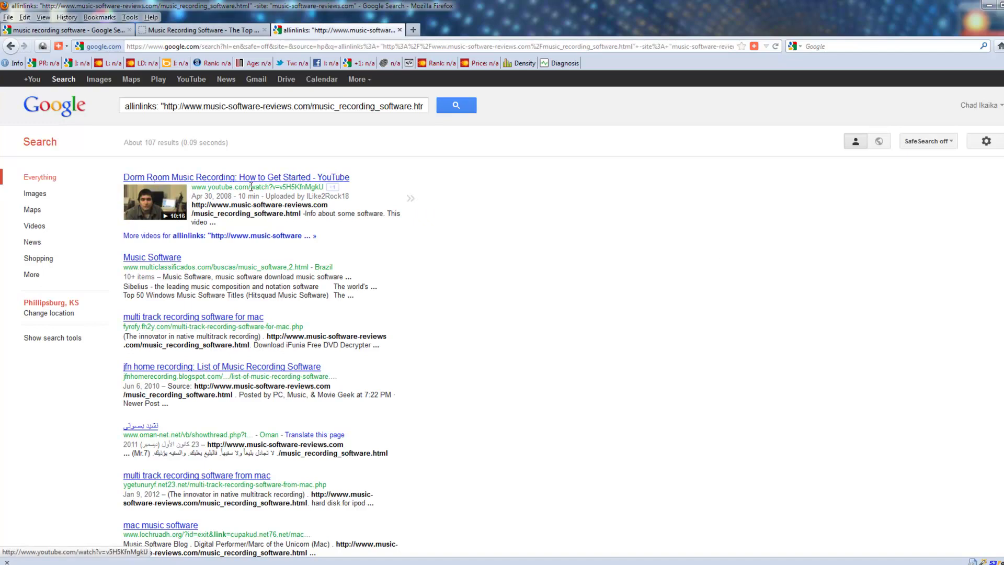
Examine the search results for mentions of the music recording software page's URL.
drag(196, 207, 303, 216)
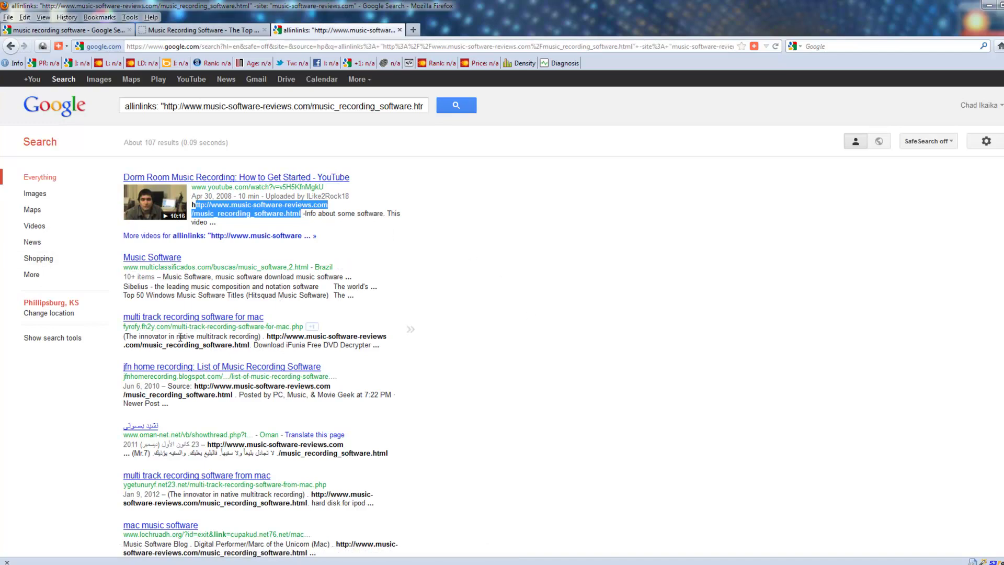
scroll(483, 395, down, 2)
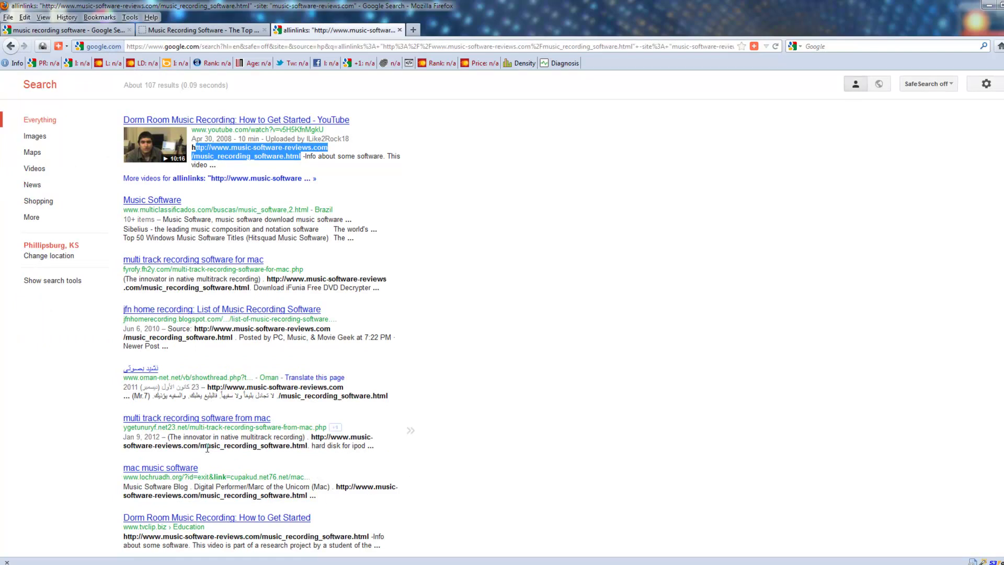
scroll(650, 260, down, 1)
scroll(527, 230, up, 3)
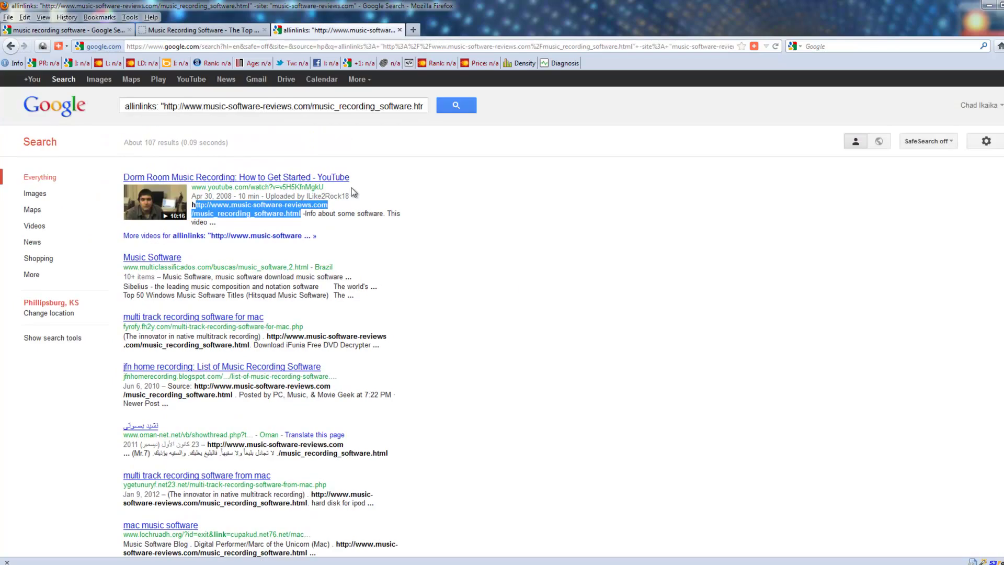
Go back to the query, remove the spaces after allinlinks: and -site:, and run the search again.
click(161, 106)
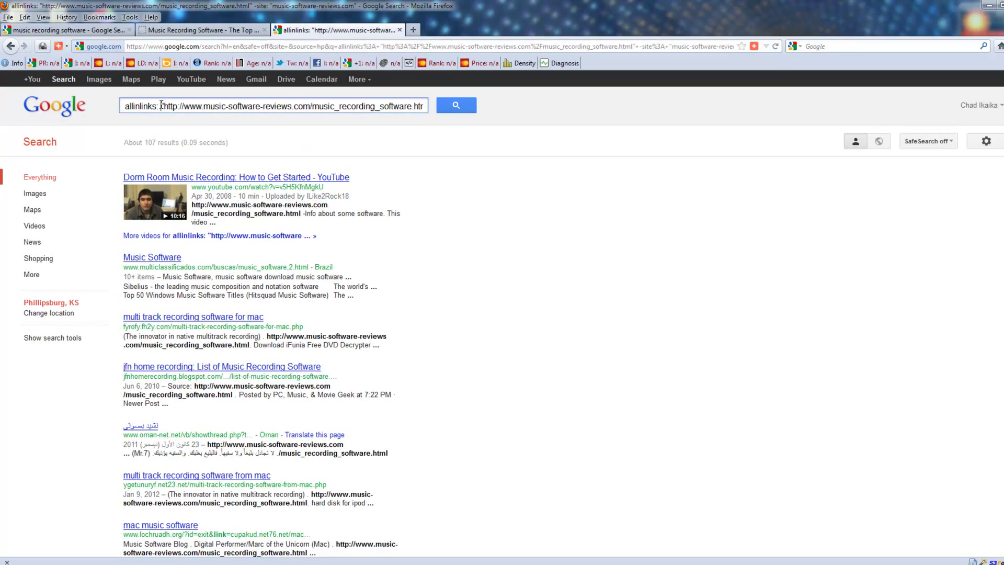
click(10, 46)
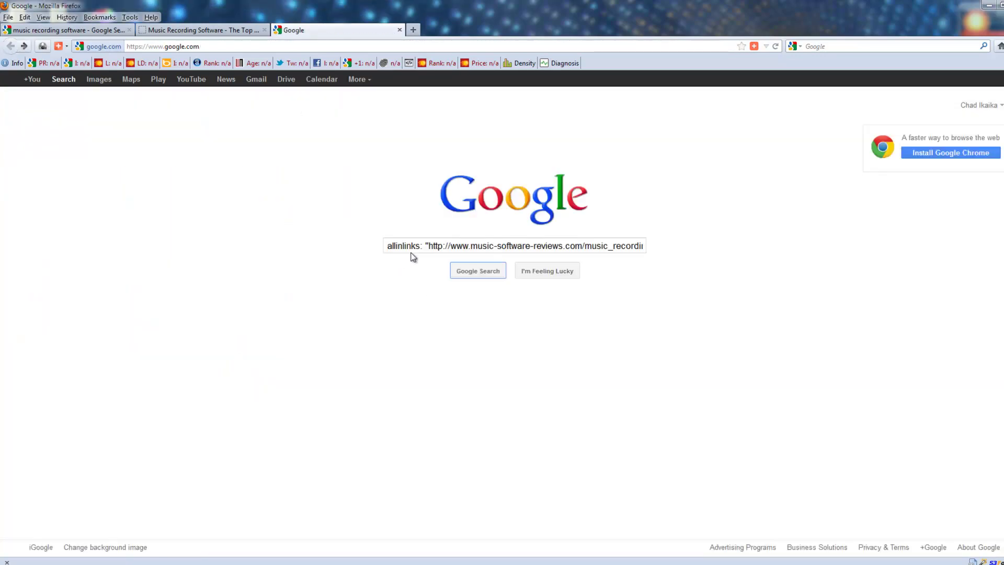
click(425, 246)
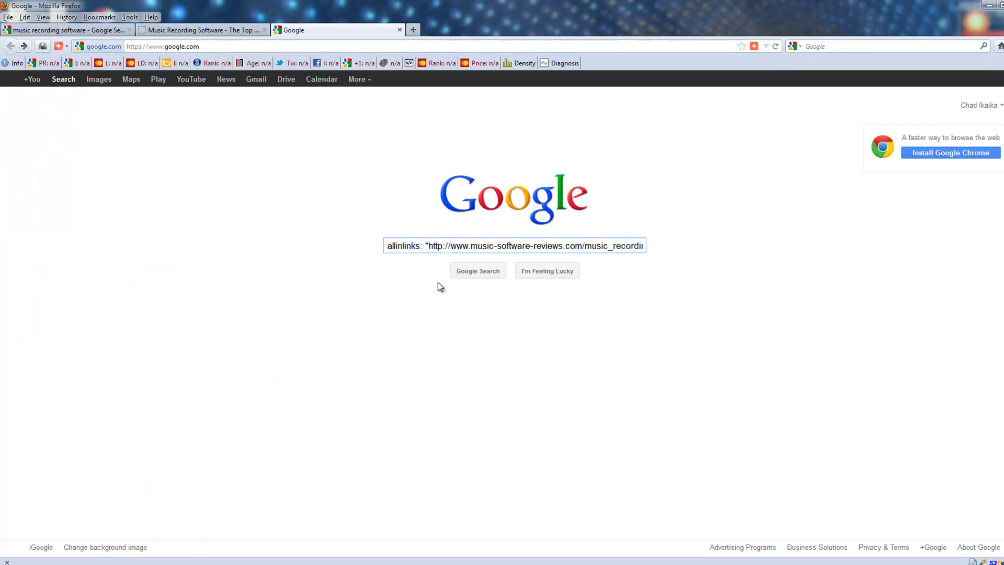
drag(608, 246, 667, 240)
click(525, 245)
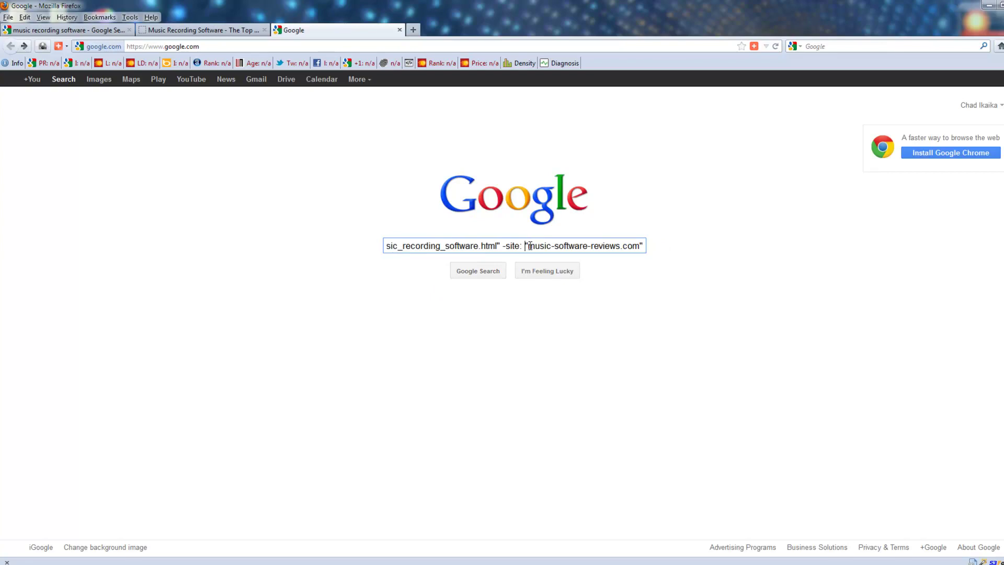
key(BackSpace)
click(469, 273)
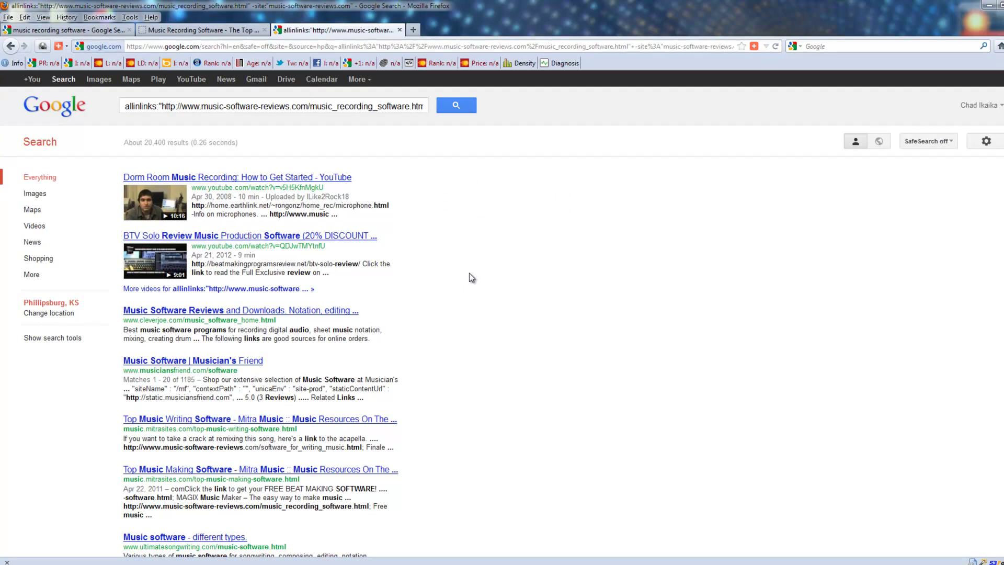
Look through the first page of backlink results down to the page links at its end.
scroll(469, 274, down, 3)
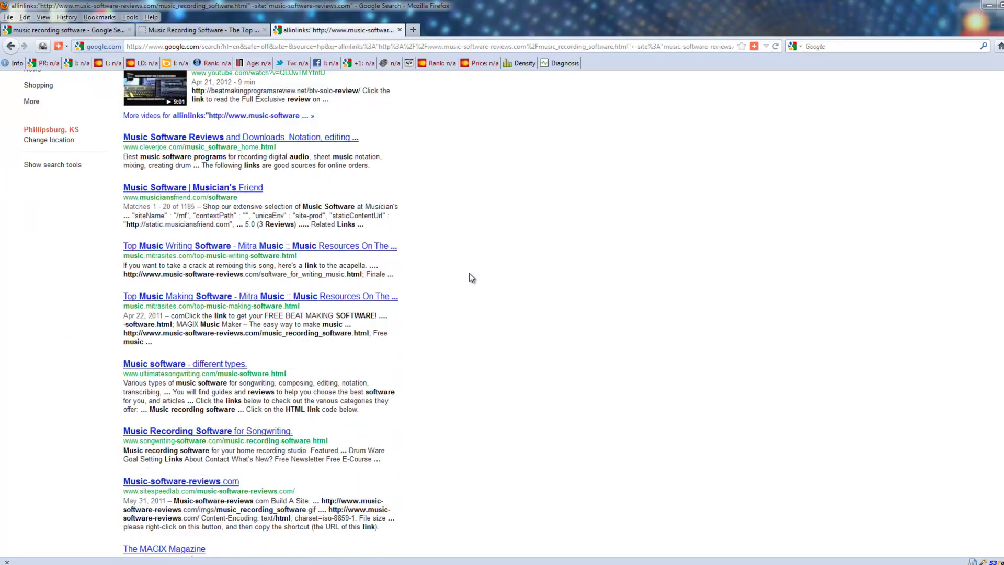
scroll(469, 278, down, 2)
scroll(469, 278, down, 2)
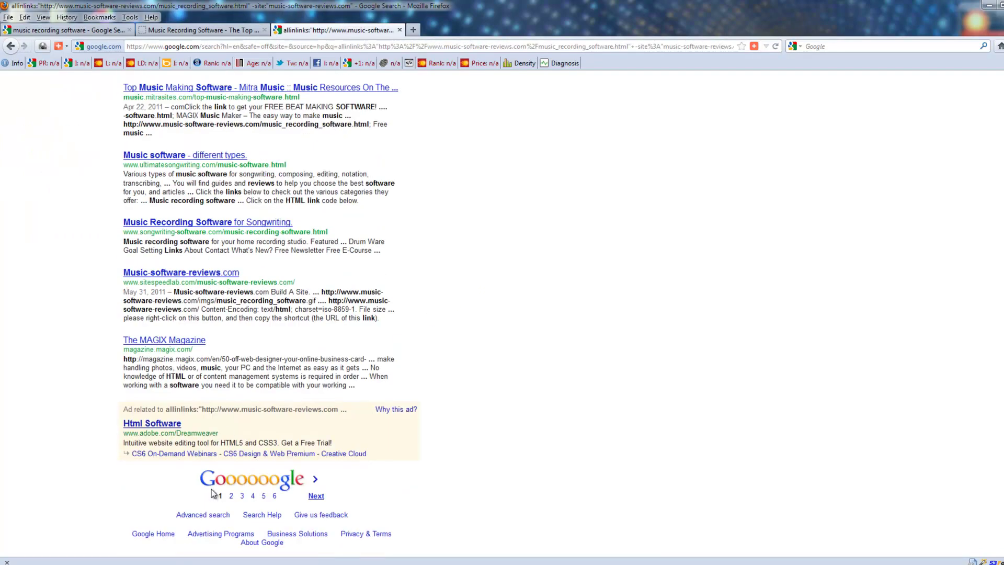
Check the second page of backlink results and open the Links - BackPack Professional result in a new tab.
click(232, 496)
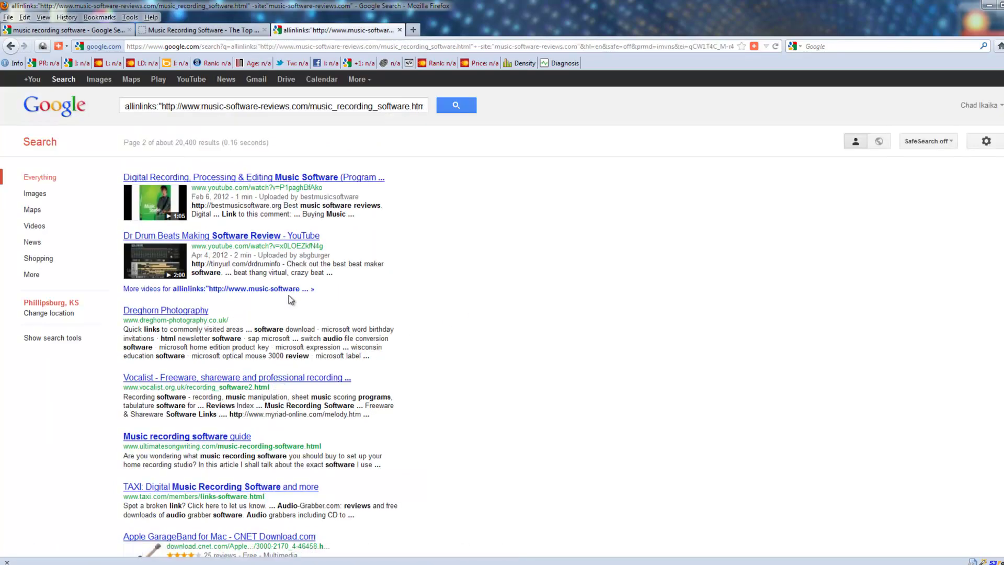
scroll(433, 282, down, 3)
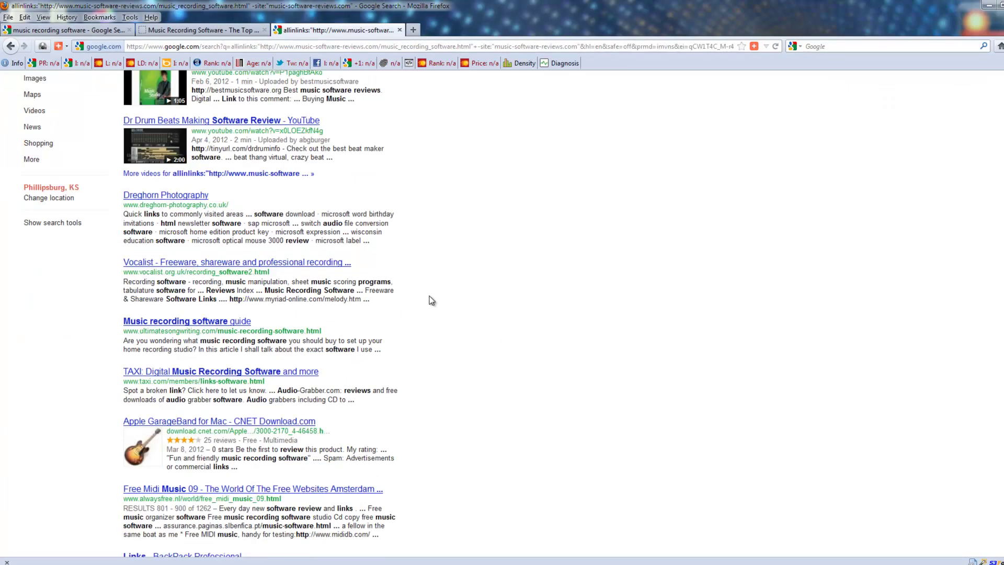
scroll(467, 317, down, 1)
scroll(437, 389, down, 1)
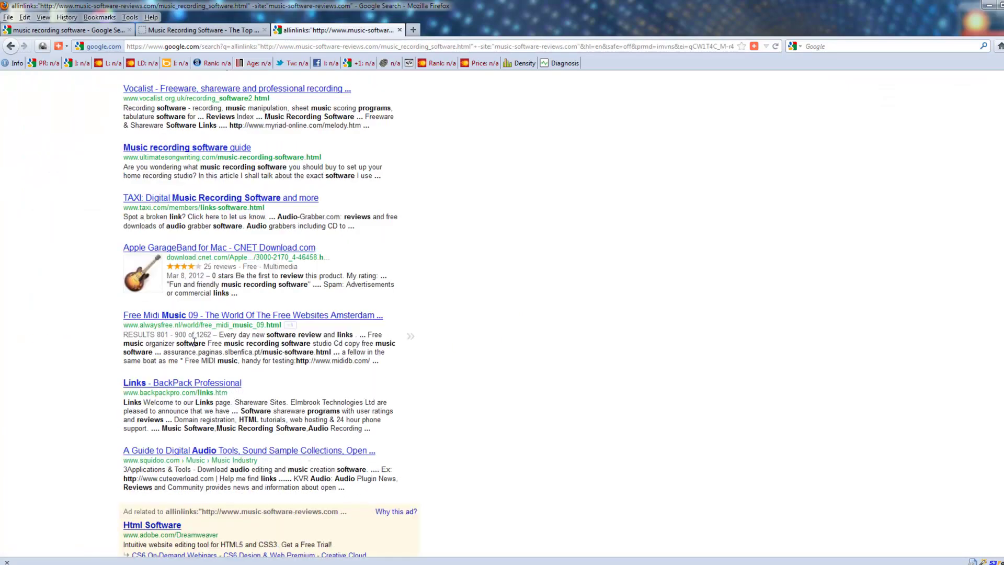
right_click(209, 320)
key(Escape)
right_click(177, 382)
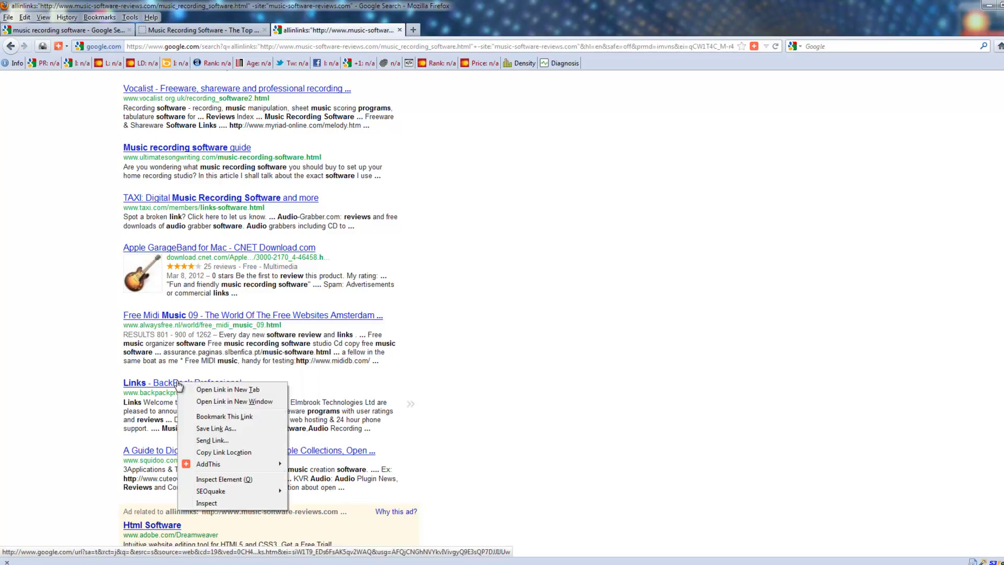
click(236, 391)
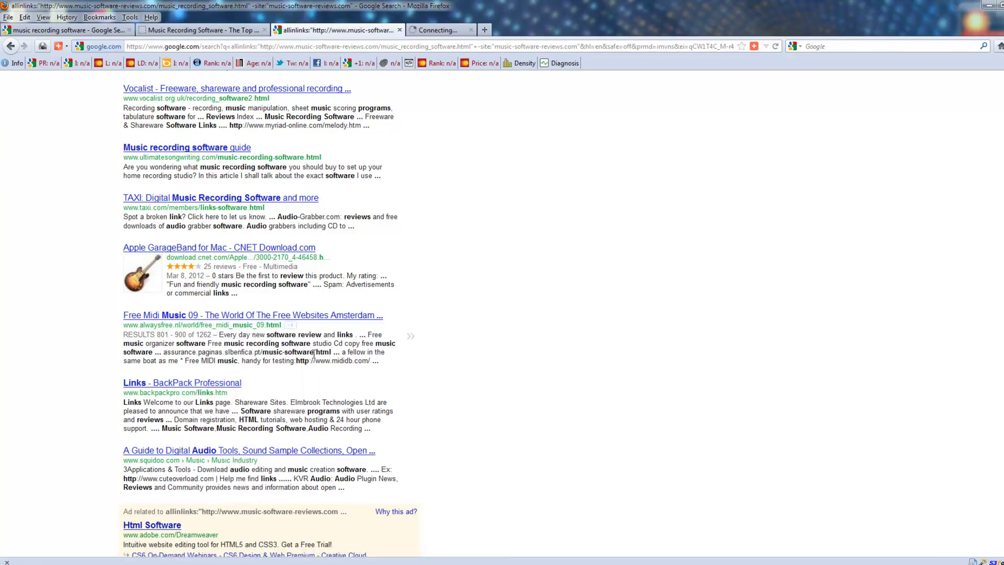
click(462, 28)
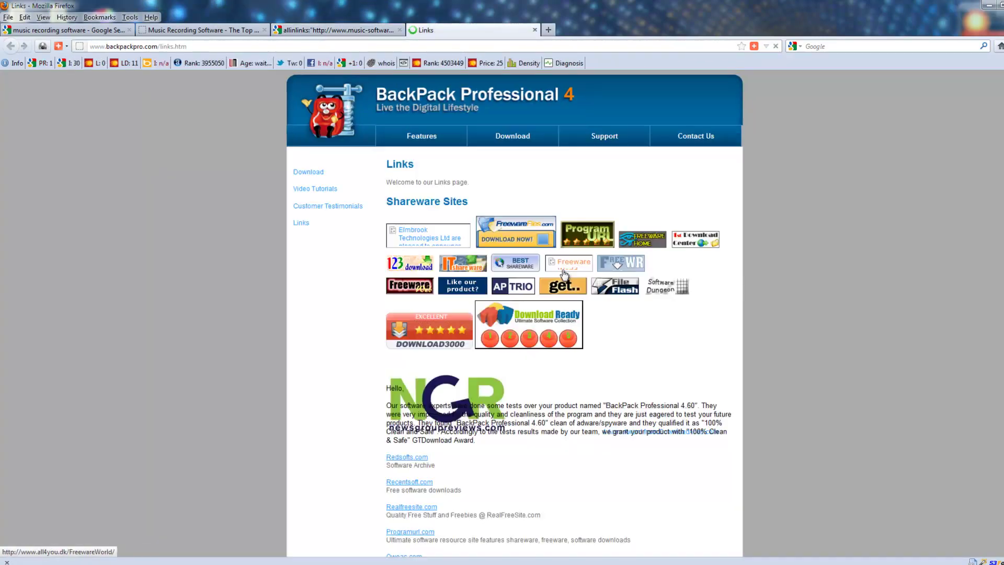
Look through the BackPack Professional links page for a link to the music recording software page.
scroll(800, 277, down, 2)
scroll(809, 286, down, 5)
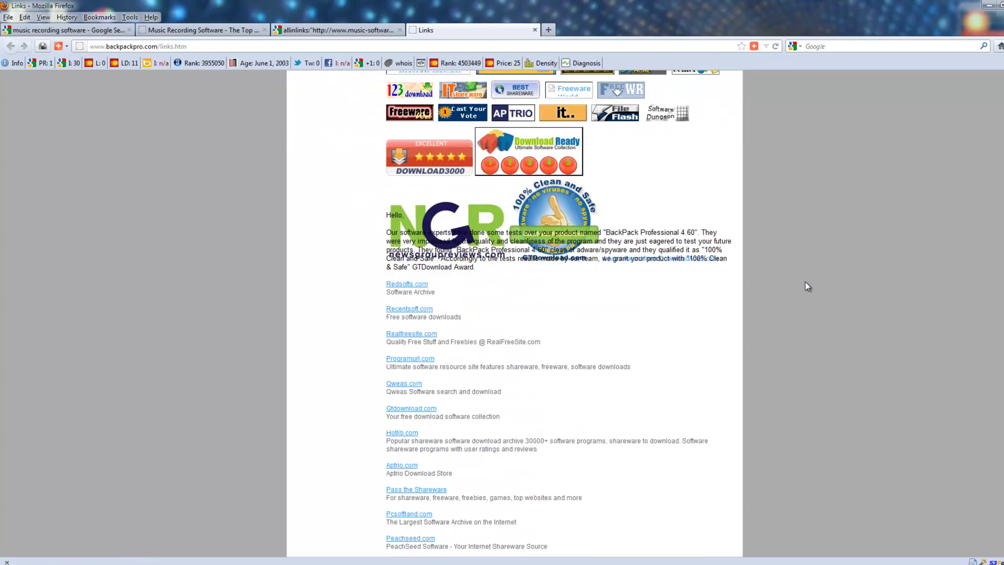
scroll(808, 286, down, 5)
scroll(808, 286, down, 15)
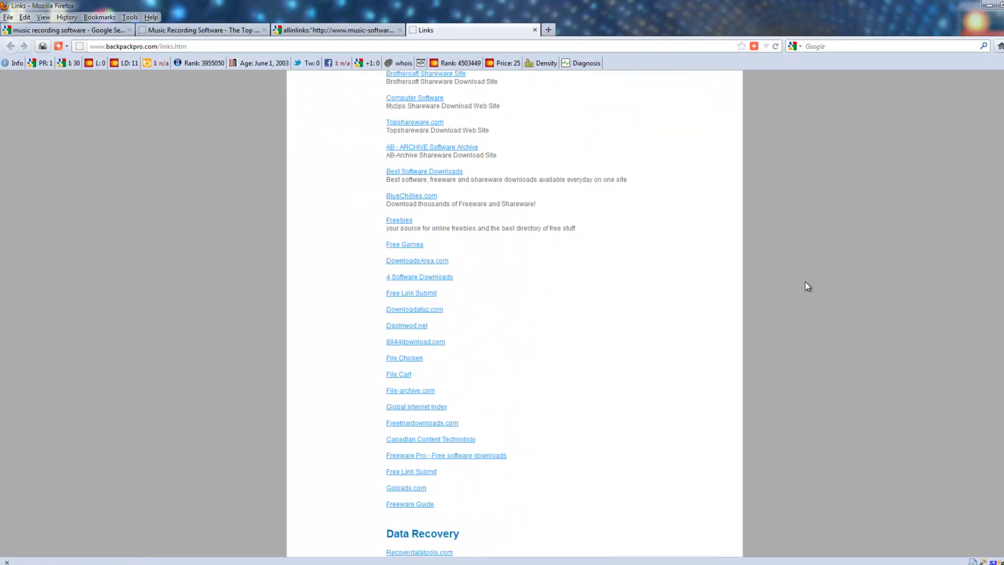
Search the links page's source code for the URL of the music-software-reviews.com music_recording_software.html page, and close the source and the links page.
right_click(153, 256)
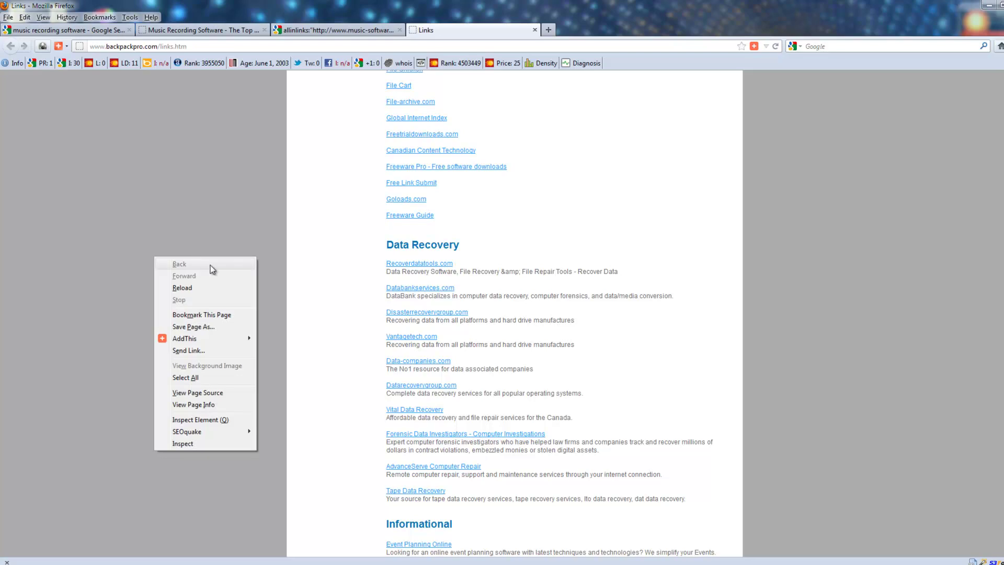
click(234, 33)
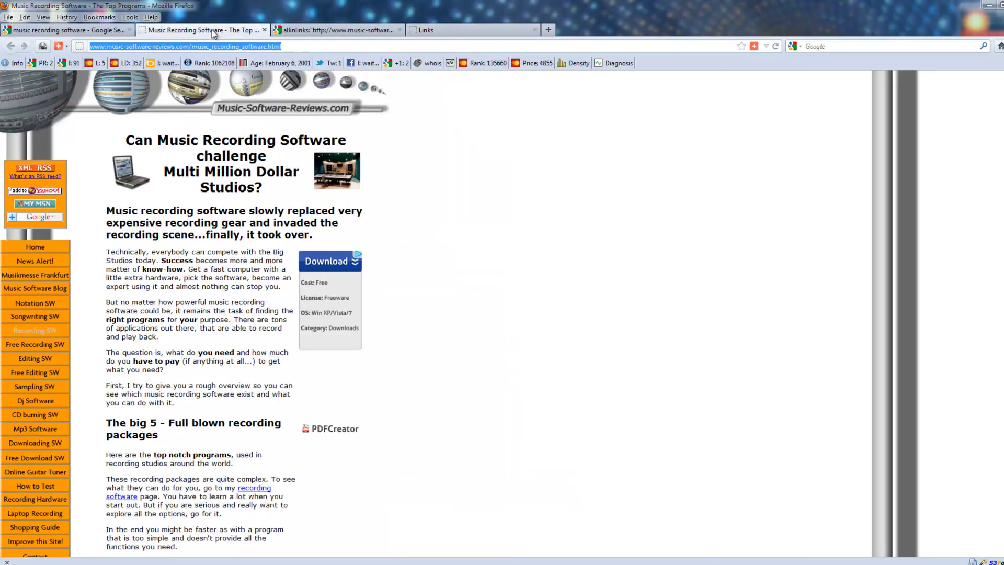
click(428, 30)
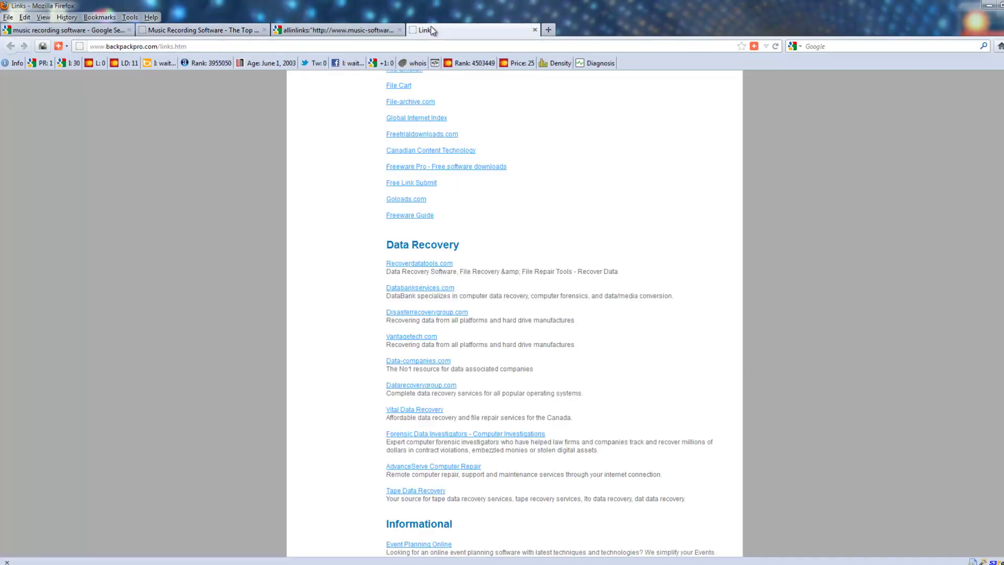
right_click(220, 257)
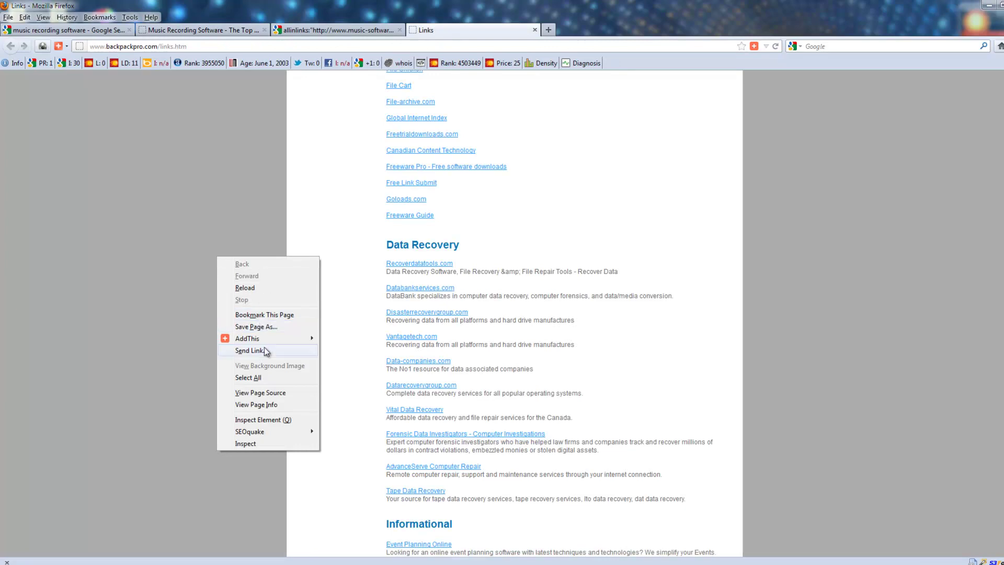
click(262, 394)
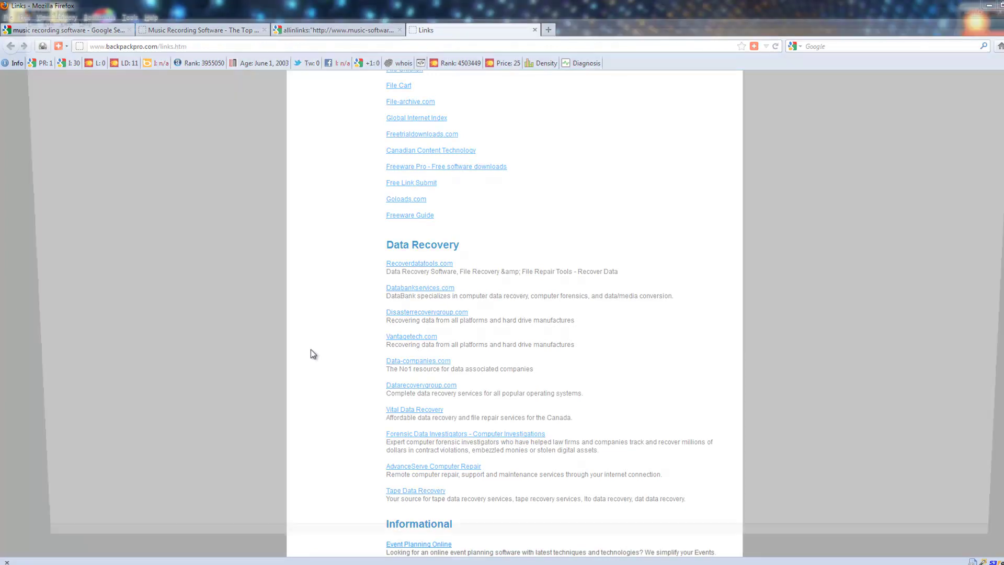
key(ctrl+f)
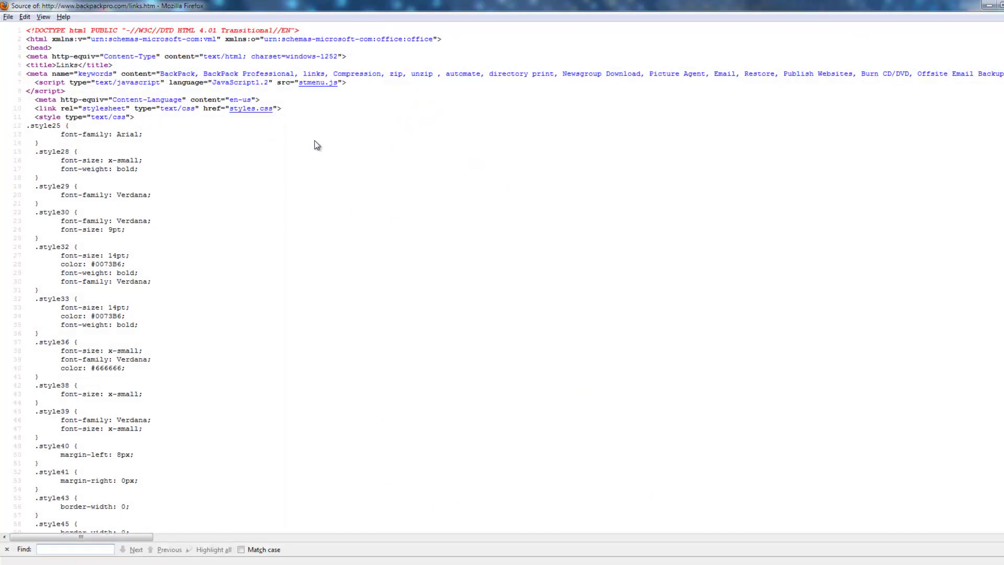
key(ctrl+v)
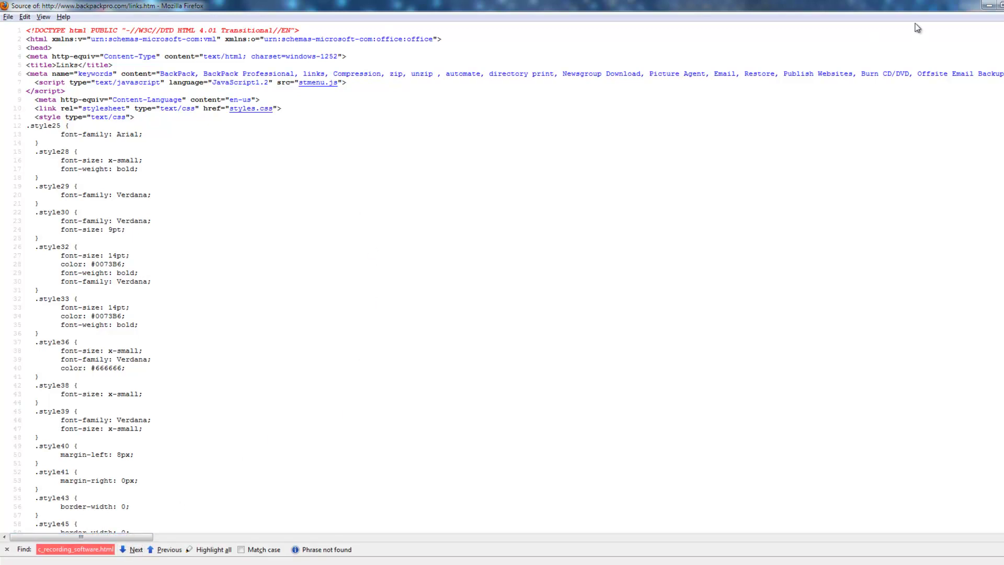
key(ctrl+w)
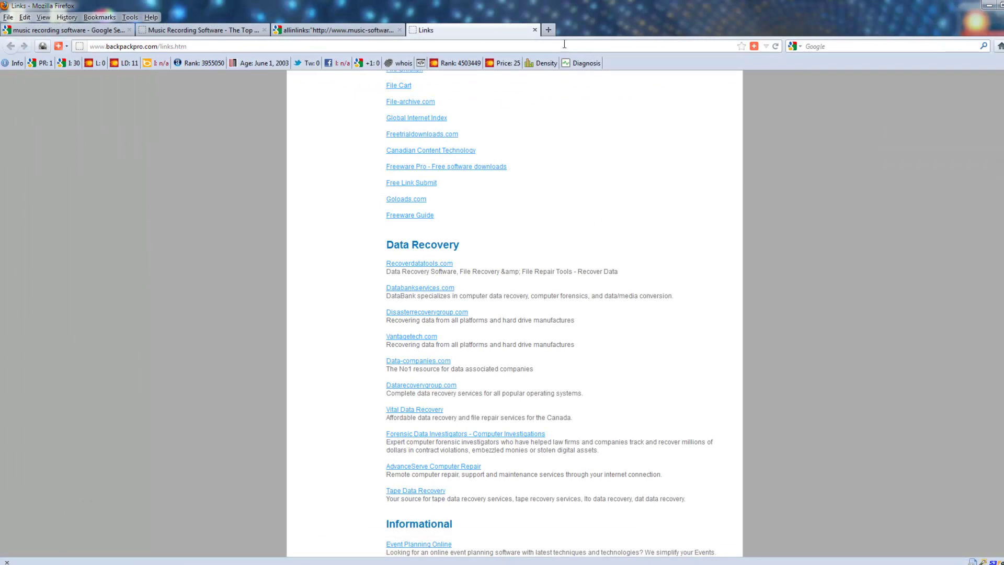
click(535, 30)
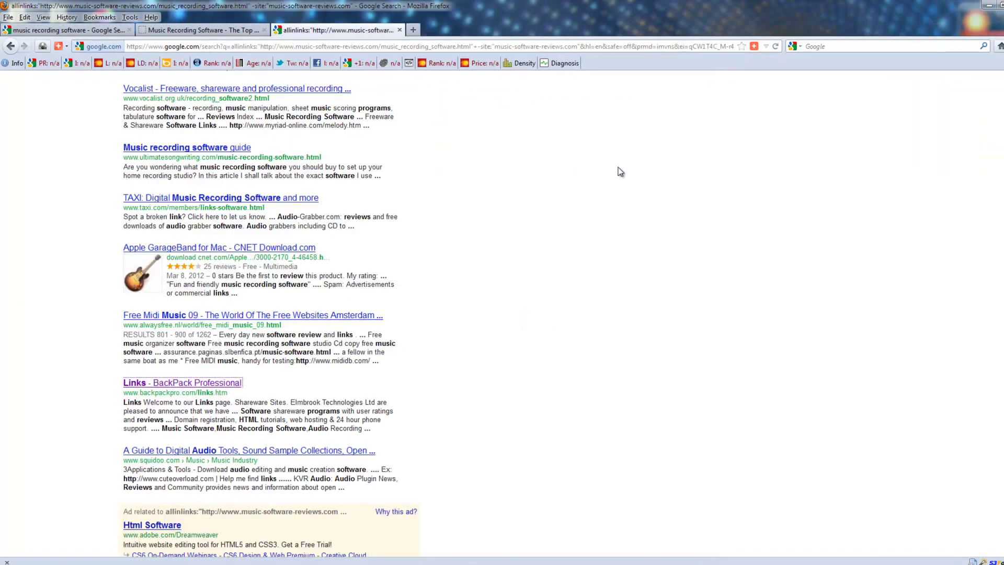
Put the spaces back after allinlinks: and -site: in the Google query and run the search again.
scroll(620, 172, up, 10)
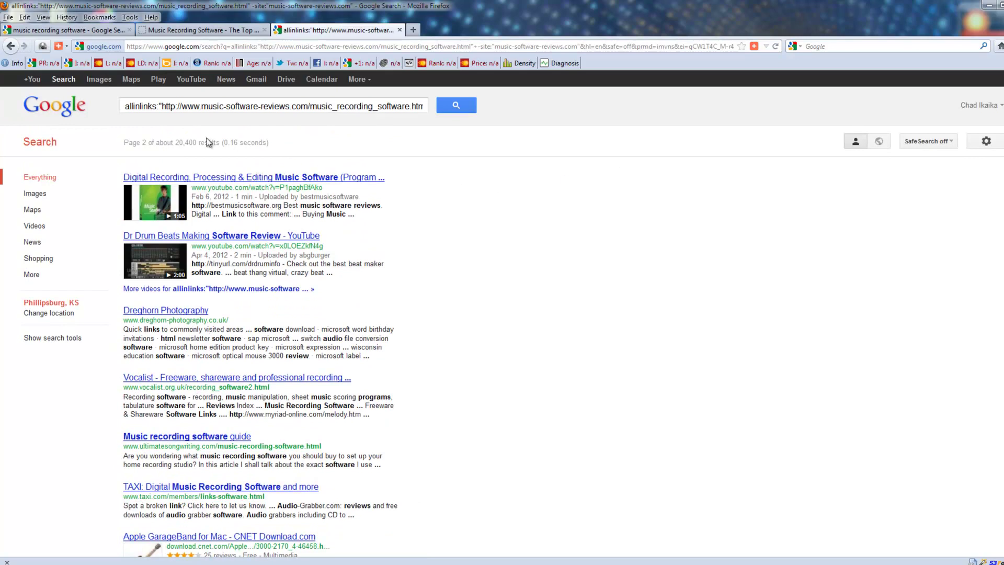
click(160, 108)
click(161, 109)
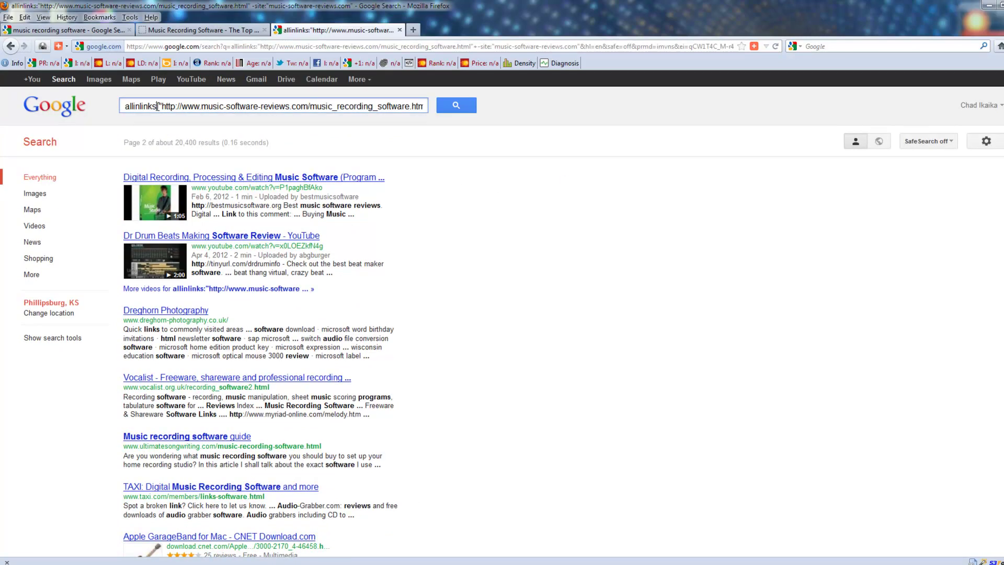
key(Delete)
drag(399, 107, 383, 121)
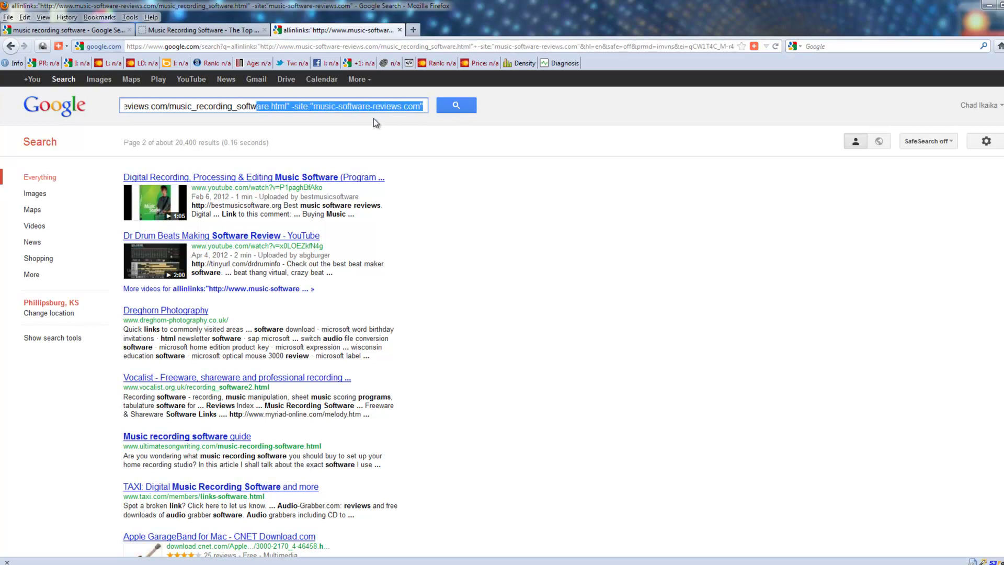
drag(311, 105, 89, 111)
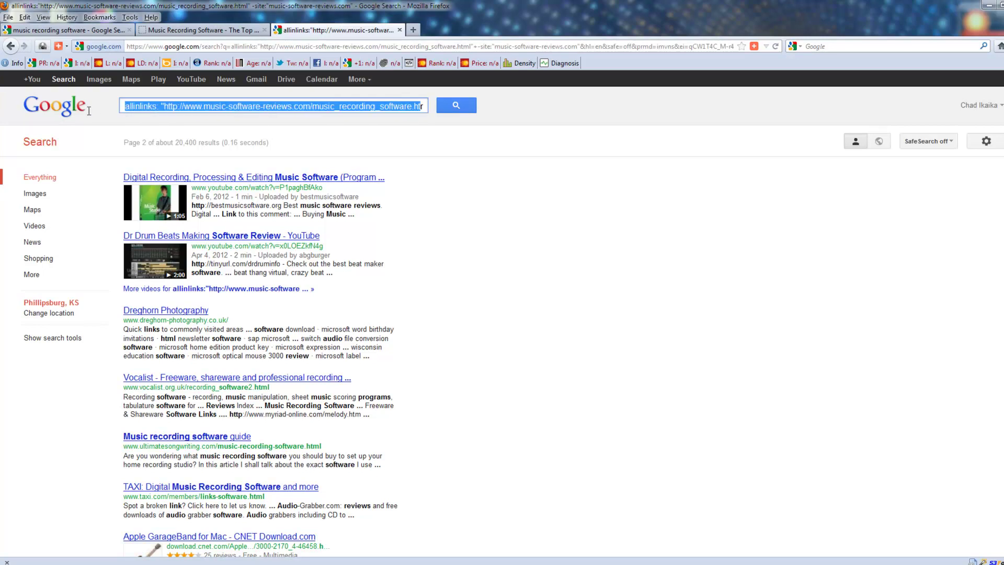
click(454, 105)
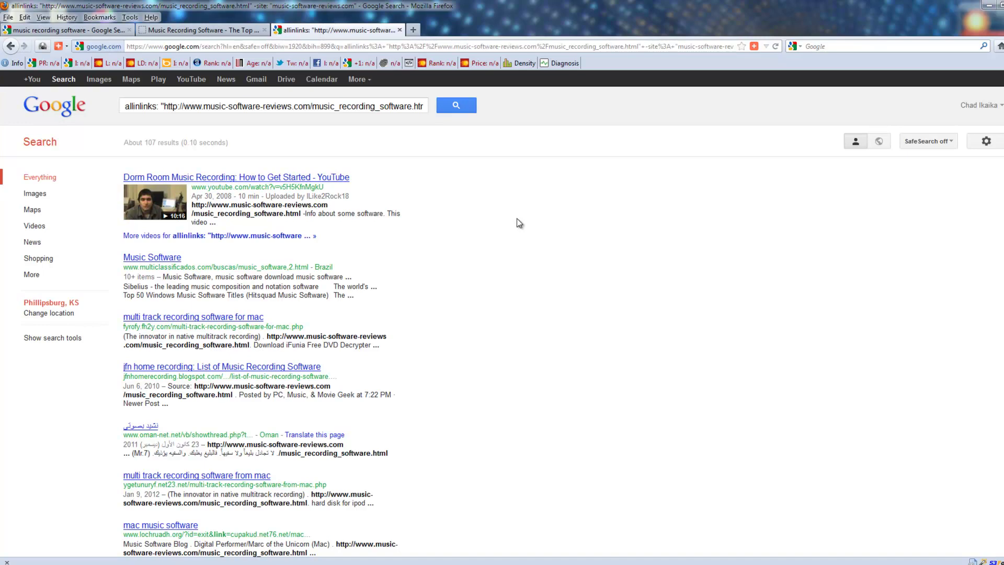
Highlight the backlink result count and compare it with the music recording software row in the Excel research sheet.
double_click(146, 143)
click(209, 544)
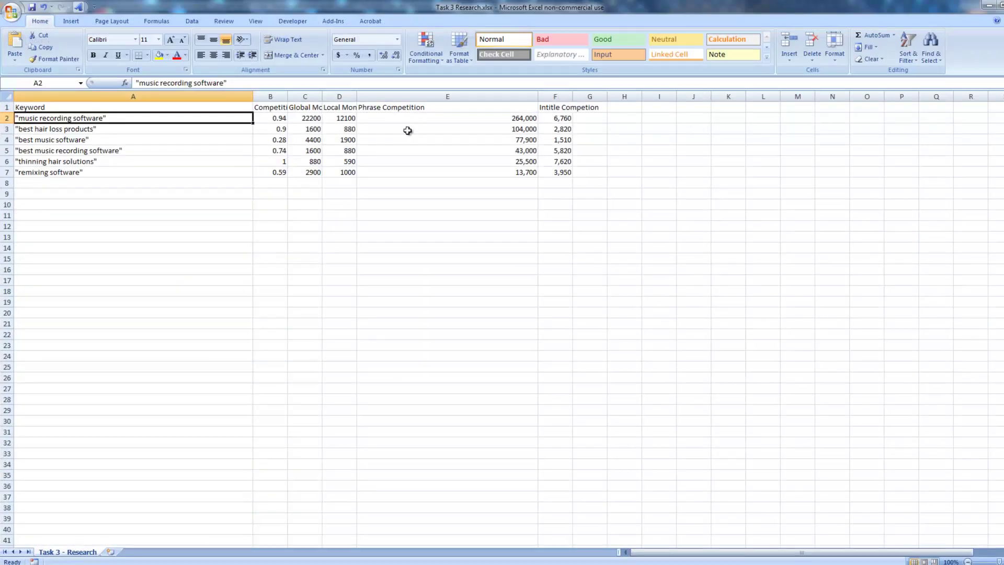
click(986, 5)
drag(145, 143, 158, 144)
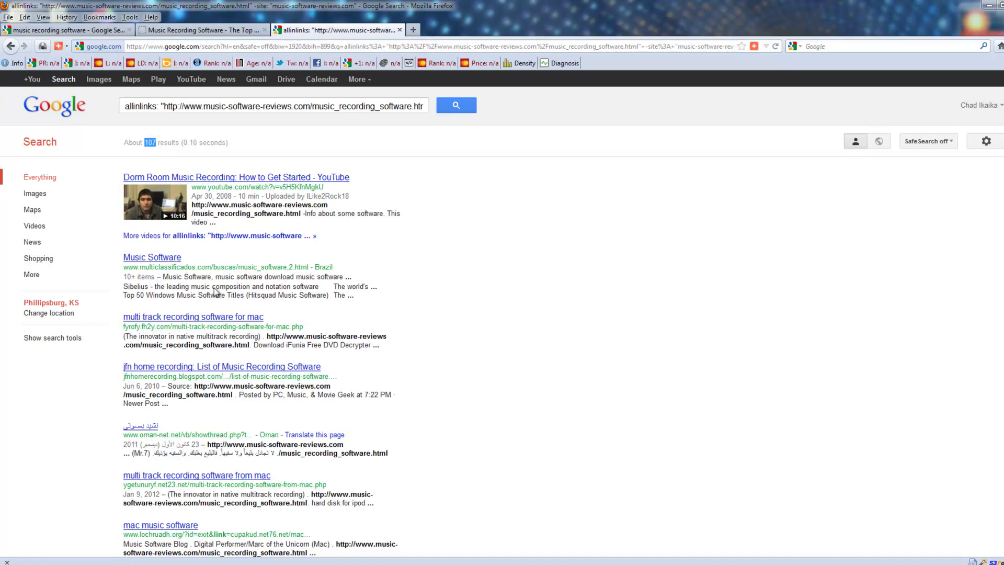
Copy the "best hair loss products" keyword from the Excel research sheet and return to the browser.
click(215, 540)
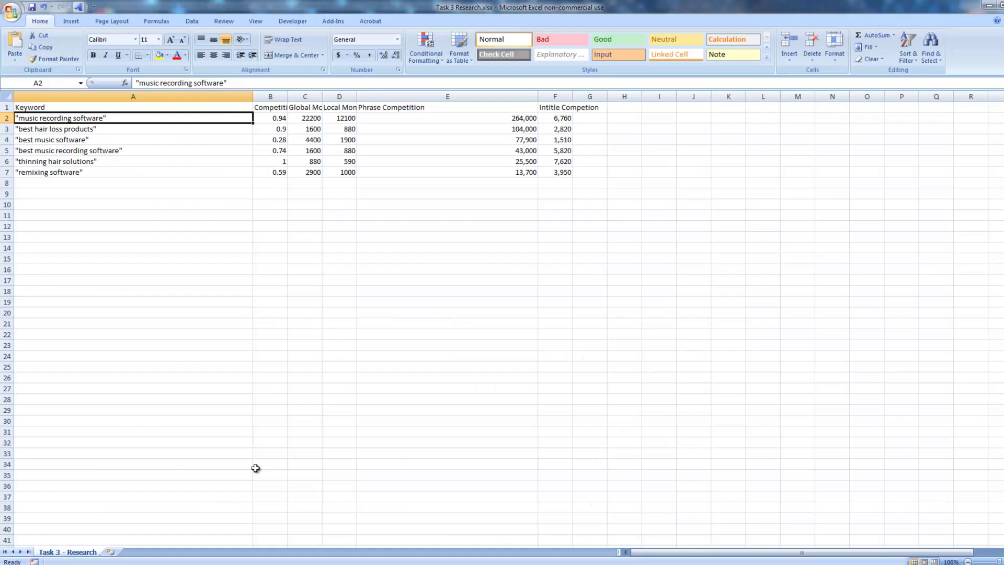
click(90, 128)
right_click(93, 132)
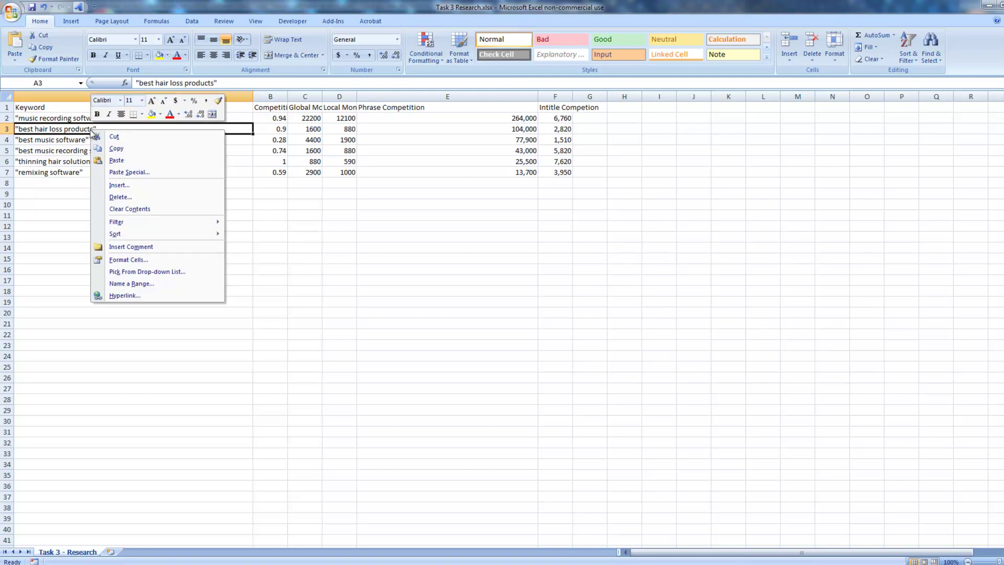
click(126, 152)
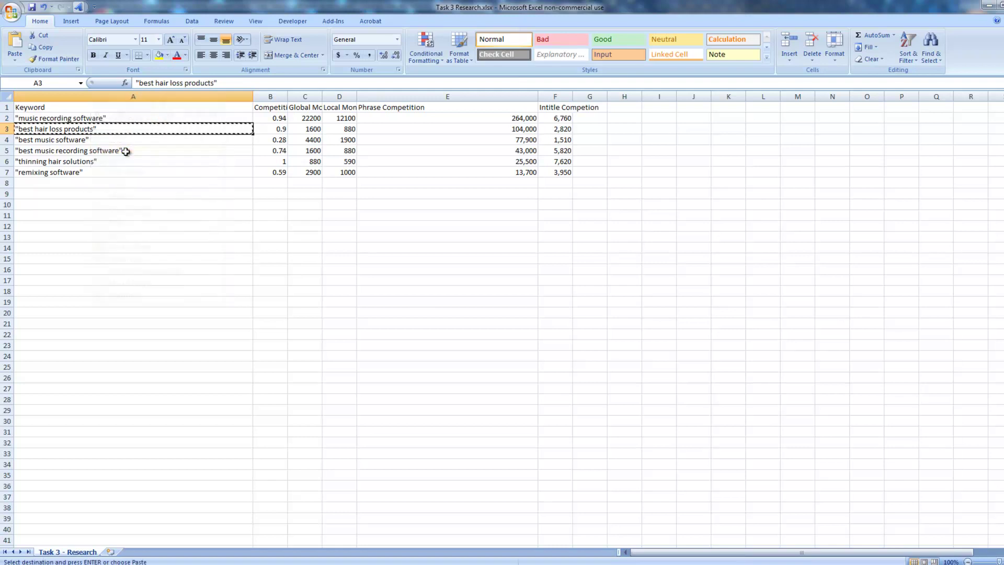
click(986, 6)
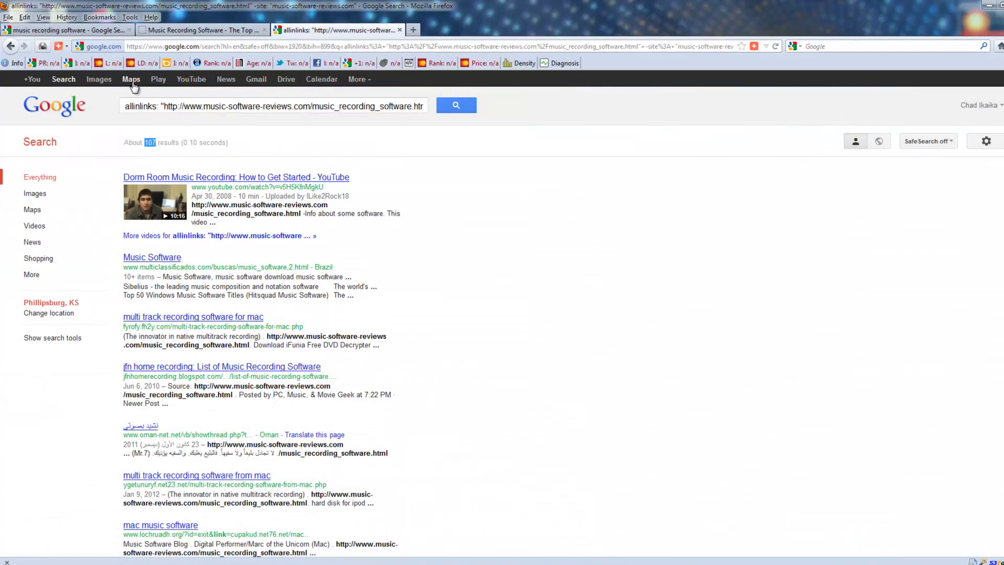
Close the music-software-reviews.com page and return to the Google results for music recording software.
click(204, 30)
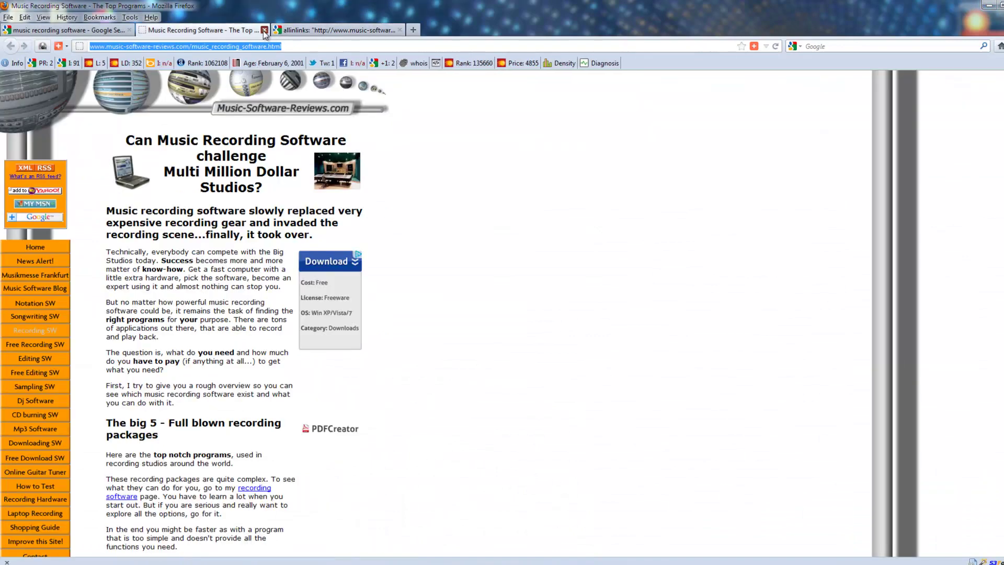
click(264, 30)
click(58, 32)
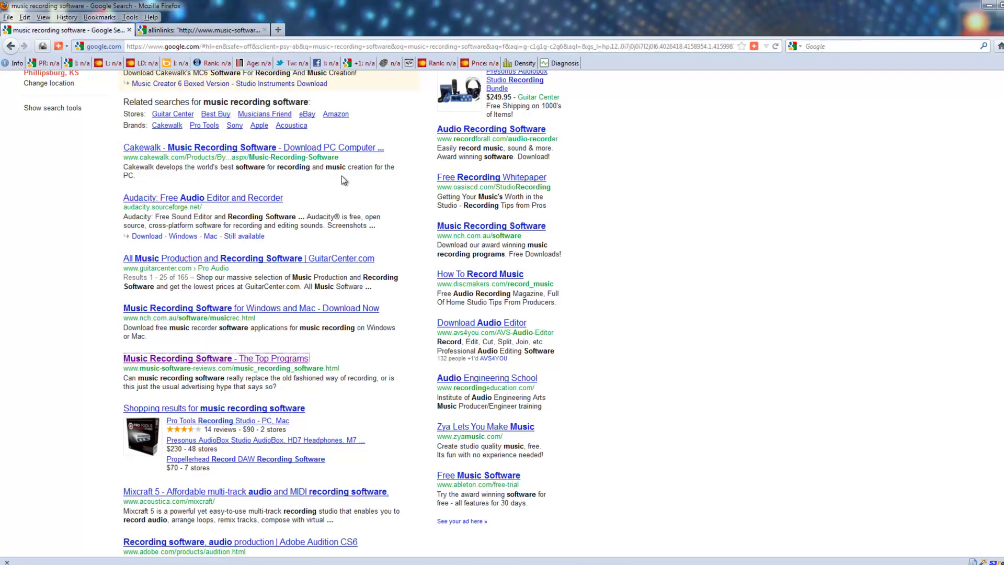
Replace the query with the copied keyword best hair loss products, without quotation marks, and bring up its first page of Google results.
scroll(388, 237, up, 5)
drag(236, 107, 116, 111)
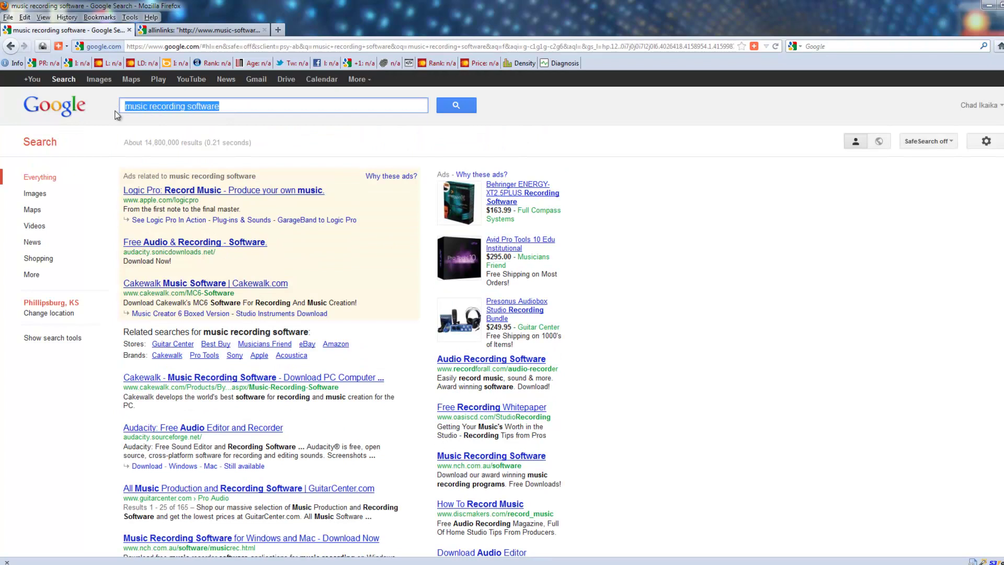
key(ctrl+v)
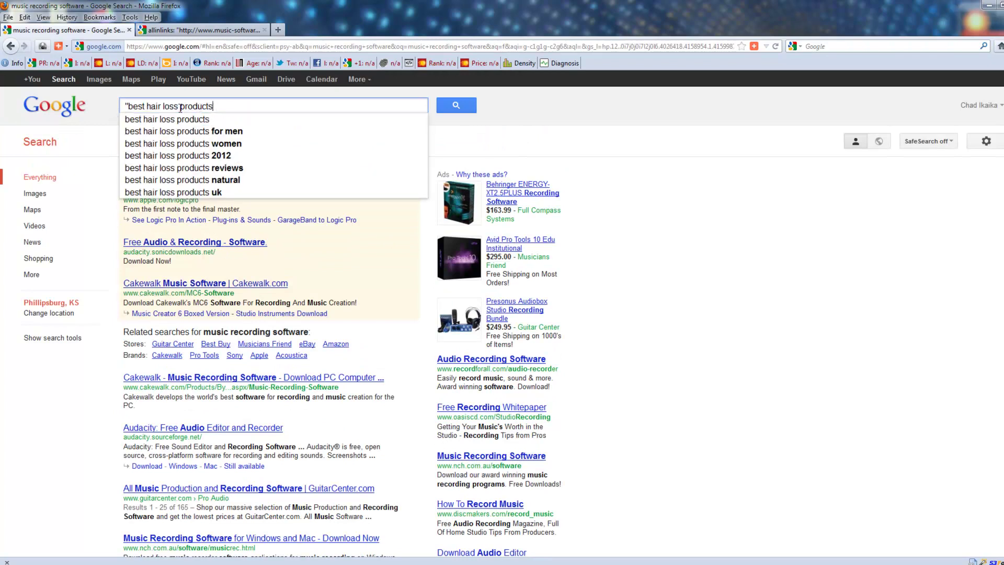
click(128, 107)
key(BackSpace)
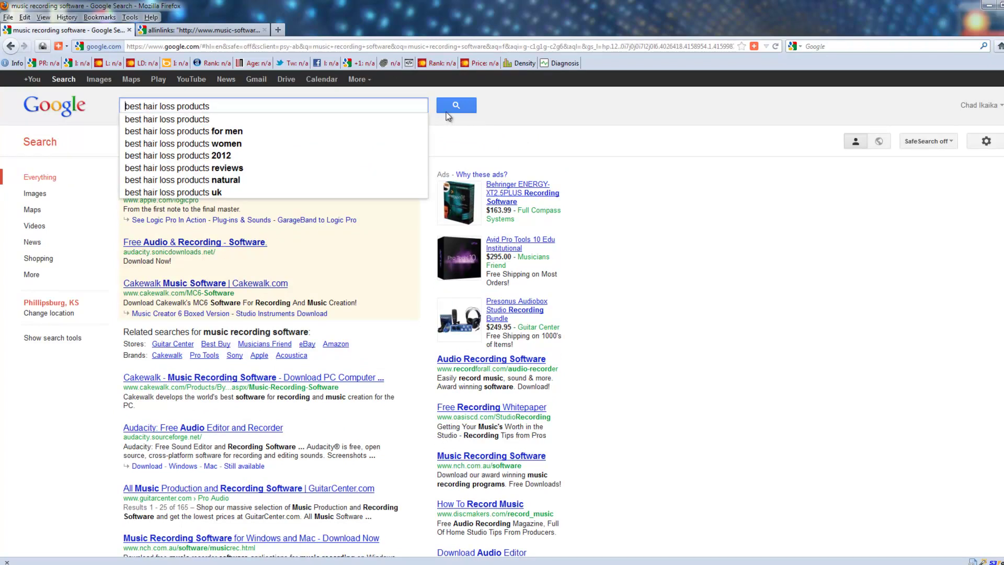
click(455, 107)
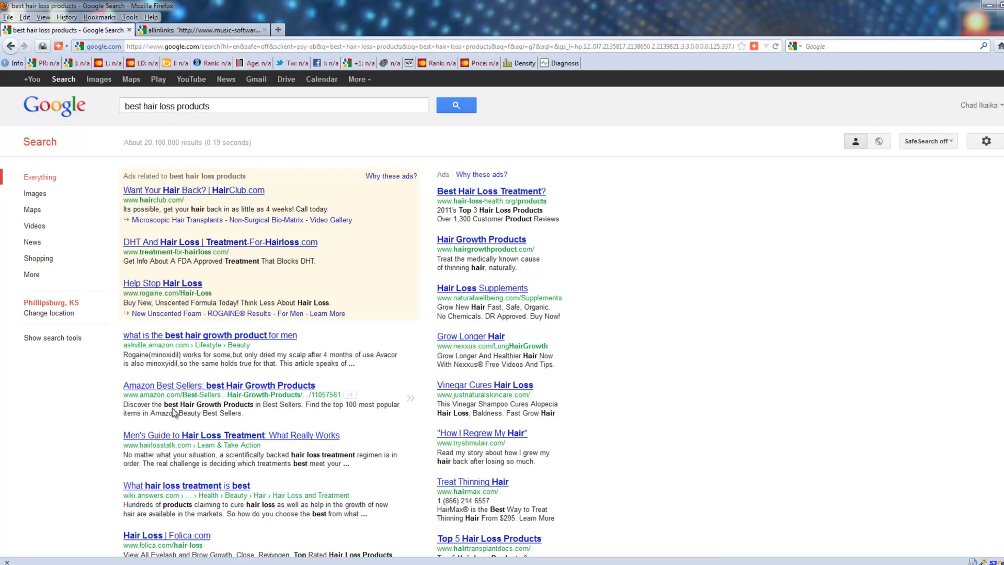
scroll(86, 441, down, 2)
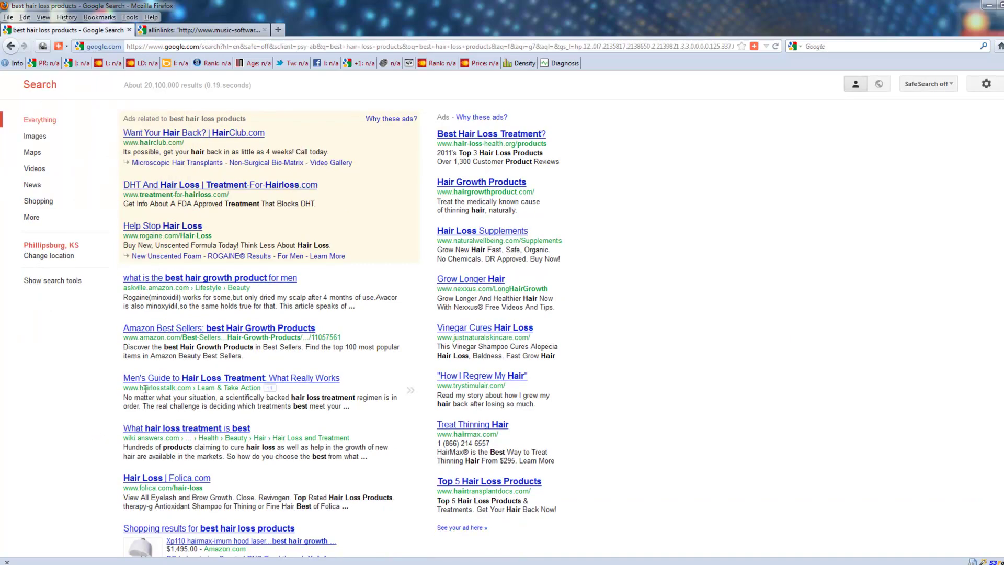
Open the hairlosstalk.com Men's Guide to Hair Loss Treatment result in a new tab, examine its page and ranking statistics, and close it.
right_click(162, 382)
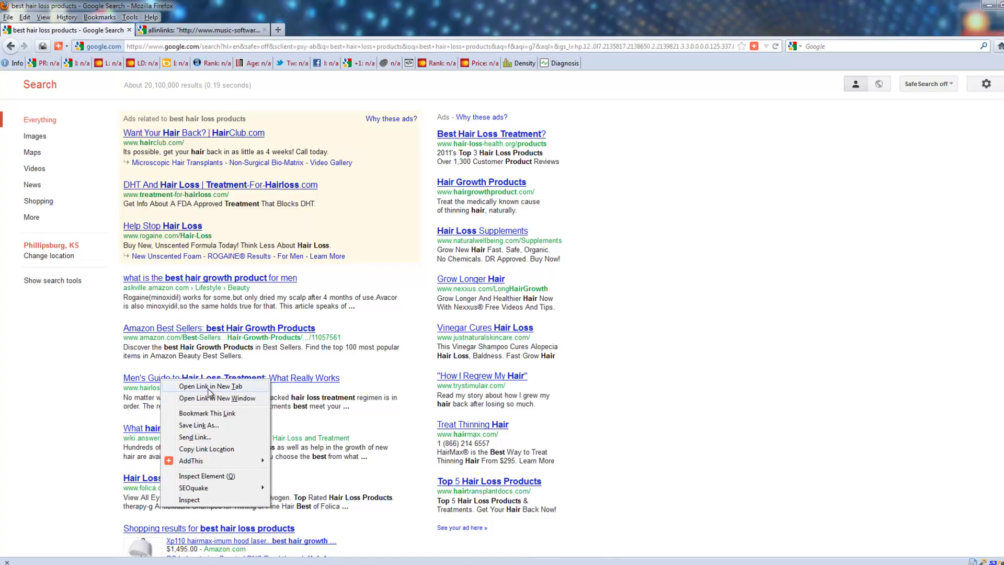
click(210, 387)
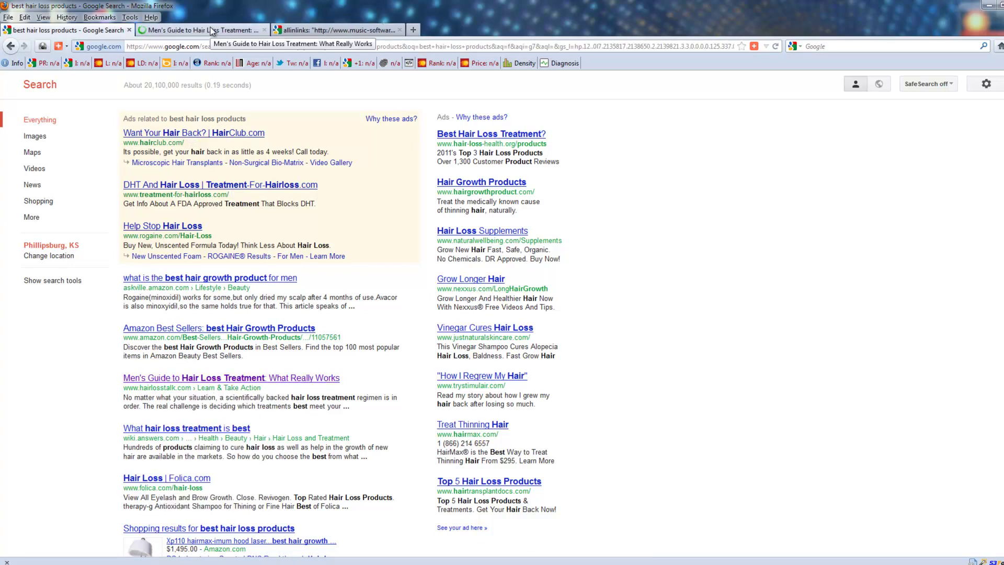
click(208, 33)
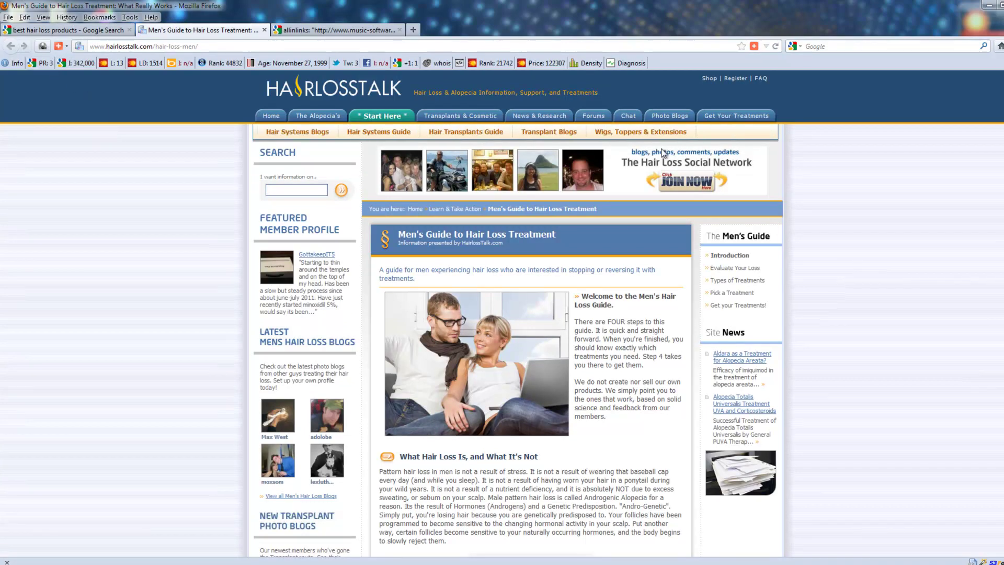
scroll(872, 285, down, 3)
scroll(871, 290, down, 3)
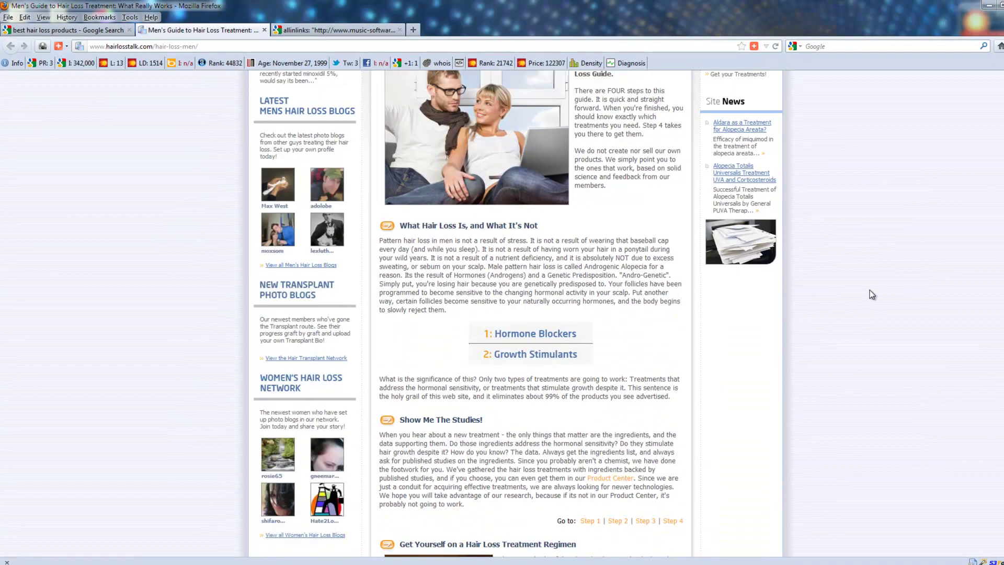
scroll(871, 291, up, 4)
scroll(870, 294, up, 1)
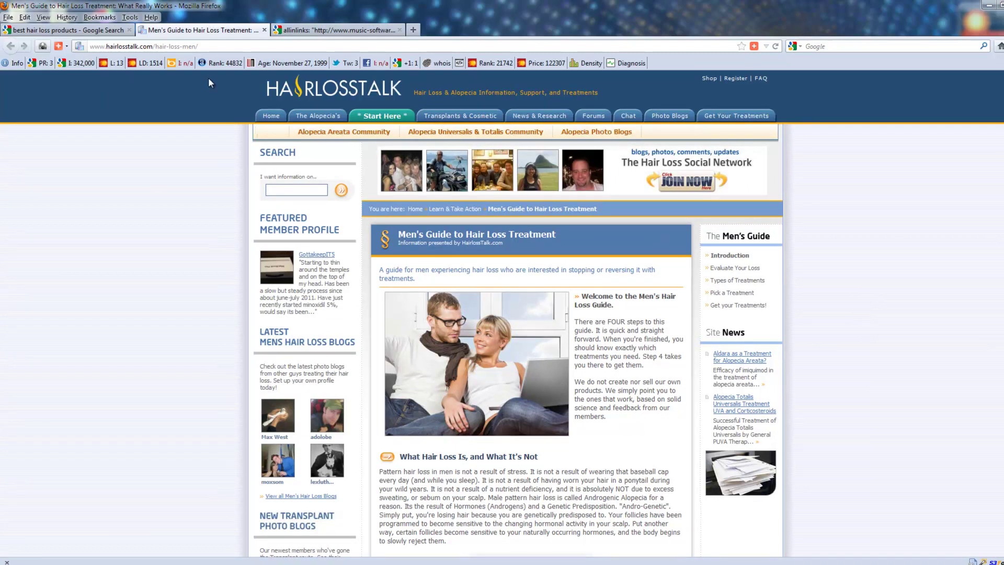
click(264, 29)
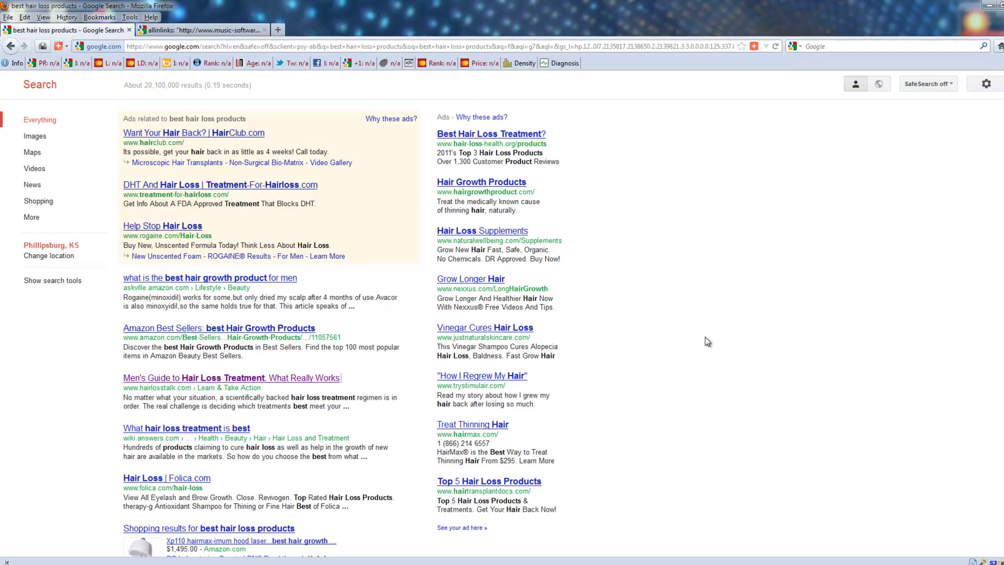
Go through the remaining first-page results and open the Hair Loss Product Reviews result from hairlossproduct-s.com in a new tab.
scroll(706, 341, down, 2)
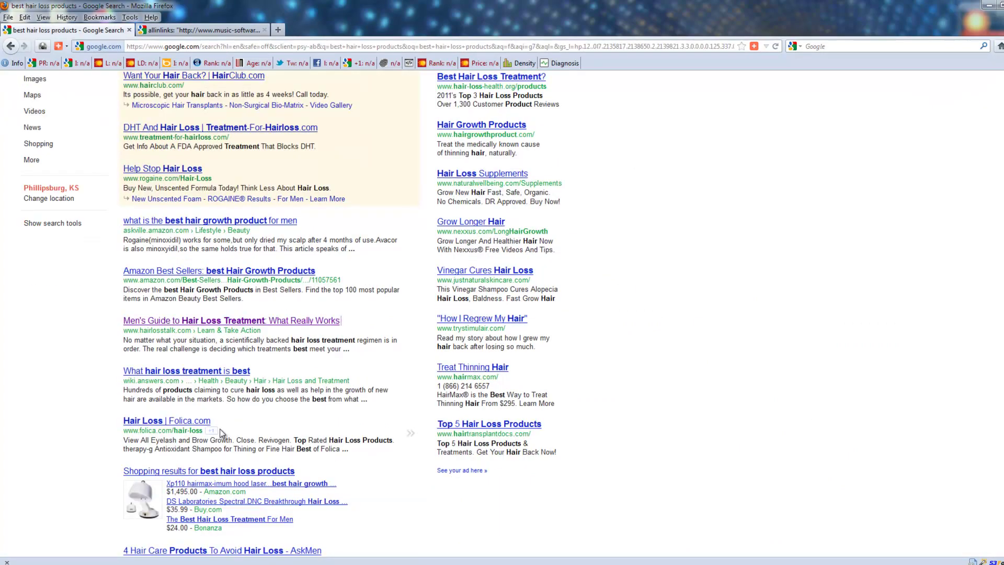
scroll(761, 400, down, 2)
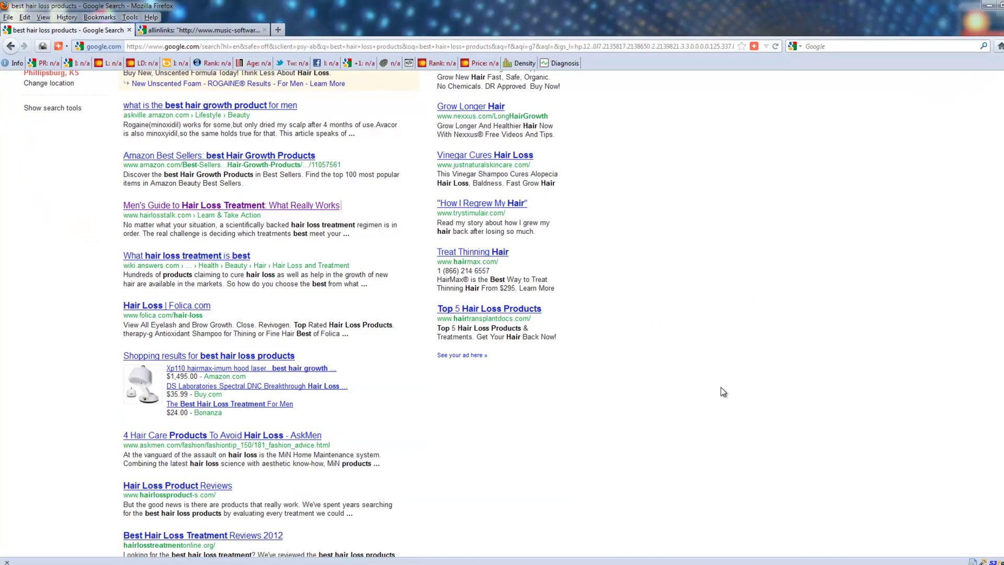
scroll(773, 421, down, 1)
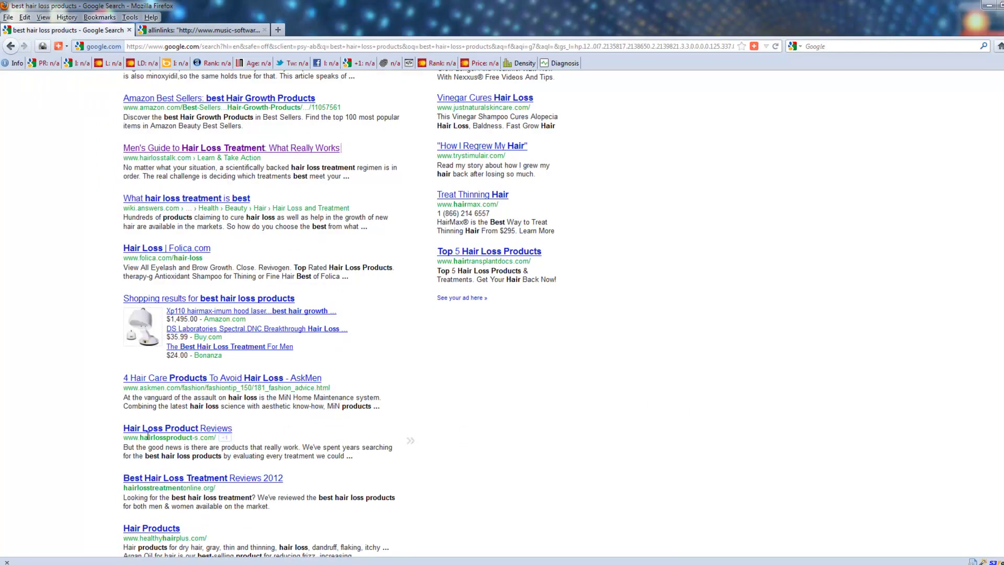
scroll(527, 419, down, 1)
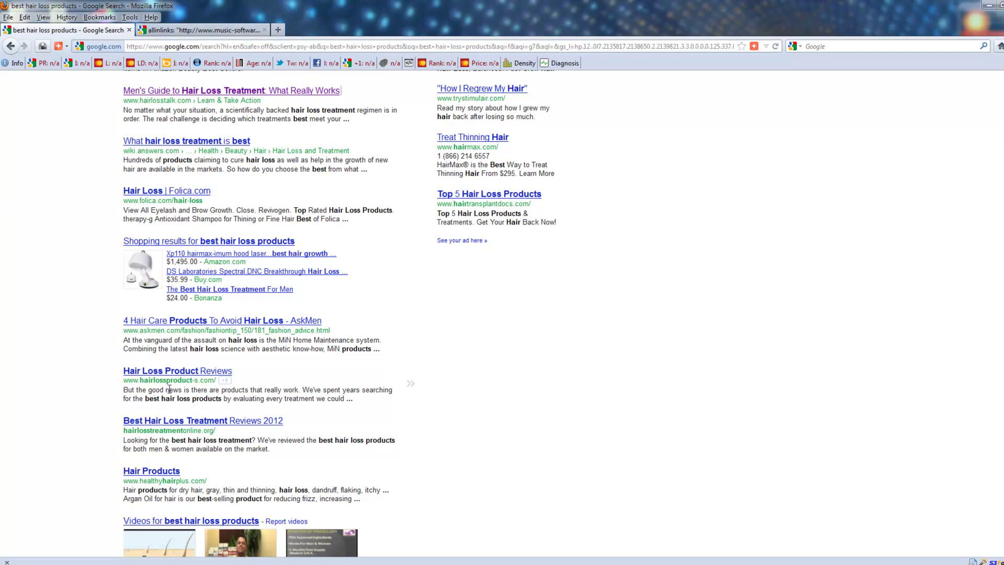
right_click(172, 372)
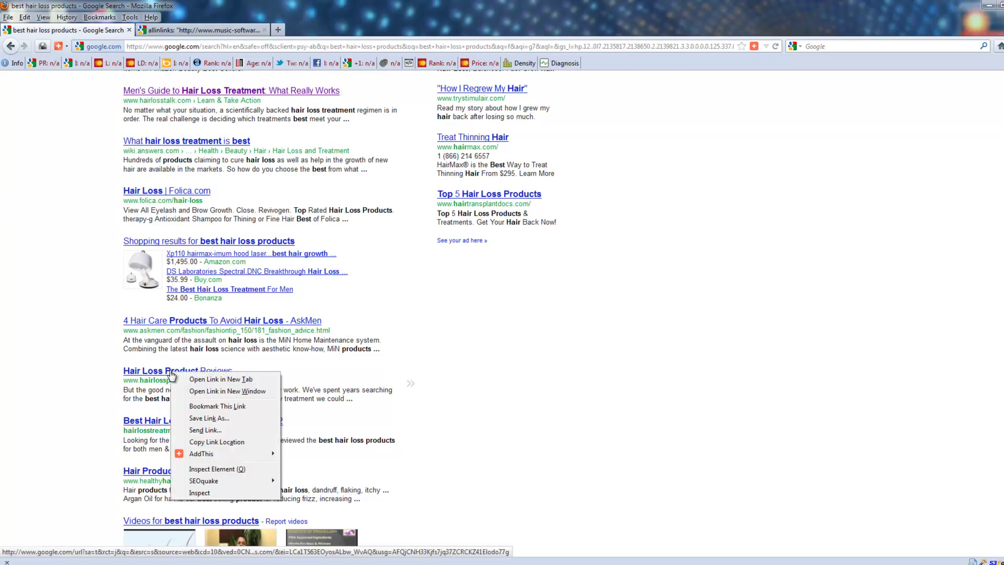
click(224, 380)
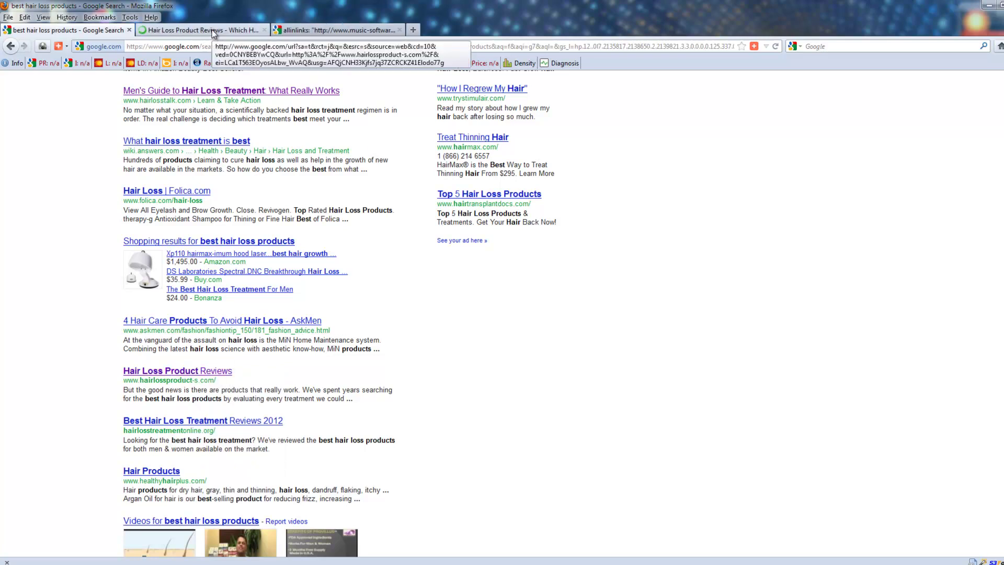
click(212, 31)
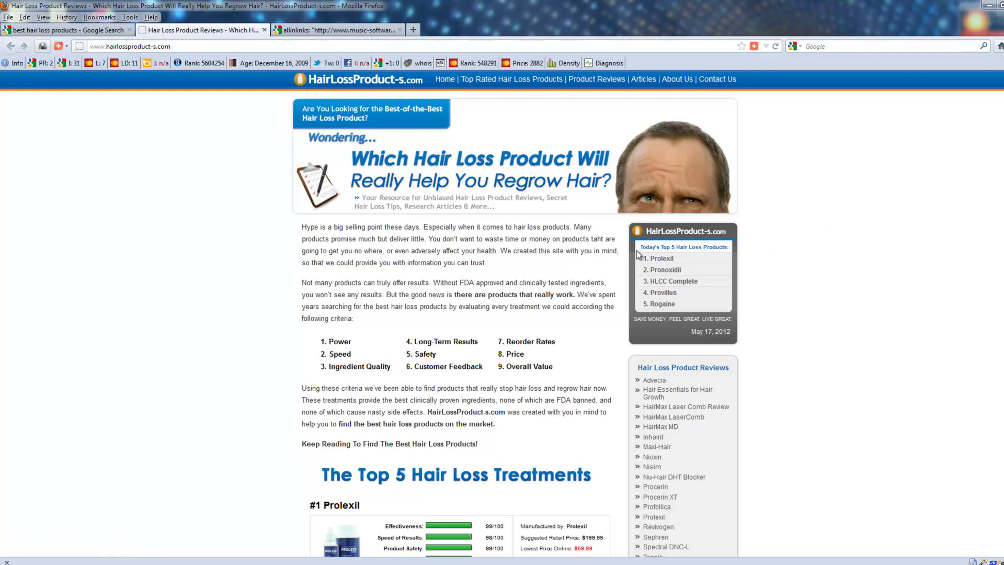
Examine the hairlossproduct-s.com home page from its introduction through the top five hair loss treatments.
scroll(808, 384, down, 1)
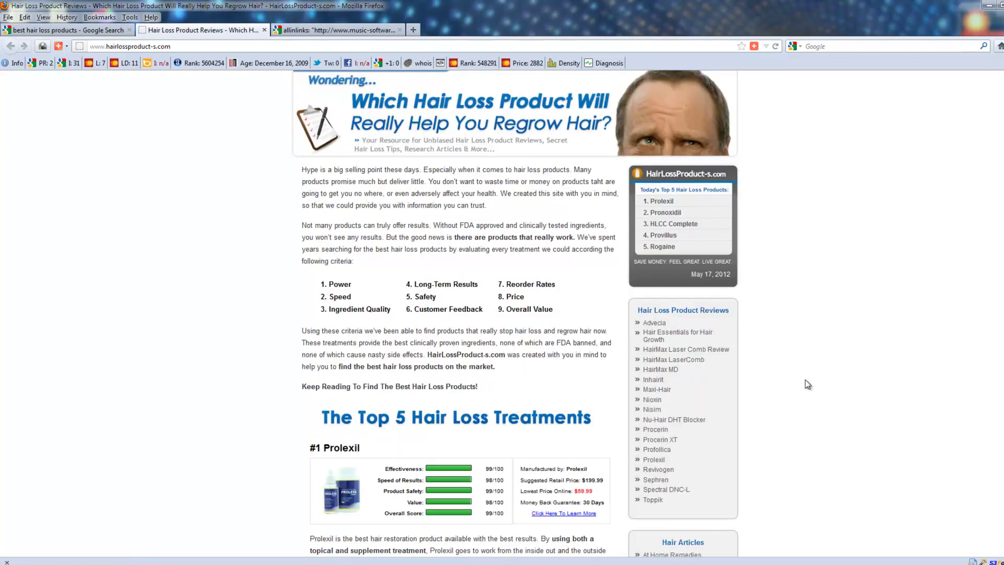
scroll(808, 385, down, 10)
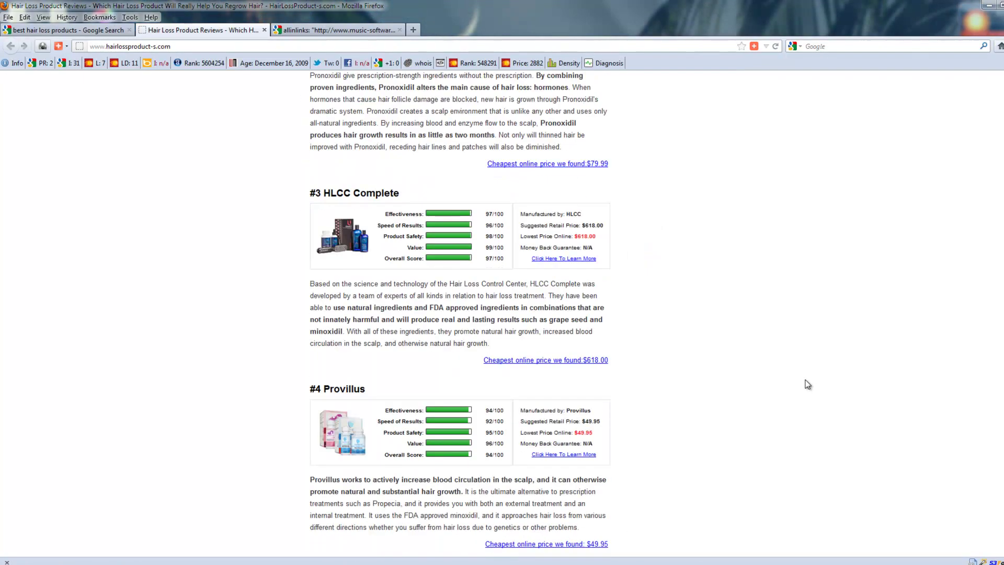
scroll(808, 384, down, 3)
scroll(808, 385, down, 1)
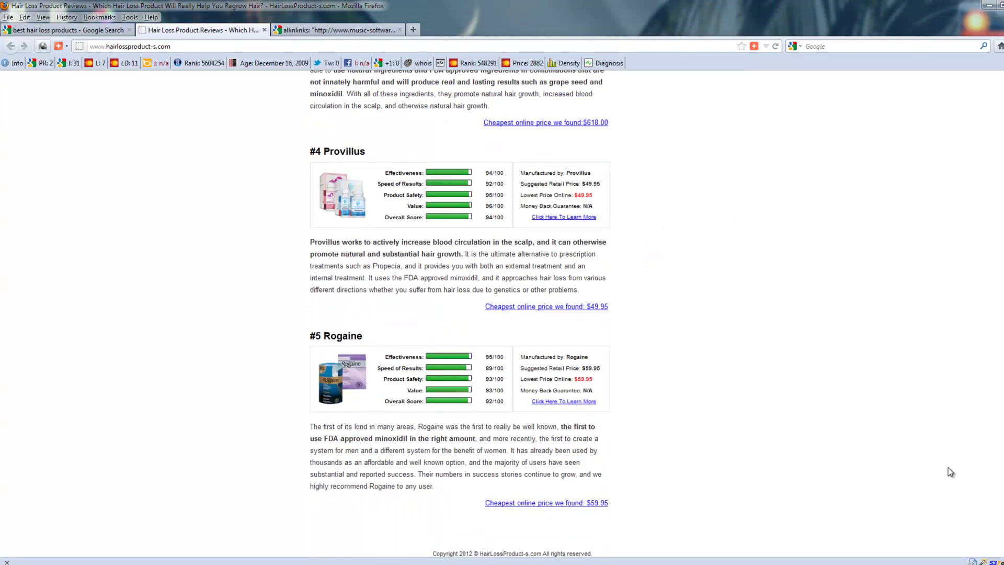
scroll(966, 473, up, 10)
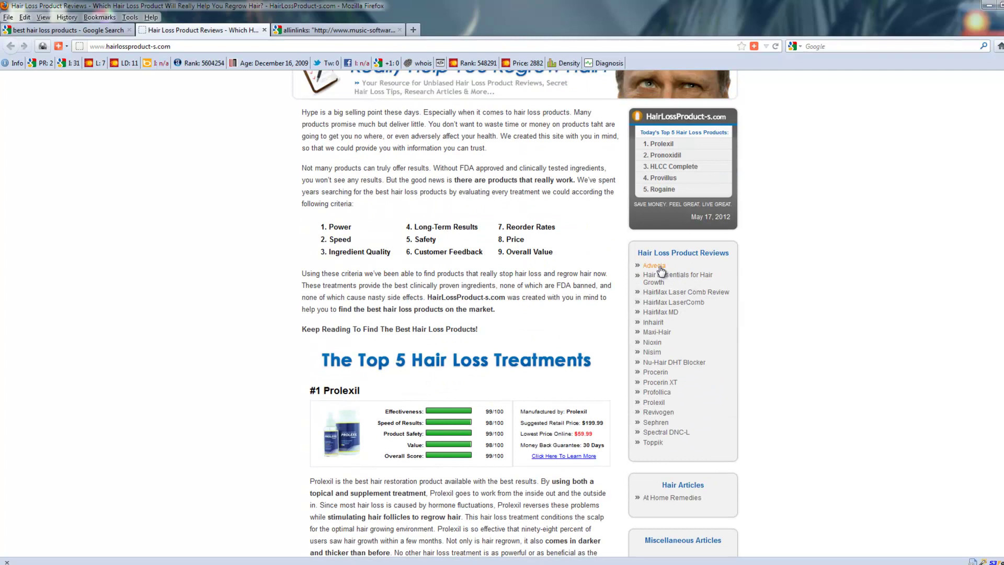
Open the site's Advecia review and examine its content, length and the consumer-rated products beneath it.
click(658, 268)
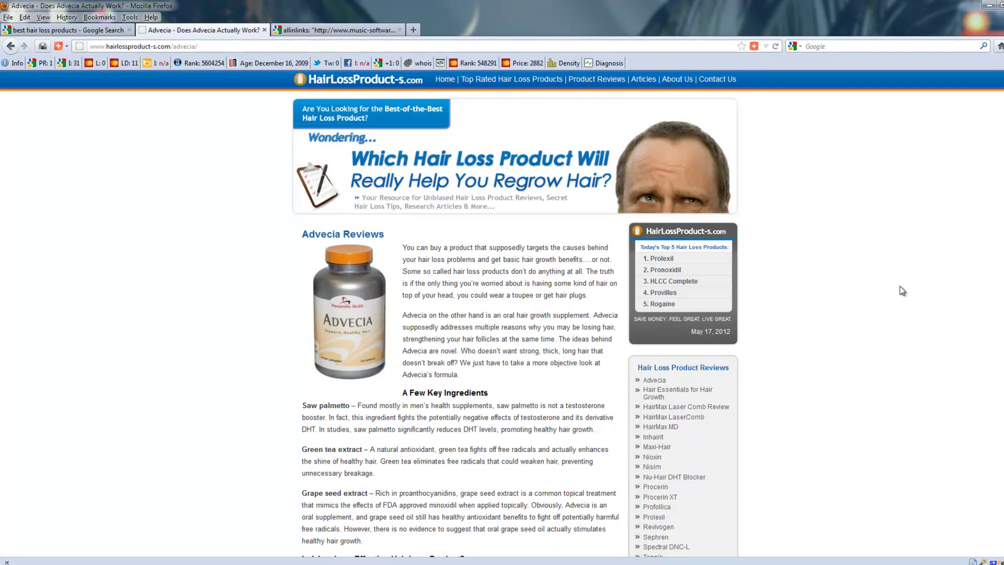
scroll(903, 291, down, 10)
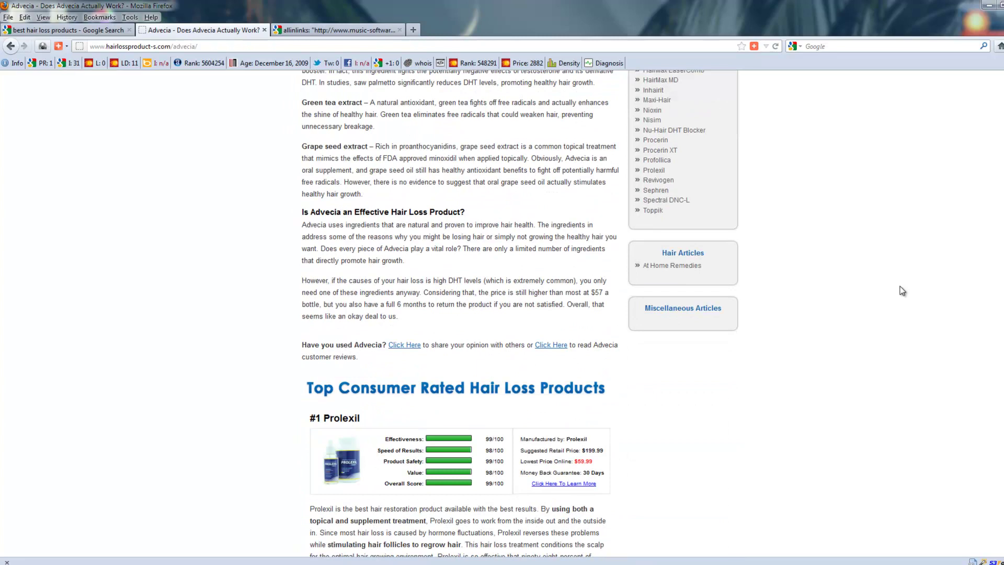
scroll(903, 291, up, 8)
scroll(903, 291, down, 8)
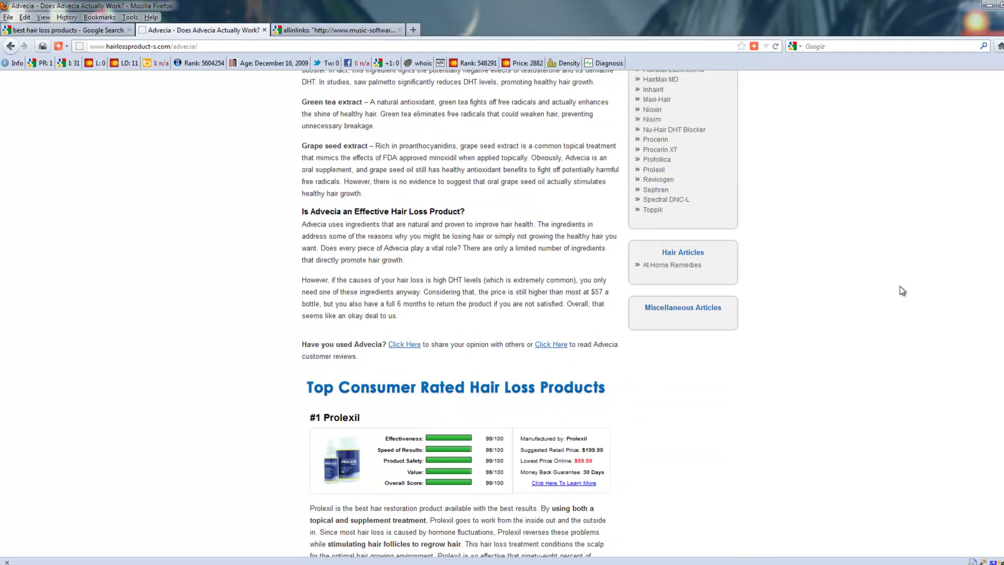
scroll(903, 291, down, 3)
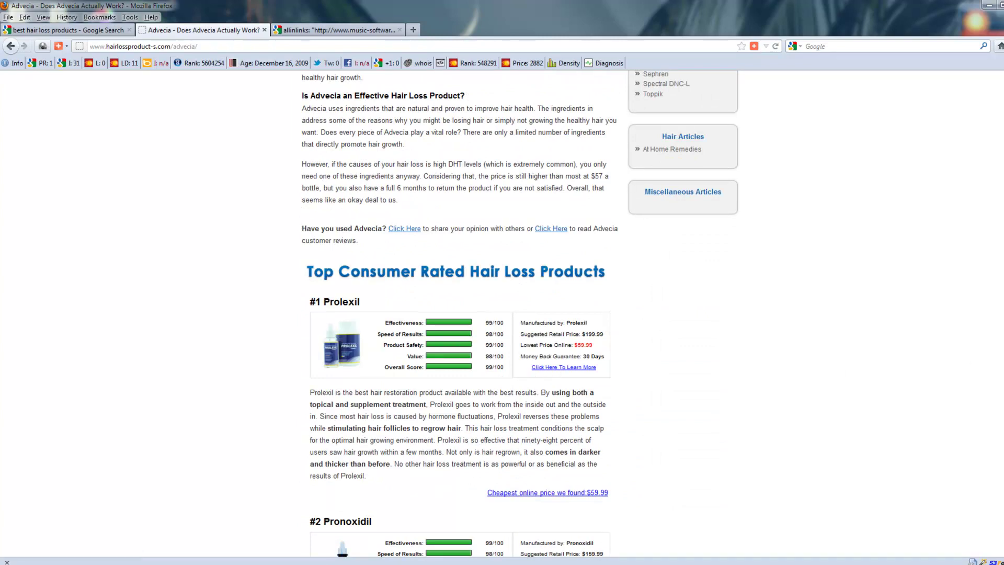
scroll(847, 365, down, 1)
scroll(829, 394, down, 5)
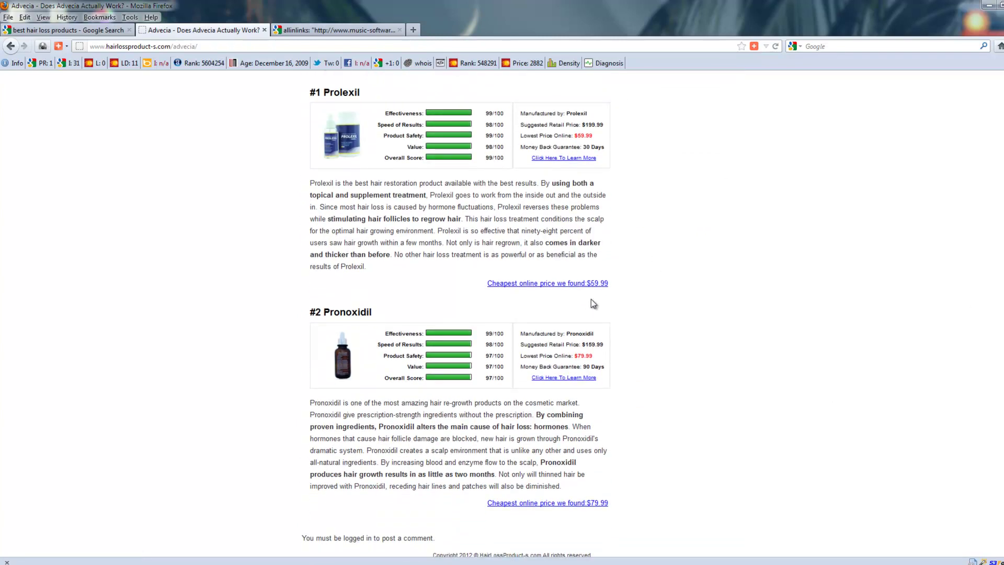
scroll(590, 303, up, 12)
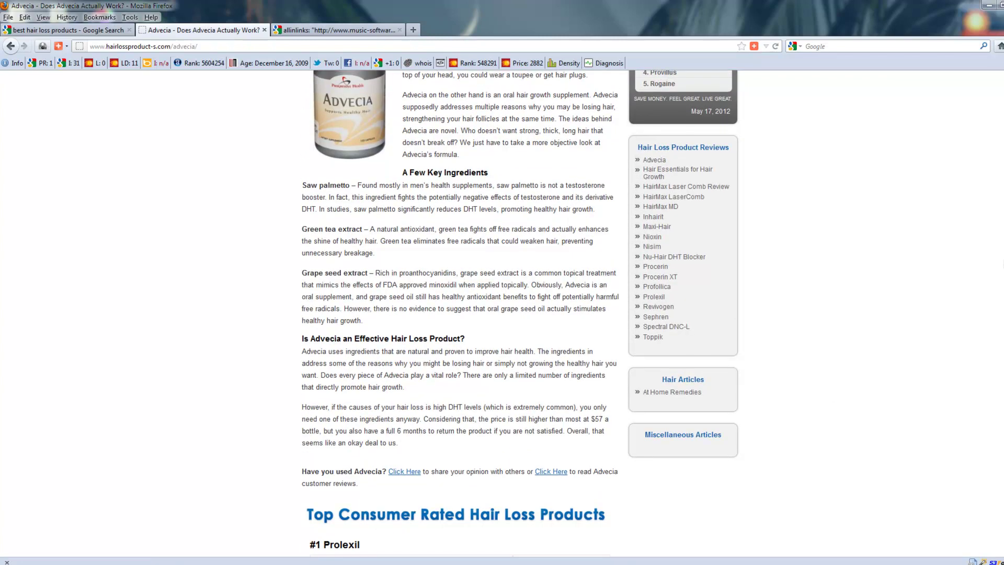
scroll(515, 314, up, 5)
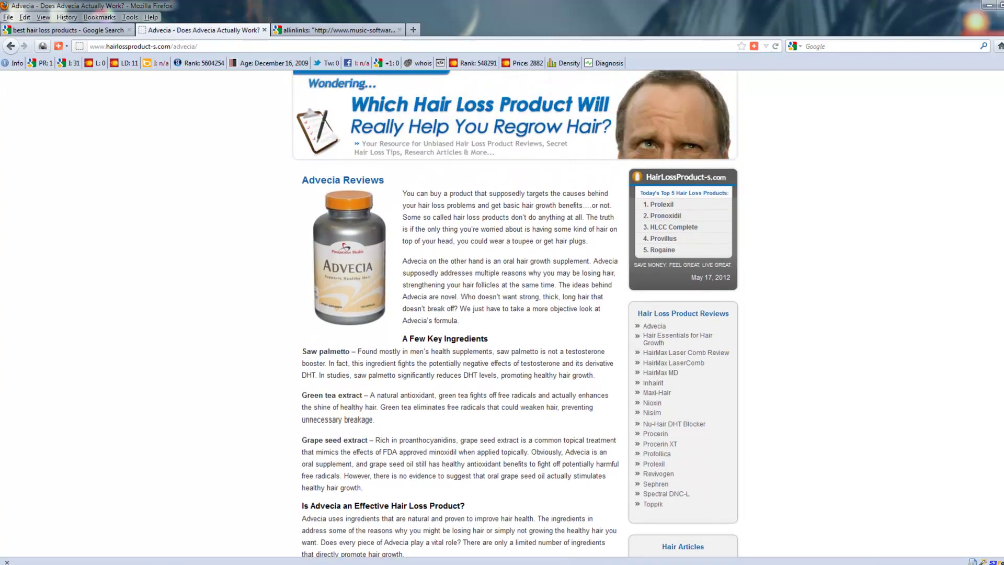
Return to the hairlossproduct-s.com home page and look over its layout and review list once more.
click(9, 47)
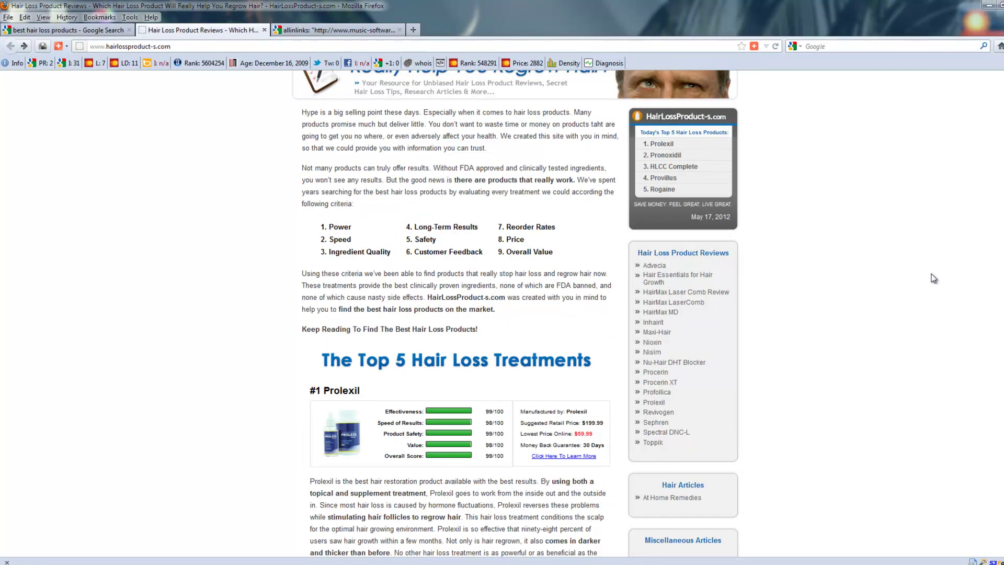
scroll(934, 278, up, 4)
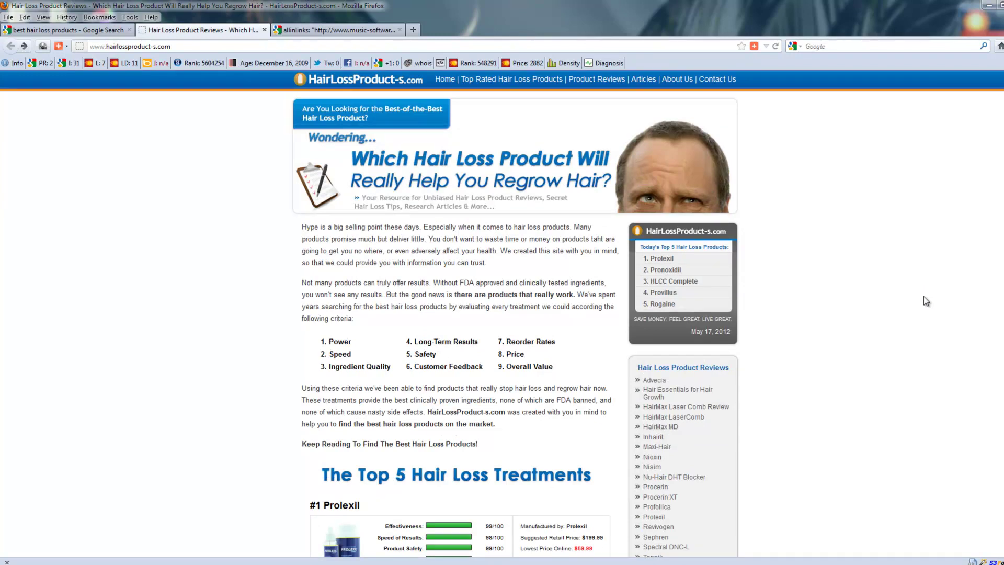
scroll(924, 296, down, 6)
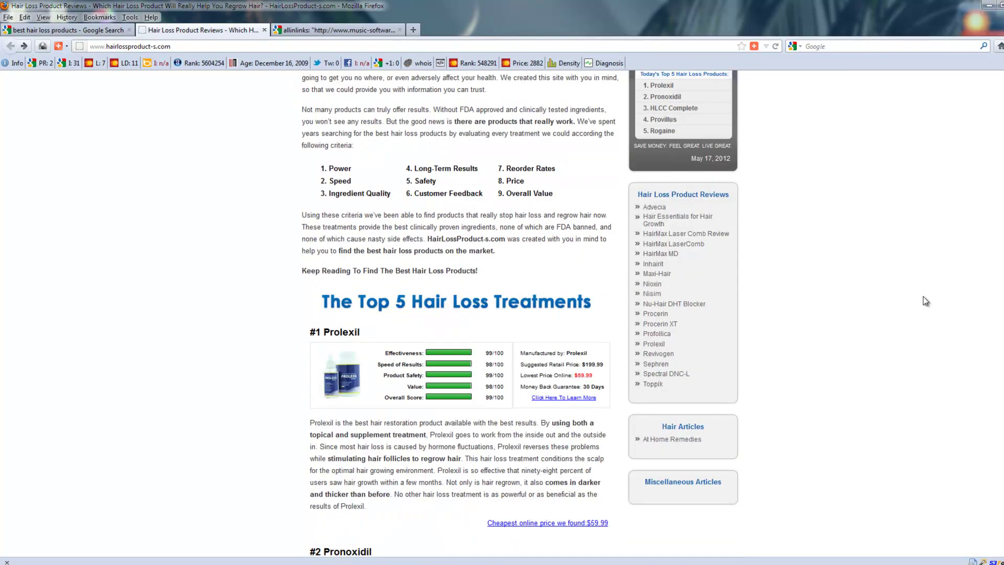
scroll(924, 301, up, 6)
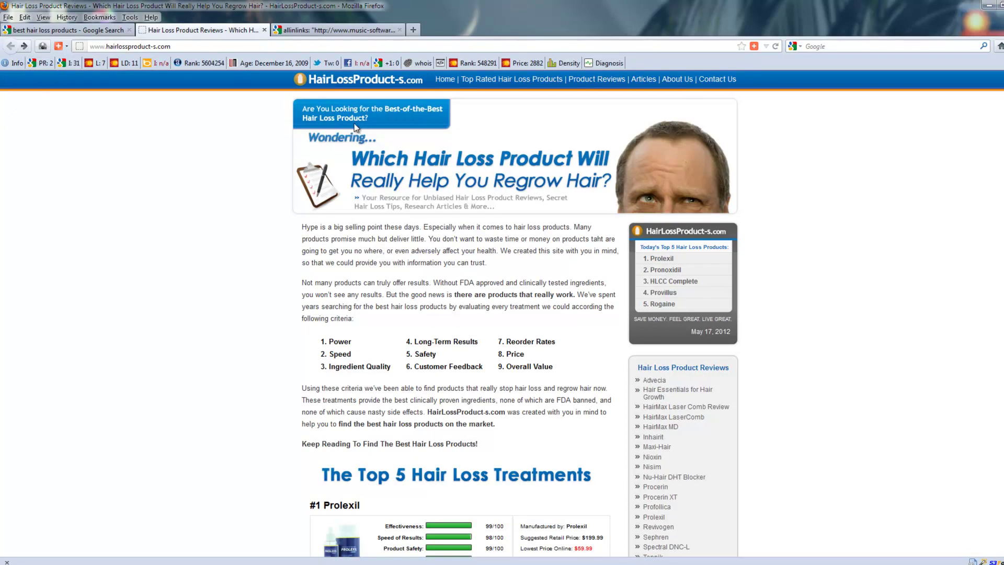
Copy the web address of the hairlossproduct-s.com home page.
click(179, 46)
right_click(179, 46)
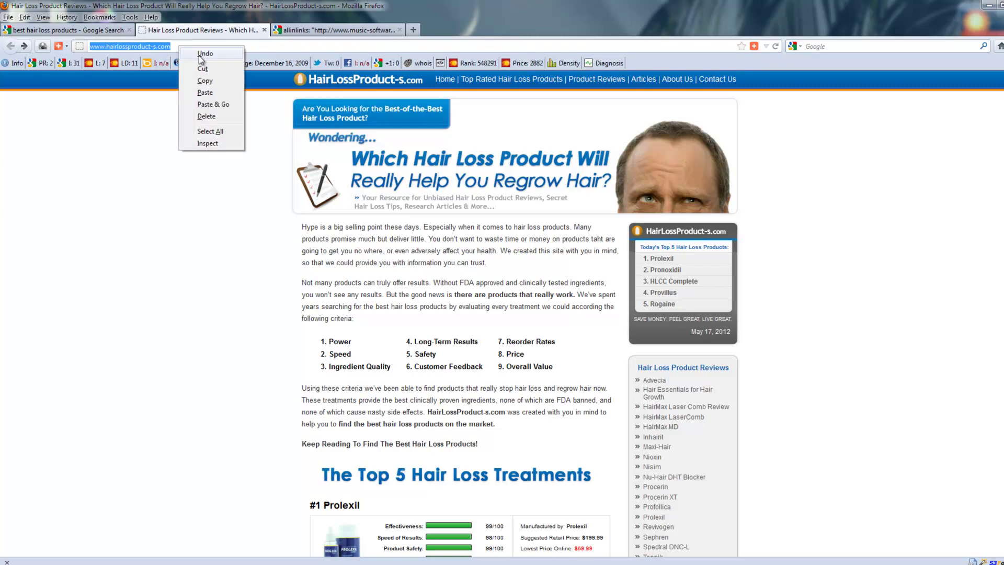
click(211, 80)
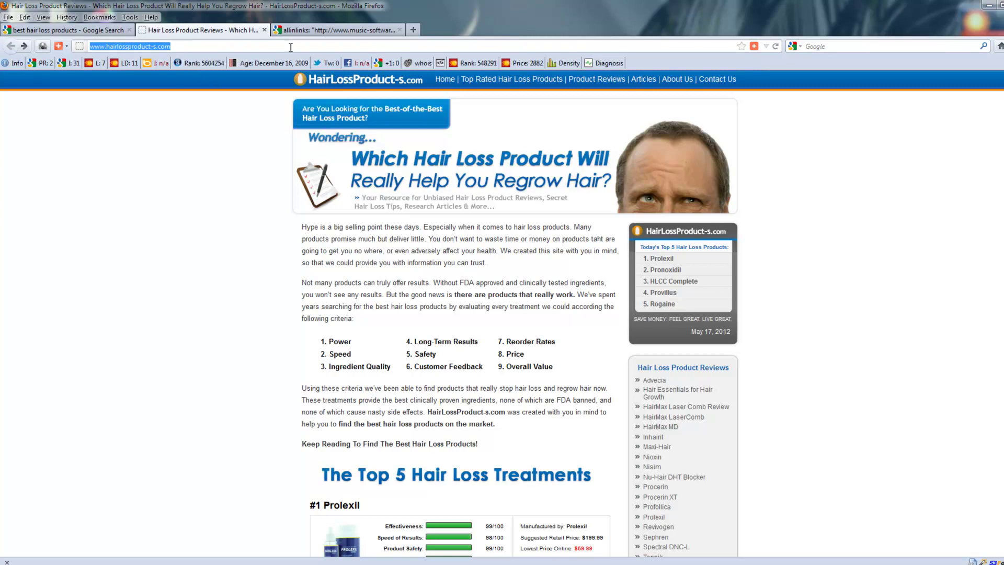
click(324, 30)
click(233, 106)
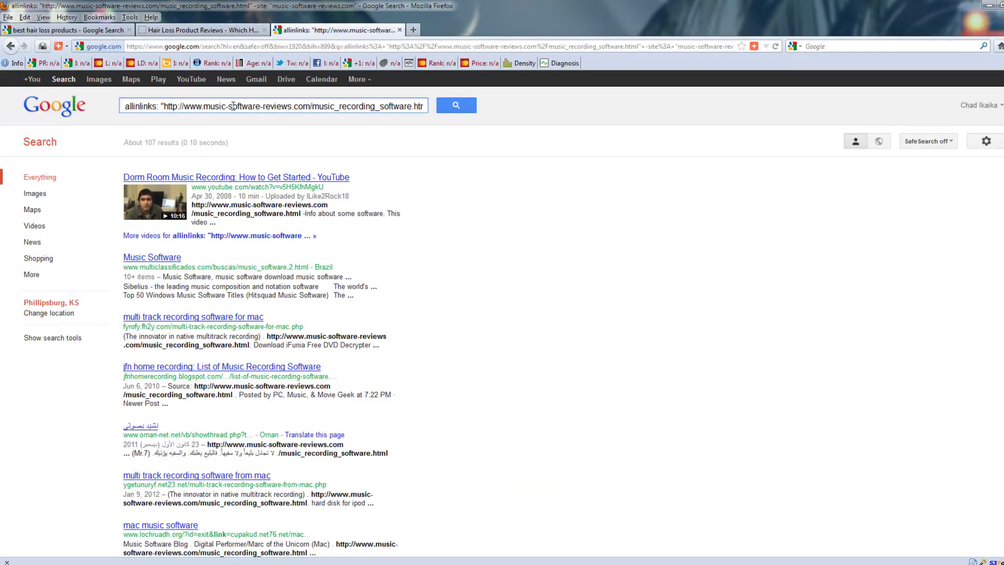
key(ctrl+a)
text(al)
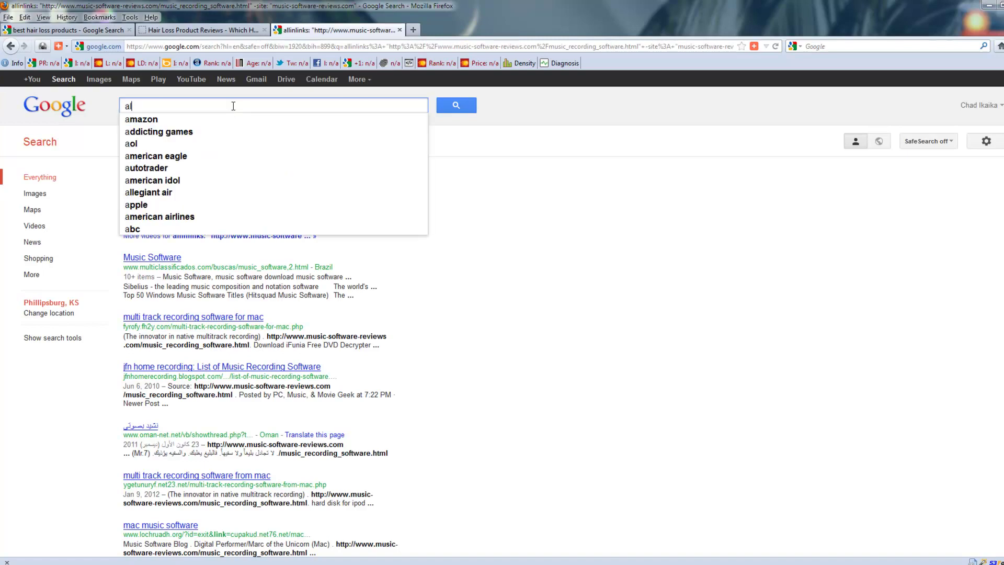
text(linlink)
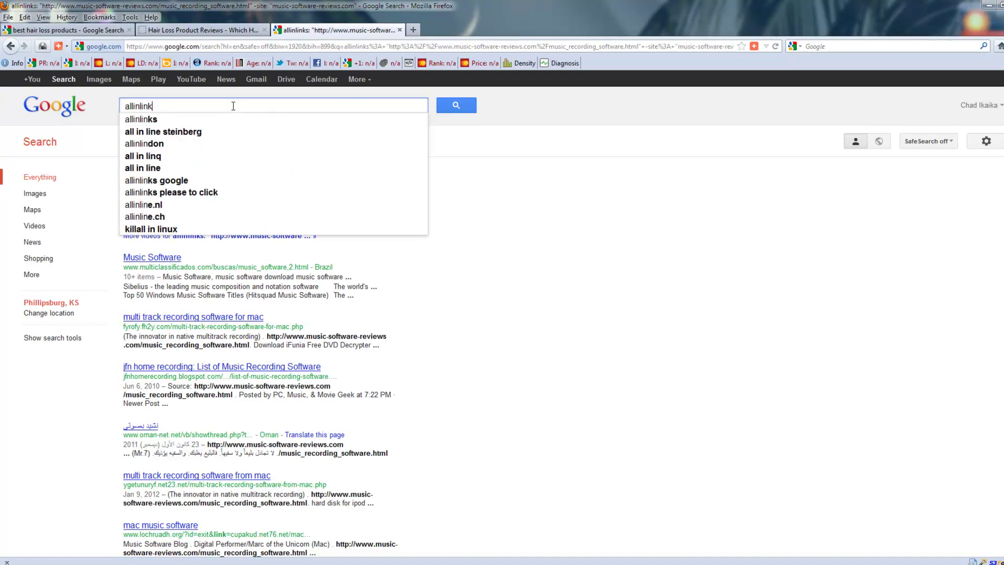
text(s:)
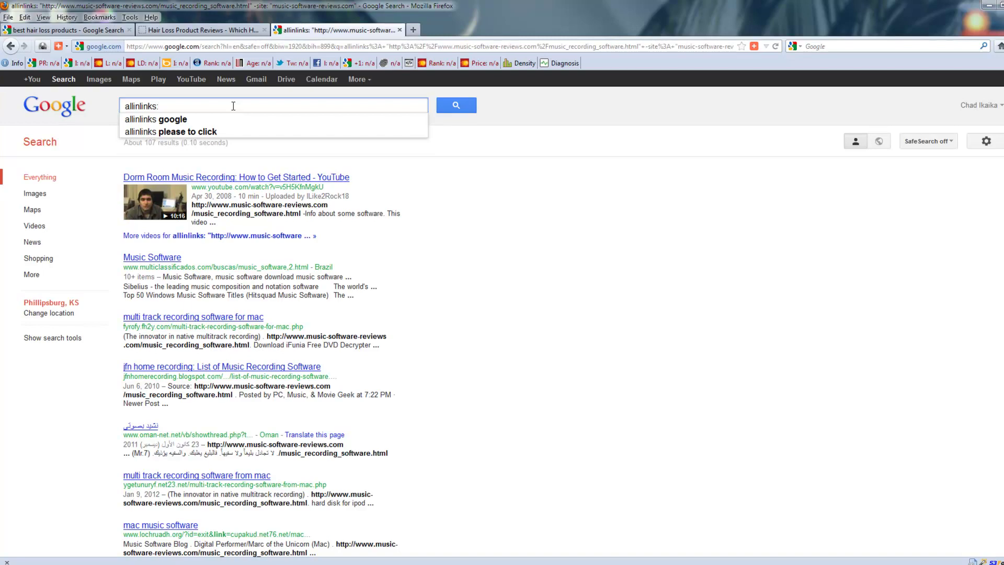
text( ")
key(ctrl+v)
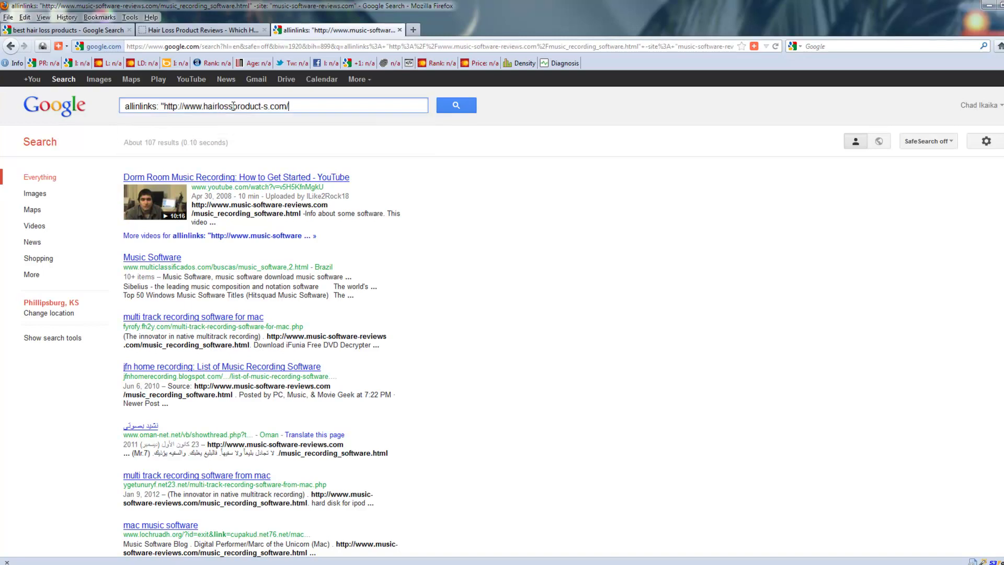
text(")
Exclude the site's own pages by adding -site: "hairlossproduct-s.com" to the query, and run the backlink search.
click(286, 107)
key(Delete)
drag(286, 106, 203, 106)
click(302, 107)
text(-site: "hairlossproduct-s.com)
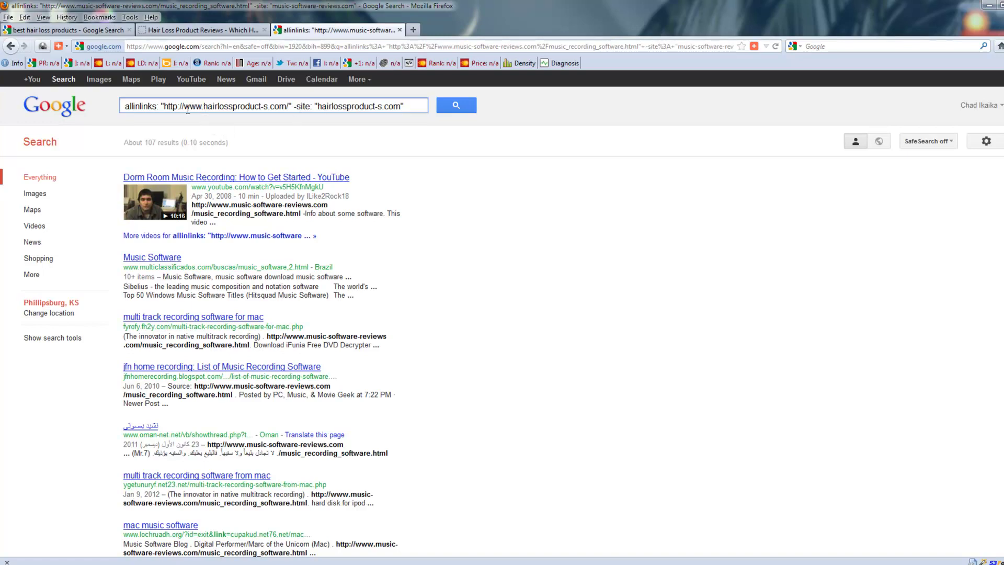
click(468, 105)
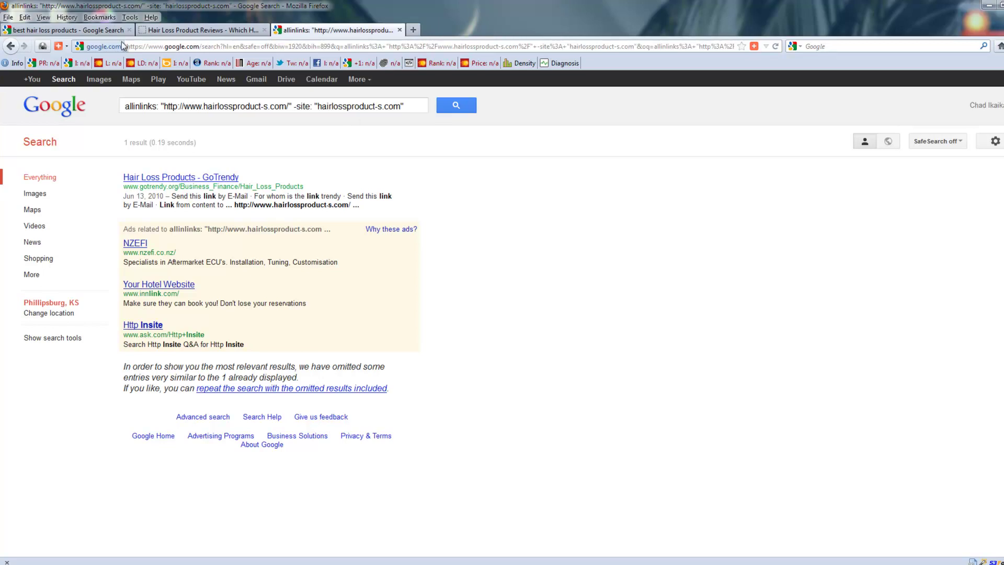
Return to the best hair loss products results and open the Best Hair Loss Treatment Reviews 2012 page in a new tab.
click(100, 35)
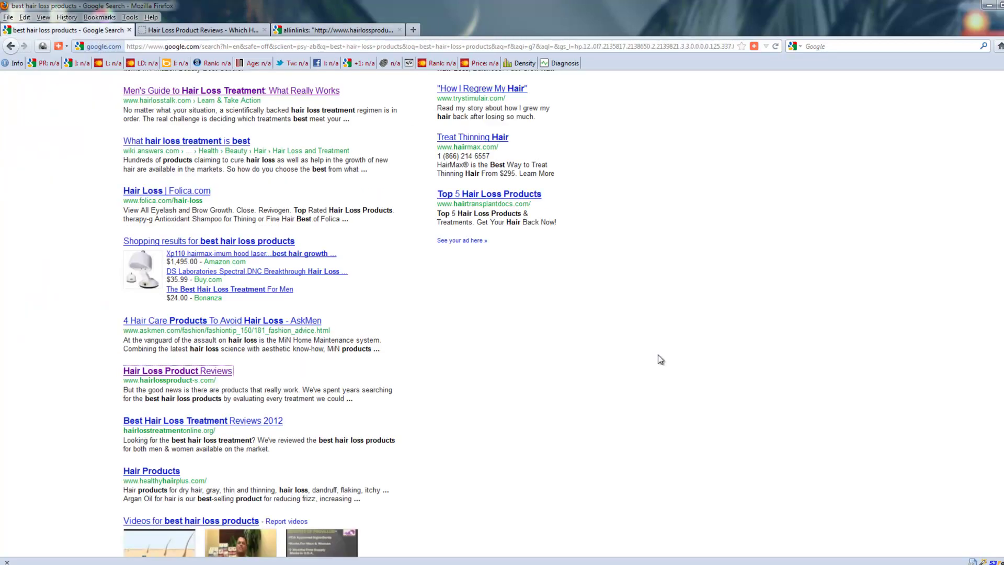
scroll(658, 354, down, 2)
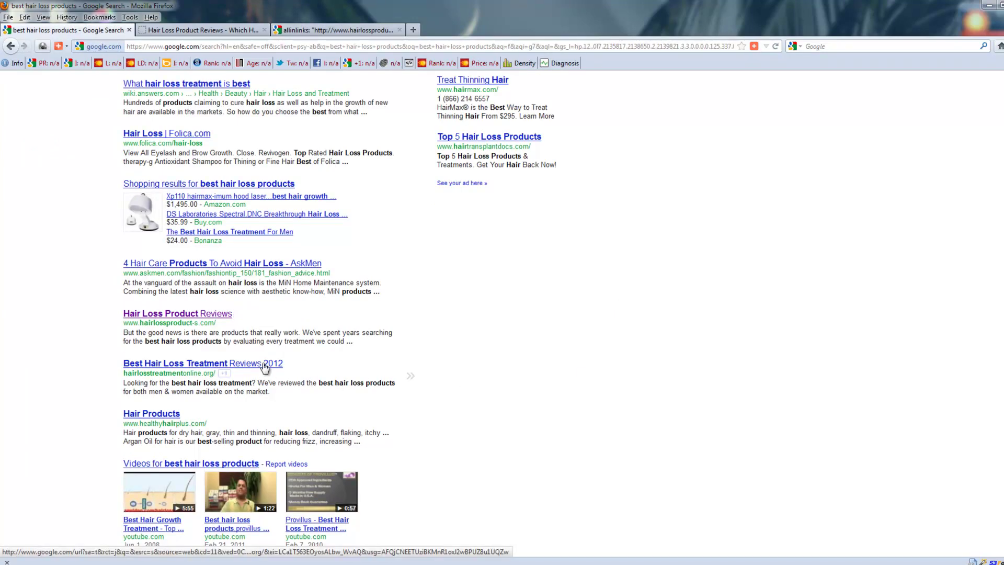
right_click(264, 364)
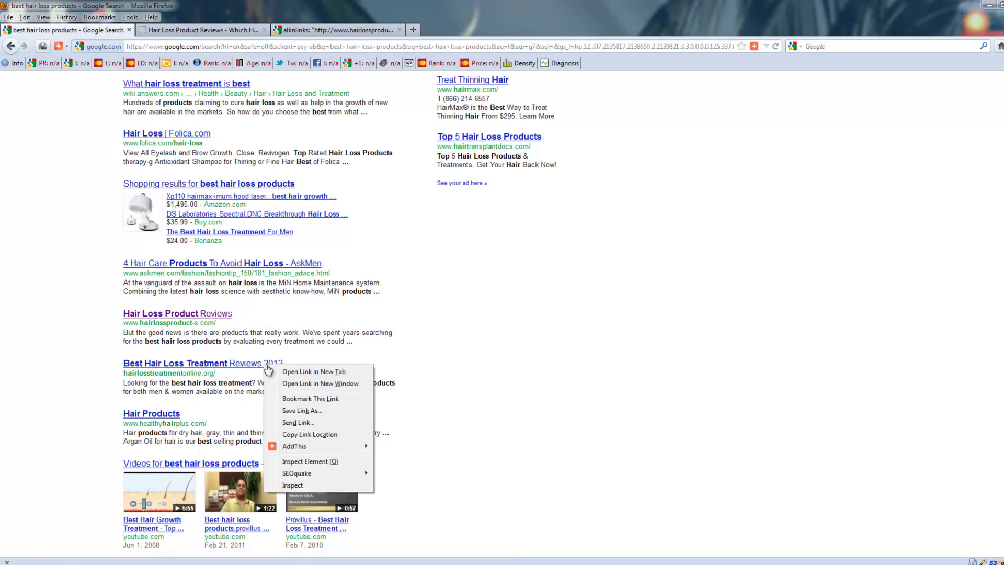
right_click(246, 364)
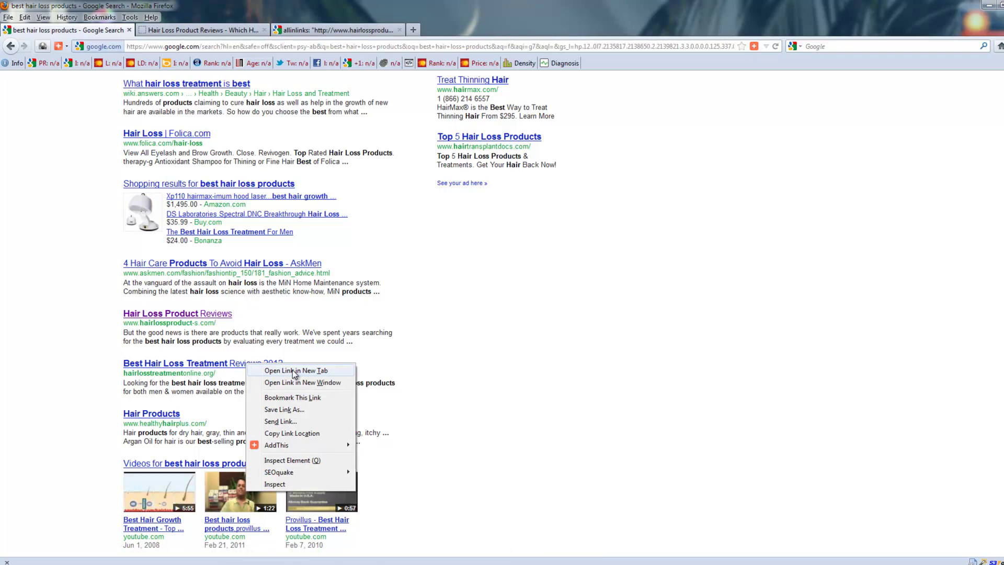
click(295, 371)
click(237, 33)
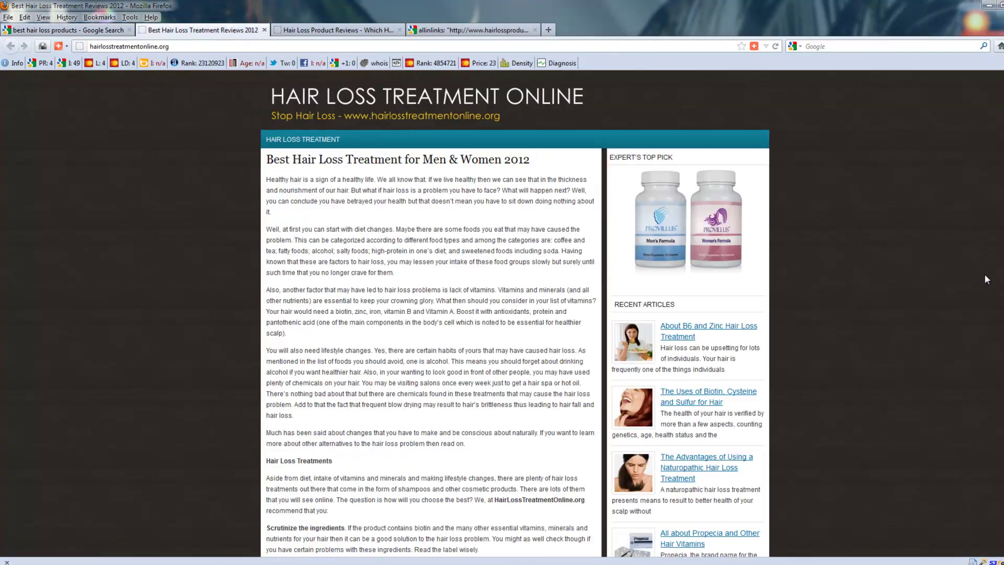
Examine the hairlosstreatmentonline.org article and its top rated products, and return to the remaining Google results for best hair loss products.
scroll(984, 274, down, 10)
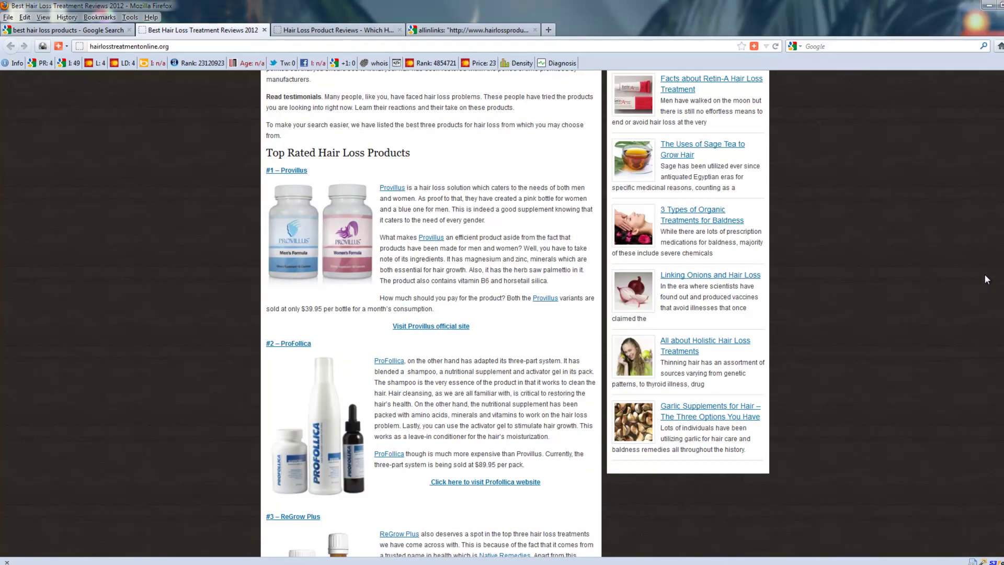
scroll(985, 274, down, 3)
scroll(985, 274, up, 6)
scroll(984, 274, up, 6)
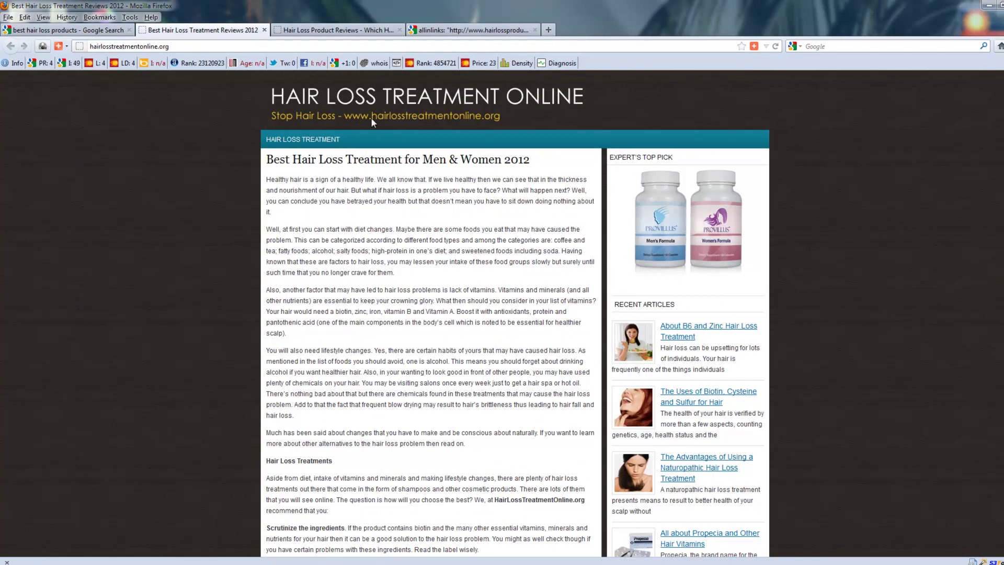
click(102, 31)
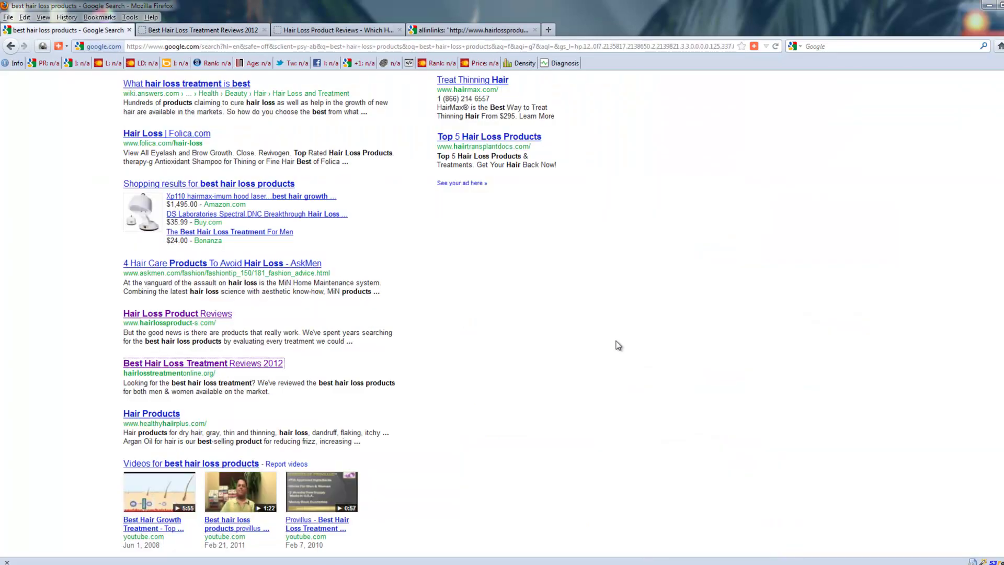
scroll(619, 340, down, 2)
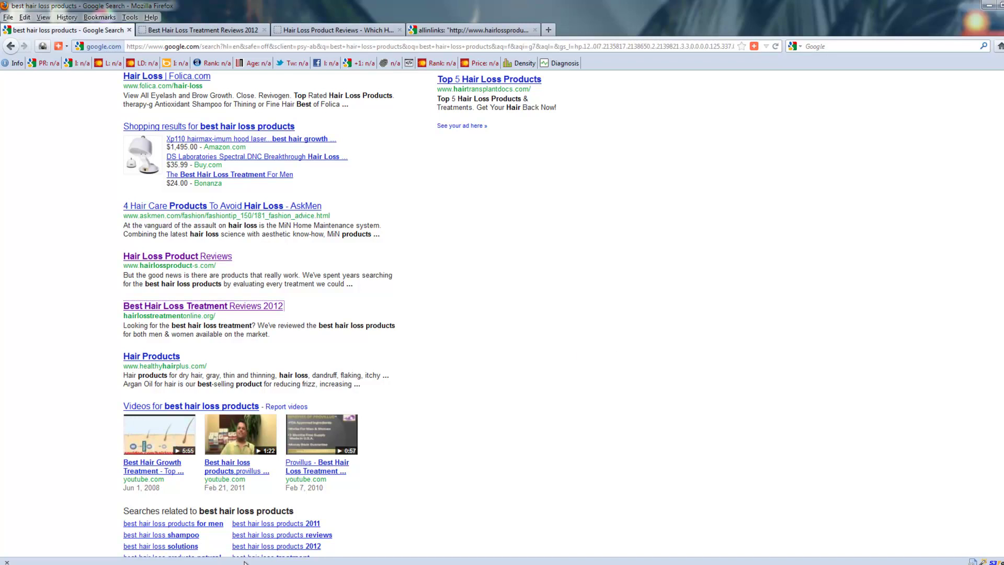
Switch to the Task 3 Research workbook in Excel, copy the keyword "best music software", and return to Firefox.
key(alt+Tab)
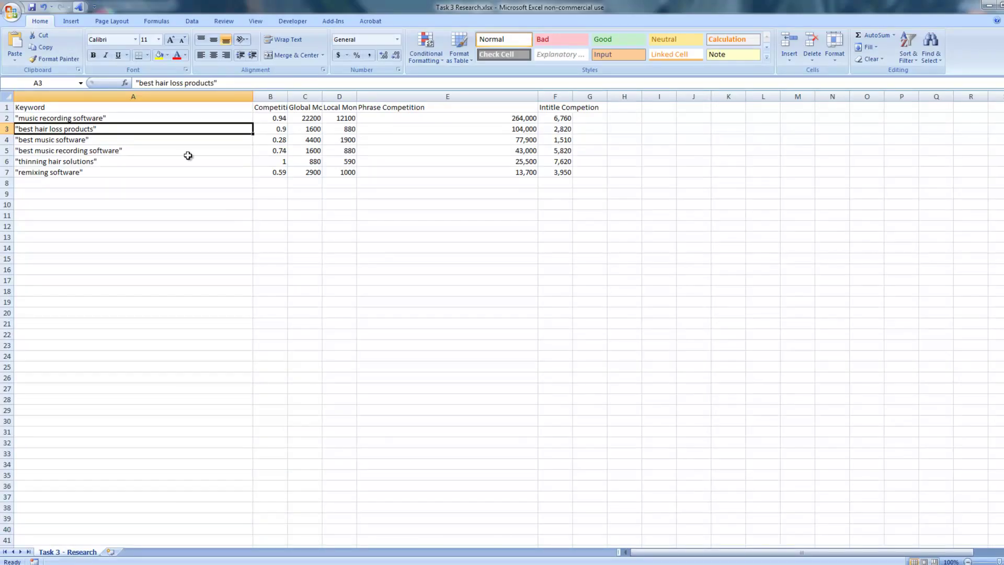
click(170, 138)
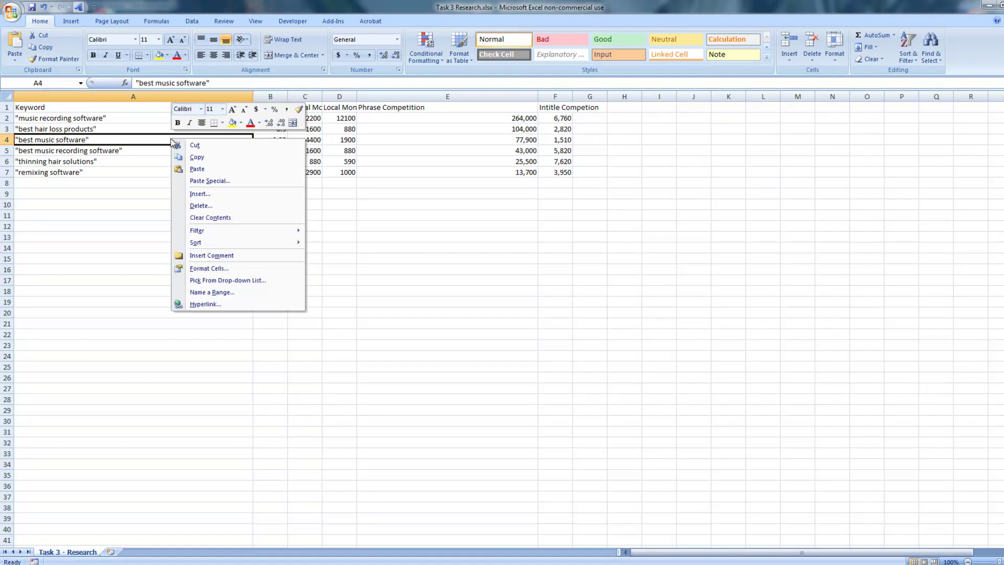
click(197, 157)
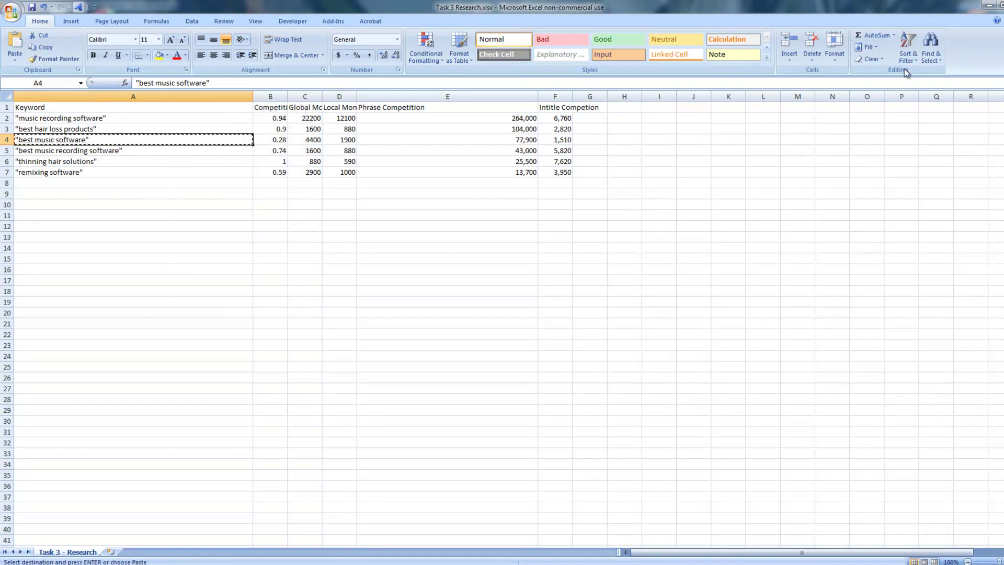
click(989, 6)
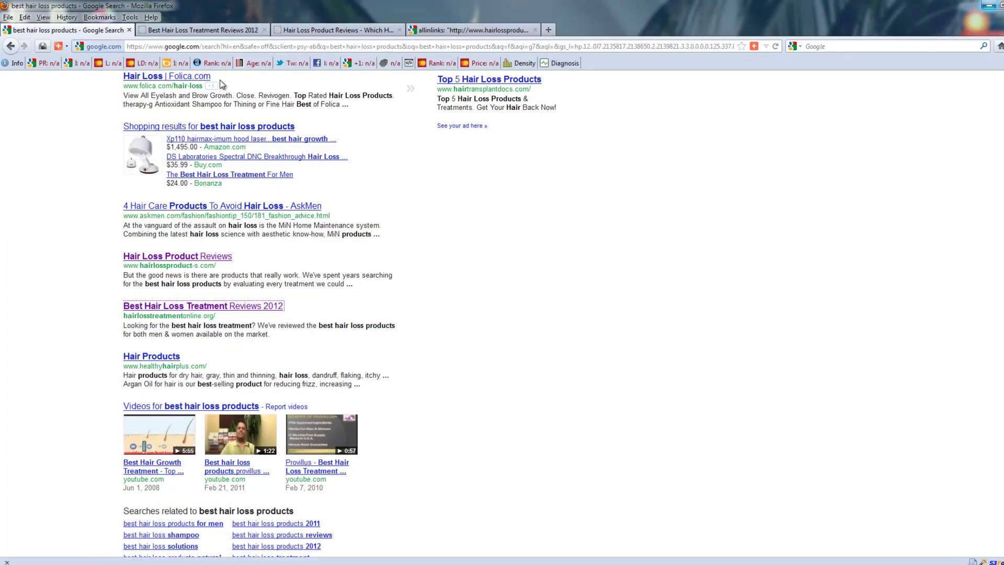
Search Google for the copied keyword best music software without its quotation marks.
click(236, 45)
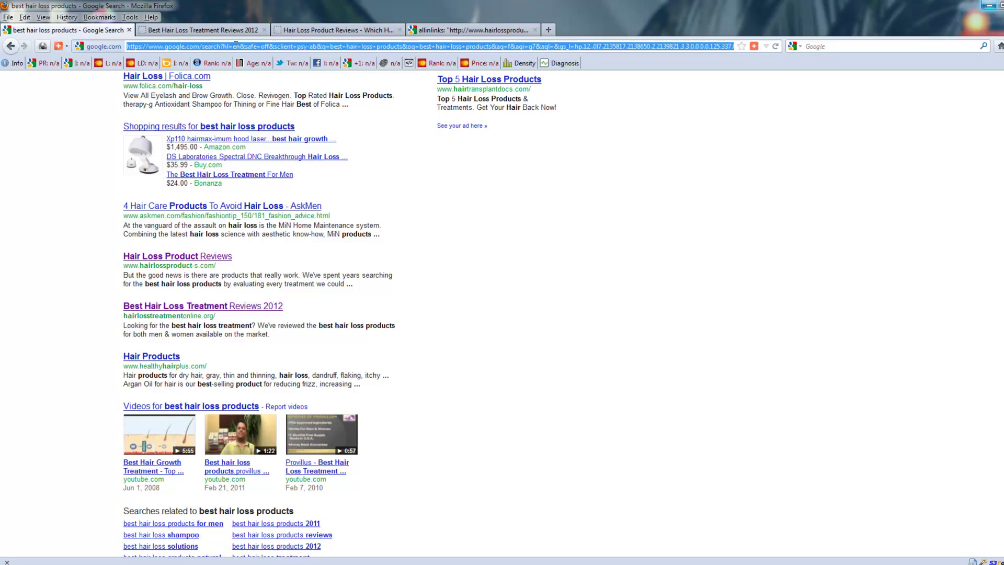
scroll(312, 180, up, 10)
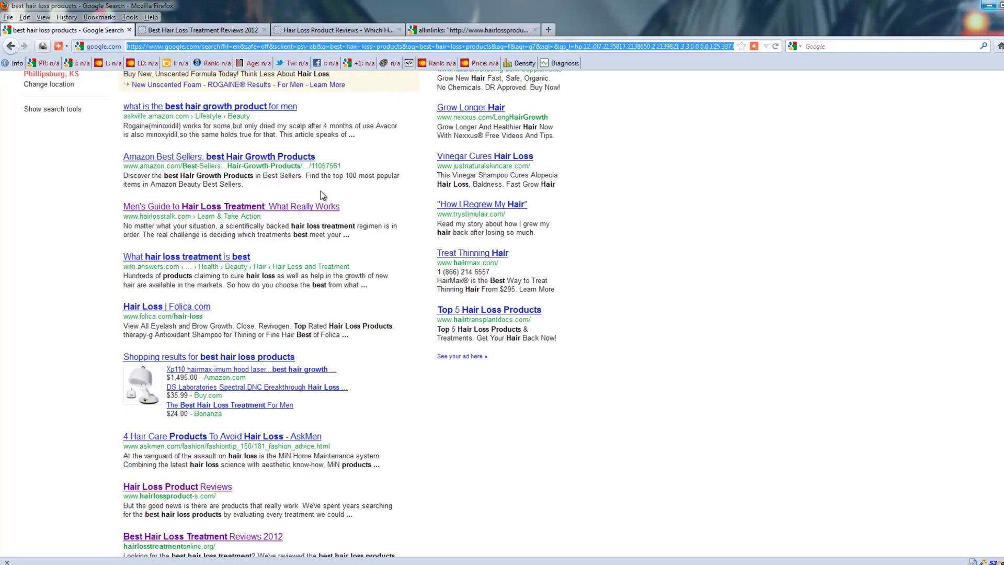
scroll(291, 133, up, 2)
drag(212, 106, 120, 104)
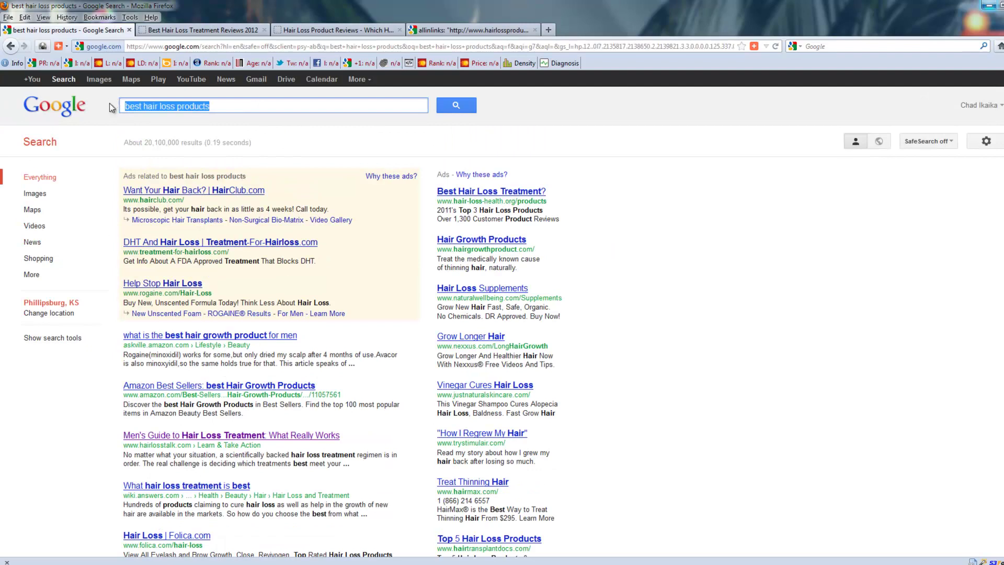
key(ctrl+v)
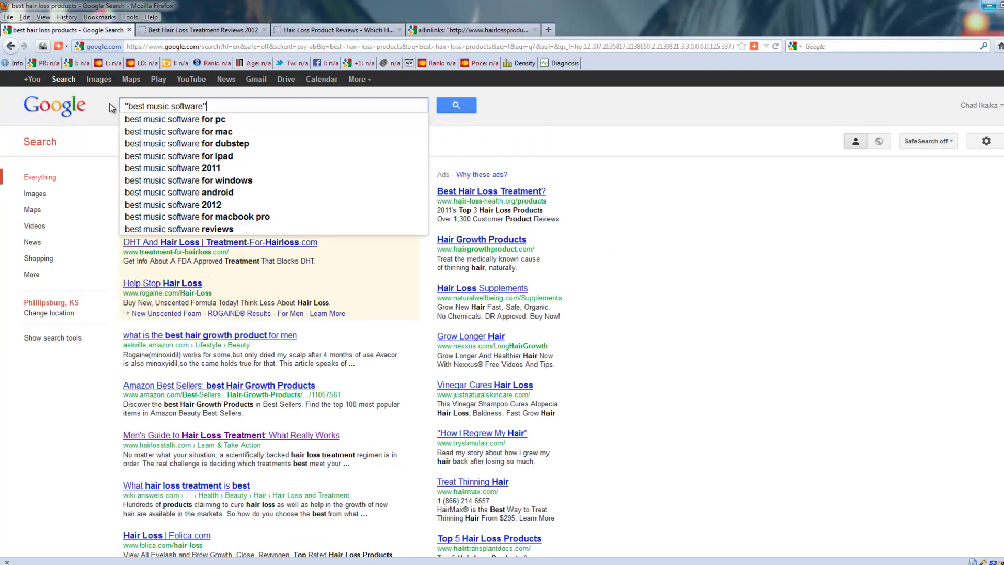
key(BackSpace)
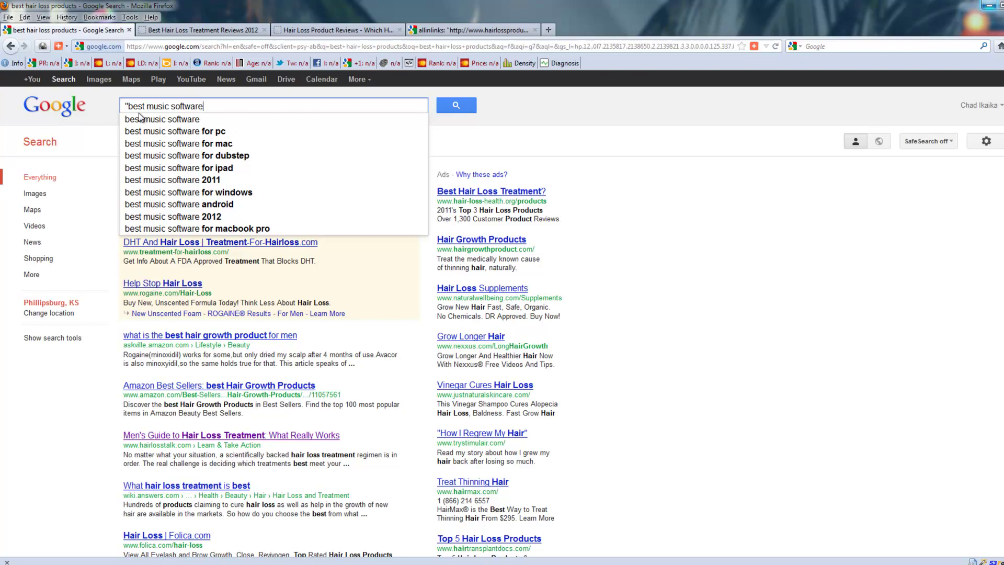
click(130, 104)
key(BackSpace)
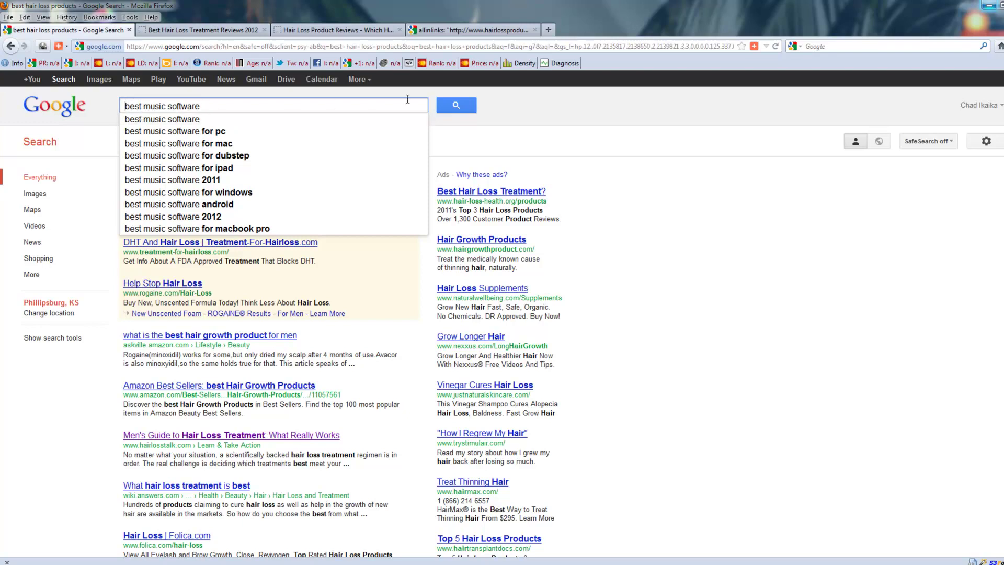
click(439, 106)
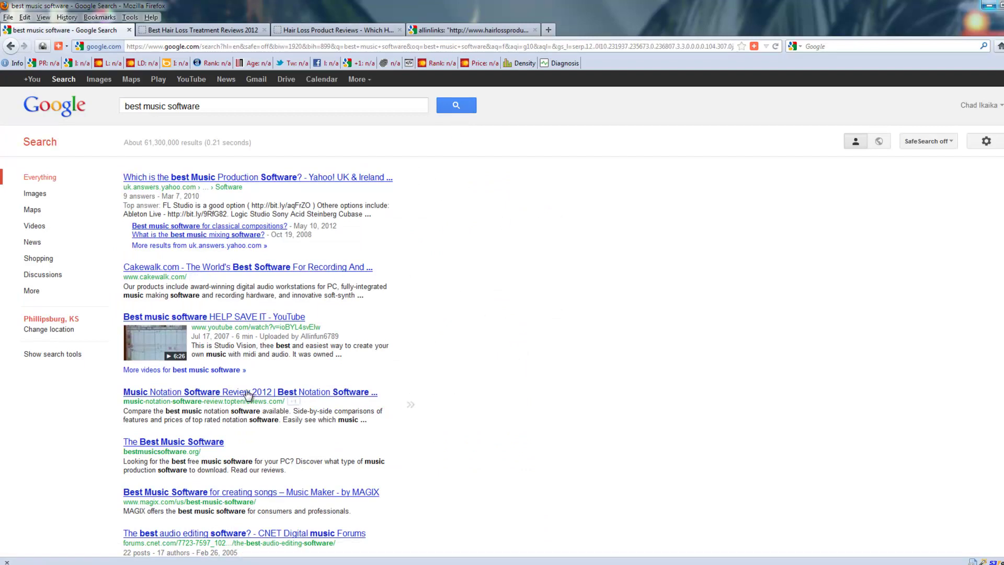
Open the Music Notation Software Review 2012 result in a new tab and close the two hair loss website tabs.
right_click(213, 399)
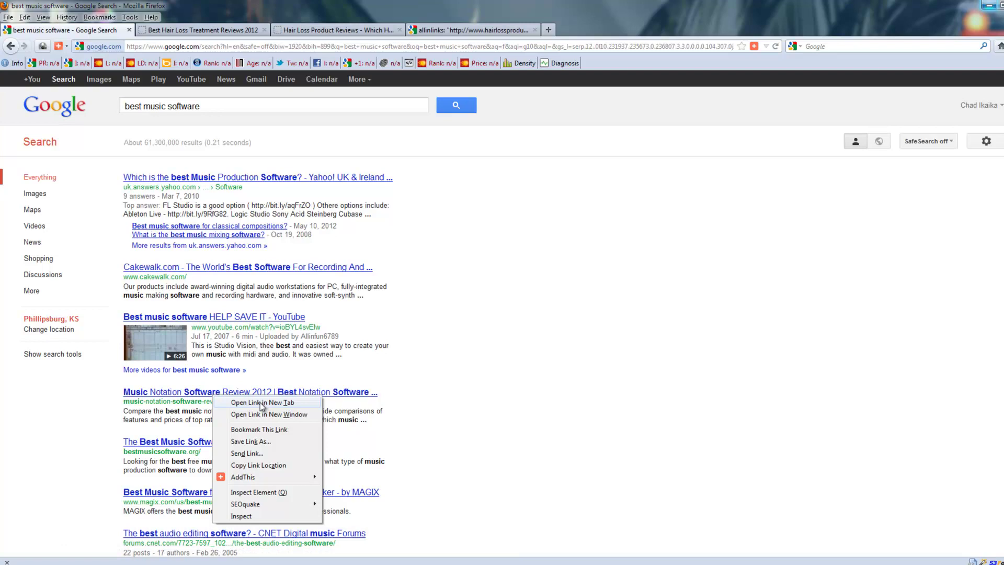
click(262, 403)
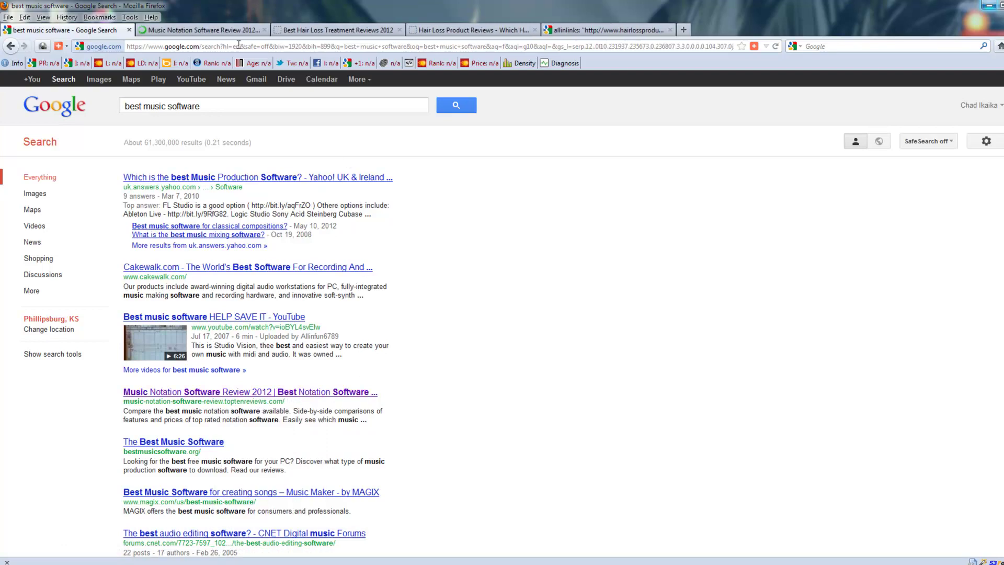
click(332, 31)
click(399, 29)
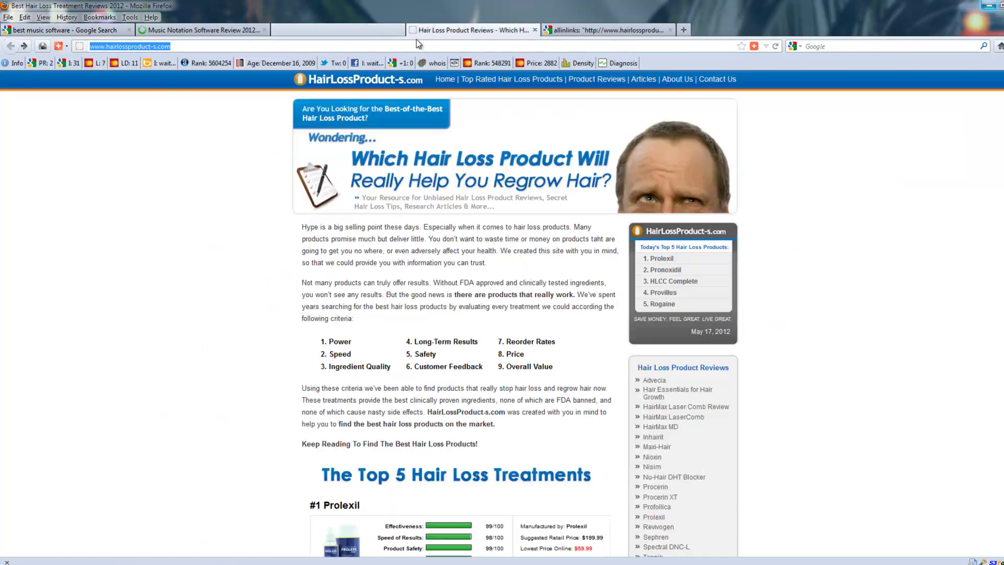
click(399, 30)
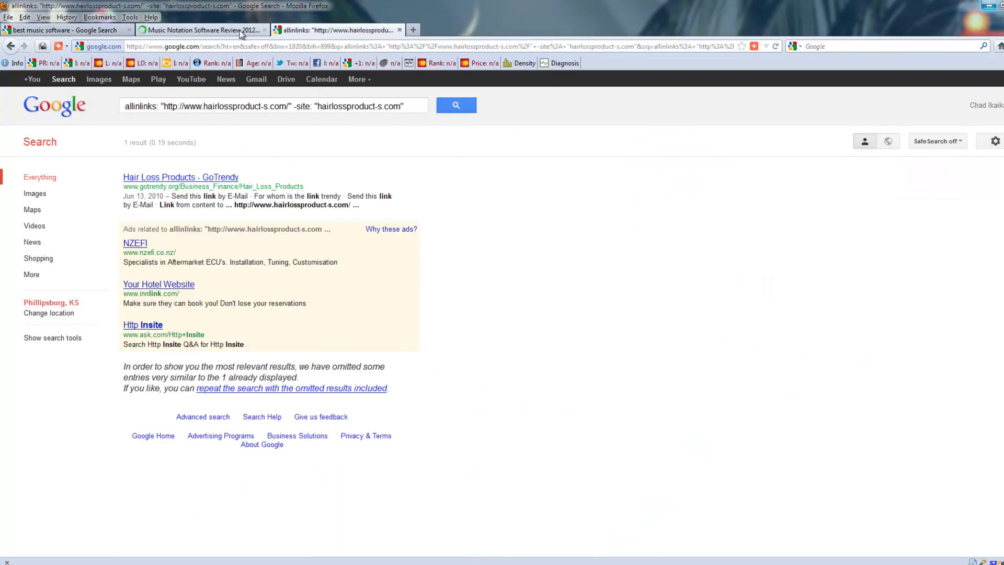
Dismiss the newsletter pop-up on the TopTenREVIEWS music notation page and examine its comparison table and review text.
click(202, 30)
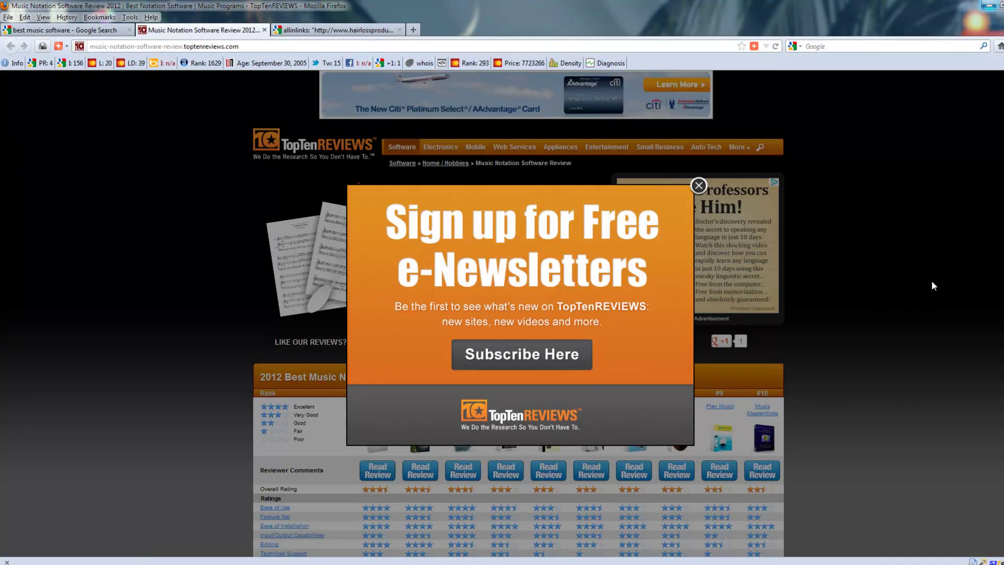
click(699, 186)
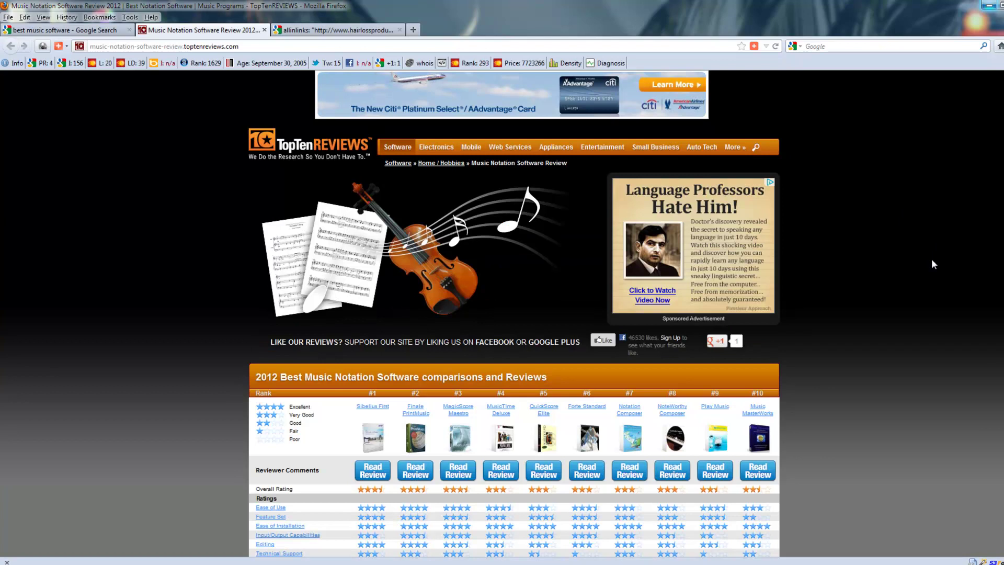
scroll(932, 259, down, 10)
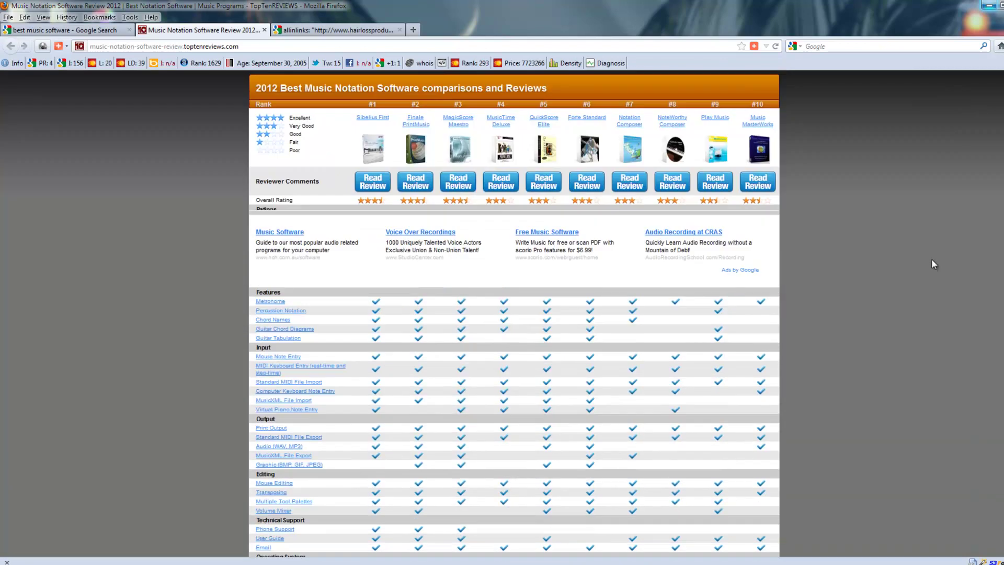
scroll(932, 260, down, 5)
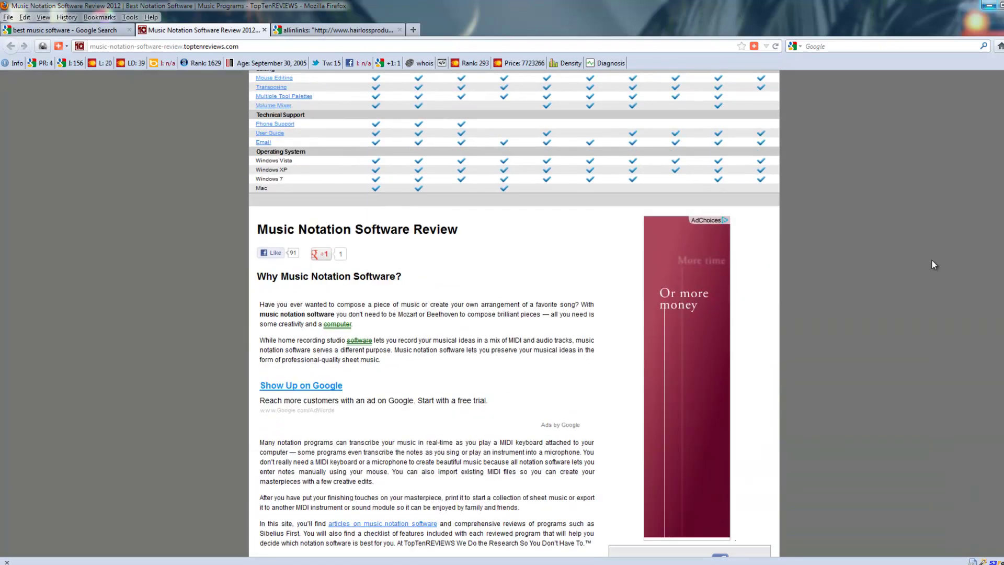
Read through the rest of the TopTenREVIEWS music notation review page and copy its web address.
scroll(934, 264, down, 2)
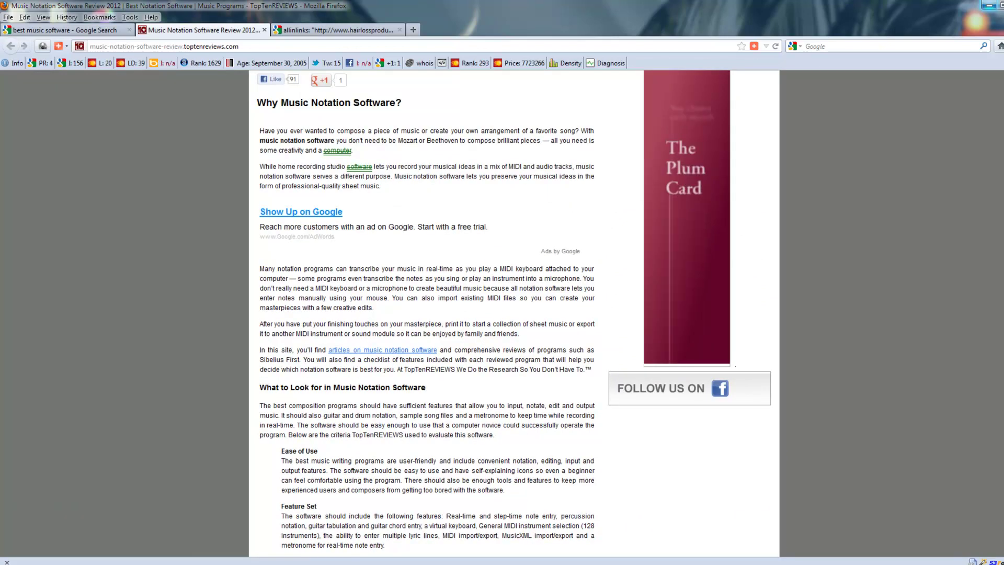
scroll(934, 265, down, 10)
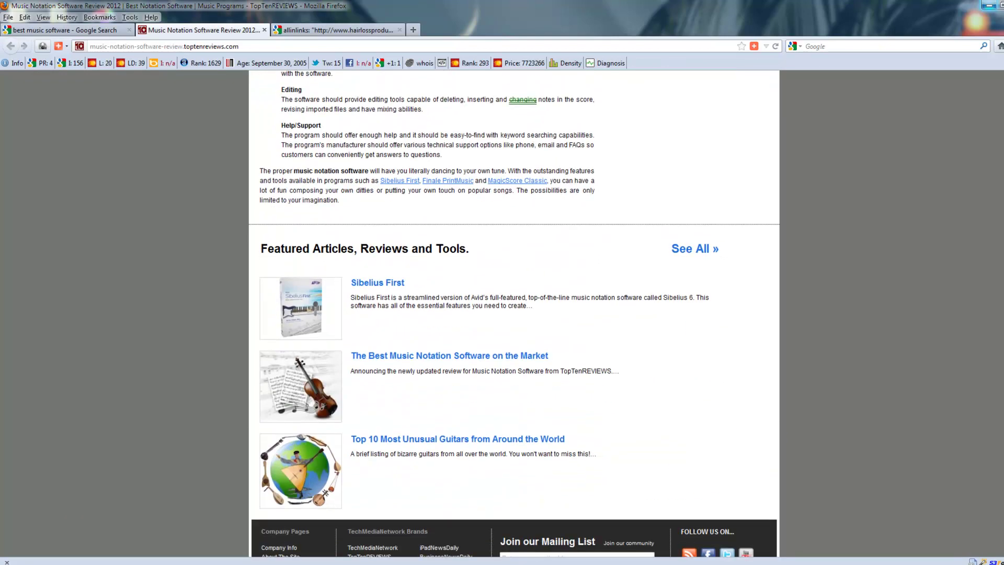
scroll(514, 312, down, 1)
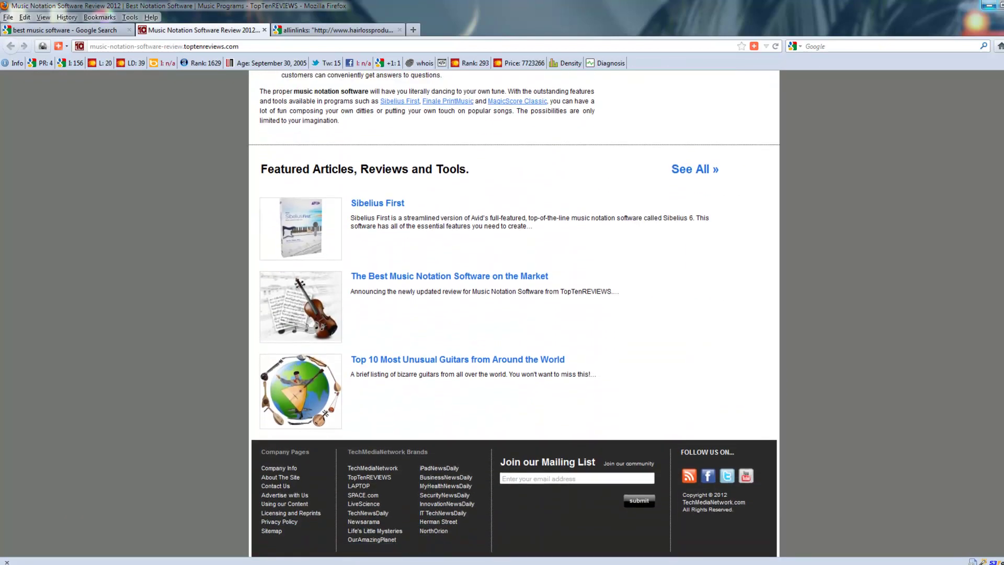
scroll(1002, 145, up, 15)
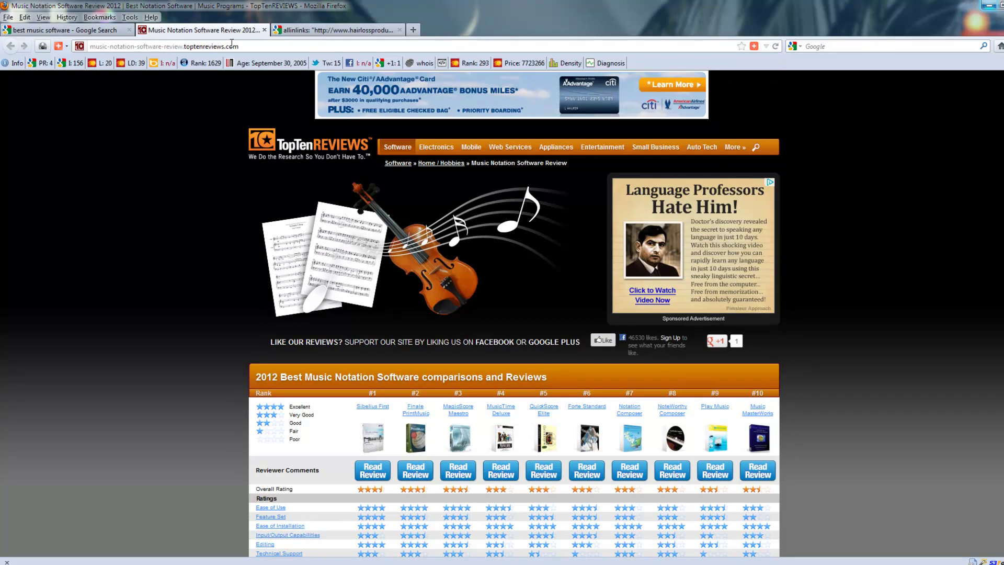
drag(244, 46, 83, 47)
right_click(139, 46)
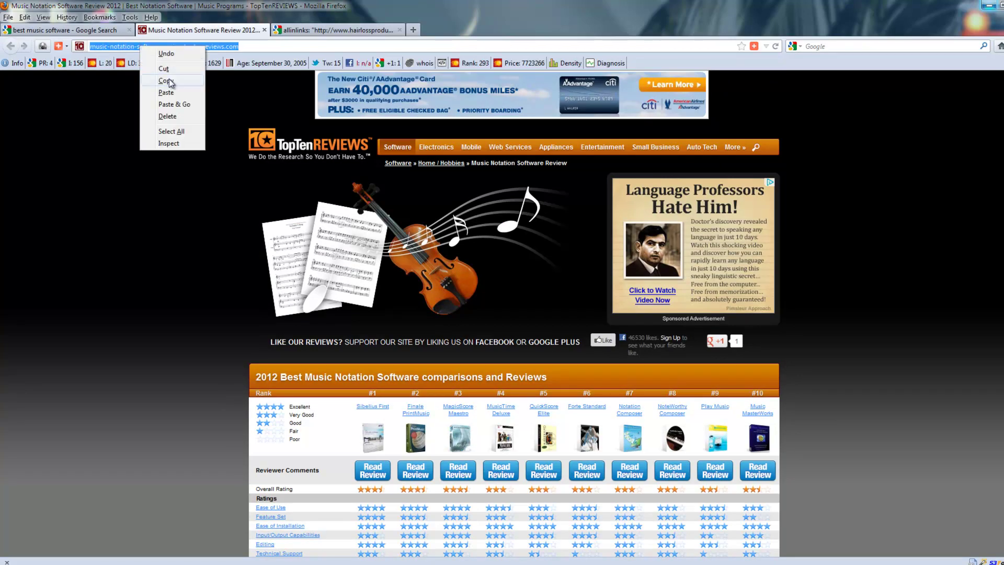
click(170, 78)
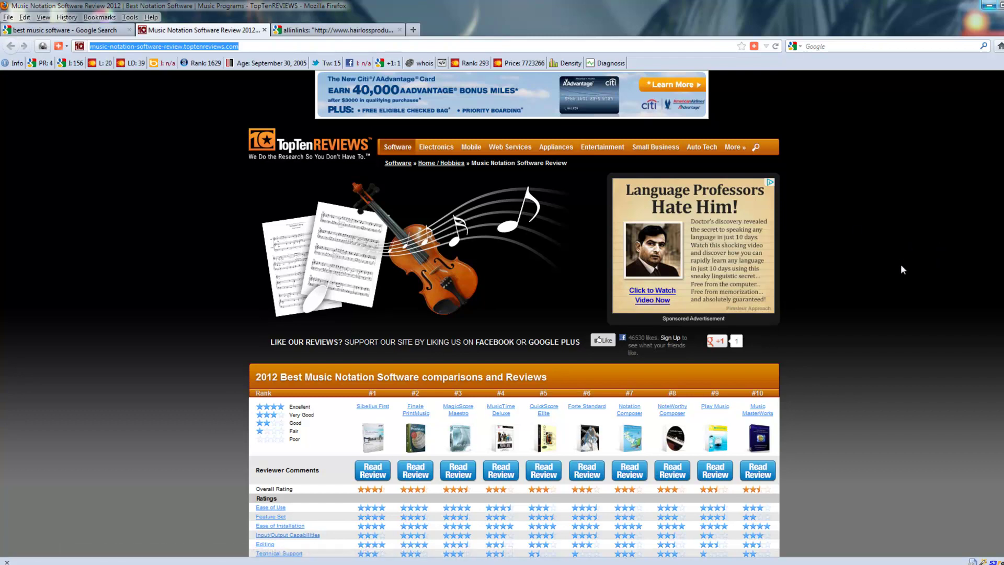
Open the Sibelius First review from the comparison table and examine its pros, cons and rating sections.
scroll(859, 244, down, 2)
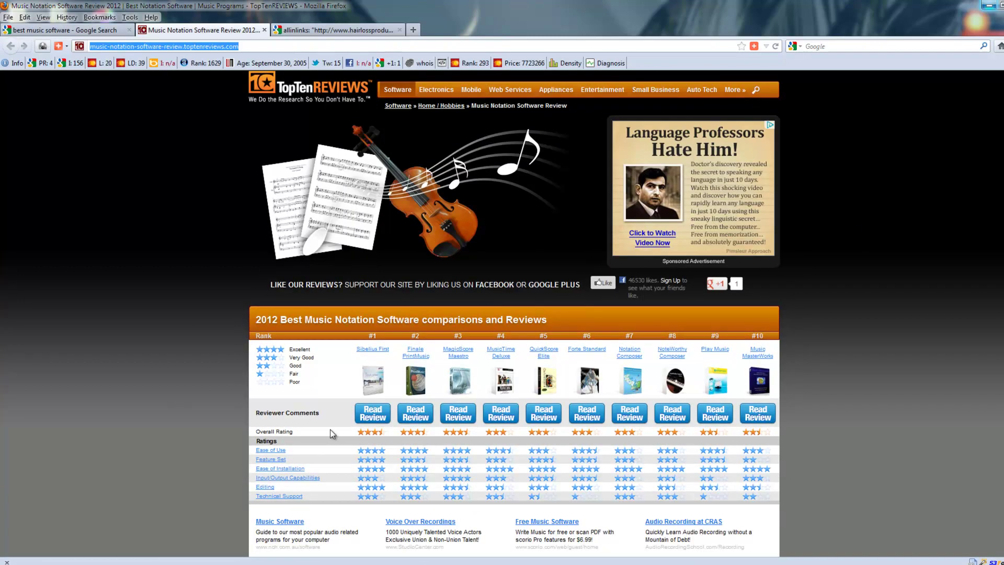
click(376, 353)
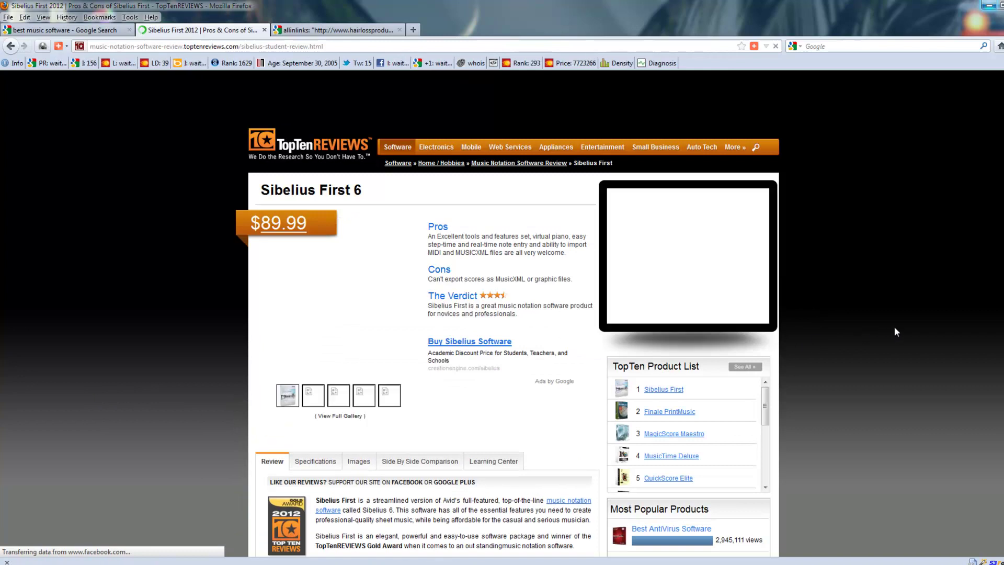
scroll(897, 327, down, 4)
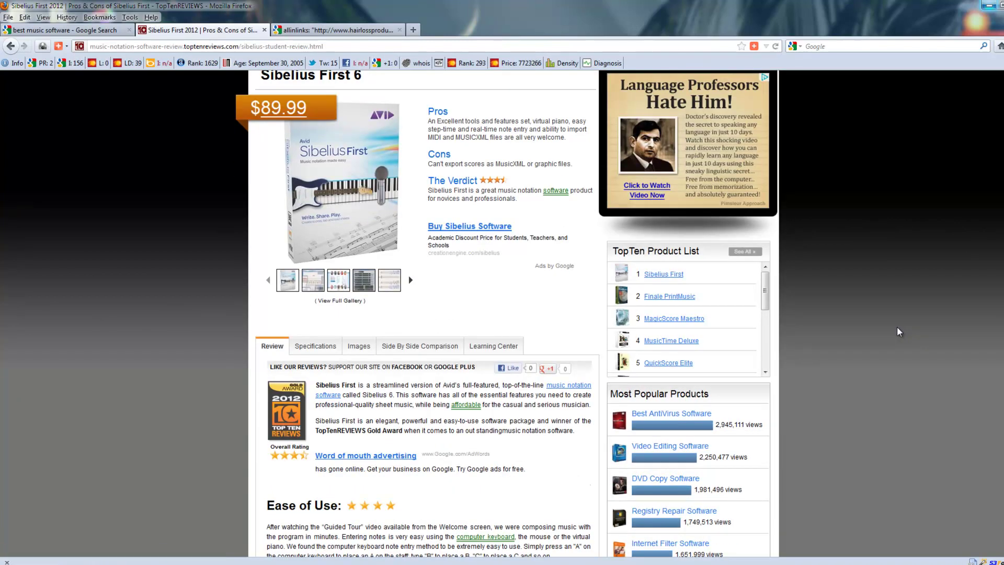
scroll(897, 328, up, 2)
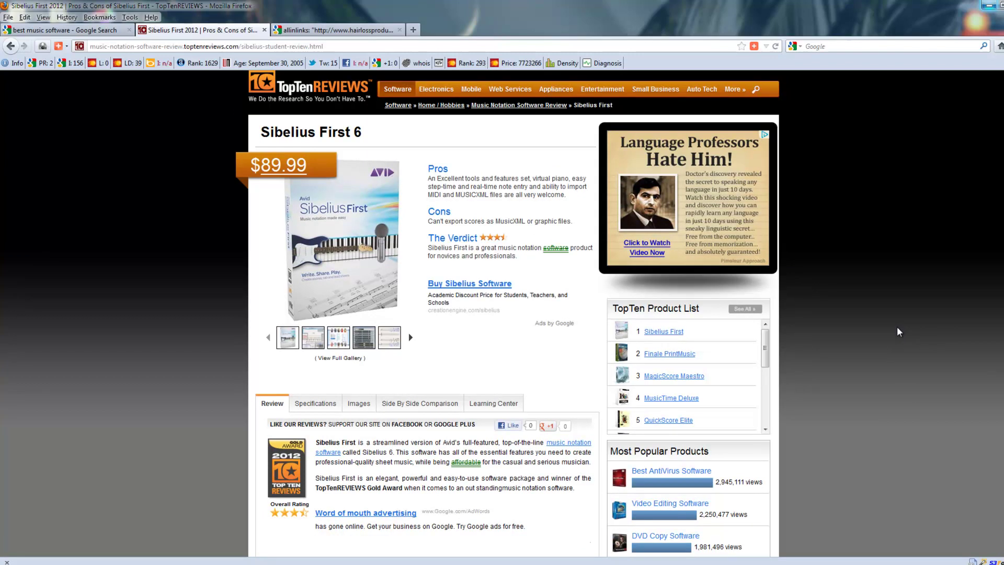
scroll(897, 331, down, 10)
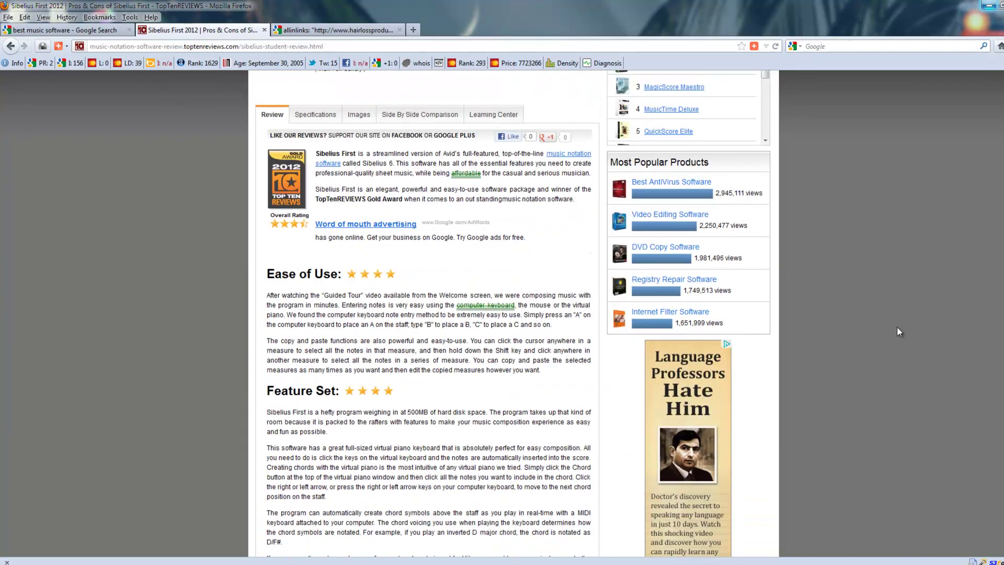
scroll(898, 332, up, 8)
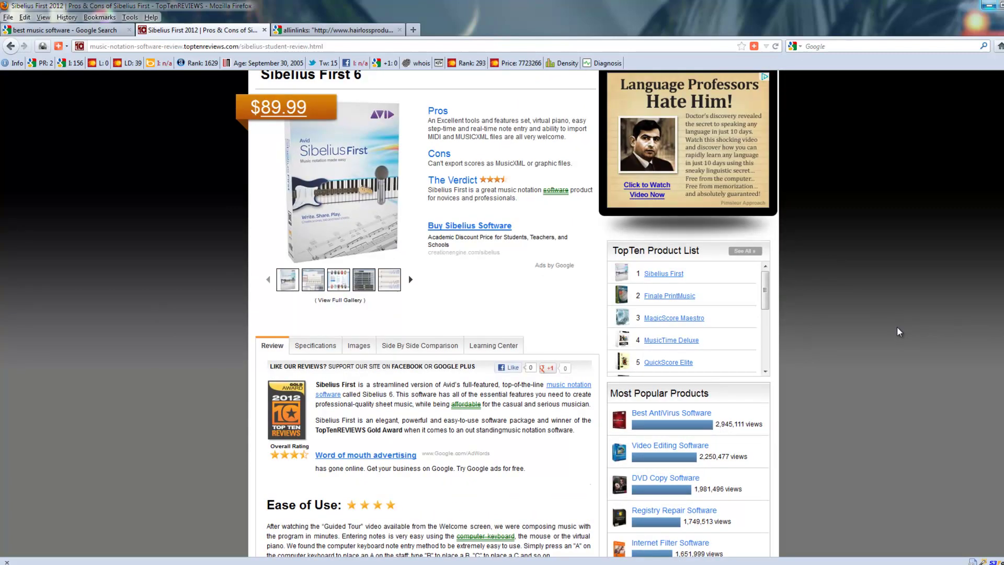
scroll(886, 319, up, 2)
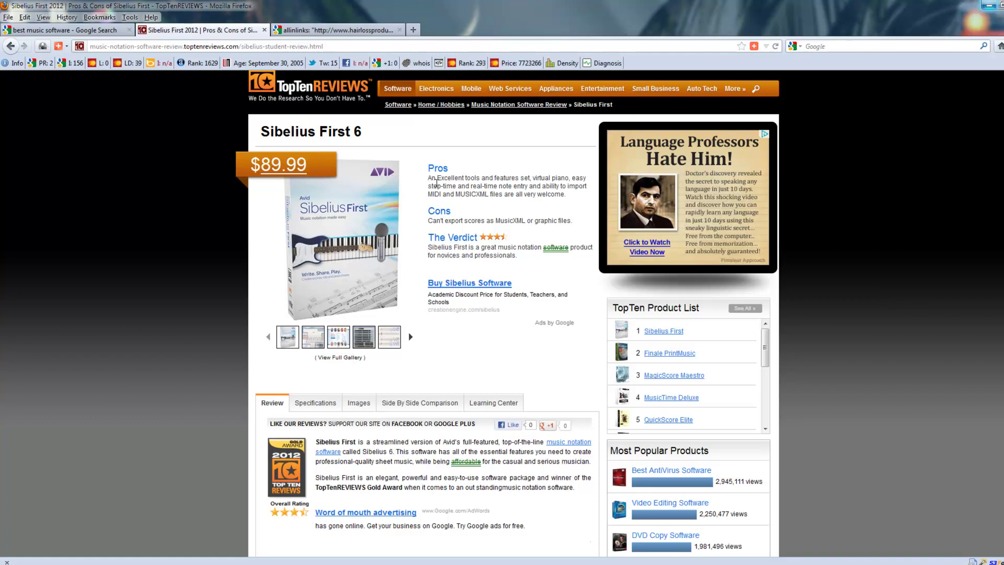
click(293, 30)
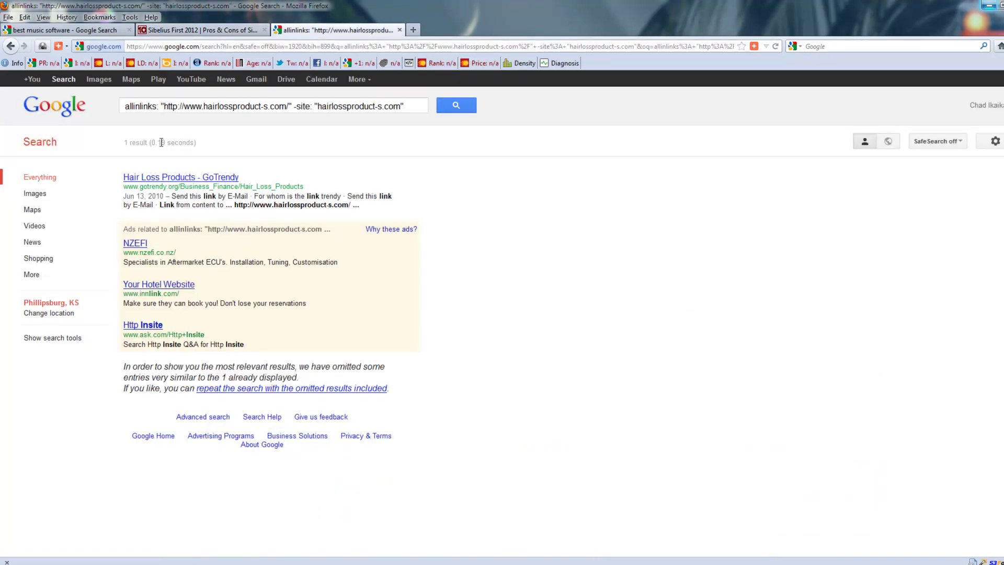
drag(165, 108, 287, 110)
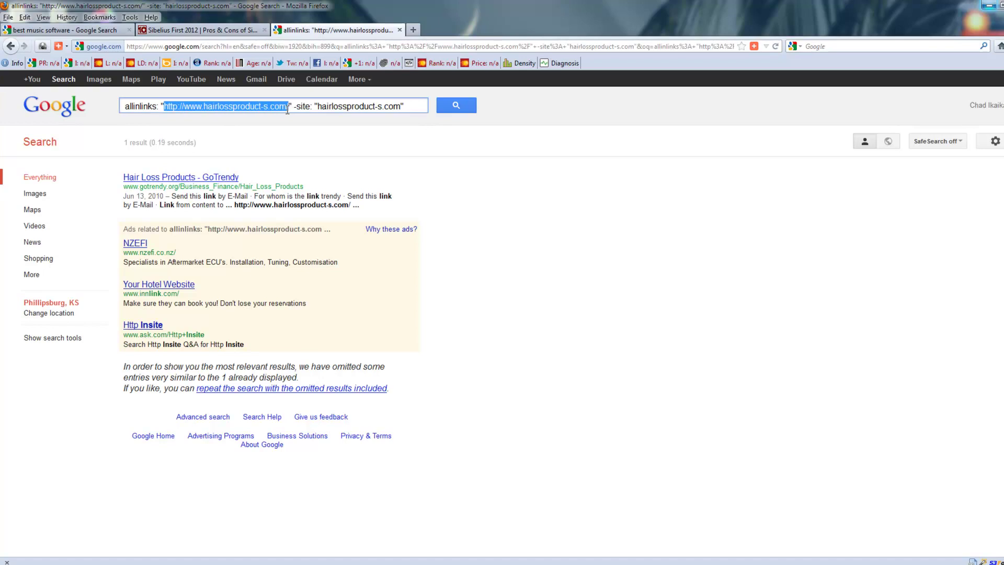
text(http://music-notation-software-review.toptenreviews.com/)
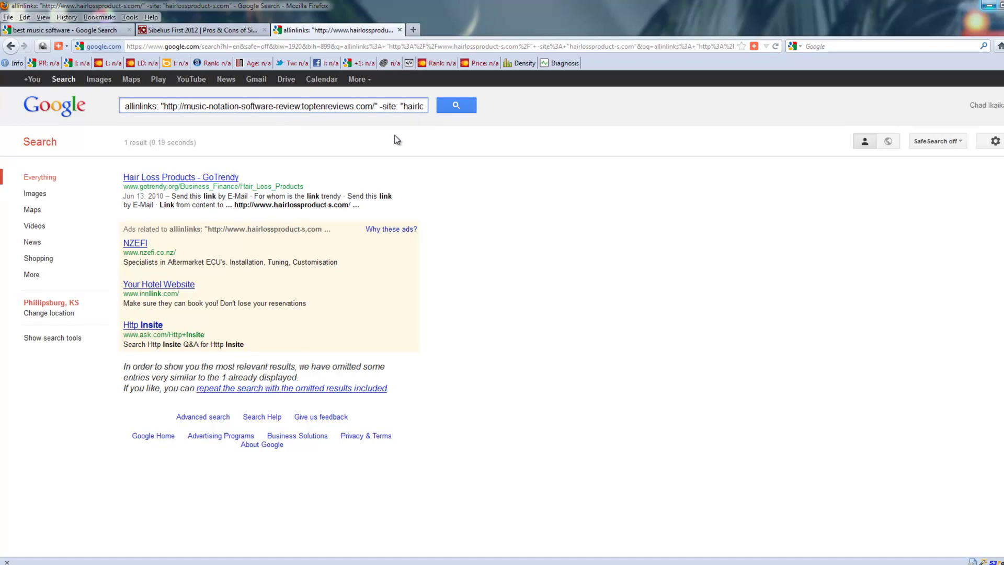
Replace the excluded site in the query with music-notation-software-review.toptenreviews.com and run the backlink search.
drag(374, 106, 186, 108)
key(ctrl+c)
drag(383, 107, 423, 107)
click(339, 107)
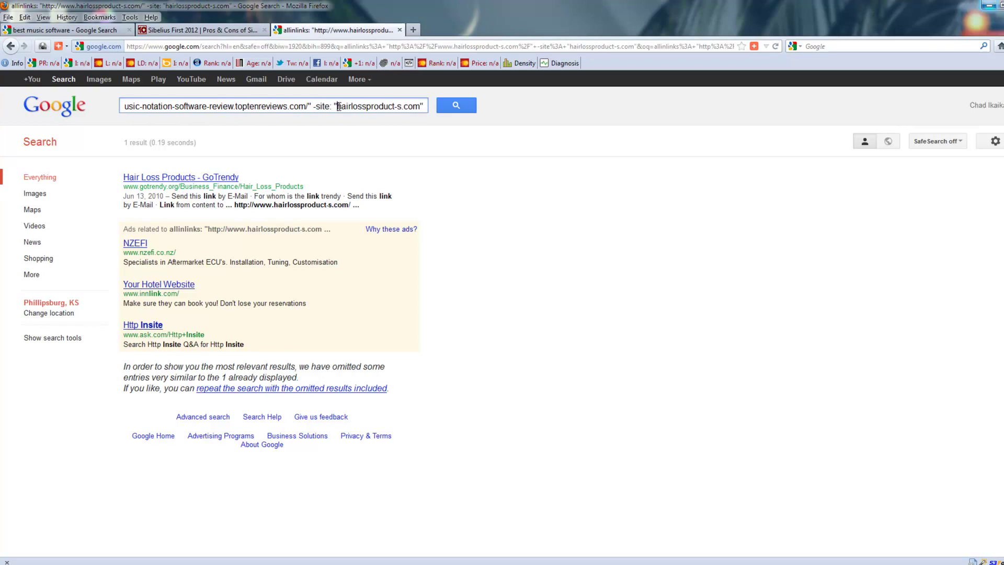
drag(341, 108, 419, 110)
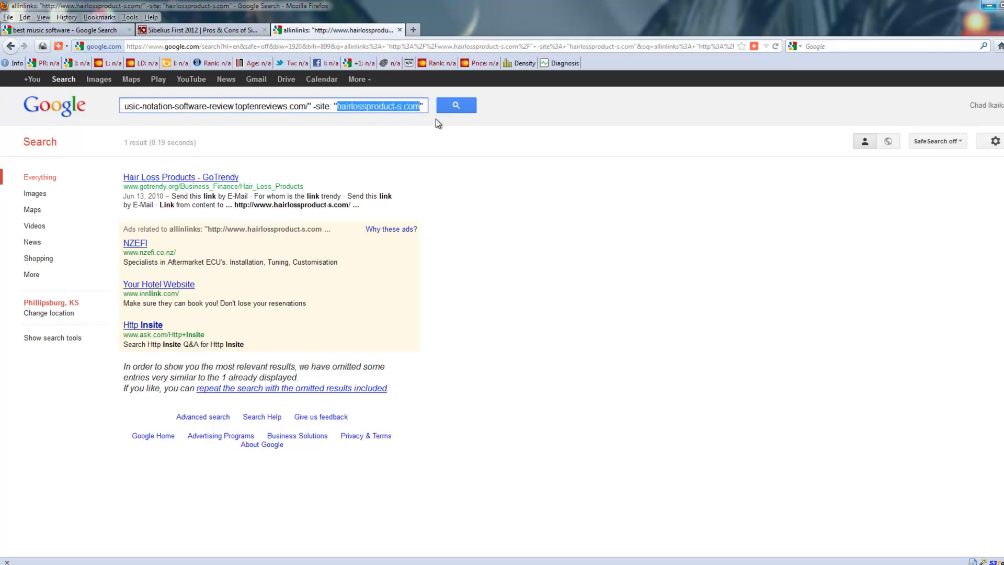
key(ctrl+v)
drag(325, 111, 443, 112)
click(452, 108)
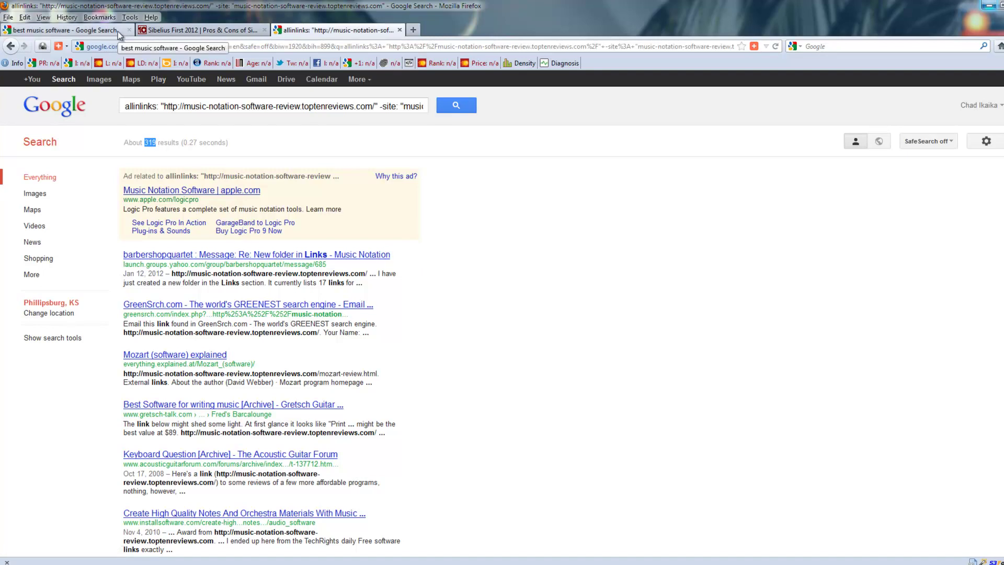
Recheck the Sibelius First review against the best music software results, and go back to the Music Notation Software Review 2012 page.
click(168, 31)
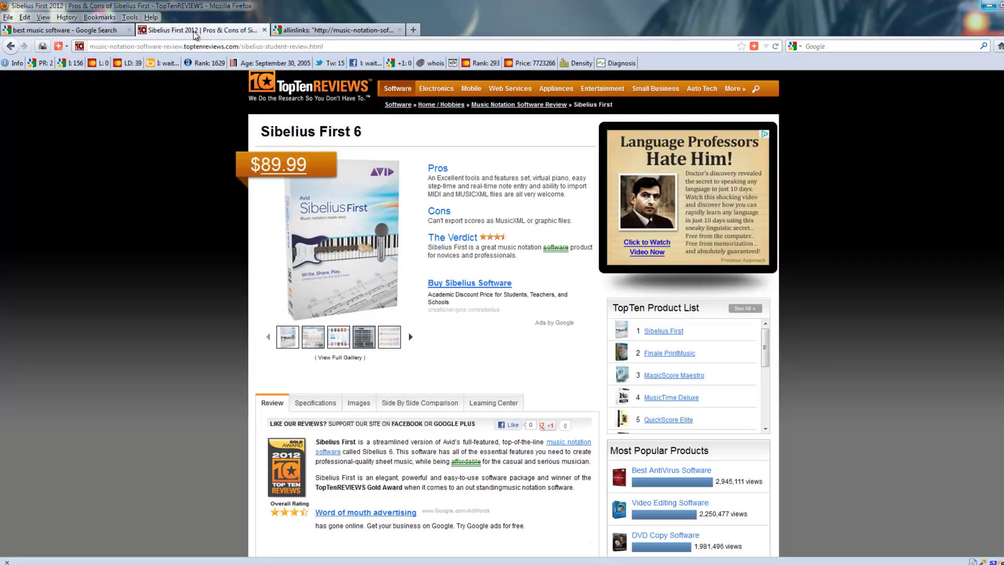
scroll(893, 339, down, 2)
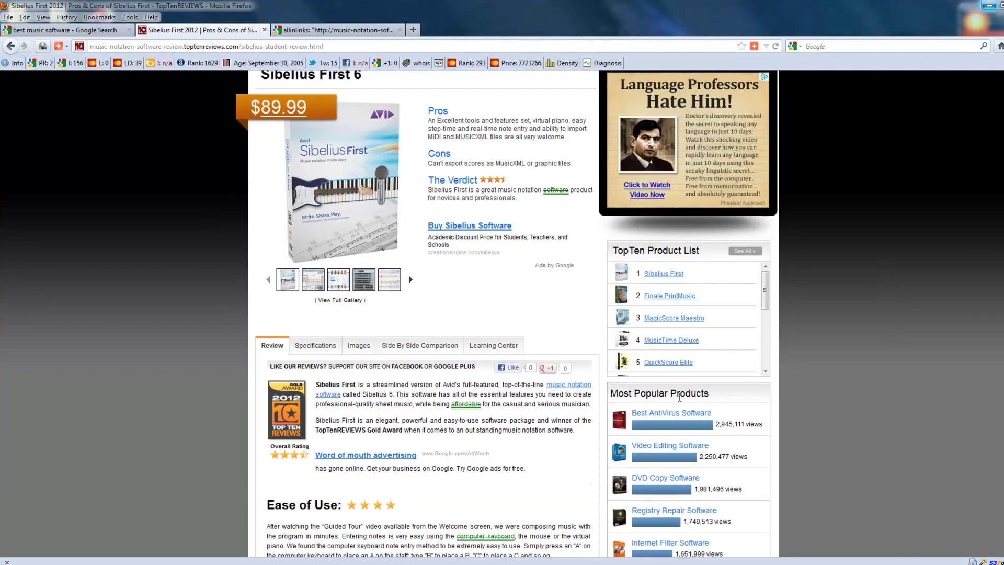
scroll(915, 432, up, 4)
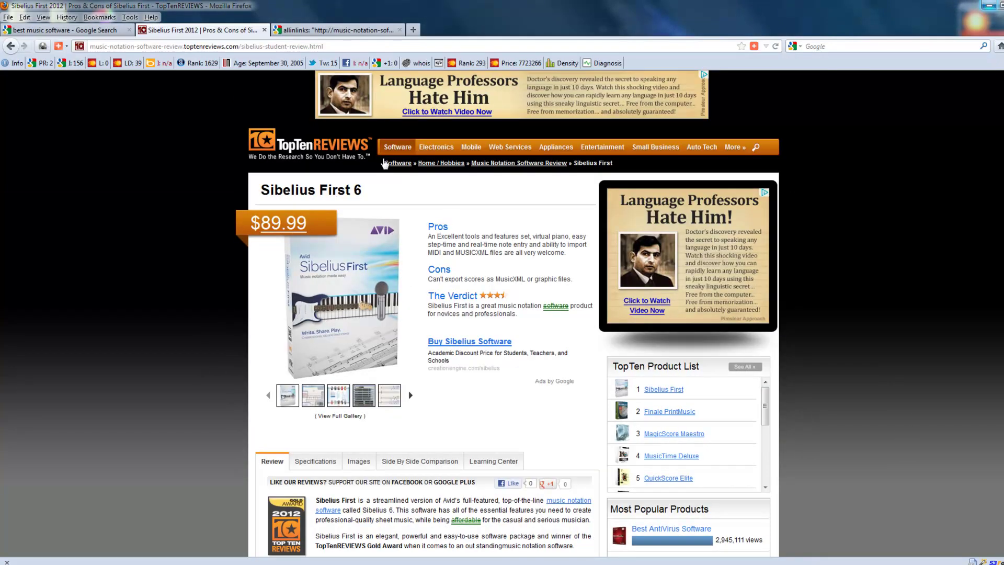
click(101, 35)
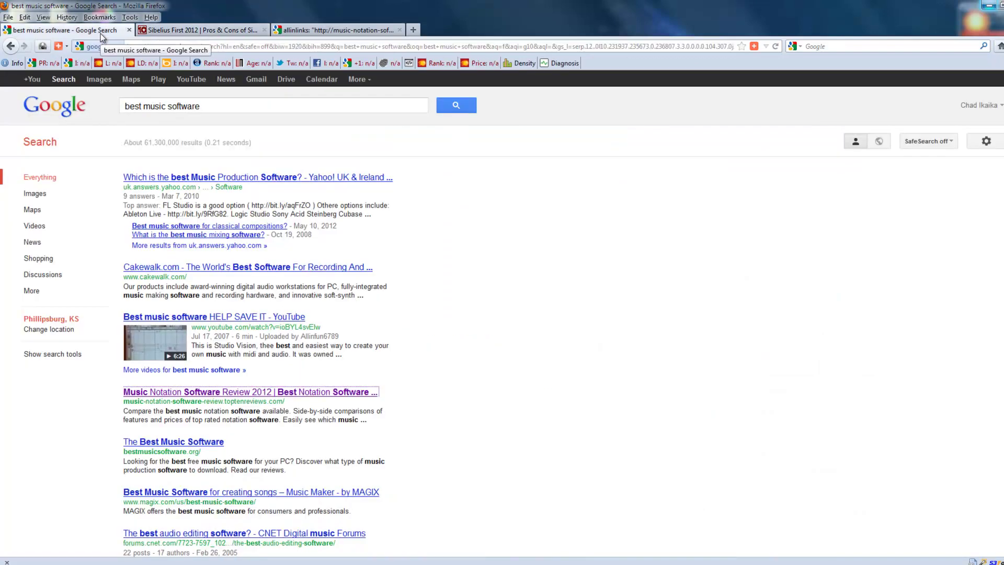
click(225, 30)
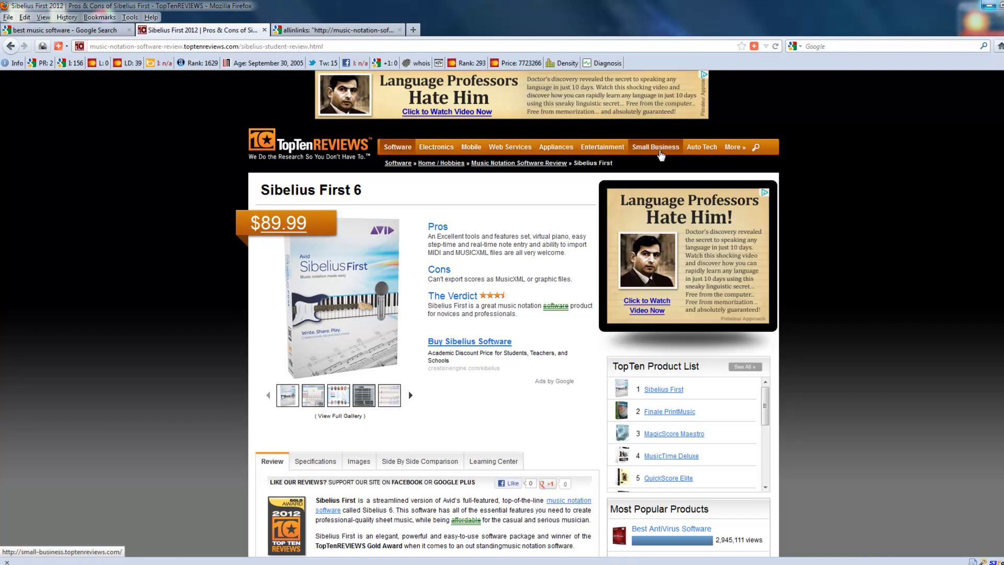
click(10, 47)
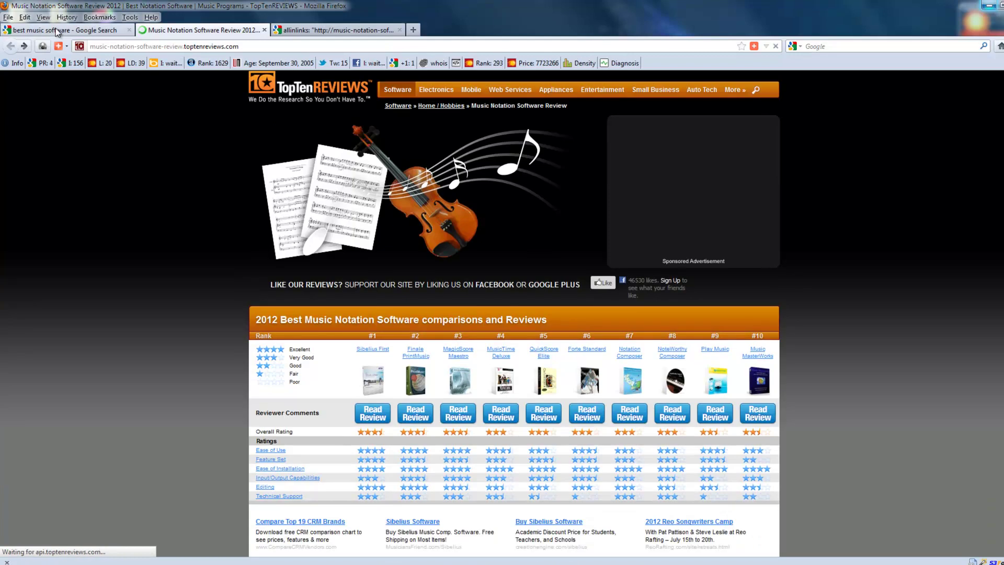
Open The Best Music Software result from the best music software search in a new tab and view it.
click(58, 33)
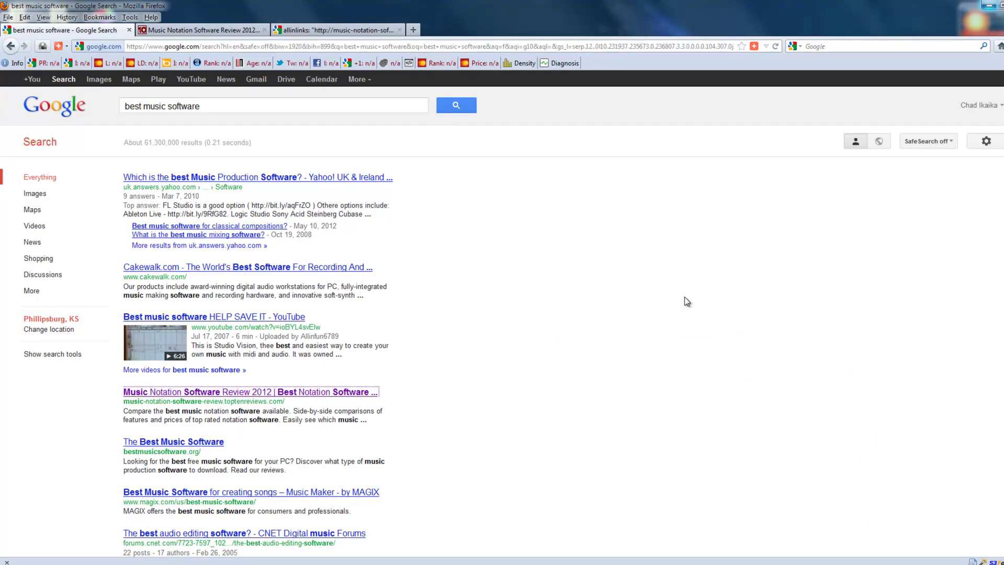
scroll(605, 354, down, 2)
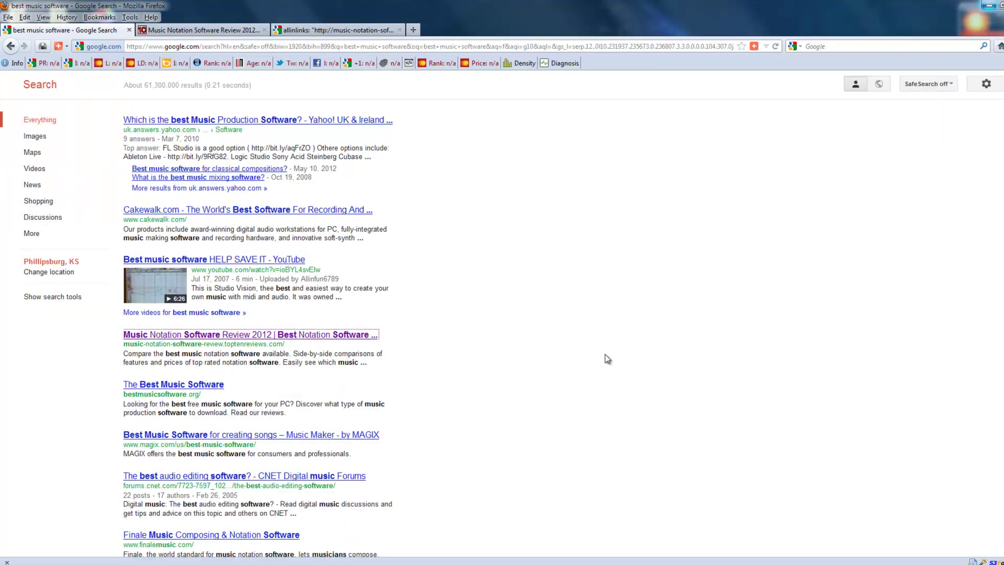
right_click(170, 387)
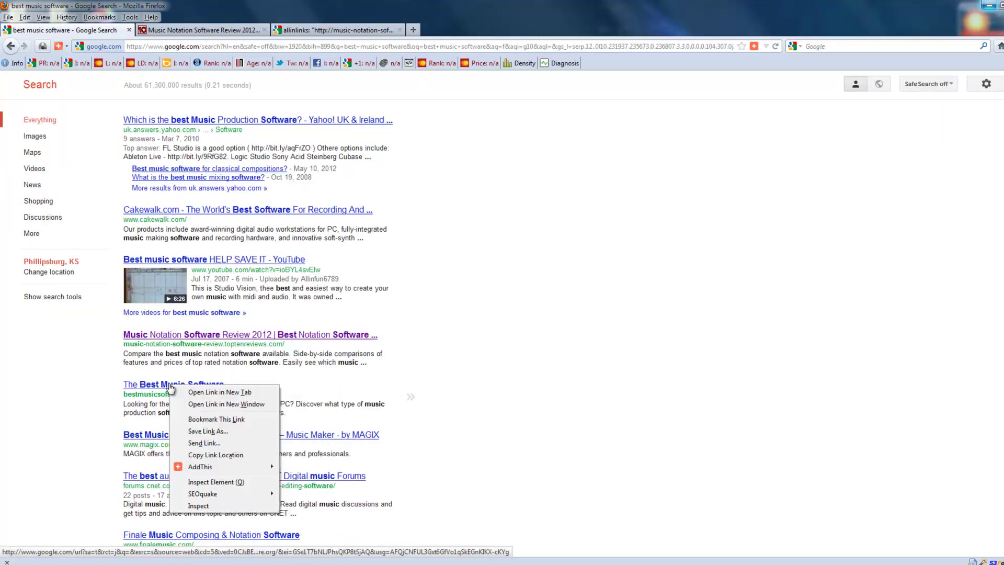
click(226, 393)
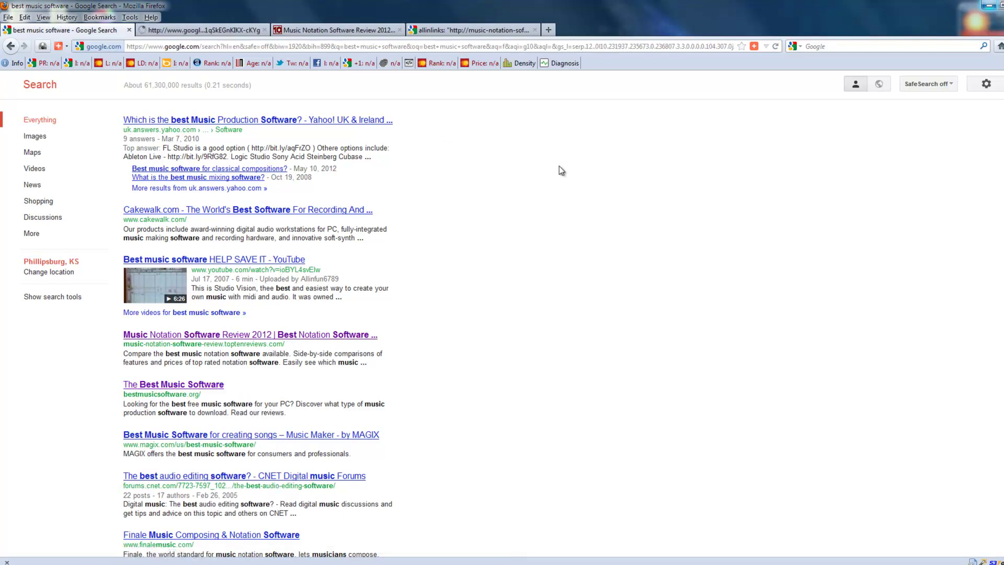
click(220, 30)
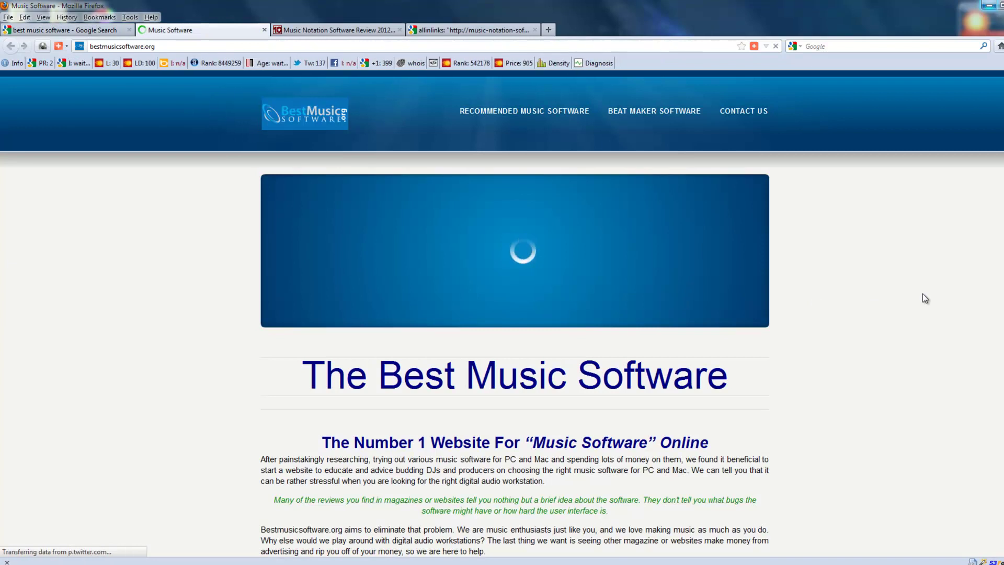
Examine the bestmusicsoftware.org home page's product listings and content, and return to the best music software search results.
scroll(925, 298, down, 5)
scroll(923, 294, down, 2)
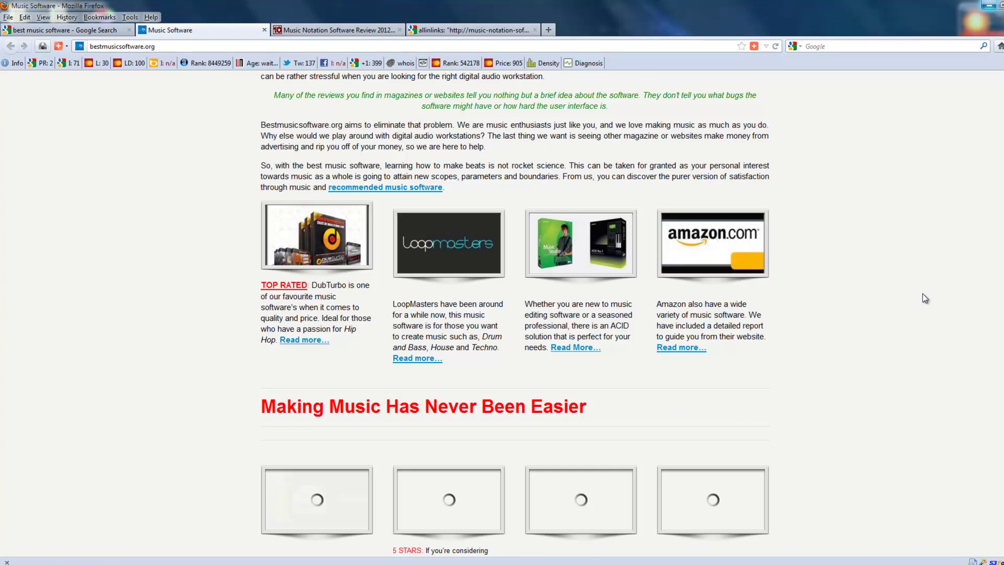
scroll(922, 293, down, 2)
scroll(923, 294, down, 4)
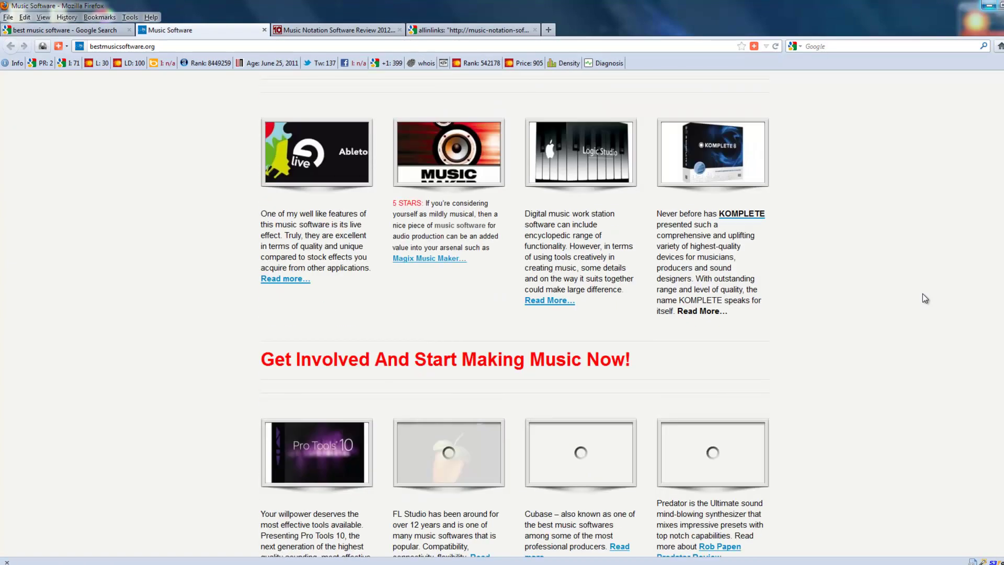
scroll(923, 294, down, 4)
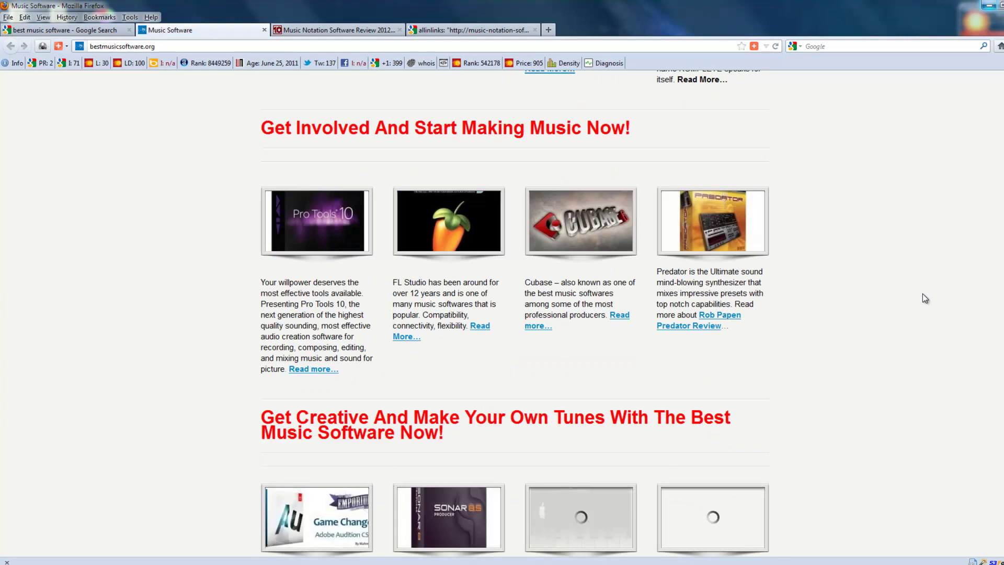
scroll(923, 293, down, 4)
scroll(923, 293, up, 15)
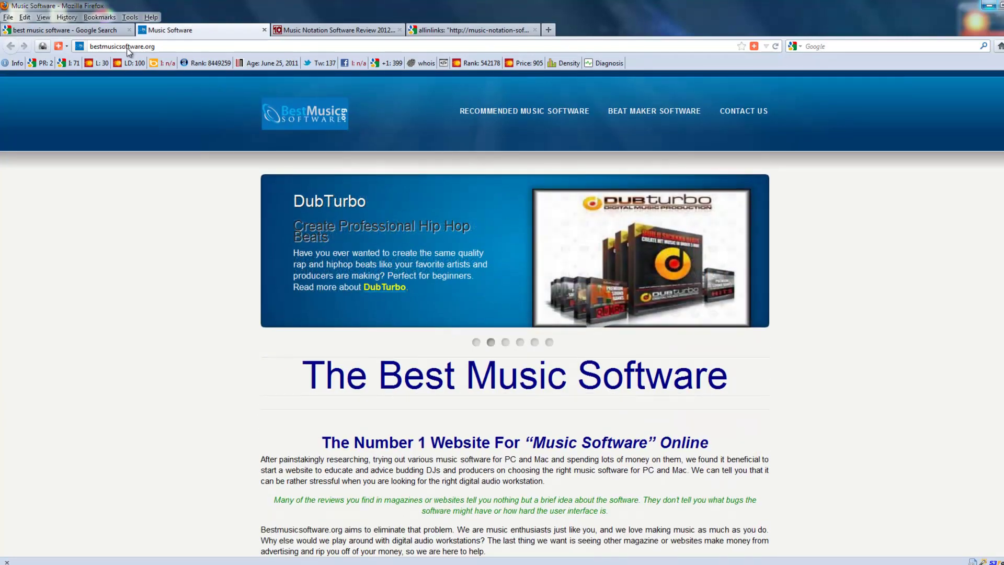
click(104, 32)
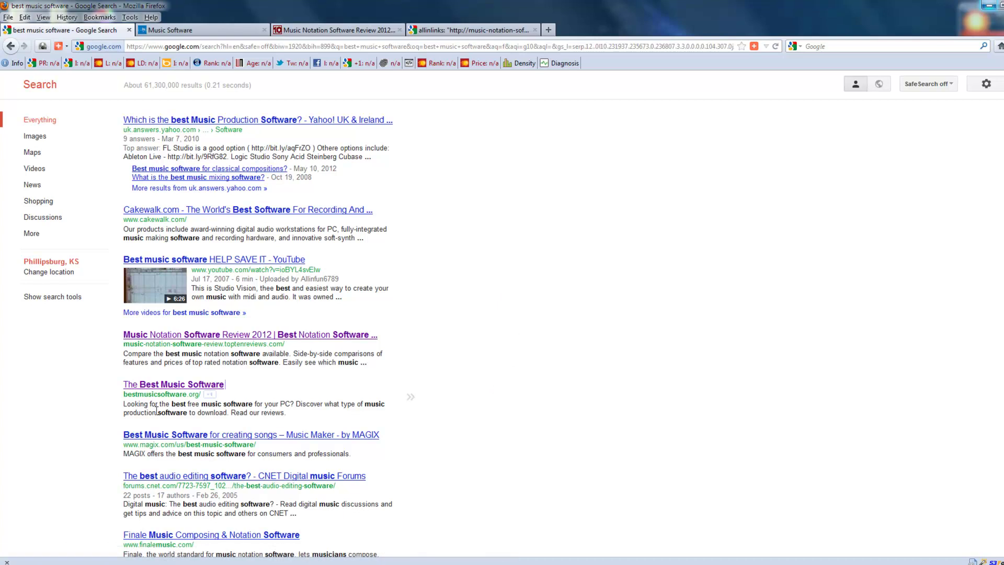
scroll(483, 377, down, 2)
scroll(484, 377, down, 4)
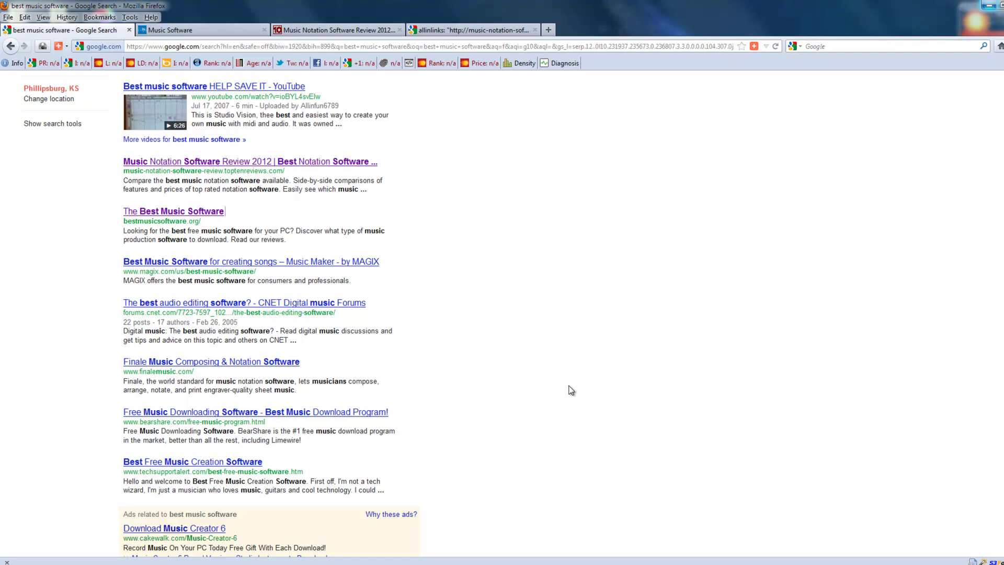
scroll(571, 390, up, 4)
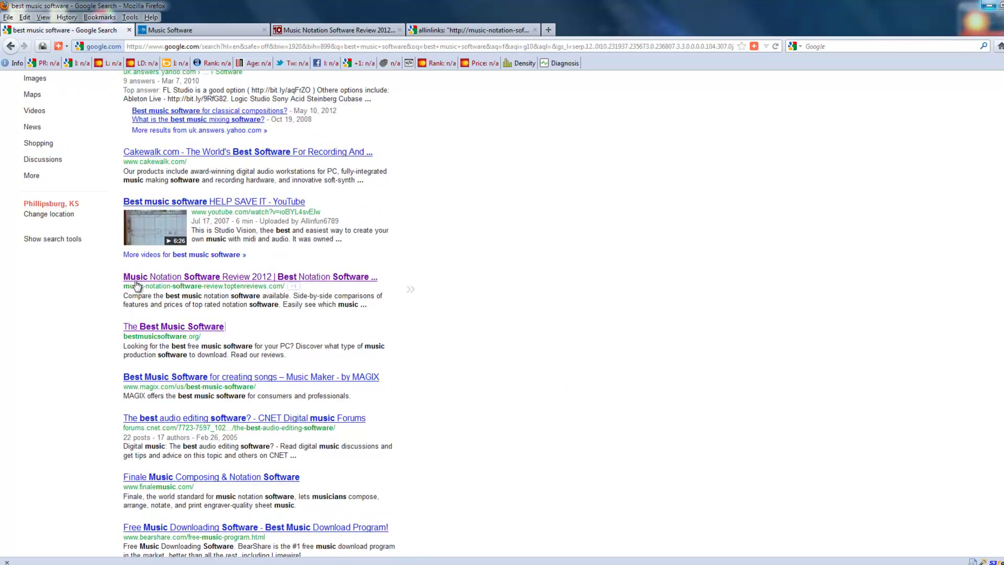
scroll(173, 331, down, 2)
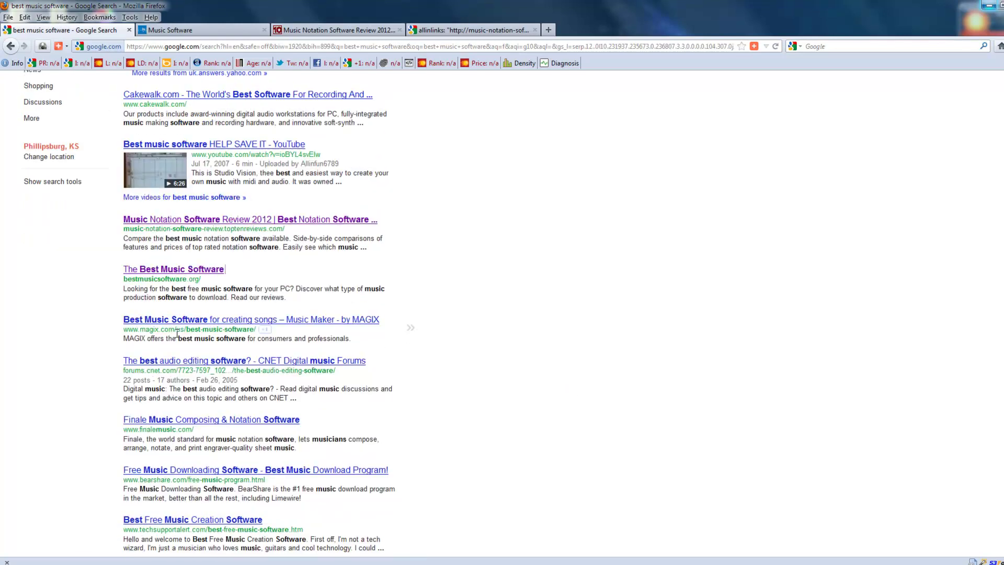
click(202, 33)
key(ctrl+c)
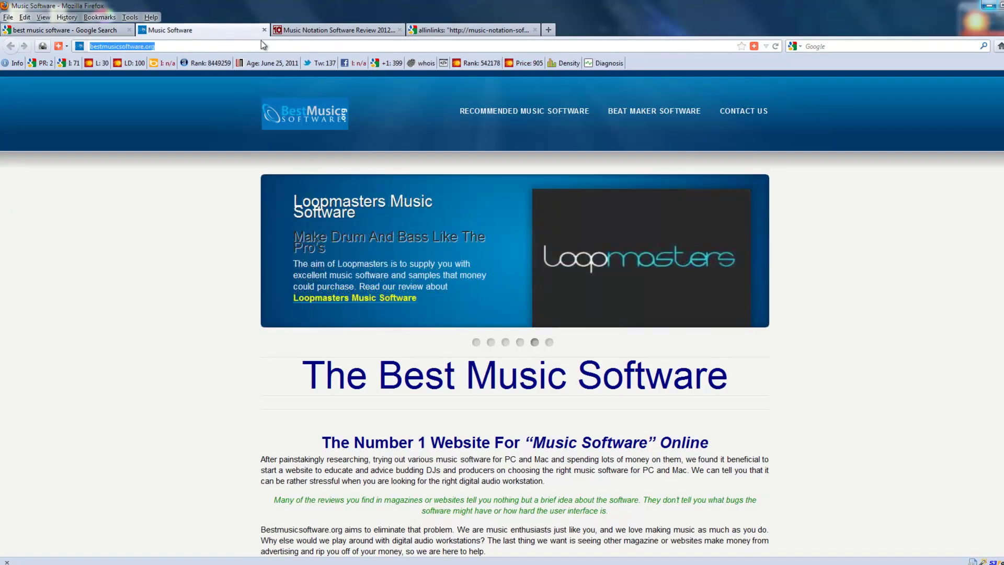
click(464, 32)
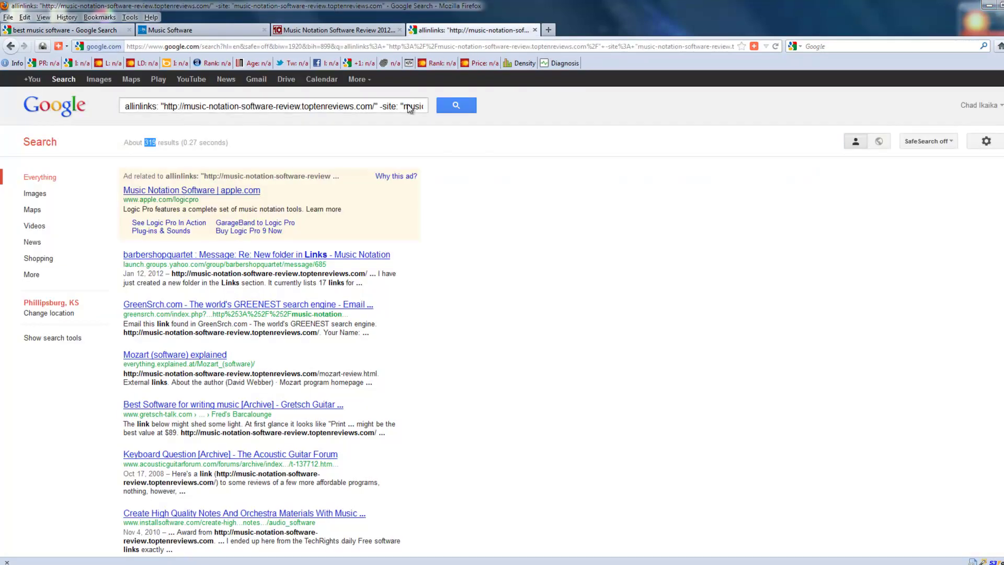
drag(164, 107, 376, 105)
key(ctrl+v)
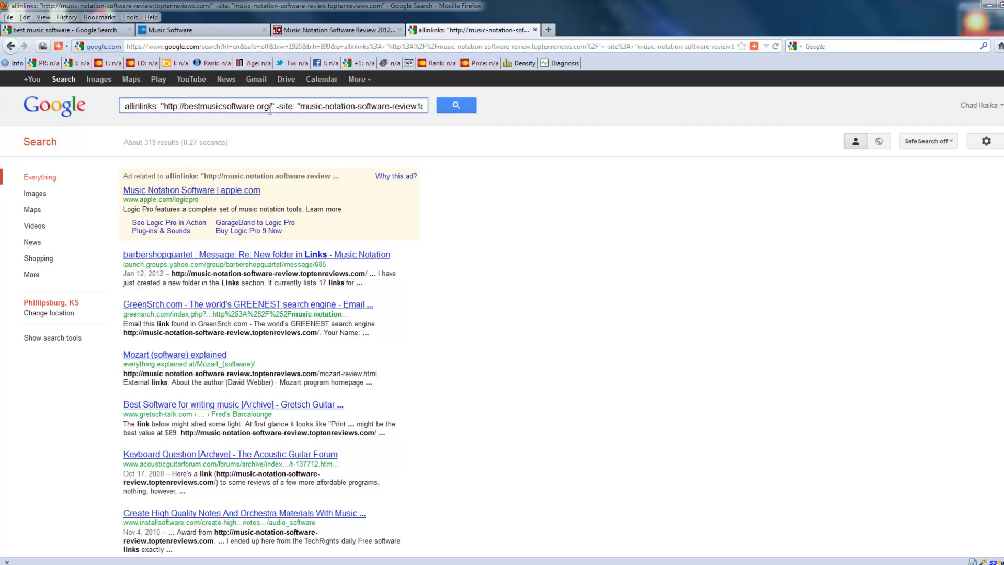
Replace the excluded site in the allinlinks query with bestmusicsoftware.org and run the backlink search.
drag(268, 107, 185, 108)
key(ctrl+c)
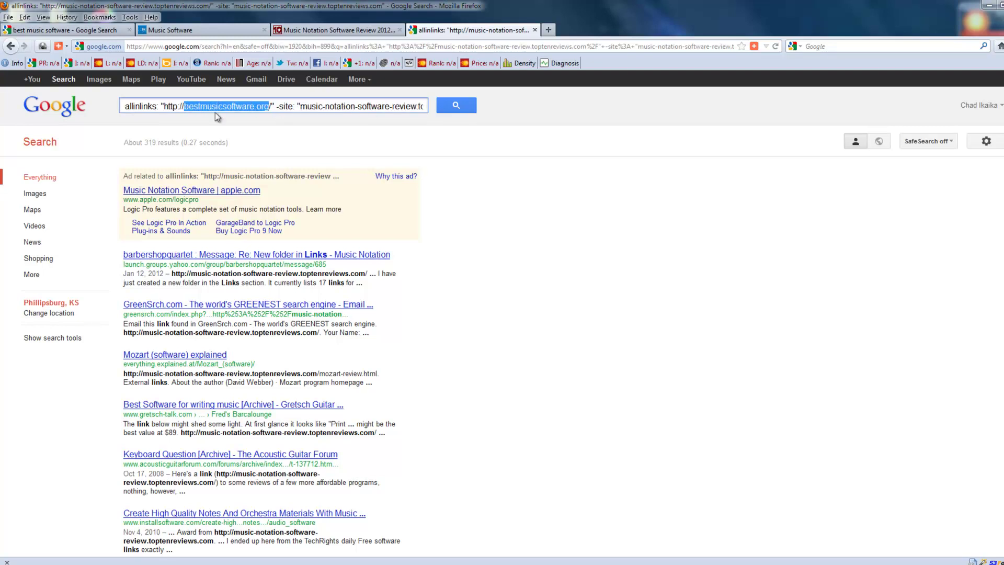
drag(300, 107, 421, 108)
key(ctrl+v)
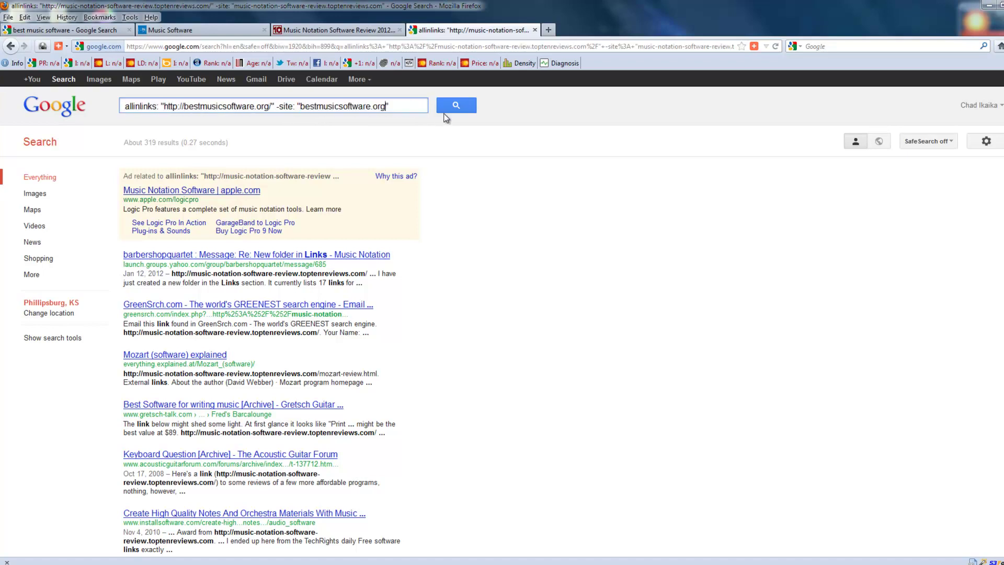
click(455, 106)
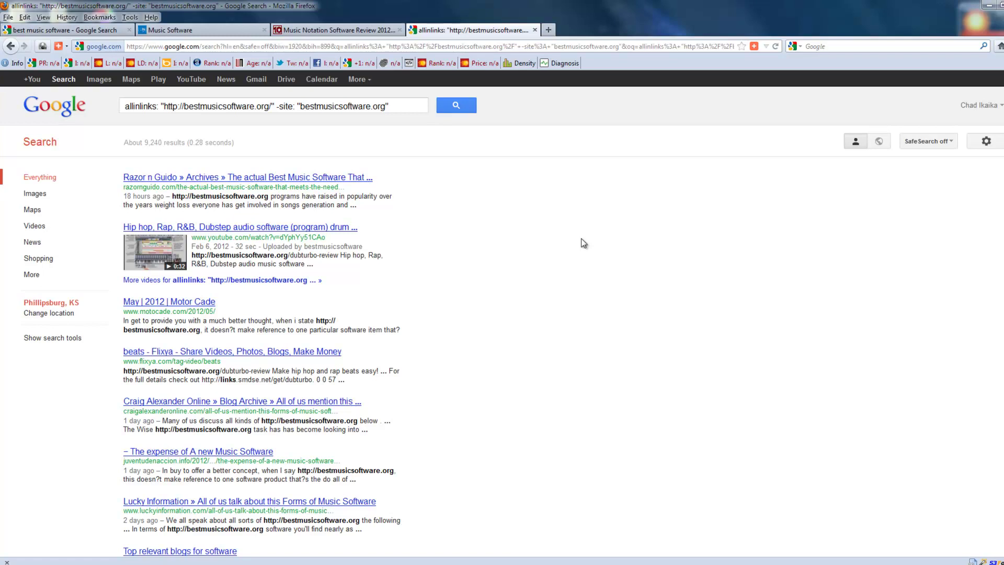
Review the bestmusicsoftware.org backlink results, recheck the Music Notation Software Review 2012 page, and return to the best music software results.
scroll(584, 243, down, 4)
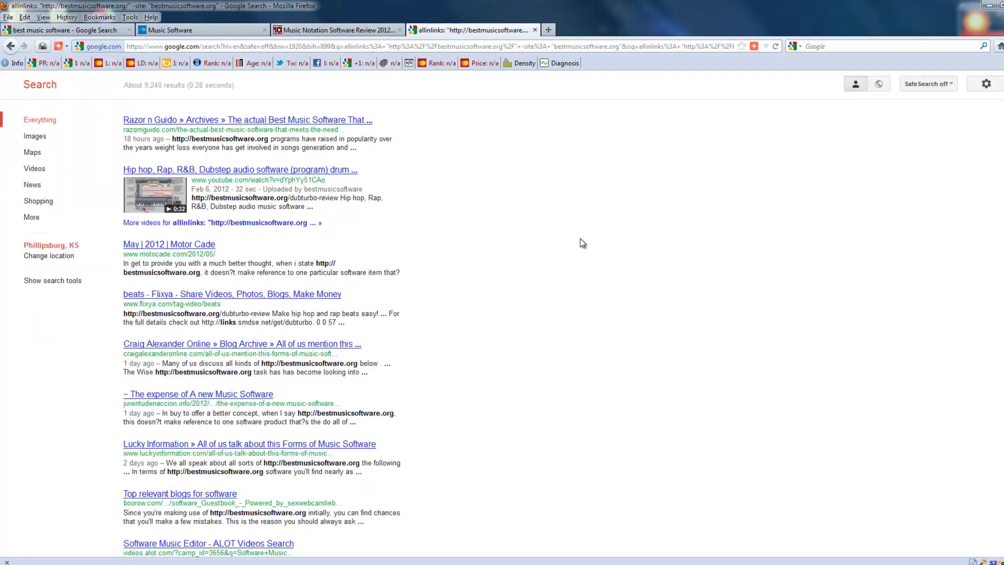
scroll(580, 237, down, 2)
scroll(579, 242, up, 10)
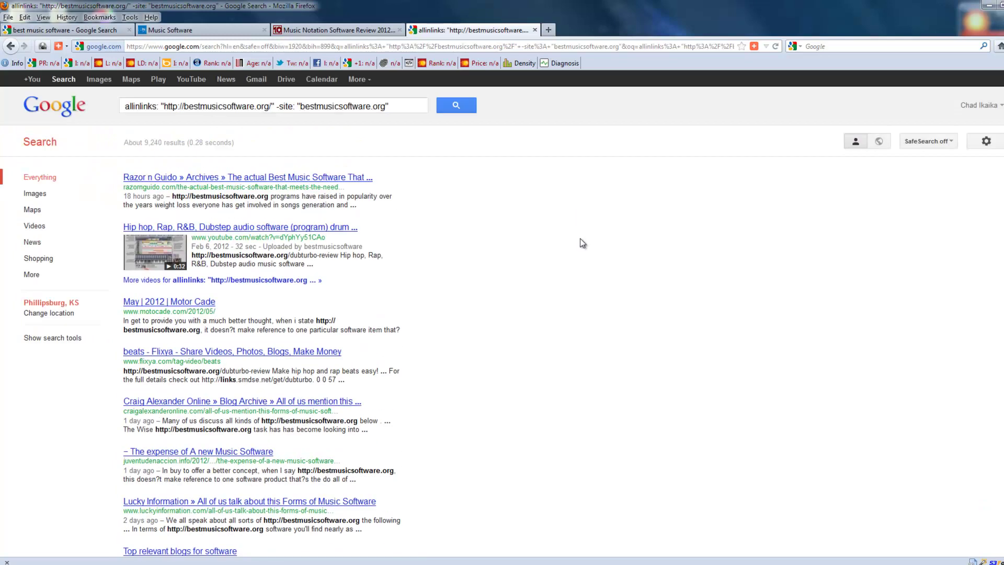
click(328, 29)
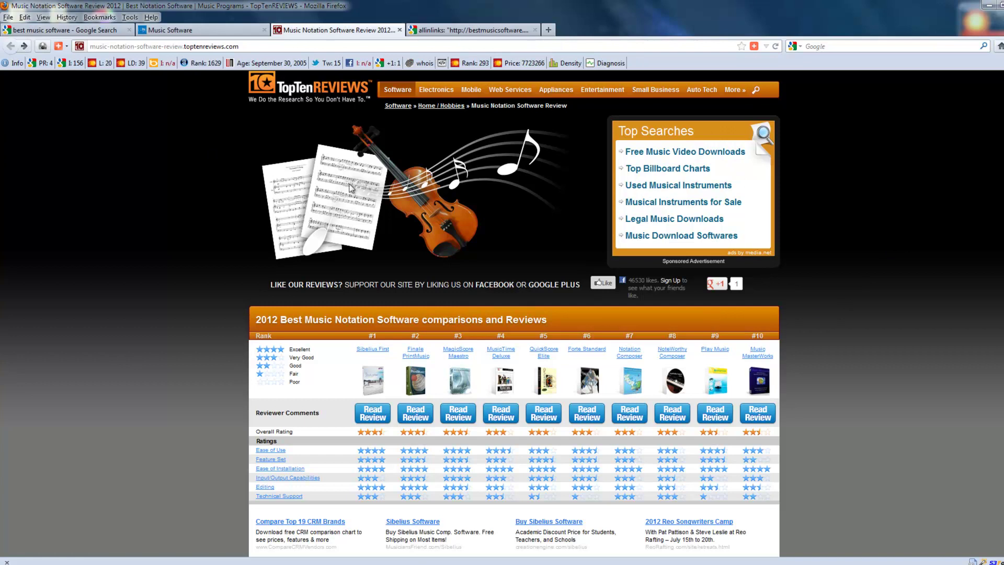
click(101, 30)
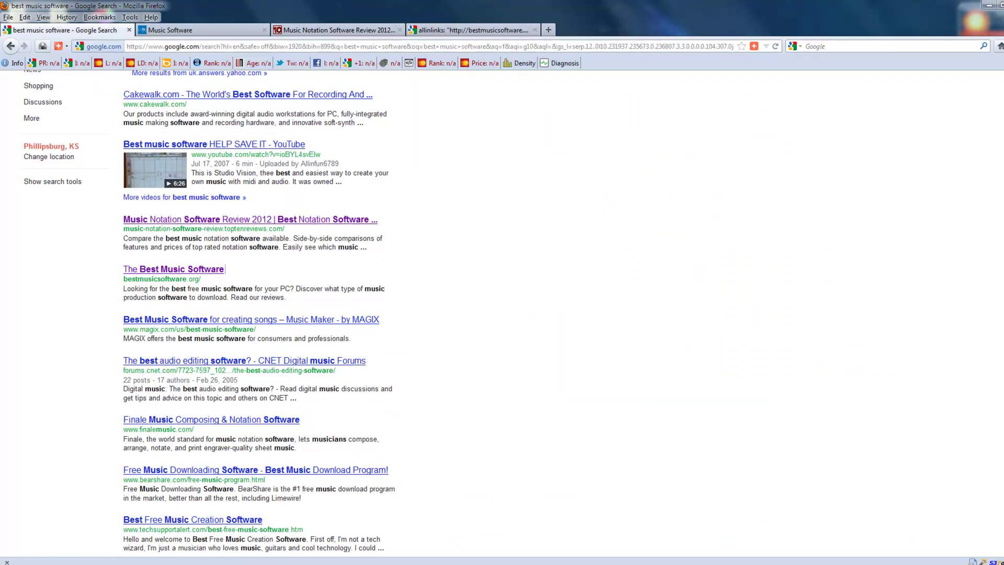
Switch to the Task 3 Research workbook in Excel, copy the "best music recording software" keyword from A5, and return to Firefox.
key(alt+Tab)
click(119, 152)
key(ctrl+c)
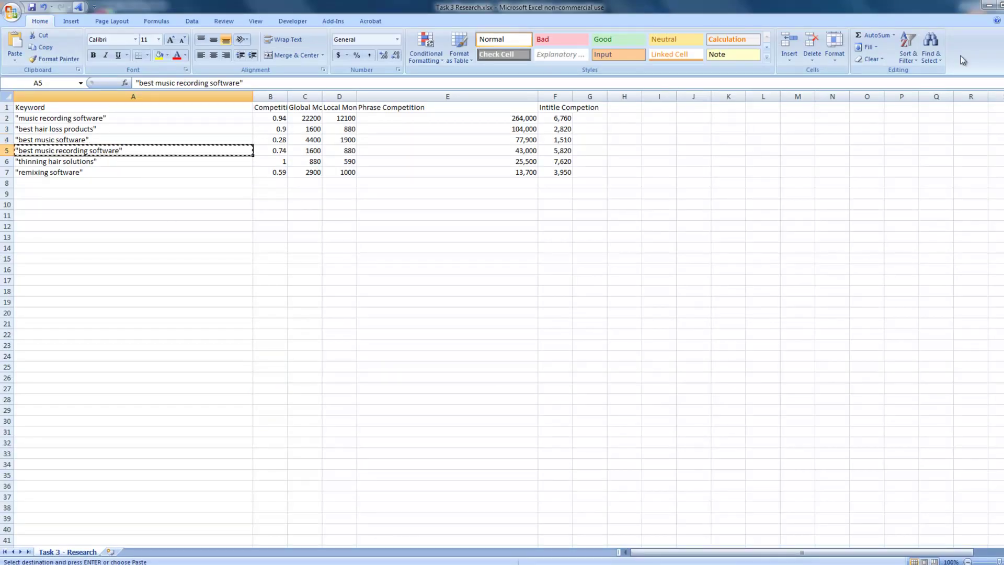
click(988, 5)
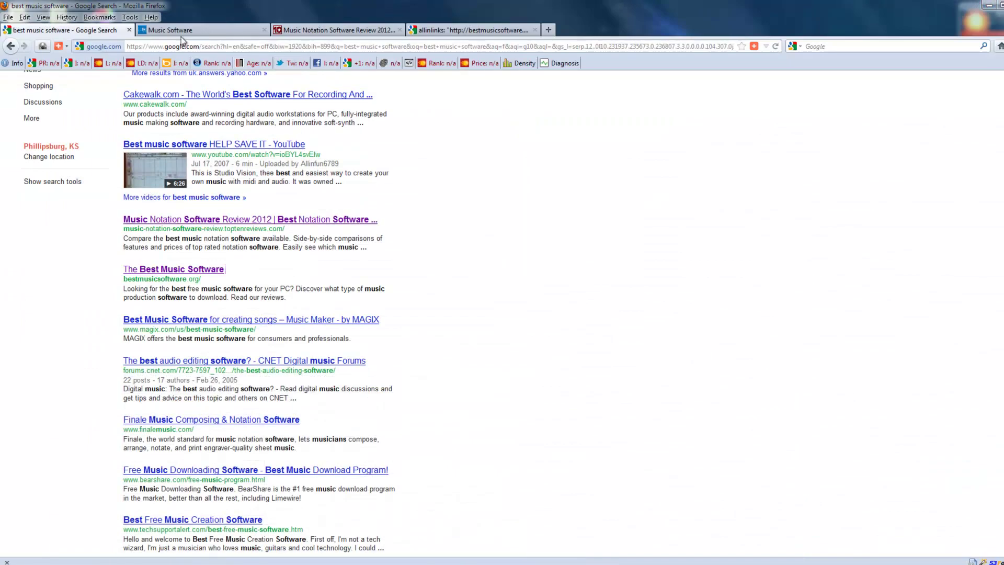
Replace the Google query with the copied keyword without its quotation marks and search for best music recording software.
scroll(633, 254, up, 5)
click(212, 111)
key(ctrl+a)
key(ctrl+v)
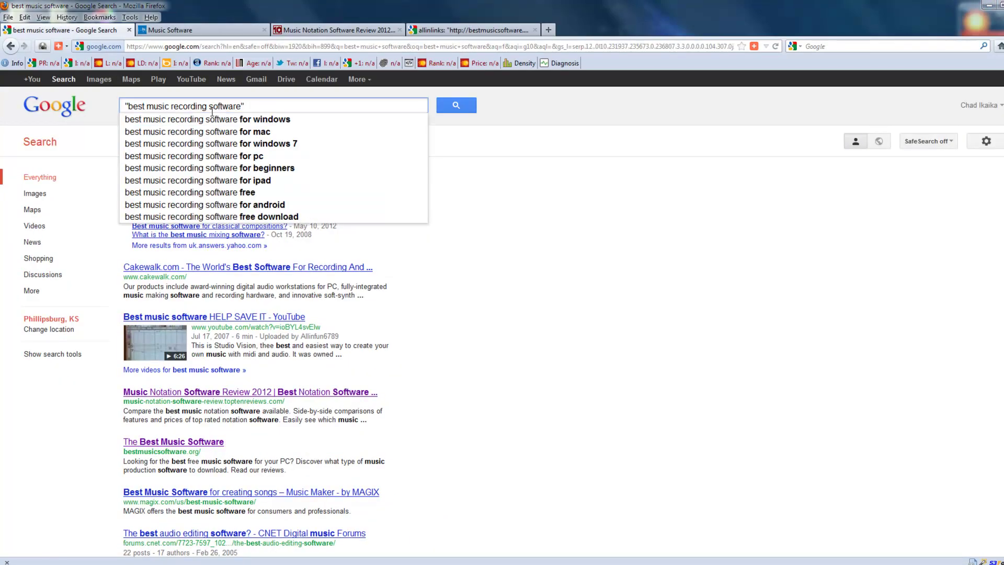
key(BackSpace)
click(127, 104)
key(BackSpace)
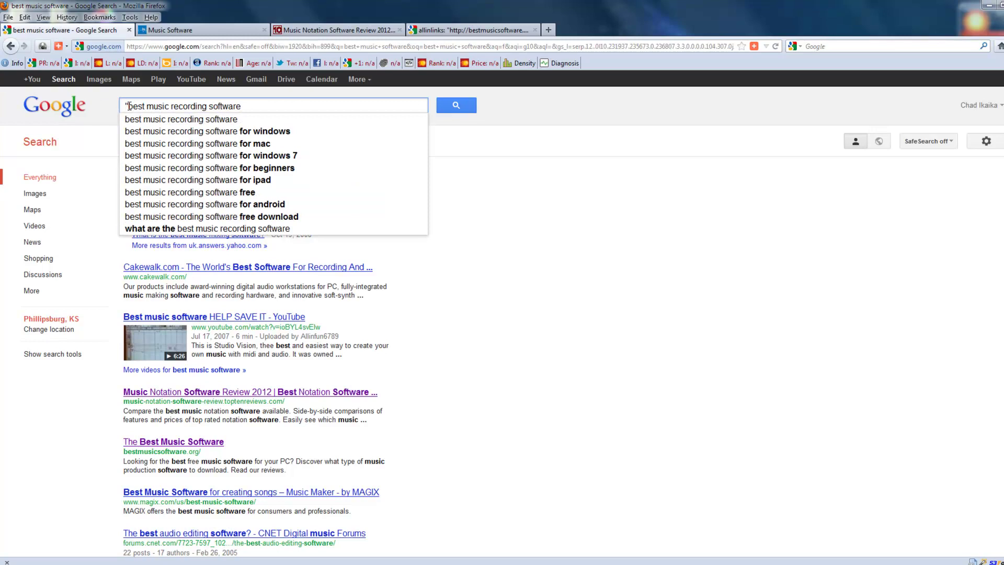
key(BackSpace)
key(Return)
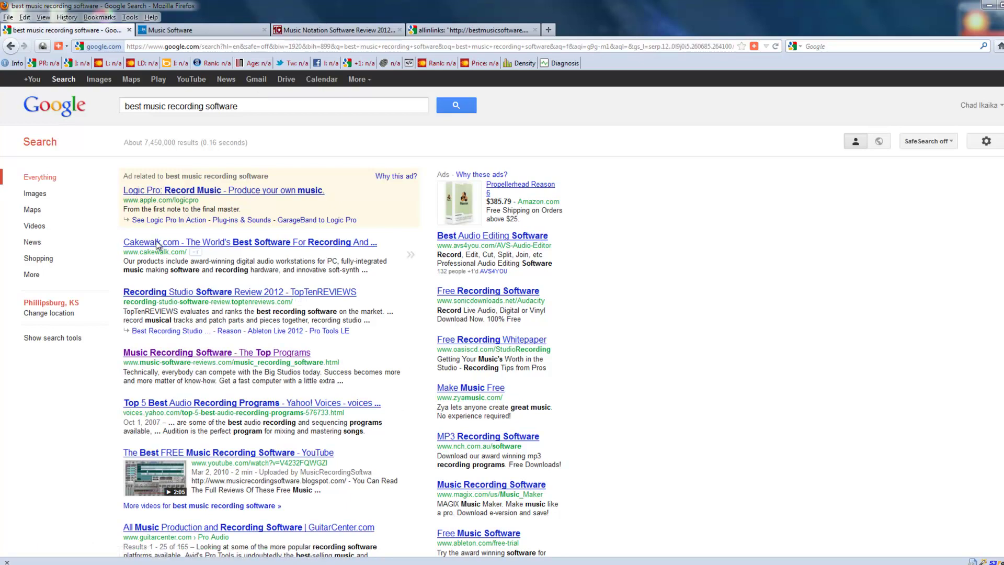
Look through the first-page results for best music recording software, and open the Best Music Composition Software result in a new tab.
drag(256, 111, 107, 108)
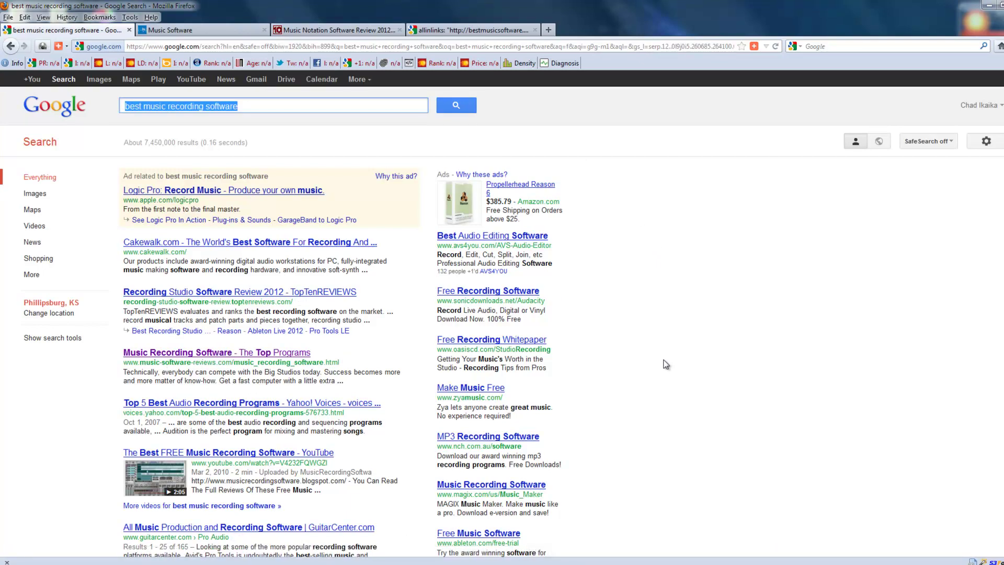
scroll(682, 354, down, 2)
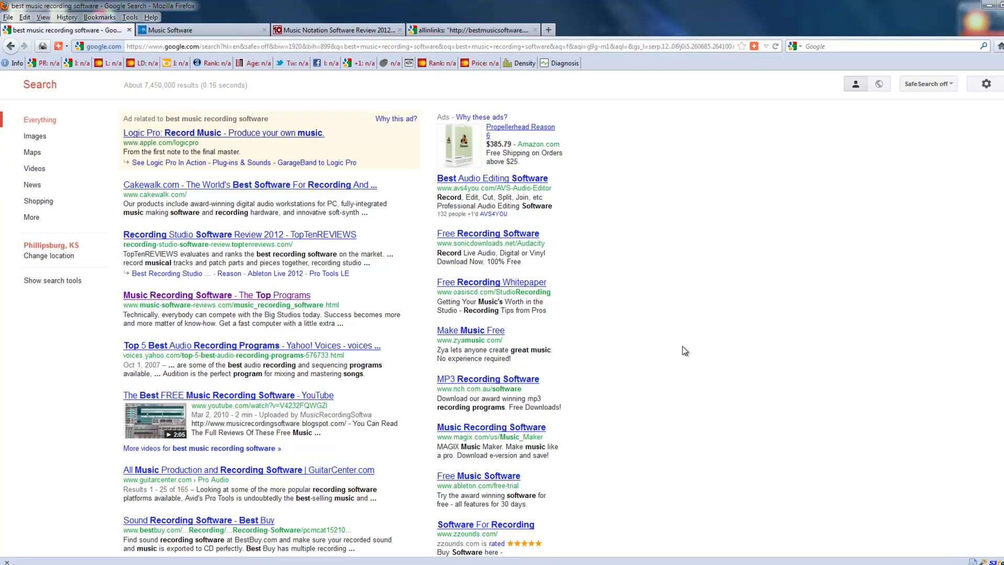
scroll(683, 346, down, 4)
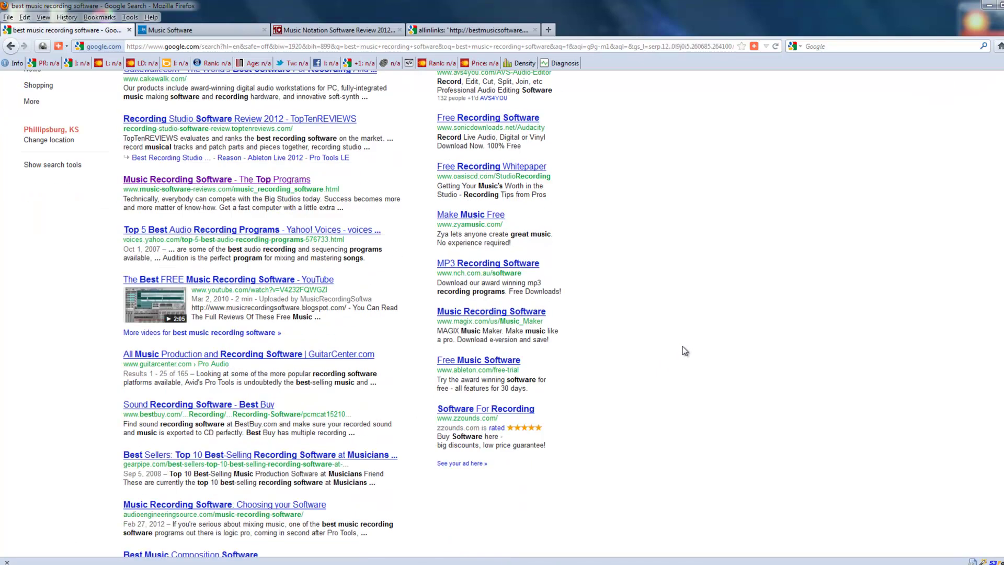
scroll(682, 346, down, 2)
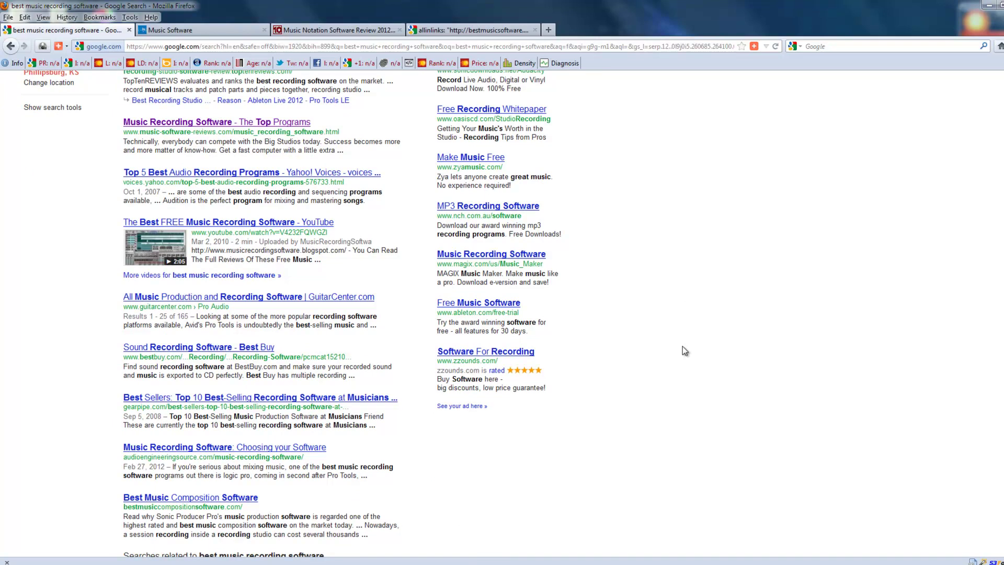
scroll(682, 350, down, 2)
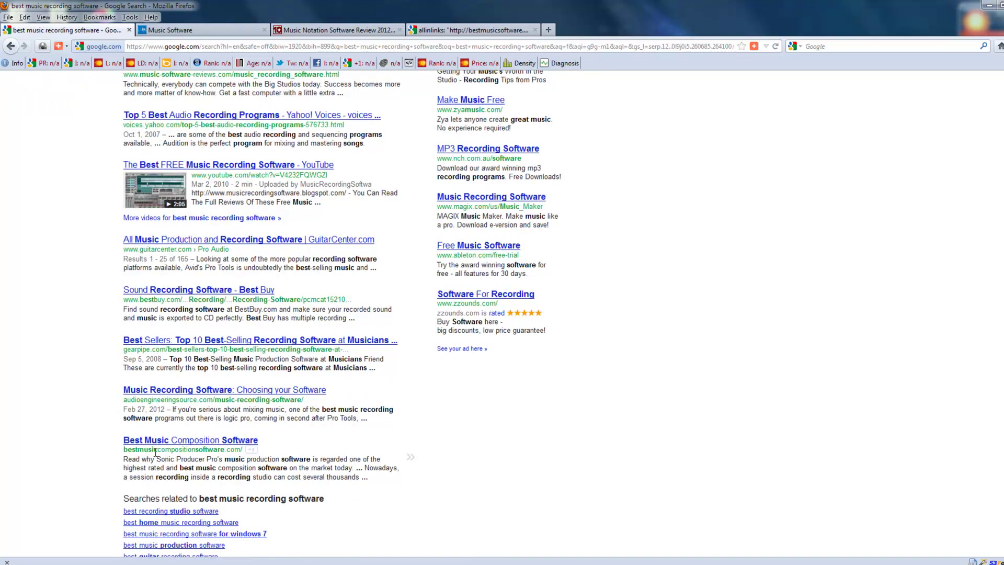
mouse_move(421, 459)
right_click(163, 442)
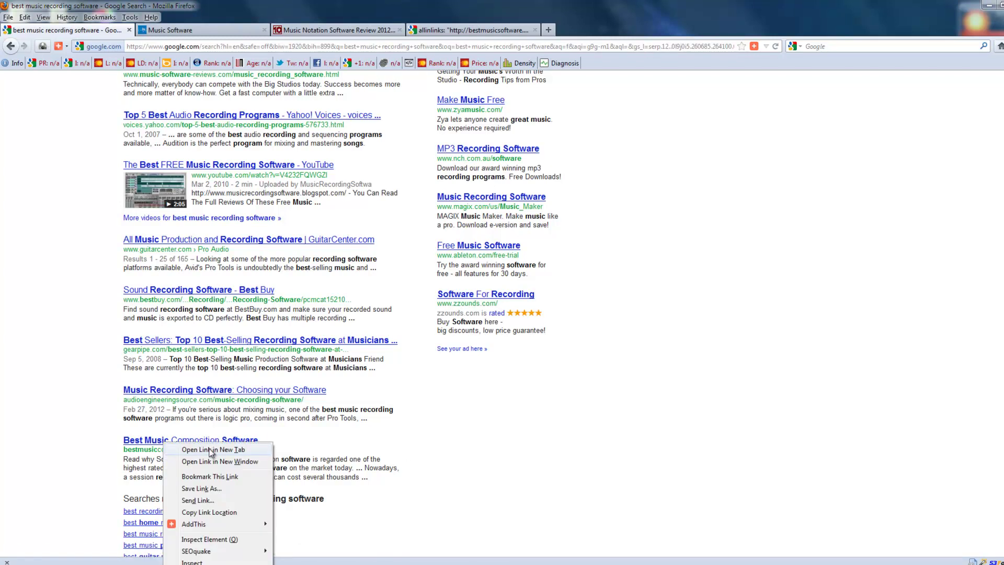
click(211, 450)
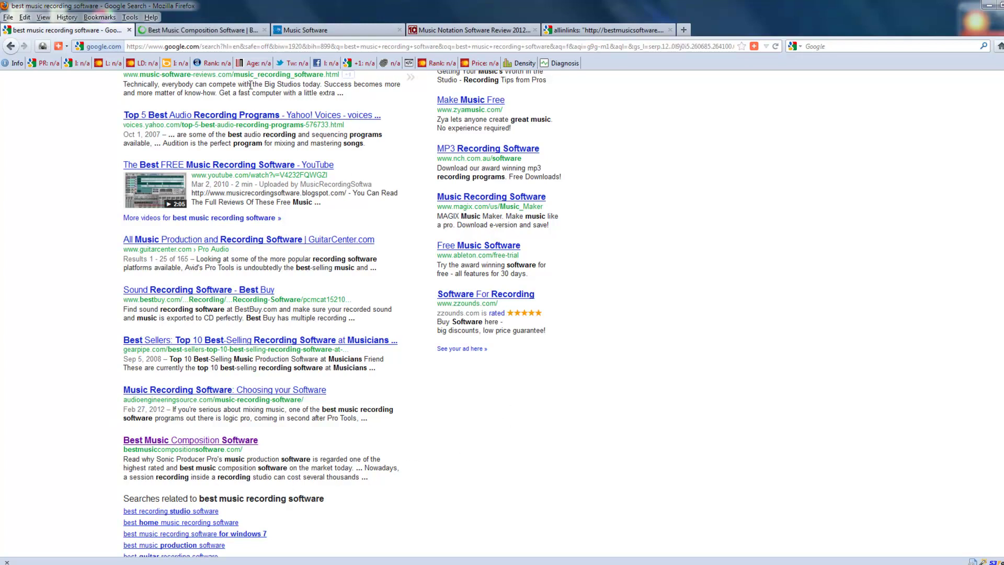
click(183, 30)
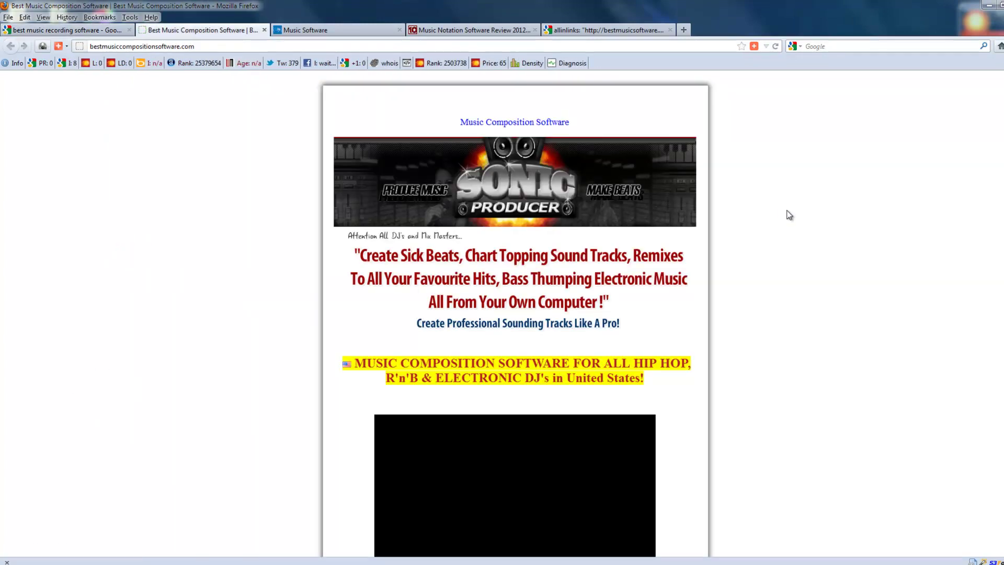
Examine the bestmusiccompositionsoftware.com home page's content down to the footer and copy the page's address.
scroll(852, 244, down, 5)
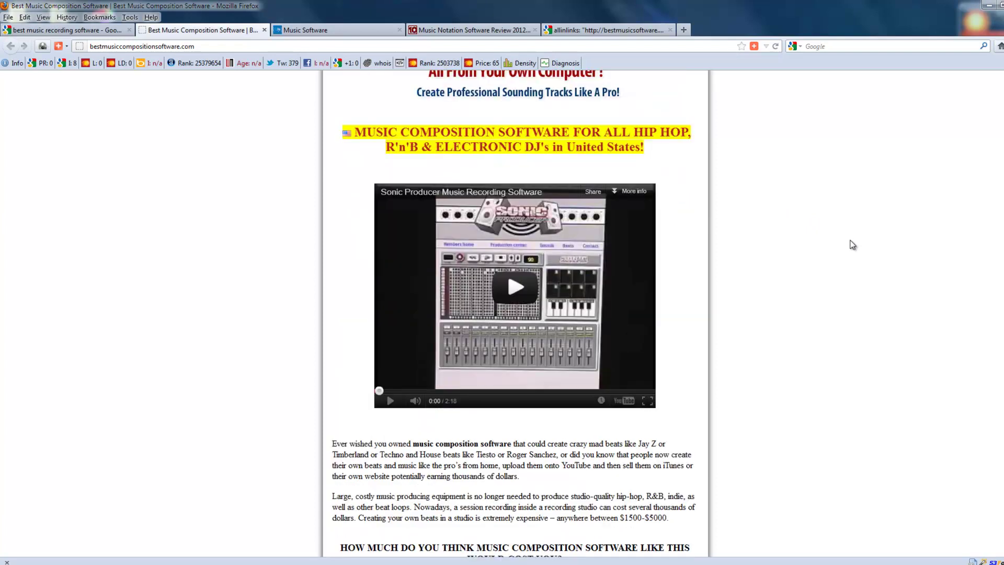
scroll(852, 245, down, 10)
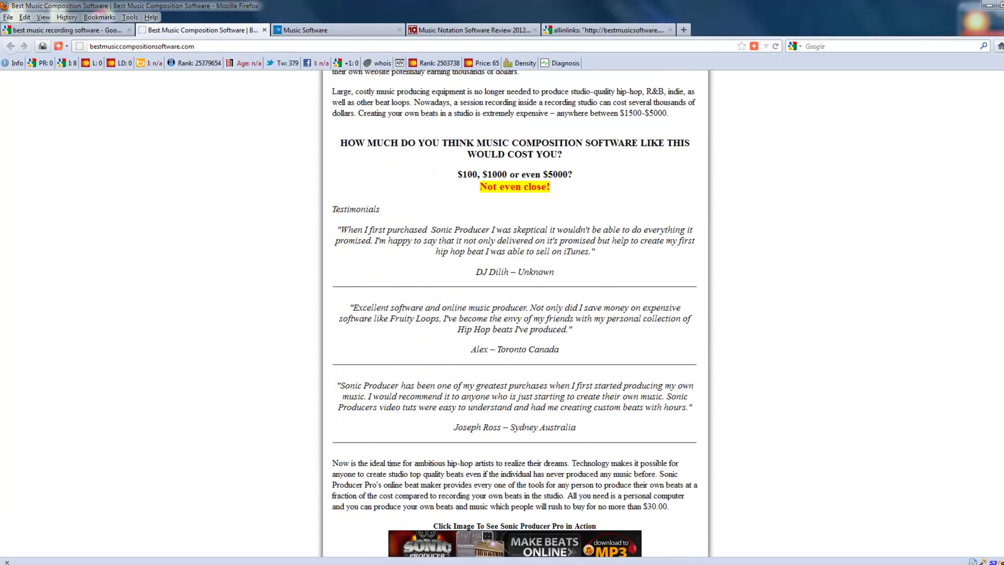
scroll(515, 314, down, 15)
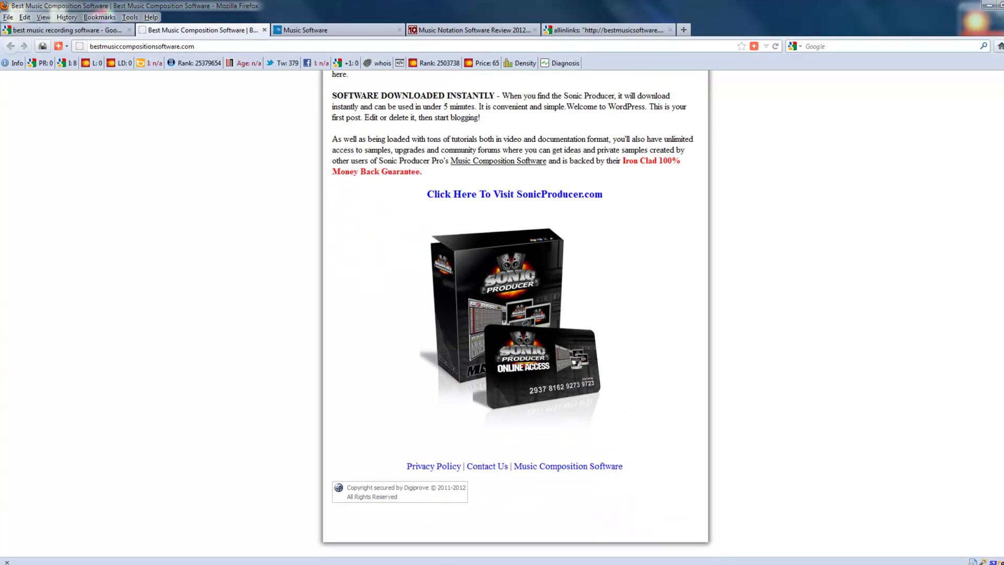
scroll(931, 128, up, 20)
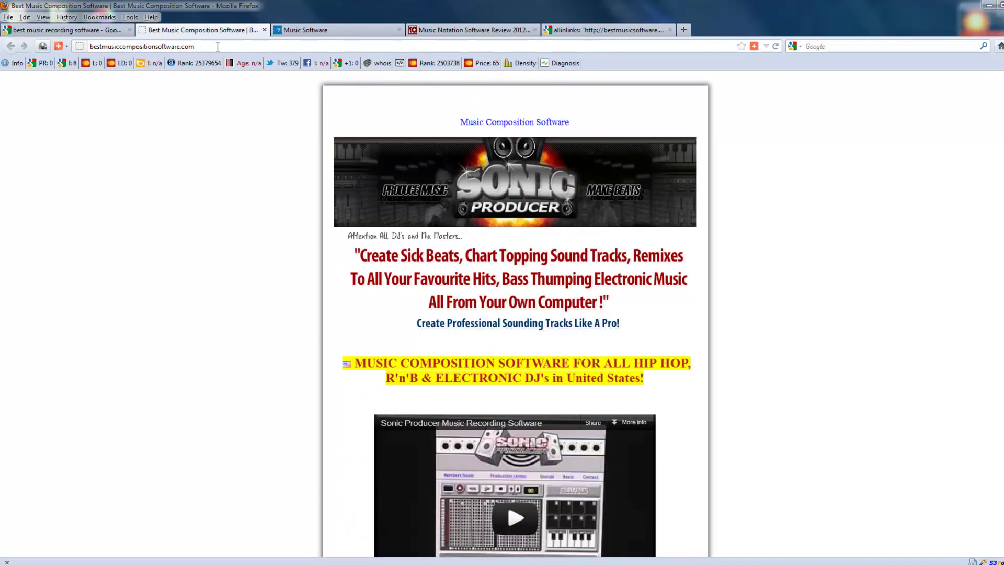
click(161, 47)
right_click(129, 47)
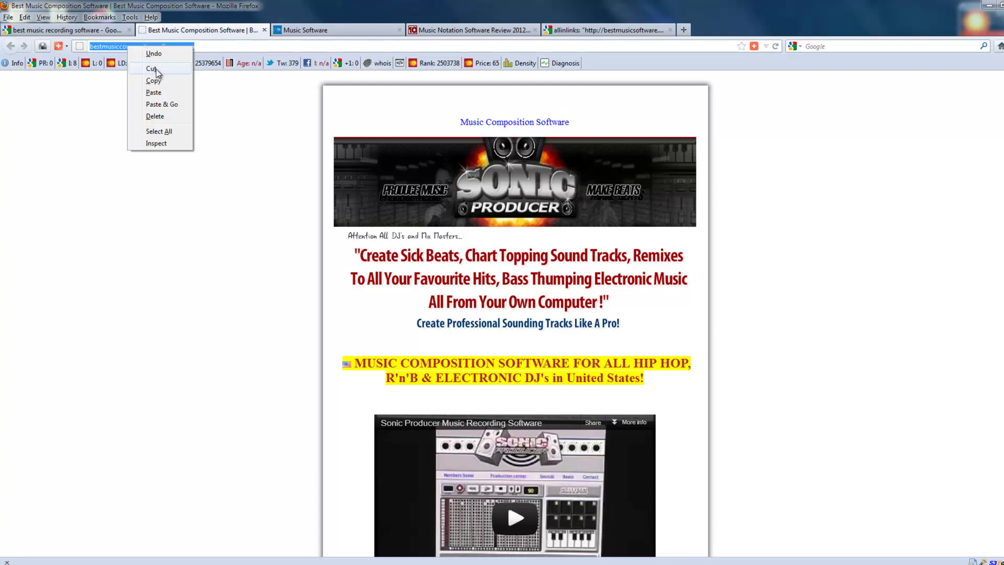
click(154, 81)
Recheck the best music recording software results, and close the Music Notation Software Review 2012 and bestmusicsoftware.org tabs.
click(87, 29)
scroll(593, 272, up, 3)
scroll(592, 272, up, 2)
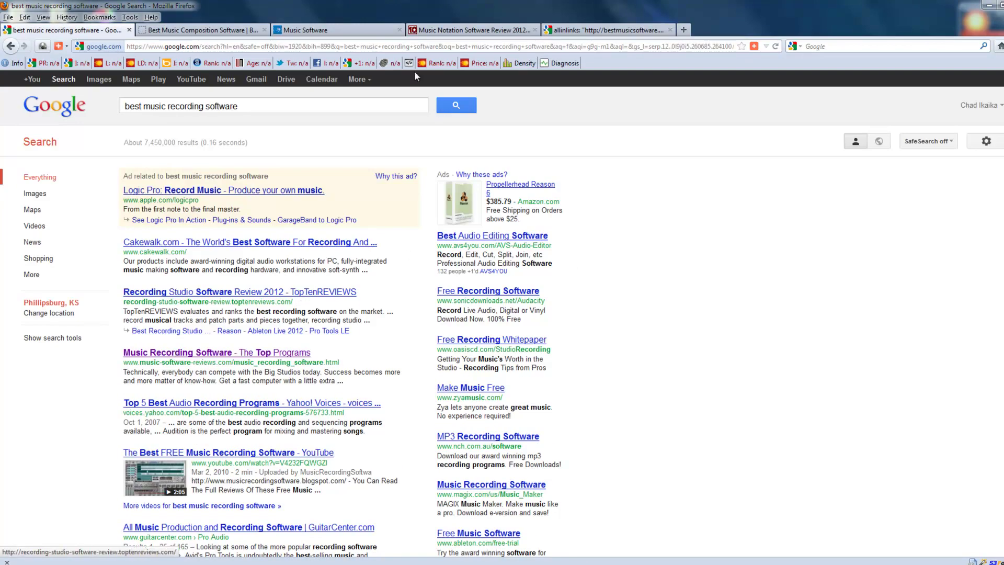
click(523, 31)
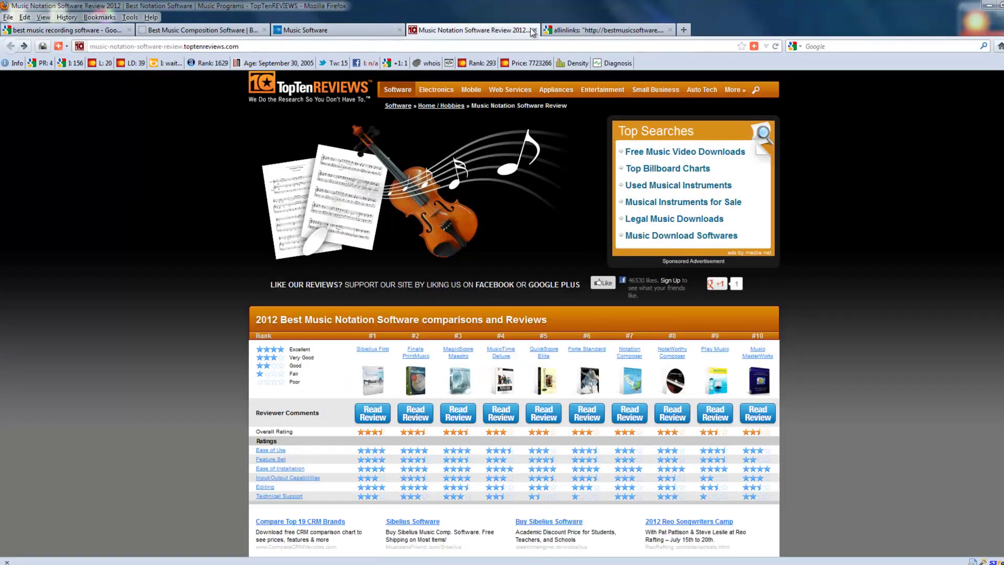
click(535, 30)
click(387, 29)
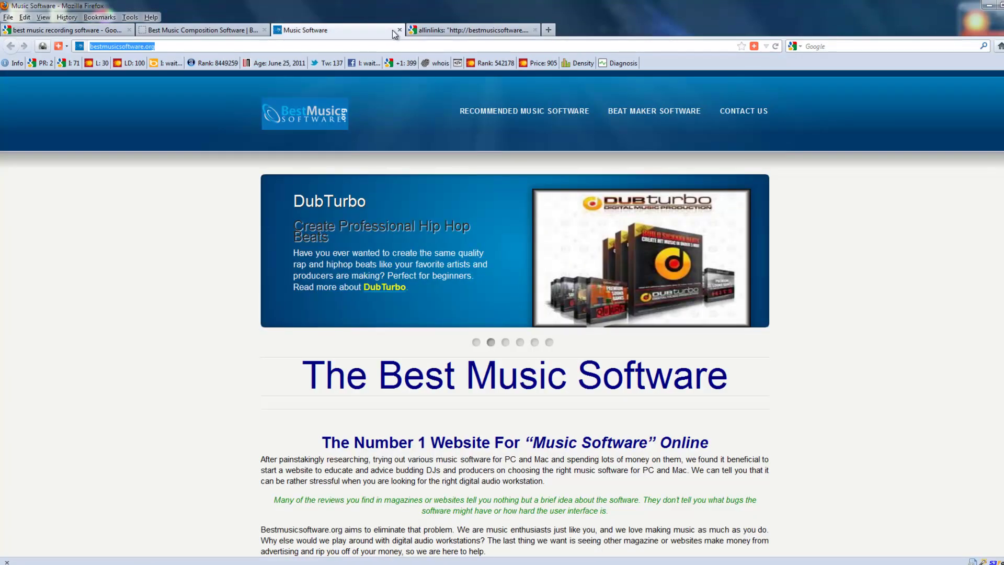
click(399, 29)
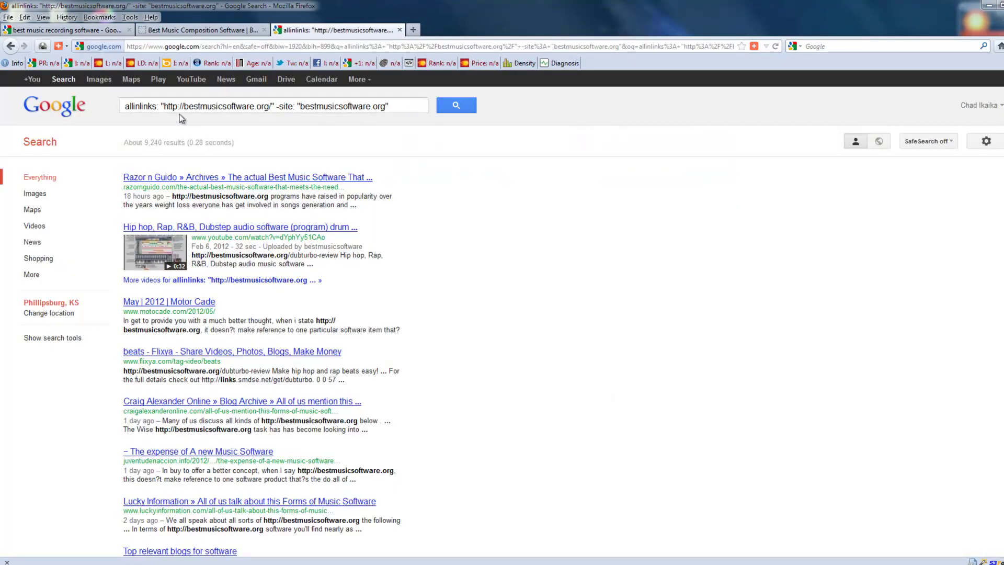
drag(166, 107, 272, 103)
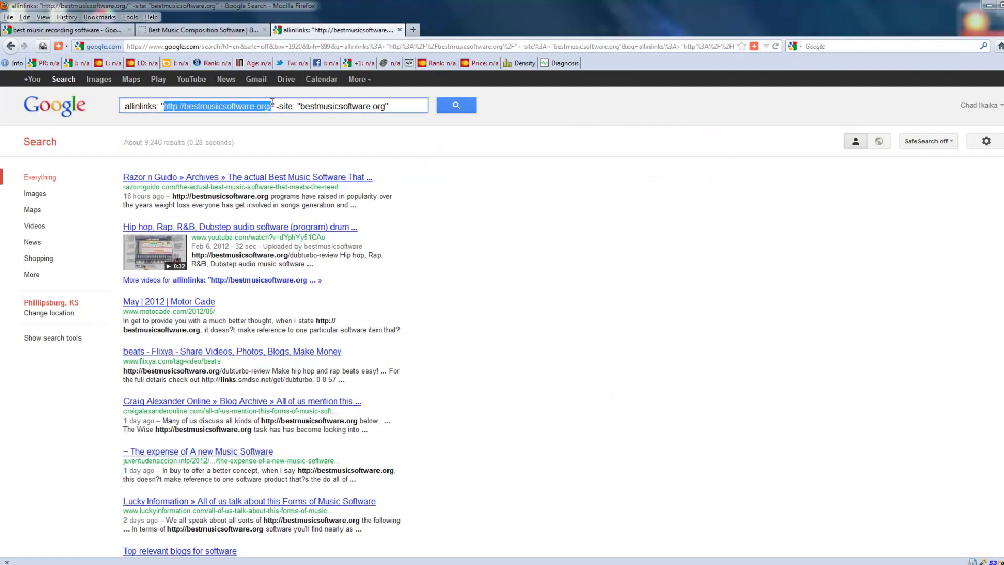
key(ctrl+v)
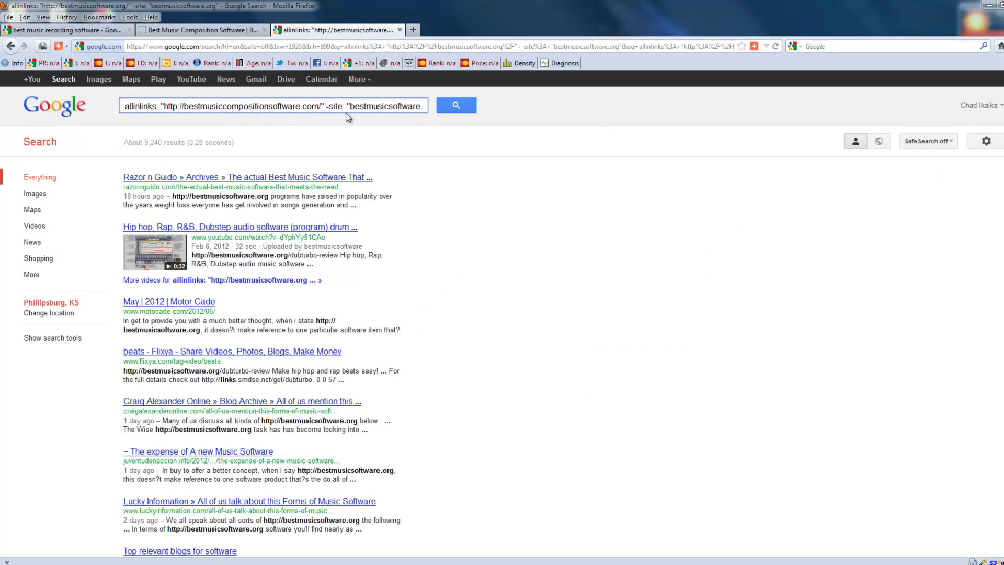
drag(350, 106, 421, 108)
key(ctrl+v)
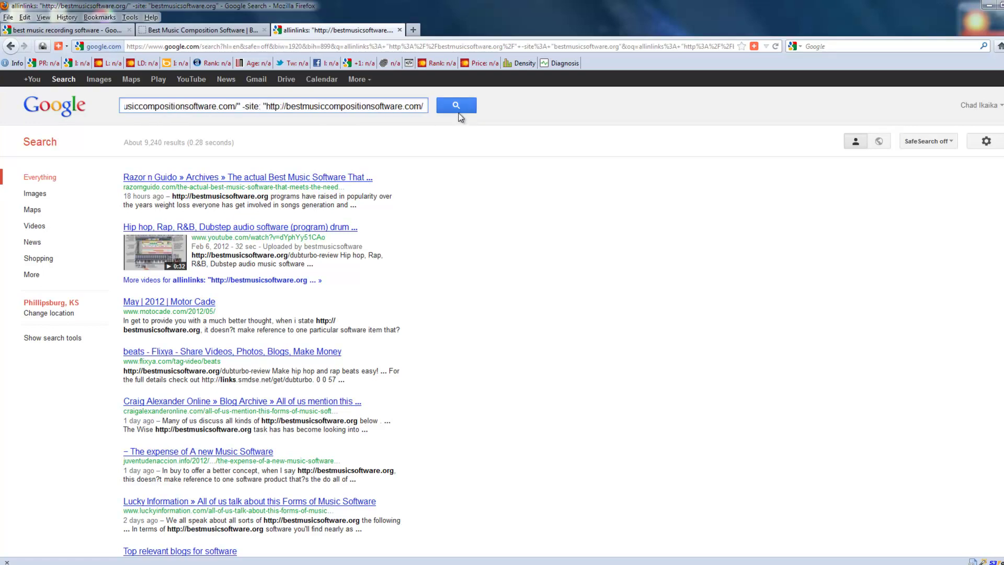
text(")
key(shift+Left)
key(shift+Left)
key(shift+Left)
key(shift+Left)
key(shift+Left)
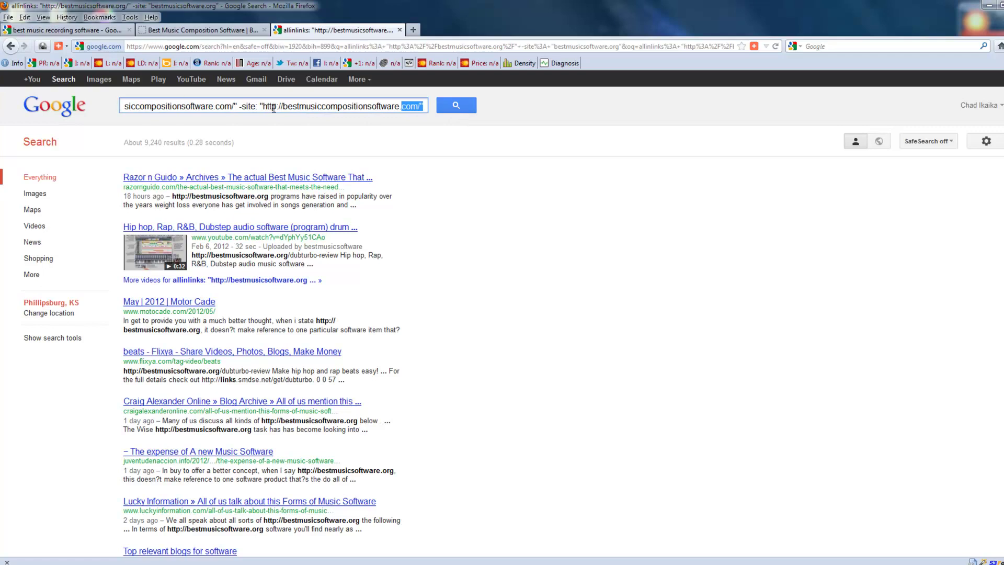
drag(283, 106, 265, 106)
key(BackSpace)
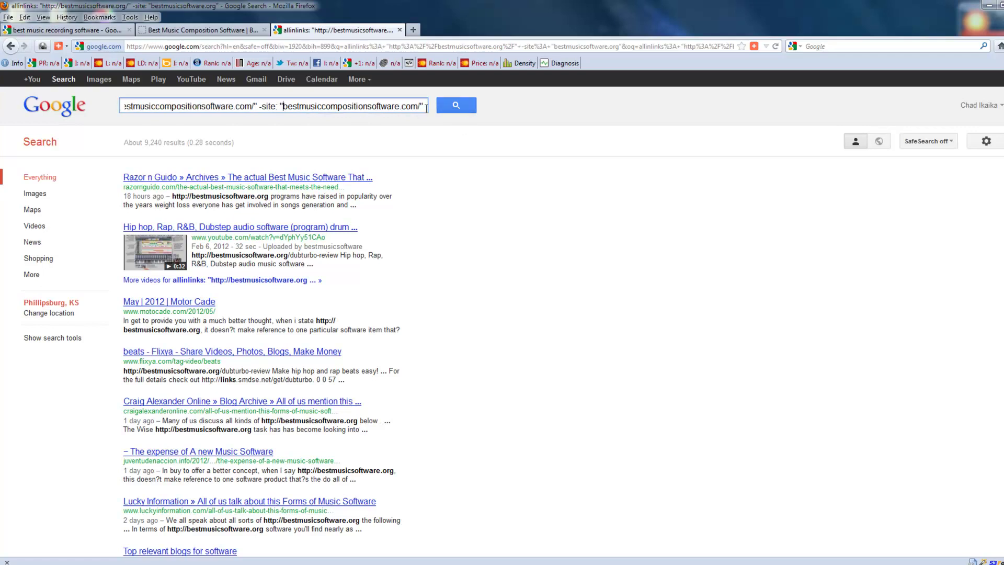
click(455, 105)
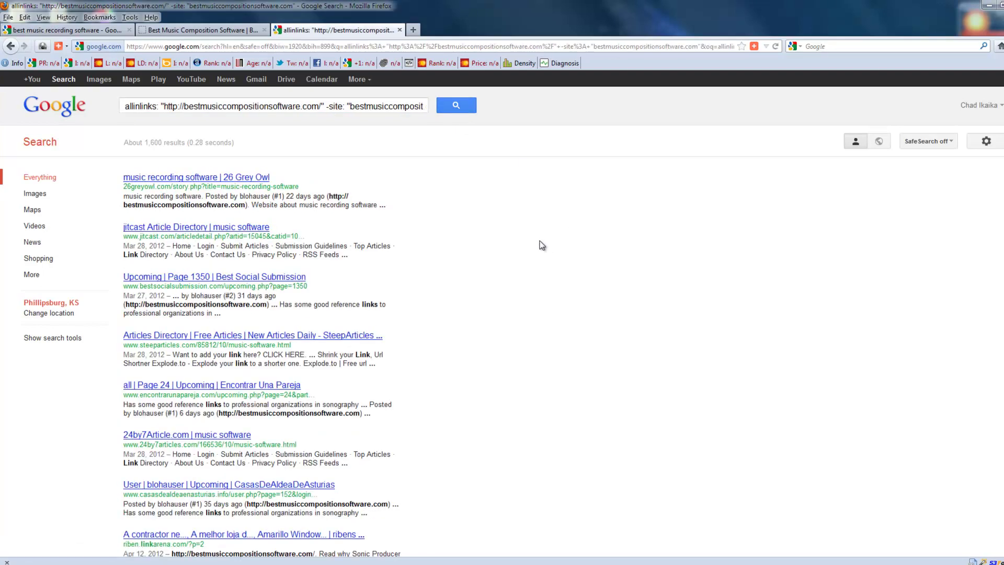
Check the backlink query and its result count for bestmusiccompositionsoftware.com.
click(268, 106)
drag(268, 107, 121, 106)
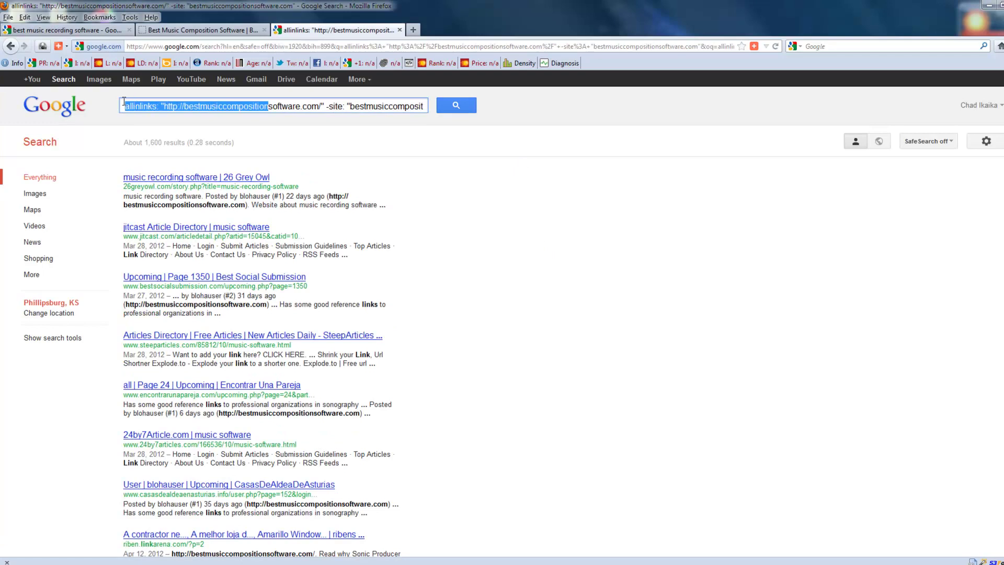
drag(165, 144, 153, 144)
click(503, 280)
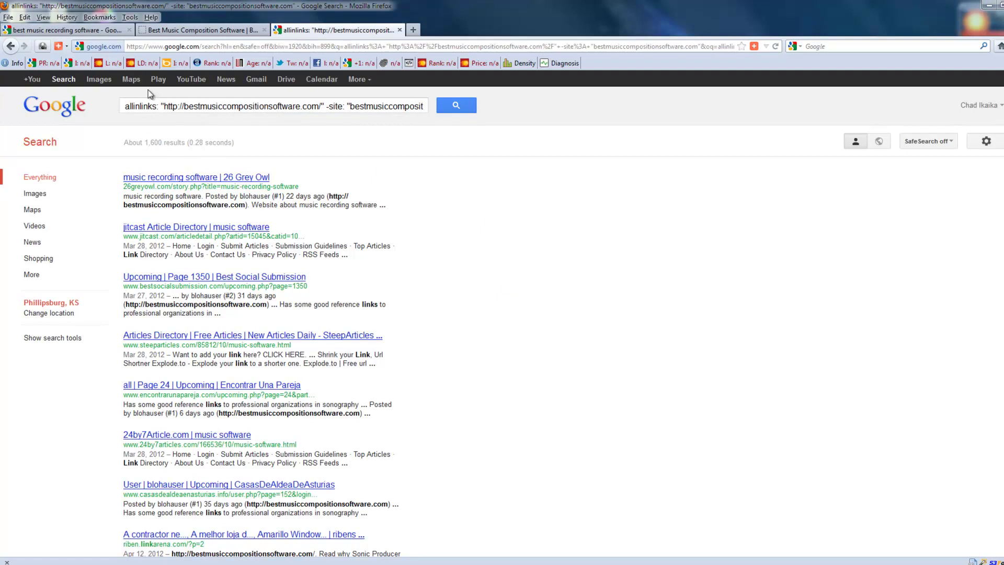
From the best music recording software results, open the TopTenREVIEWS Recording Studio Software Review 2012 page in a new tab and view it.
click(97, 34)
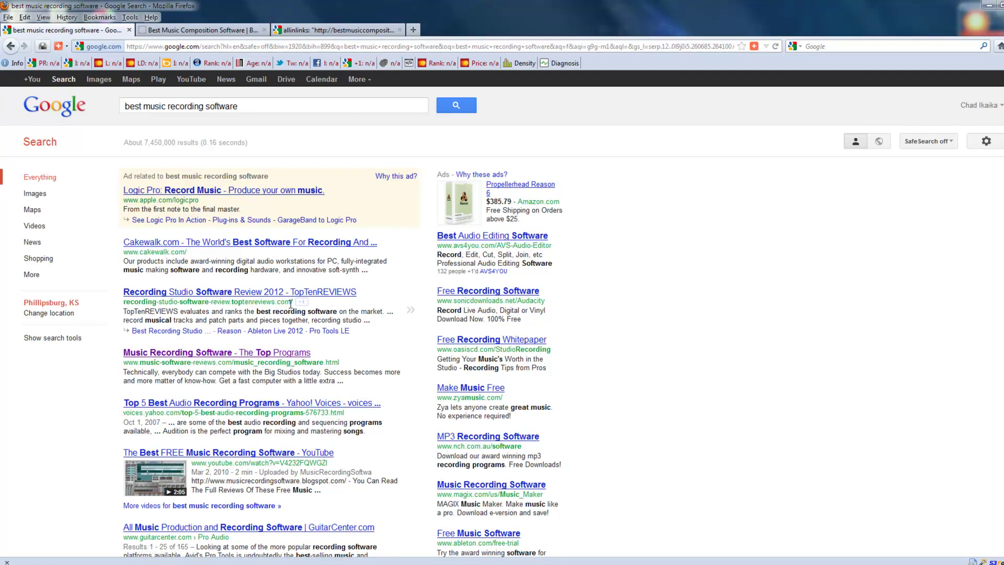
right_click(235, 293)
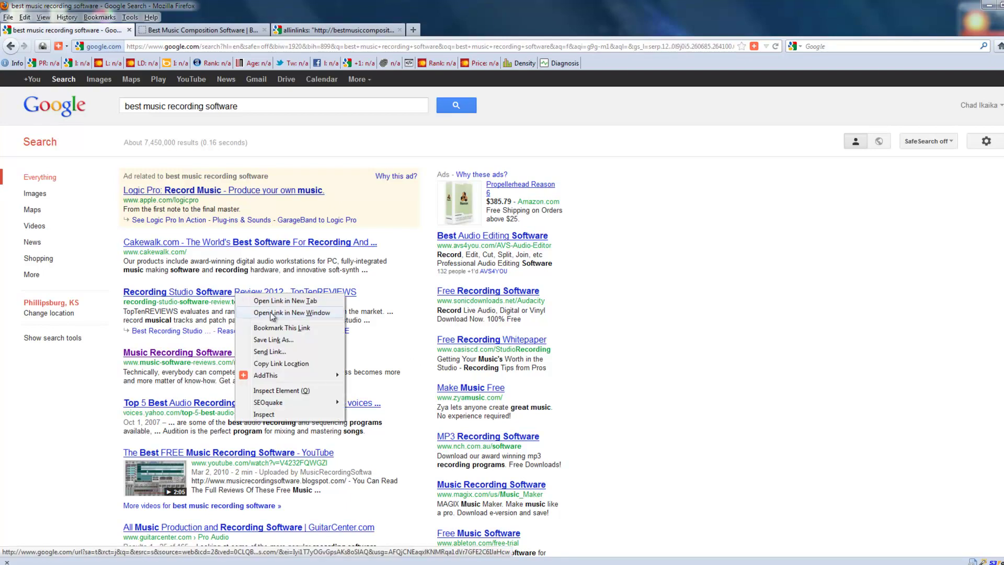
click(276, 305)
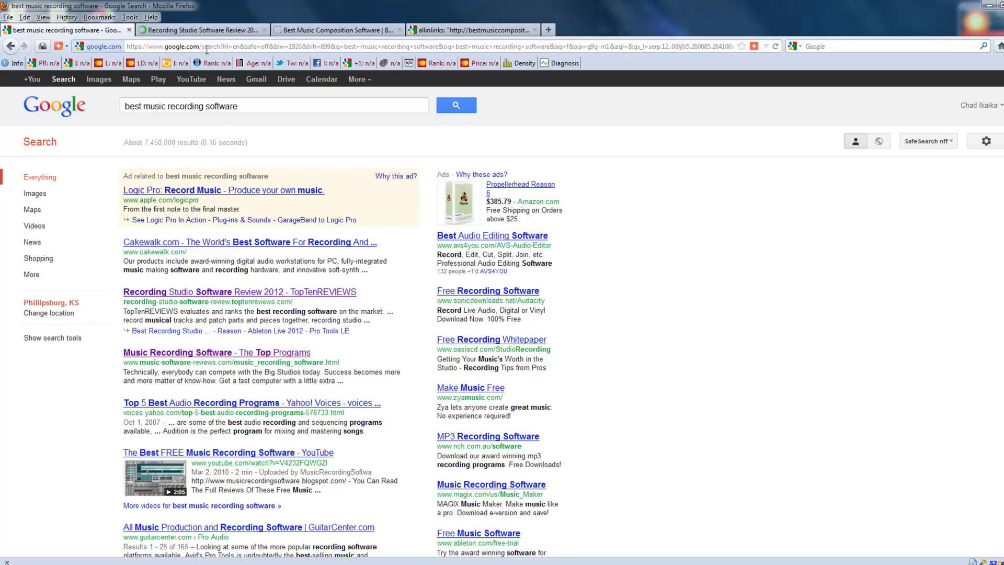
click(213, 32)
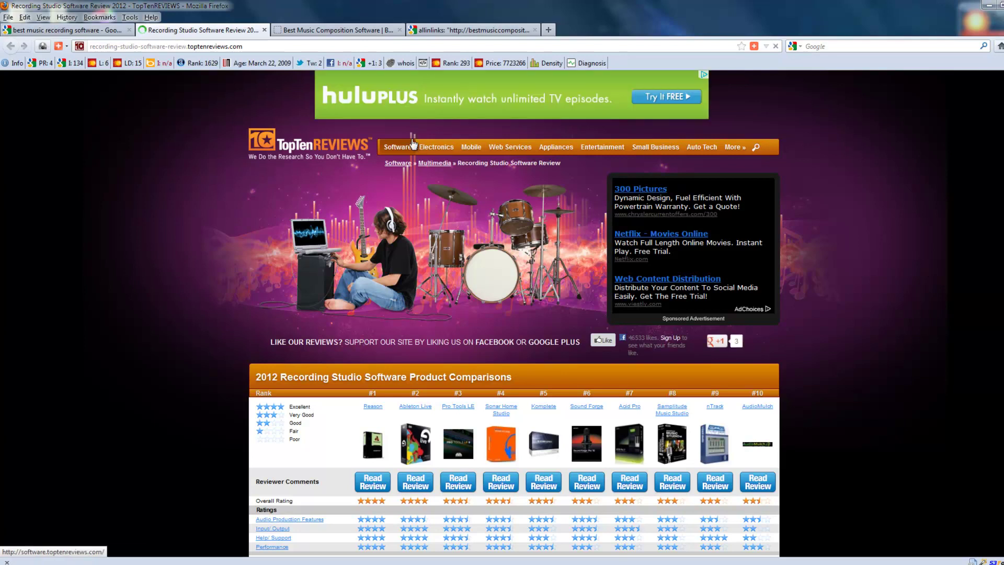
Check the best music recording software row in the research spreadsheet, and compare the Google results with the TopTenREVIEWS page.
key(alt+Tab)
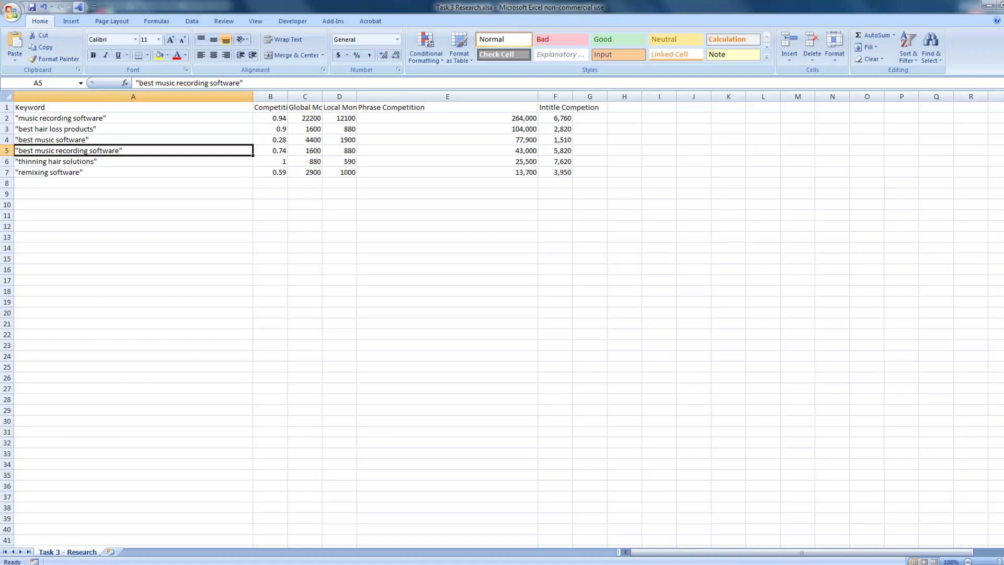
key(alt+Tab)
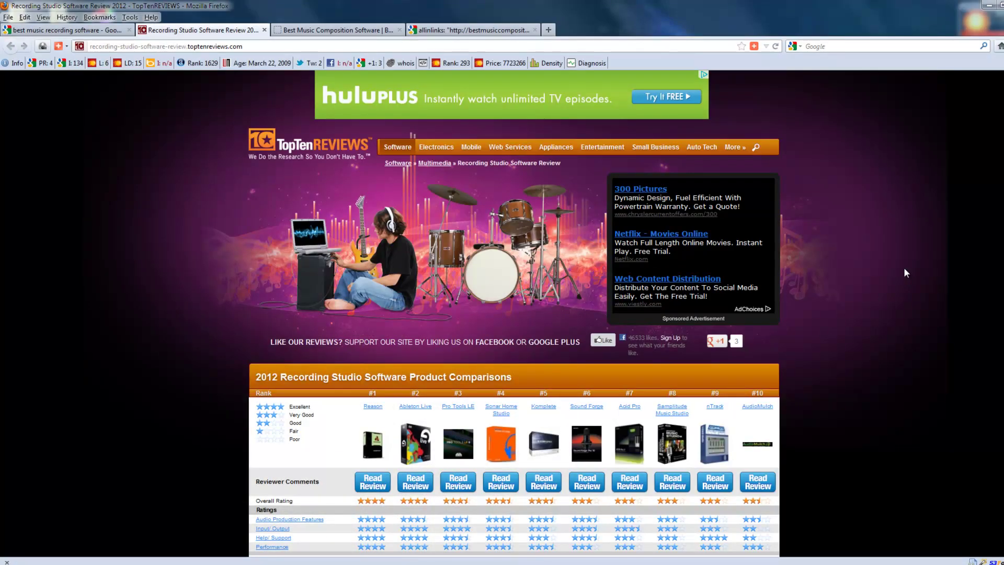
click(58, 30)
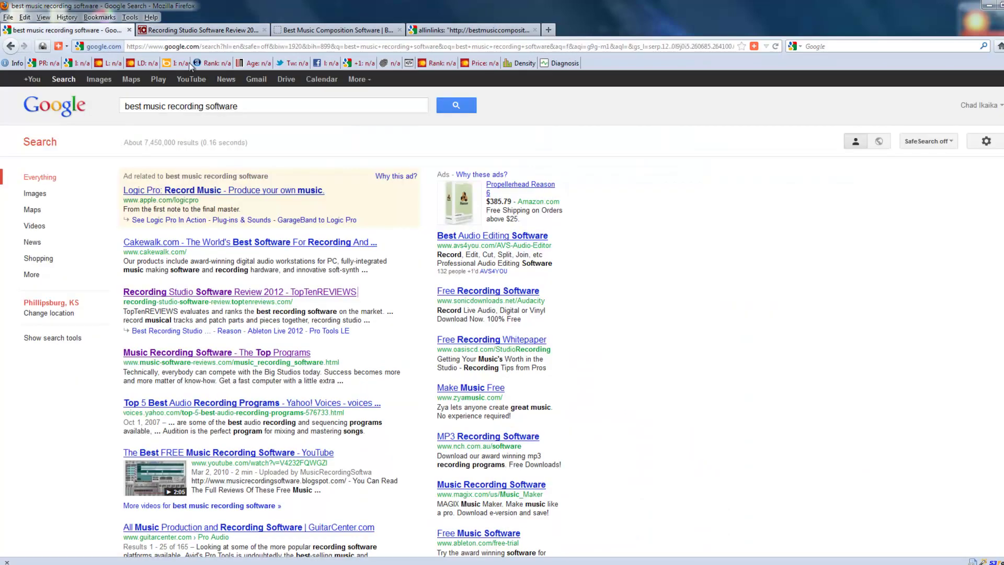
click(199, 30)
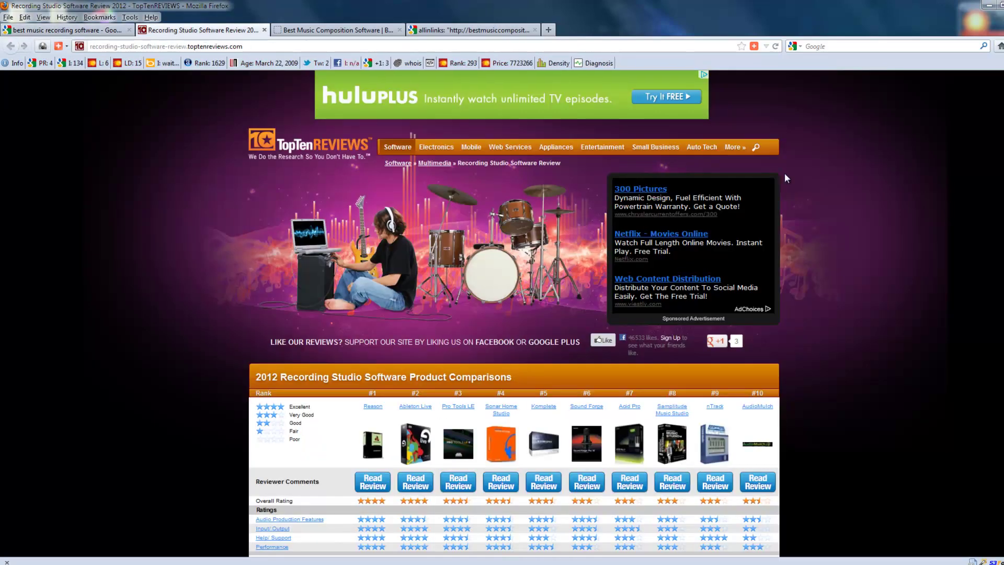
Browse the TopTenREVIEWS Electronics and Software sections, and return to the Recording Studio Software Review page.
click(430, 149)
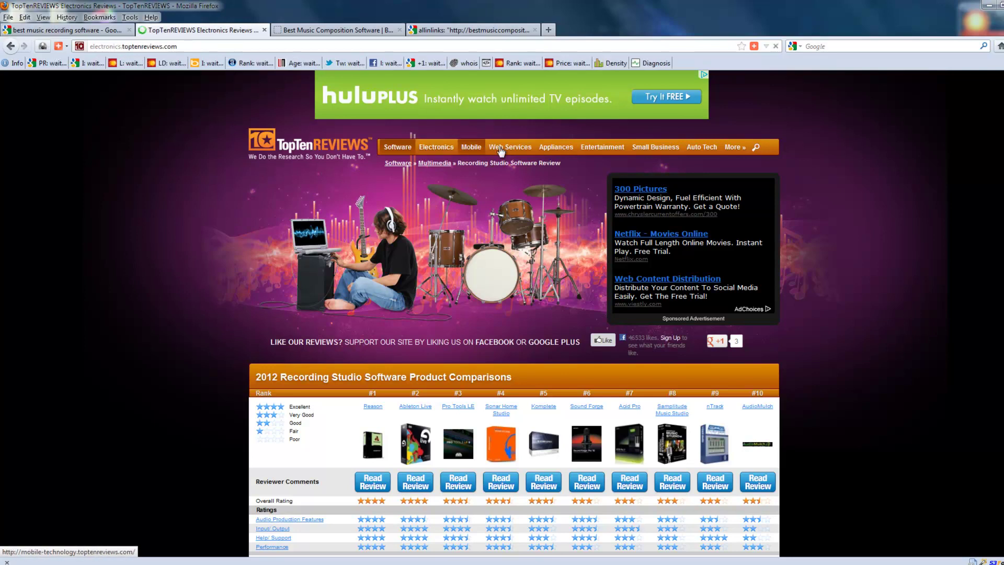
click(411, 150)
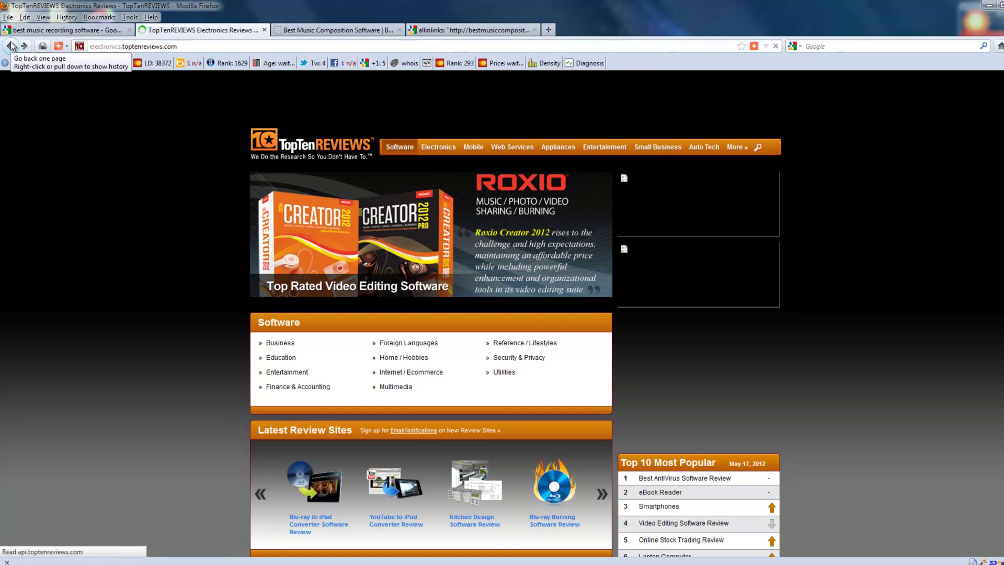
click(11, 46)
click(11, 46)
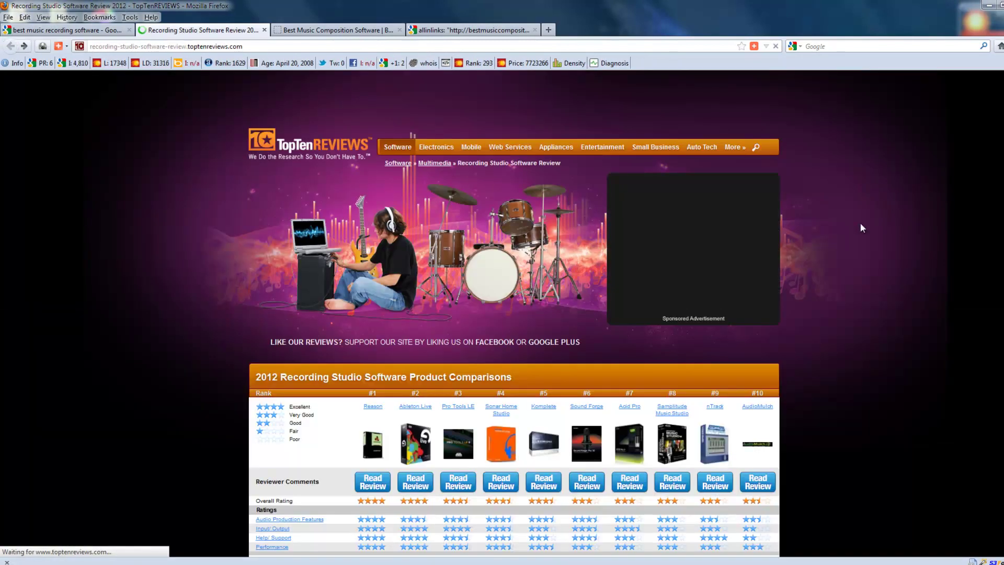
Examine the recording studio software comparison and its Reason review, and return to the Google results.
scroll(853, 333, down, 3)
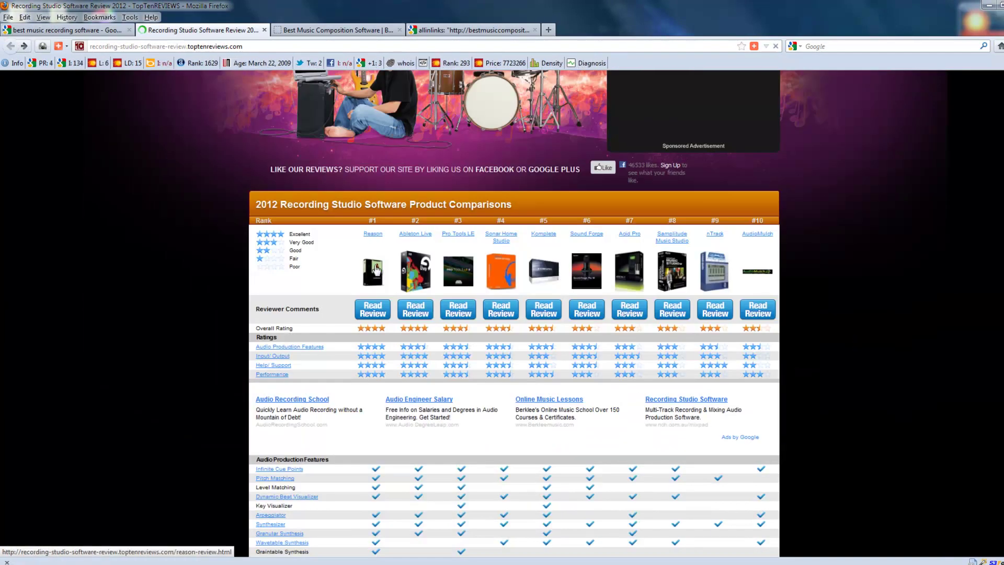
click(373, 236)
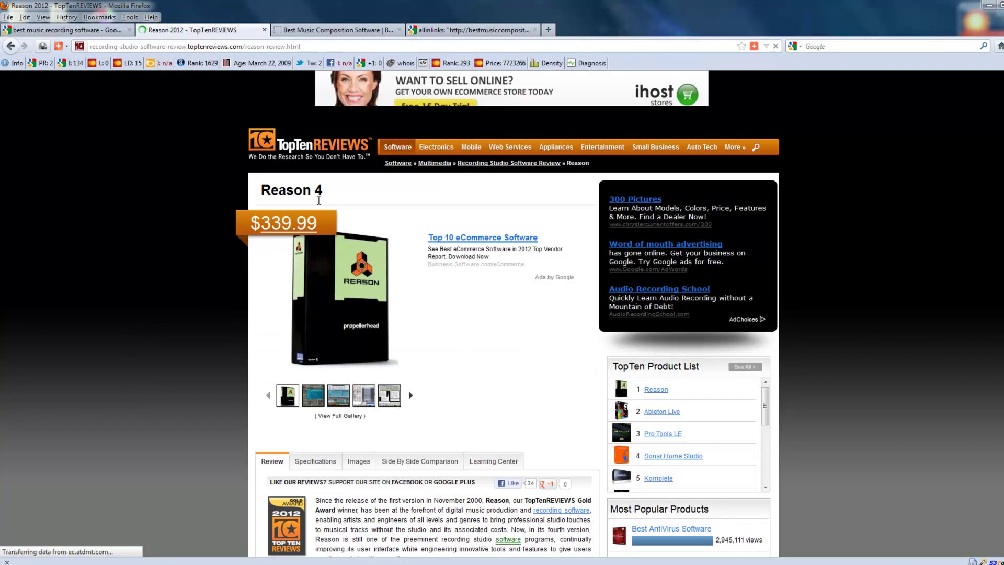
click(103, 33)
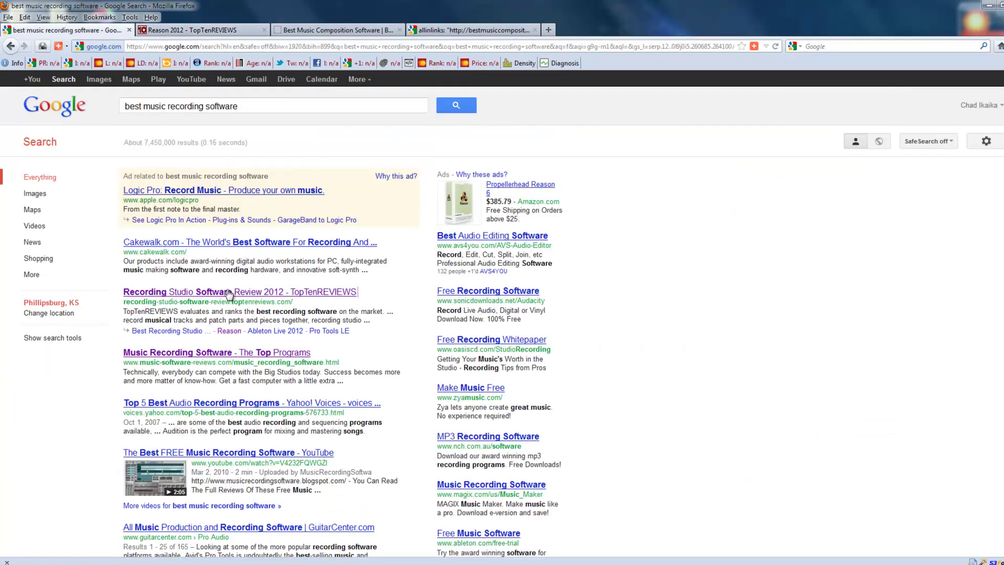
Switch to the Excel research sheet and copy the thinning hair solutions keyword from cell A6.
key(alt+Tab)
click(93, 163)
right_click(104, 162)
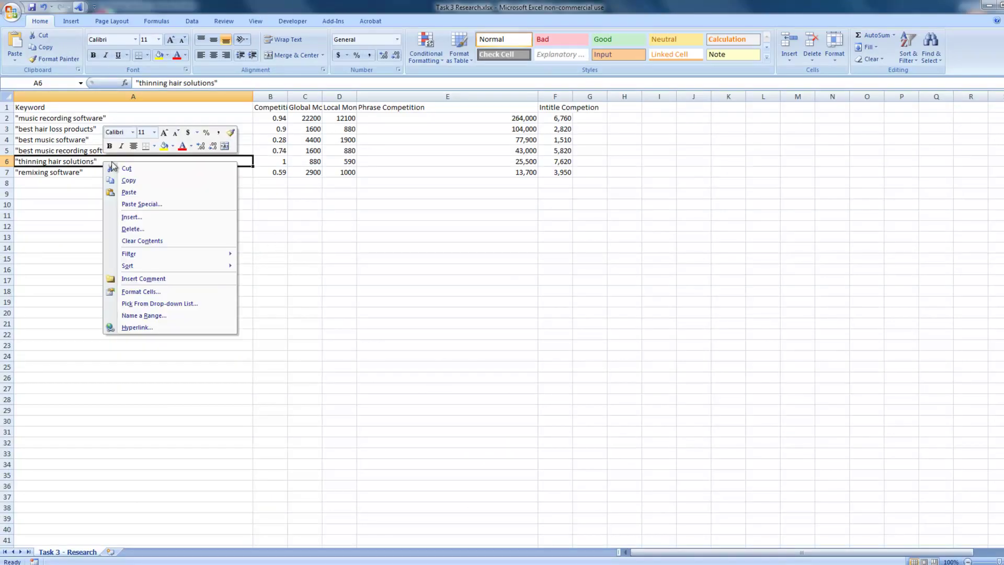
click(149, 182)
Replace the Google query with the copied keyword without its quotation marks and search for thinning hair solutions.
key(alt+Tab)
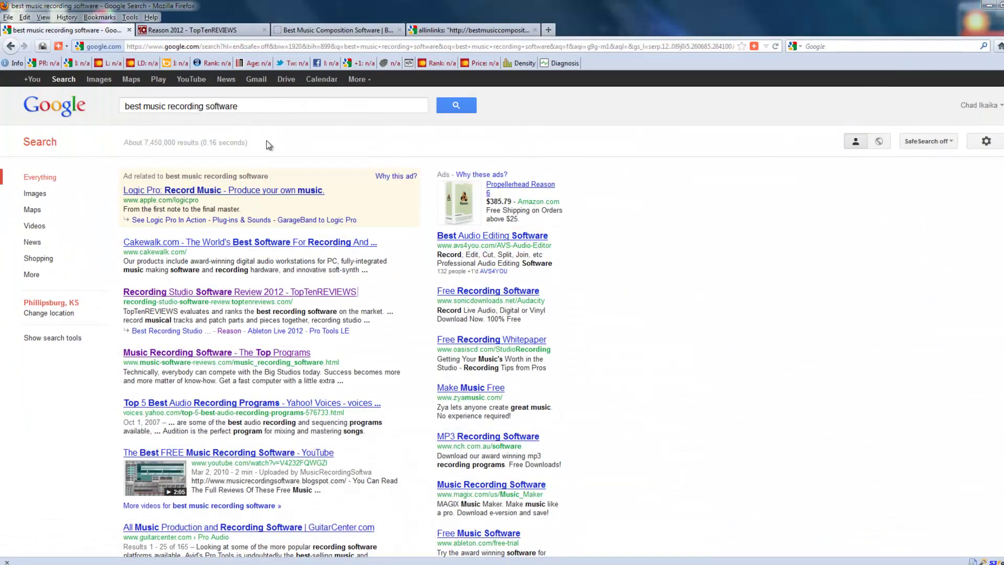
drag(255, 107, 118, 120)
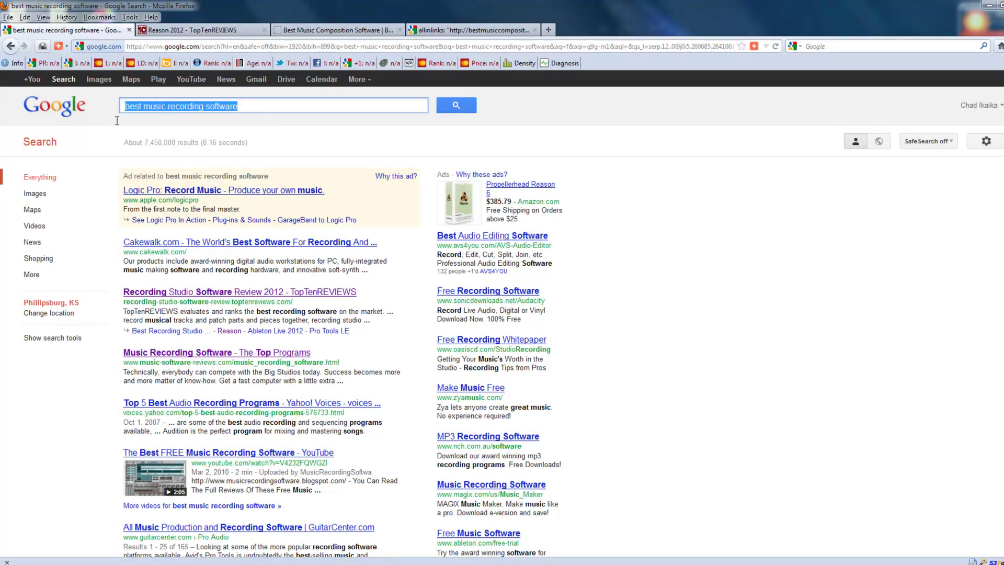
key(ctrl+v)
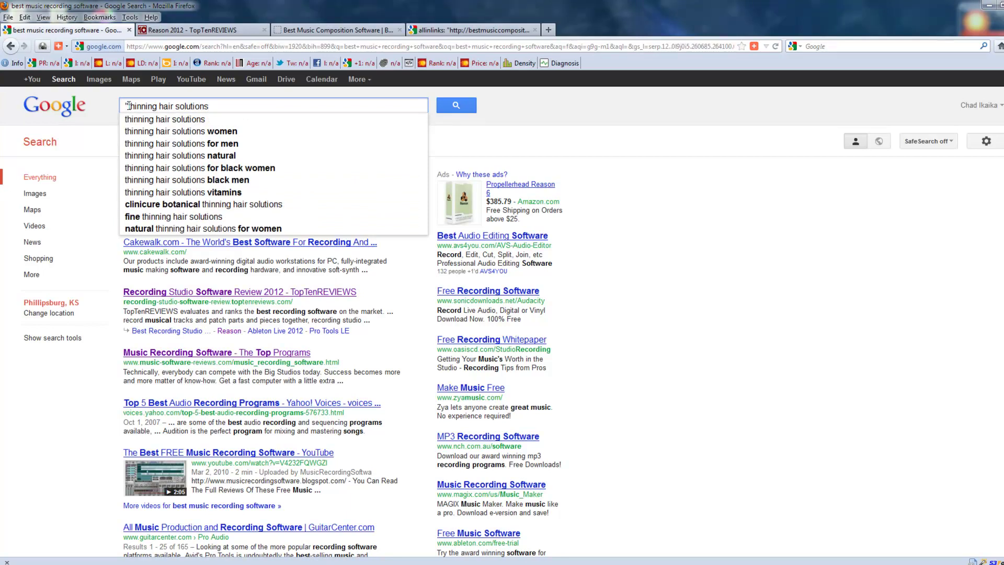
click(464, 105)
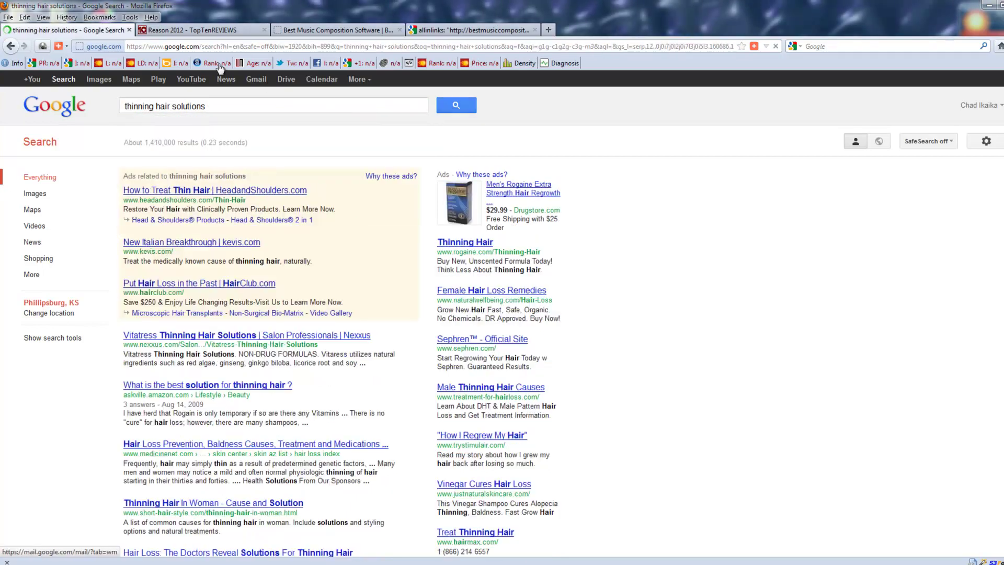
Look through the first-page results for thinning hair solutions, and open the Thinning Hair In Woman - Cause and Solution result in a new tab.
click(191, 30)
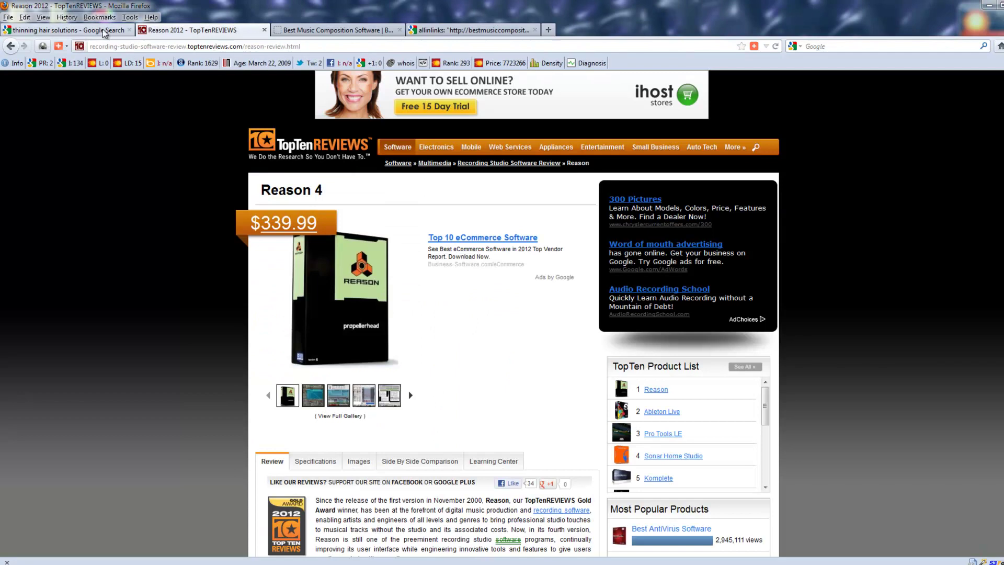
click(109, 32)
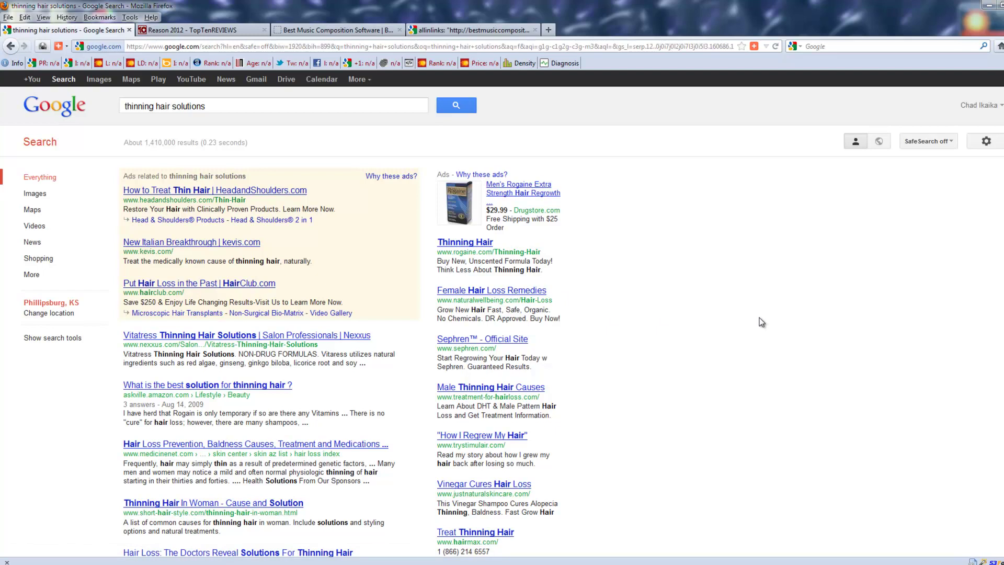
scroll(760, 319, down, 2)
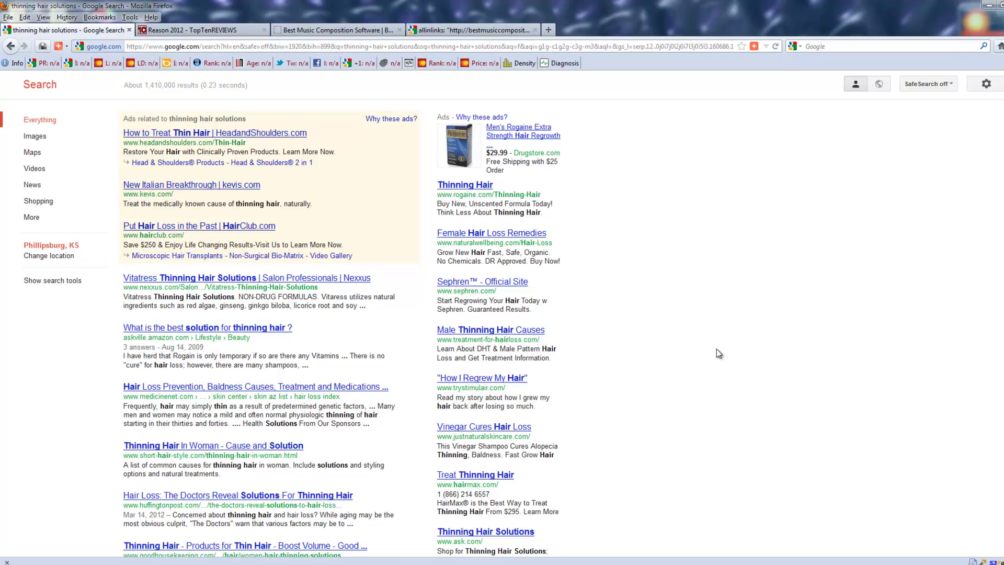
scroll(716, 349, down, 2)
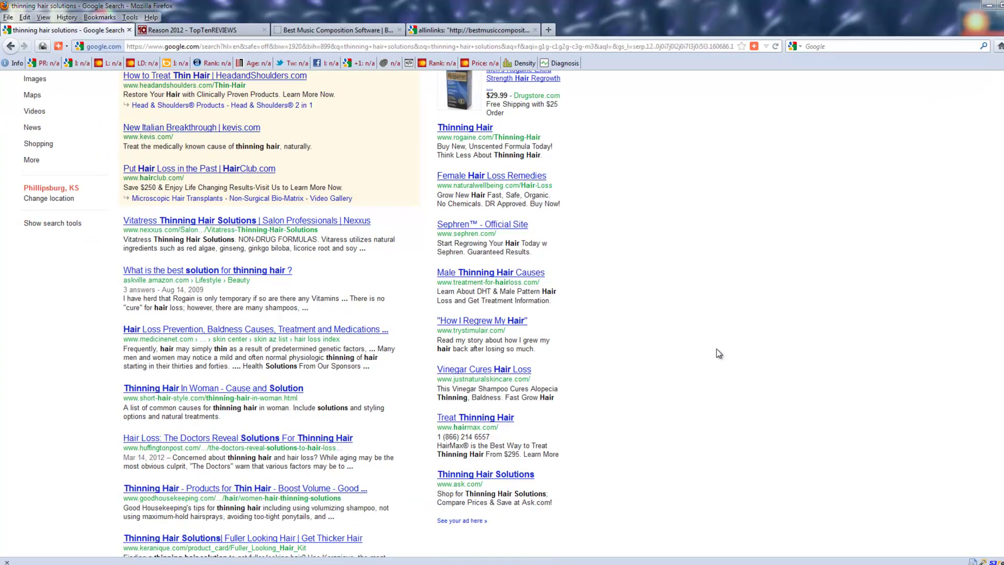
right_click(168, 392)
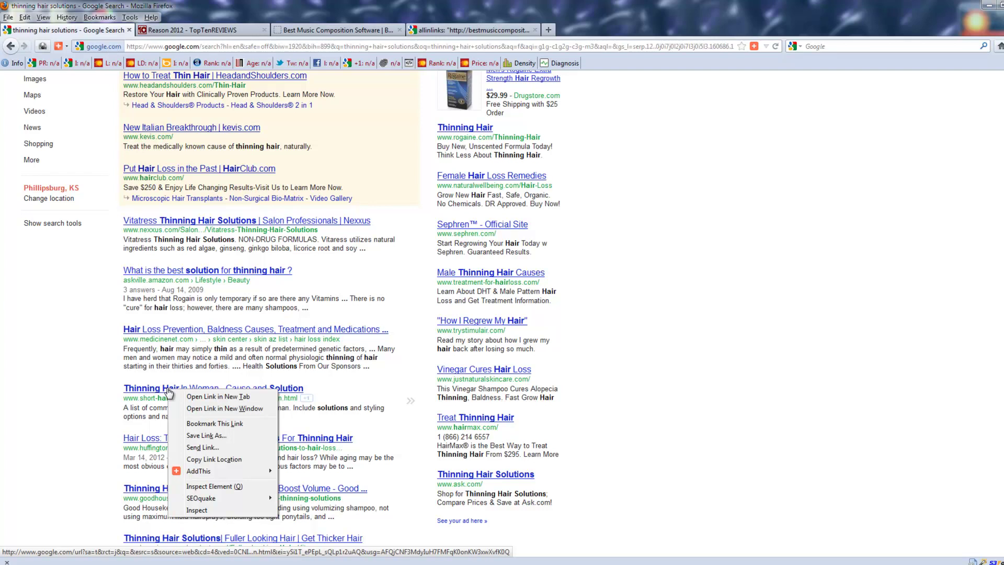
click(216, 402)
Close the Reason 2012 TopTenREVIEWS and Best Music Composition Software tabs.
click(395, 31)
click(400, 31)
click(400, 30)
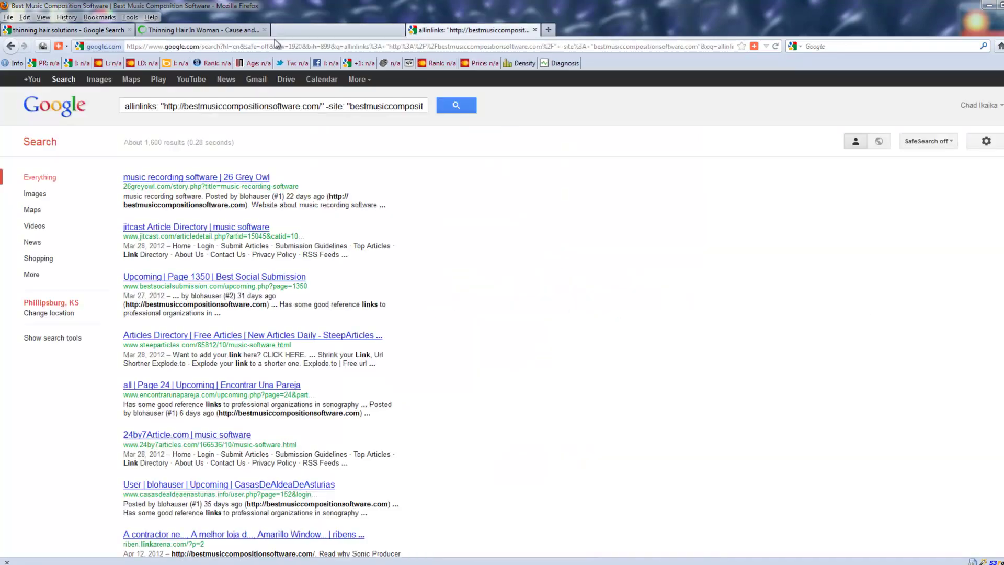
View the Thinning Hair In Woman page and look through its content.
click(212, 32)
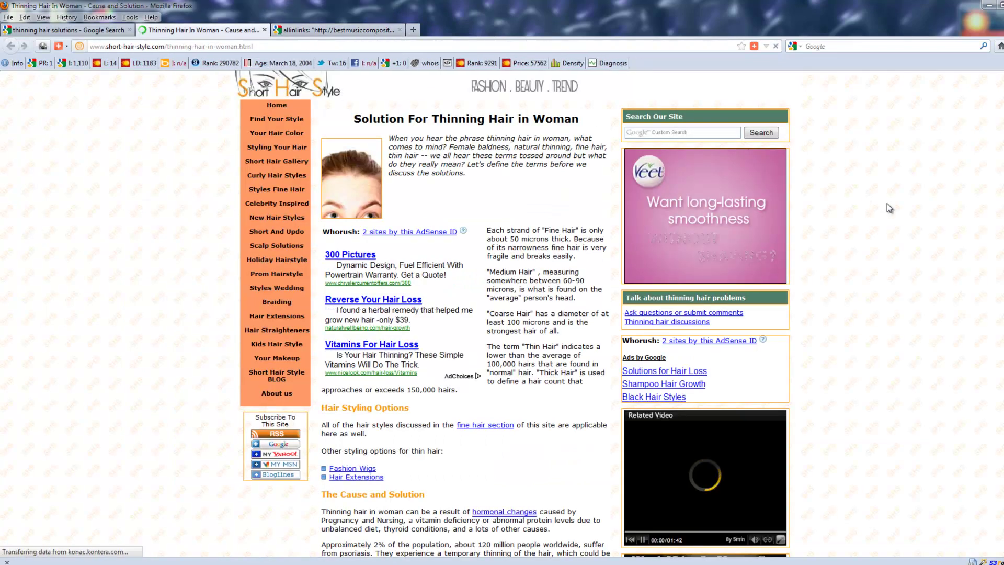
scroll(888, 203, down, 4)
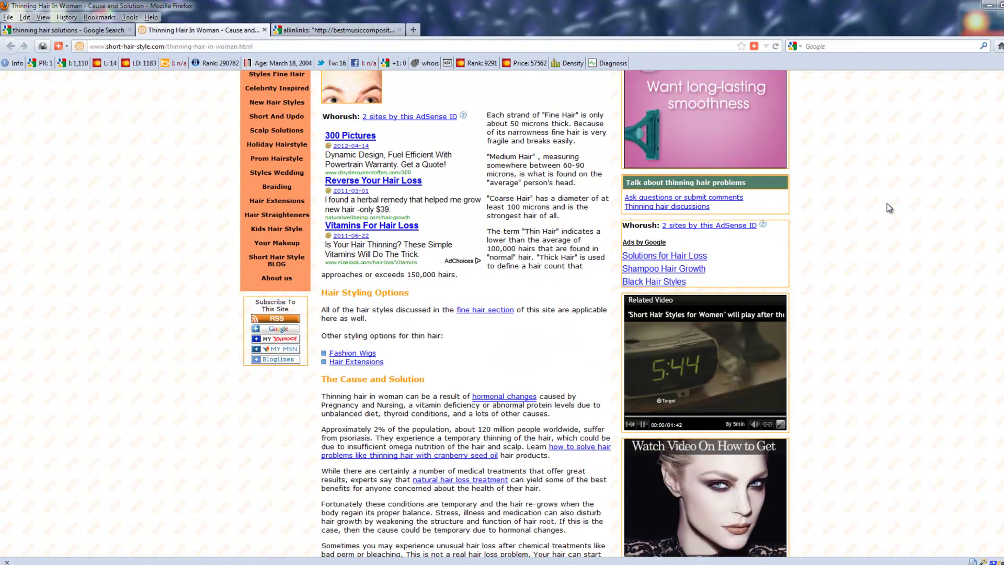
scroll(888, 203, down, 5)
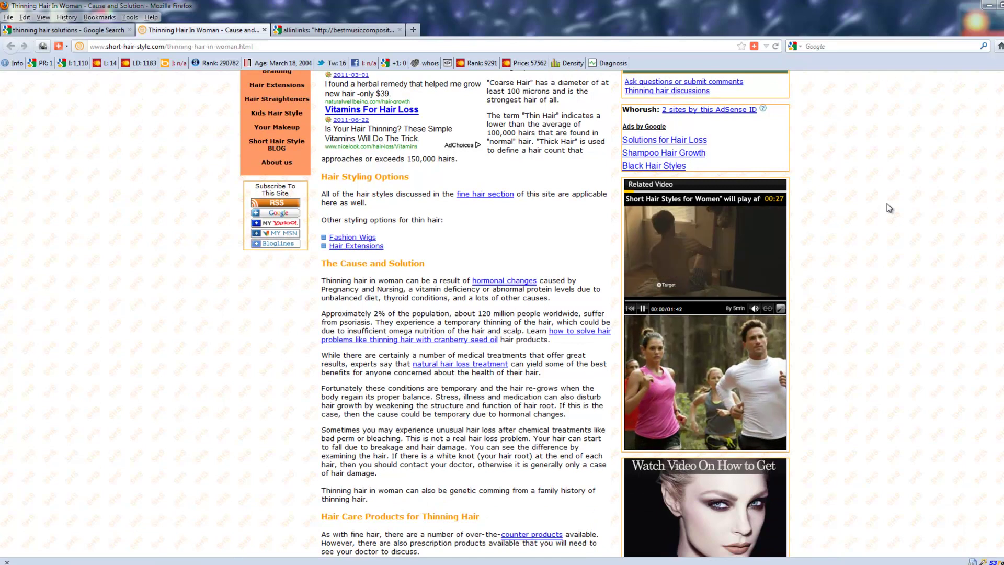
scroll(887, 203, up, 7)
scroll(887, 202, up, 2)
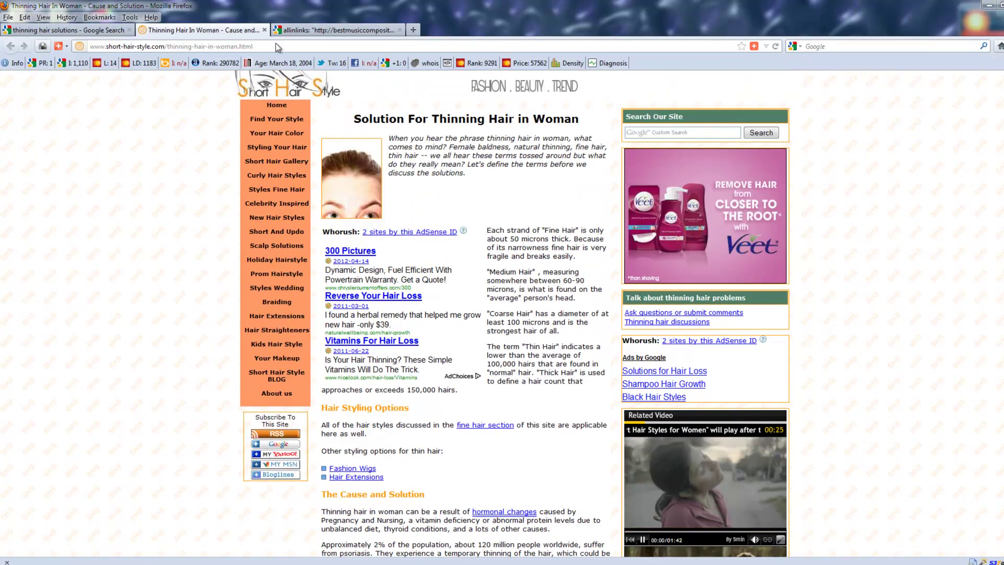
Copy the address of the Thinning Hair In Woman page and close its tab.
click(233, 46)
right_click(232, 46)
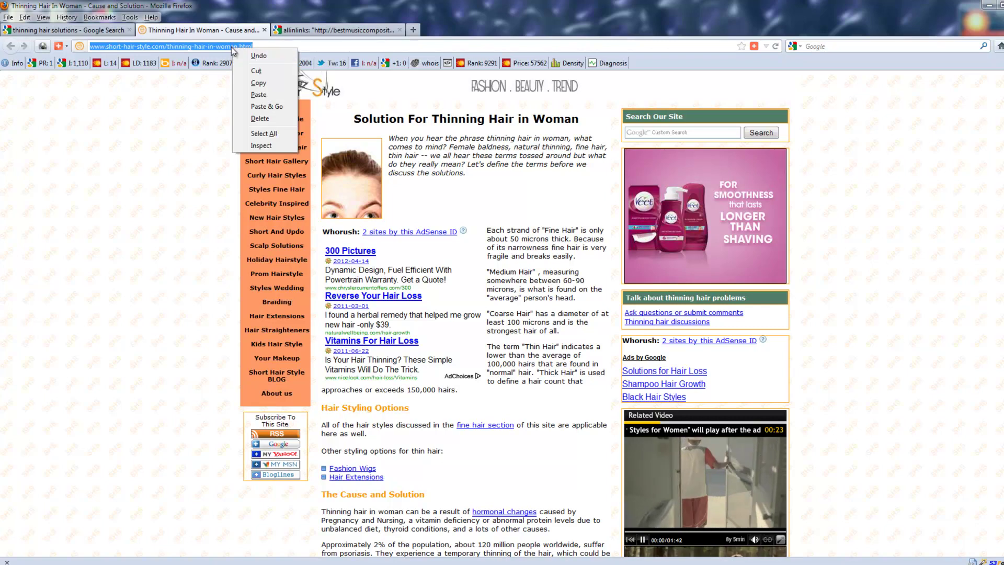
click(263, 82)
click(264, 31)
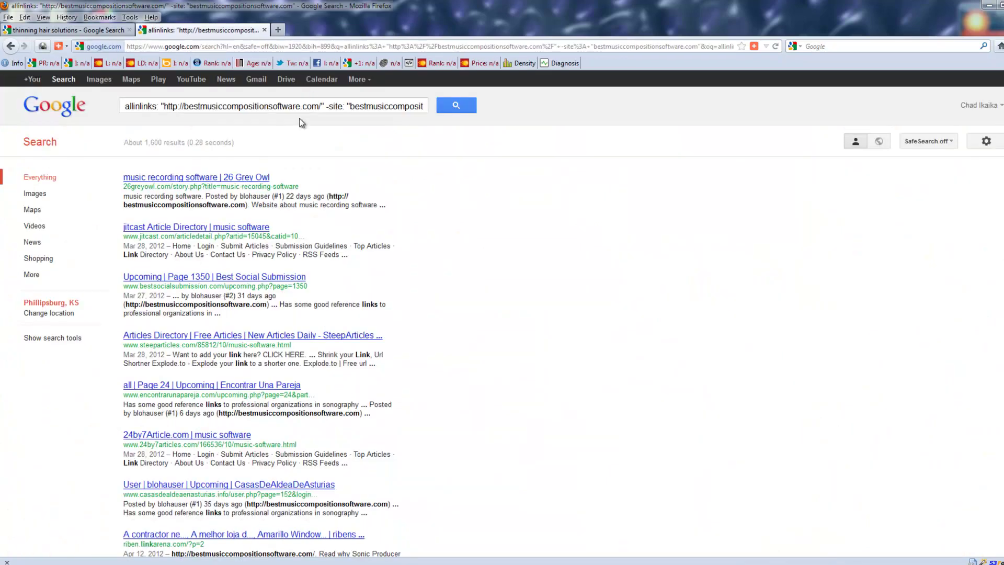
triple_click(168, 107)
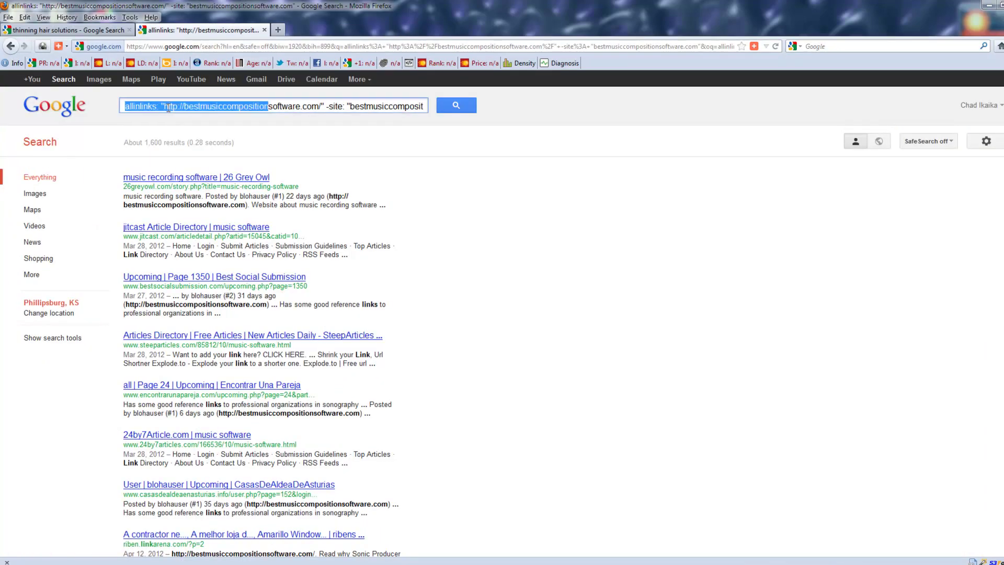
click(166, 106)
drag(166, 105, 331, 108)
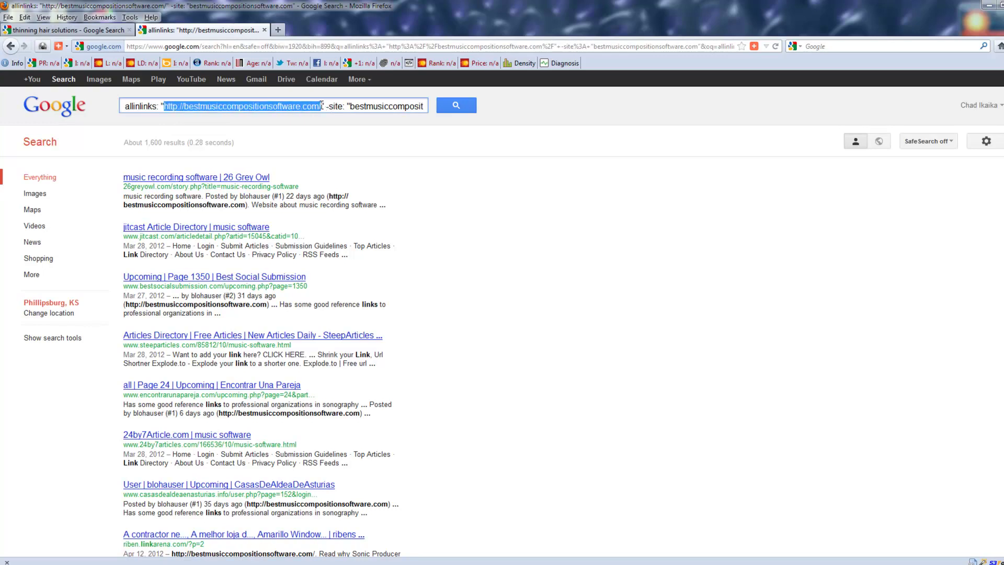
key(ctrl+v)
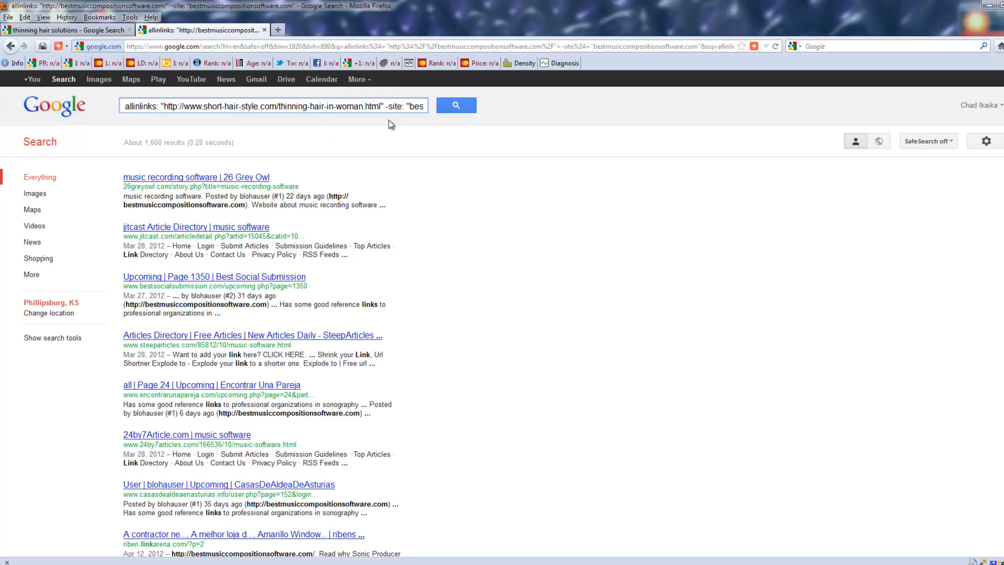
Change the excluded site in the allinlinks query to short-hair-style.com and run the backlink search.
drag(275, 107, 203, 107)
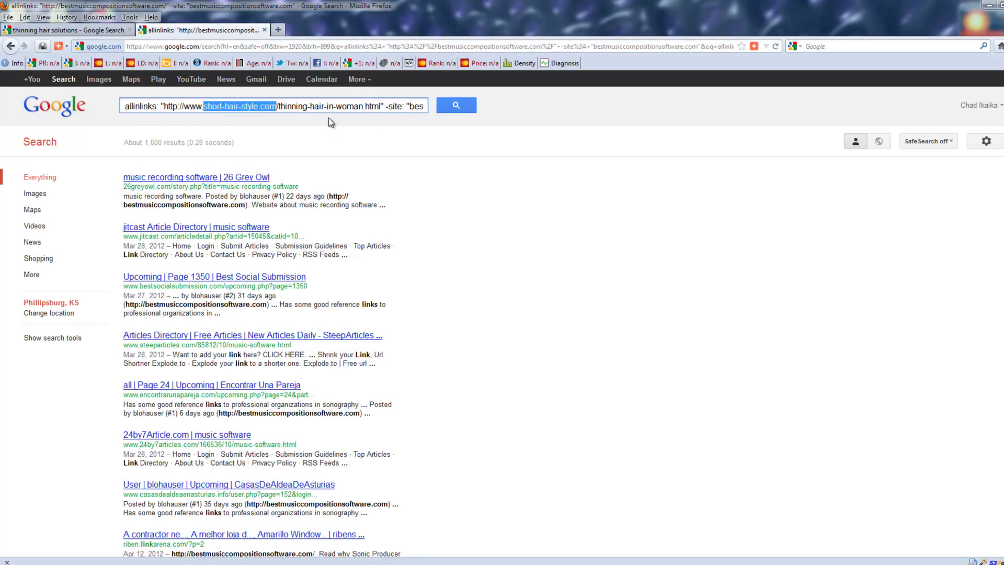
drag(398, 110, 435, 112)
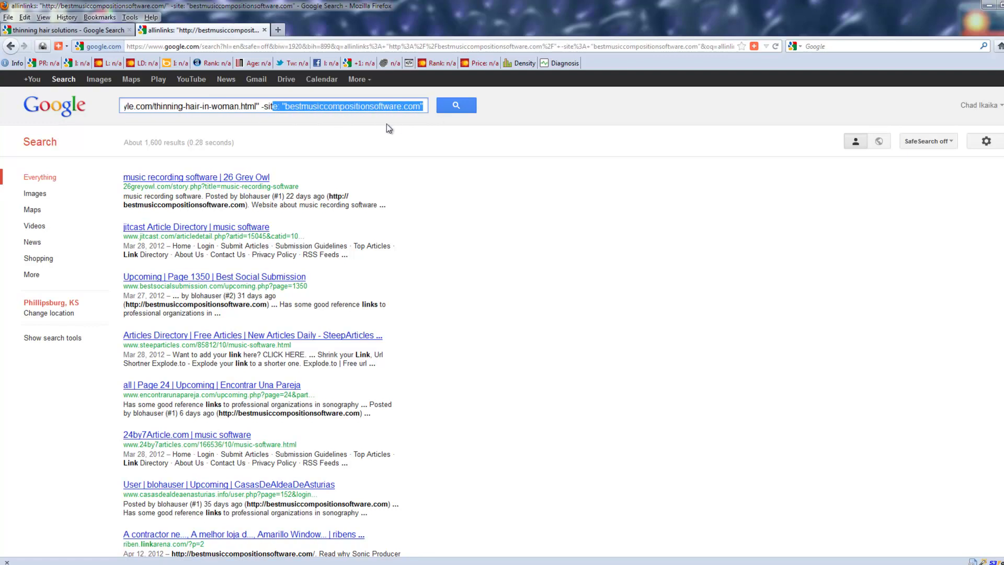
click(286, 110)
drag(286, 108, 419, 111)
key(ctrl+v)
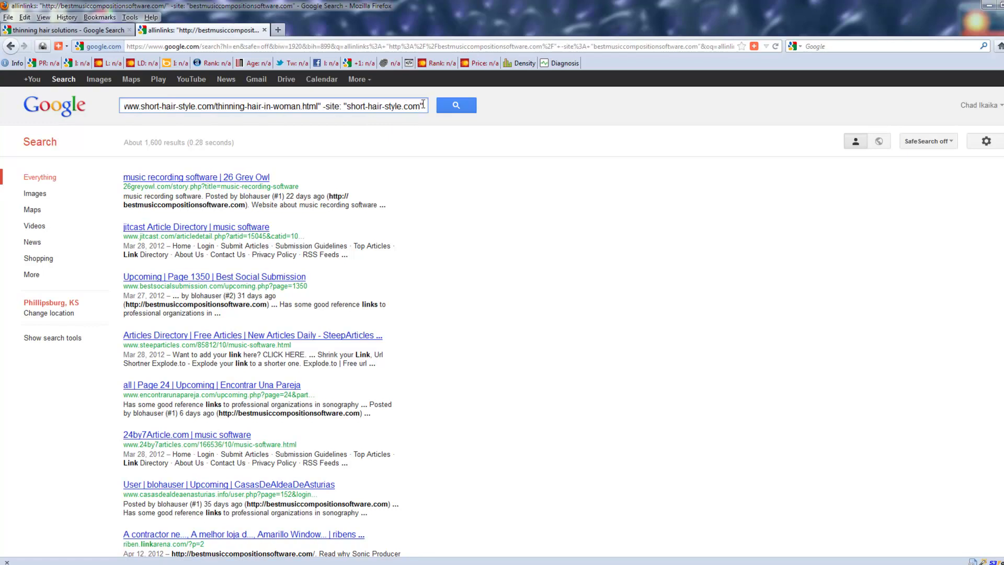
drag(421, 107, 121, 107)
click(469, 106)
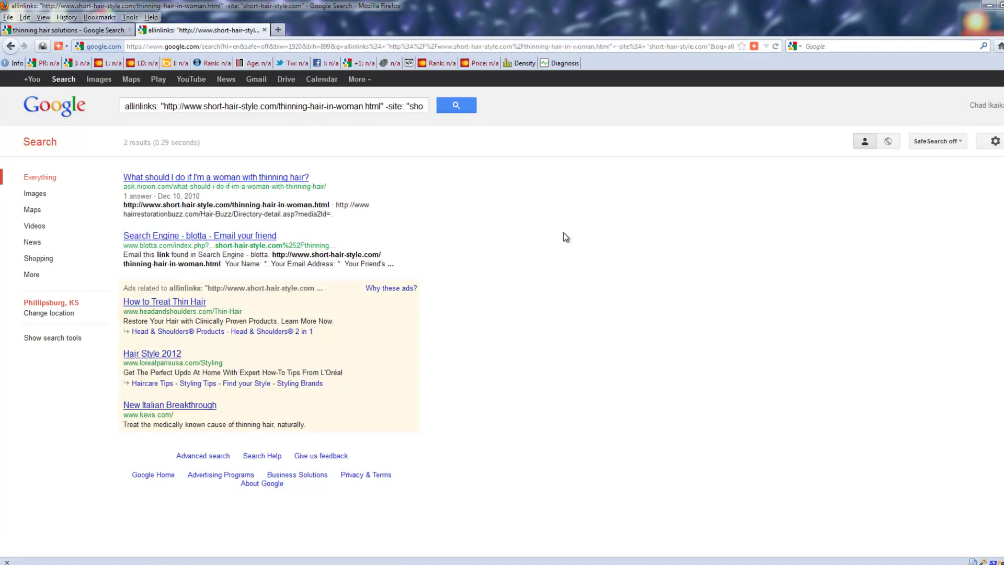
Return to the thinning hair solutions search and look through the remaining first-page results.
key(ctrl+Tab)
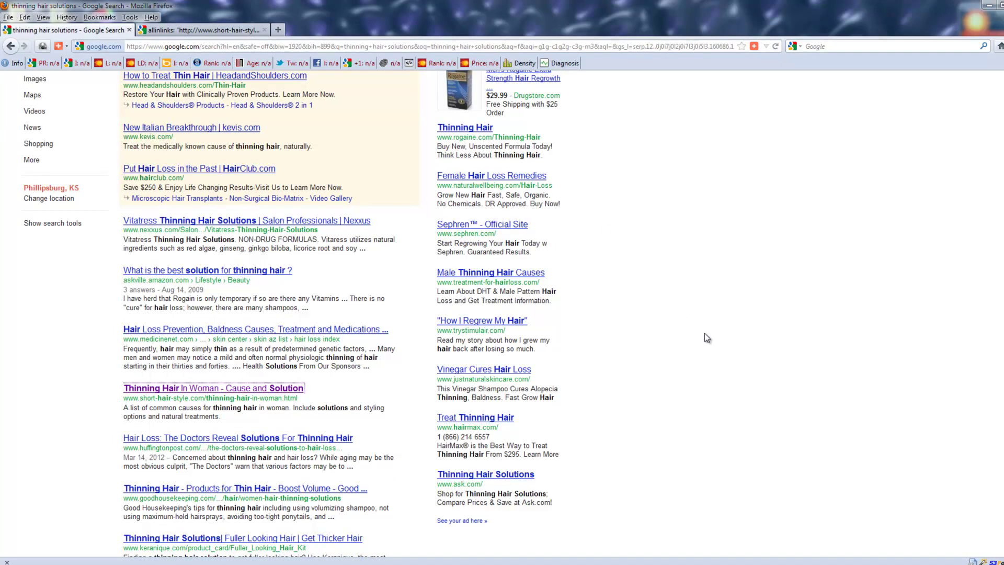
scroll(707, 337, down, 2)
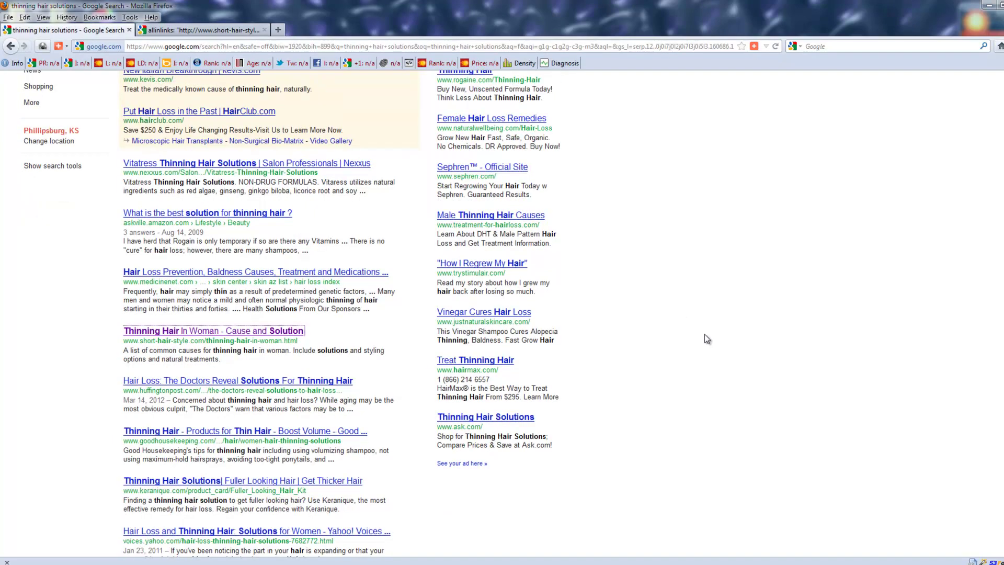
scroll(661, 458, down, 6)
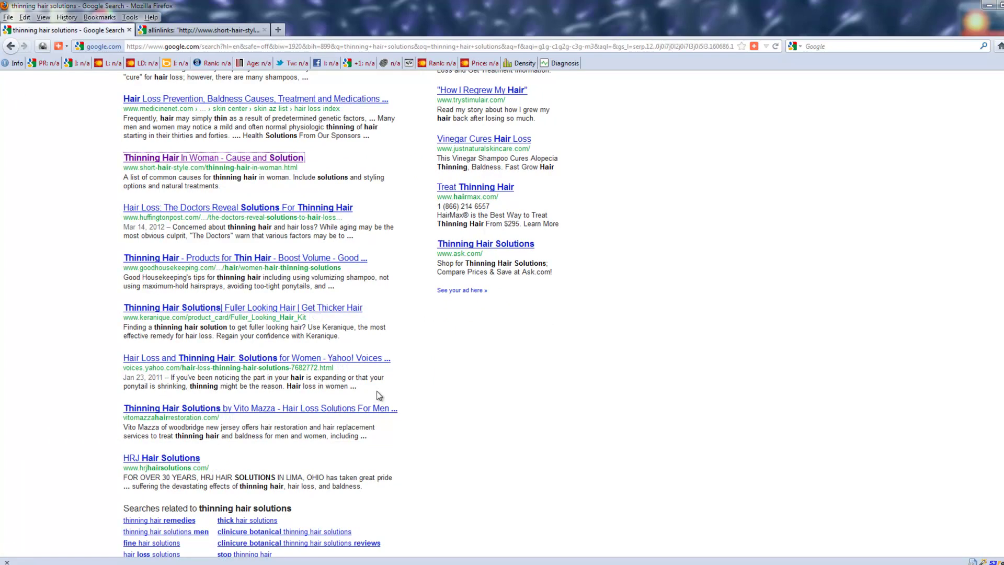
Switch to the Excel research sheet and copy the remixing software keyword from cell A7.
key(alt+Tab)
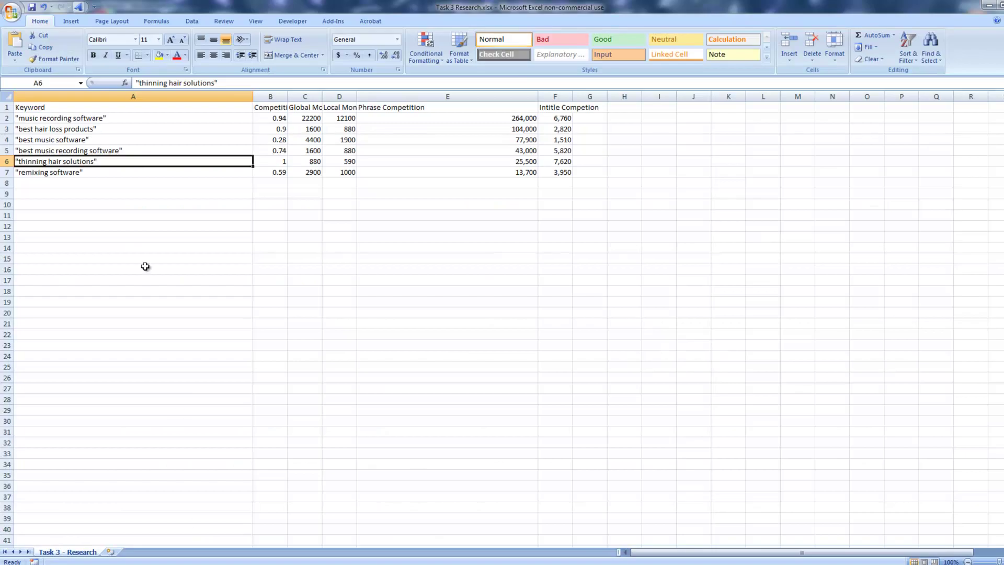
click(123, 173)
key(ctrl+c)
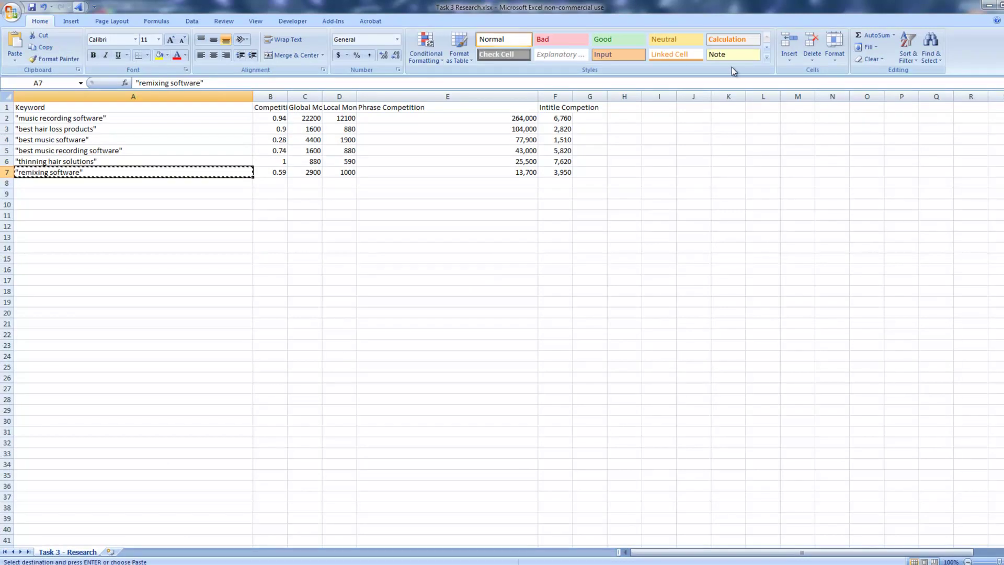
Switch back to Firefox, replace the Google query with the copied keyword without its quotation marks, and search for remixing software.
key(alt+Tab)
scroll(297, 172, up, 6)
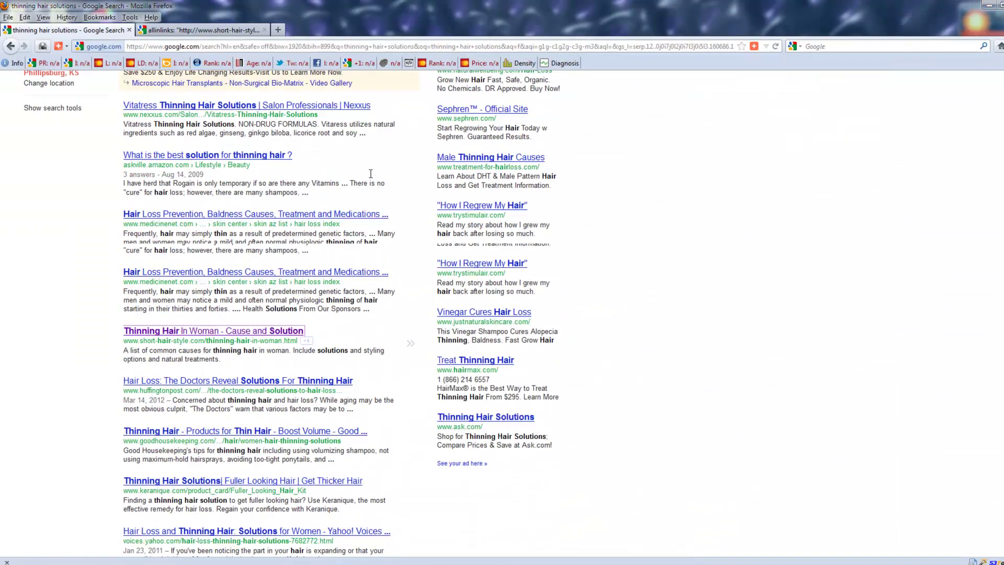
drag(227, 105, 103, 102)
key(ctrl+v)
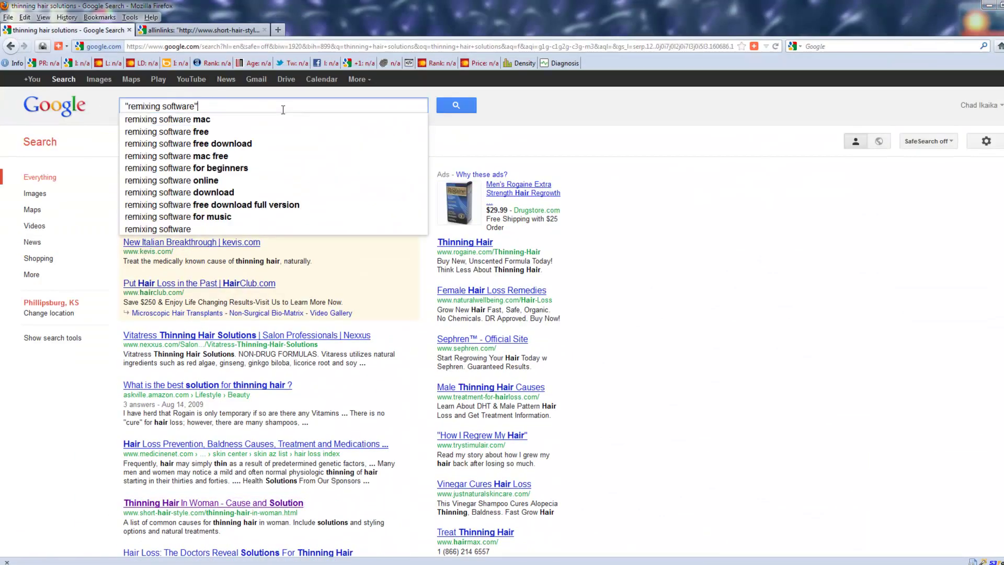
key(BackSpace)
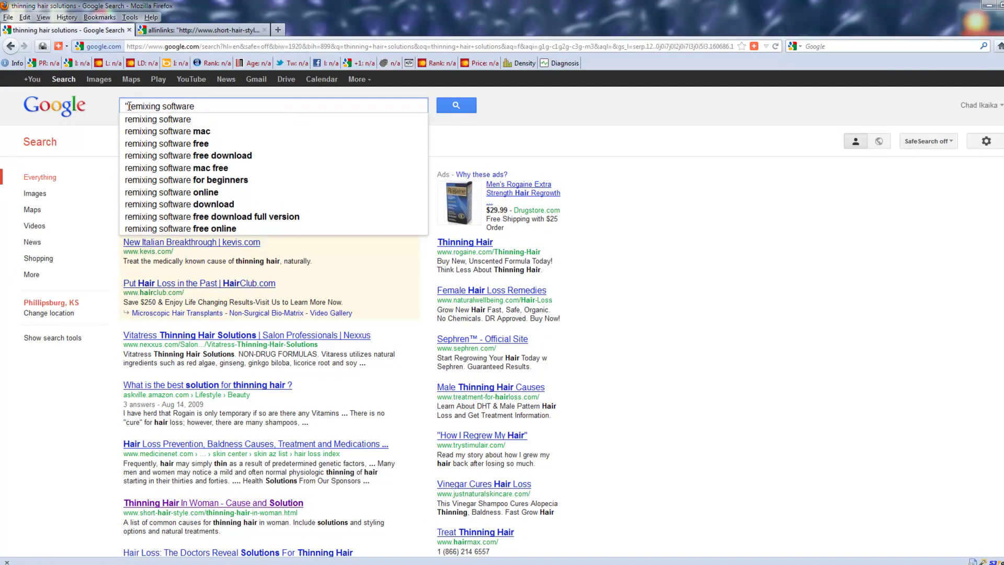
key(BackSpace)
click(463, 108)
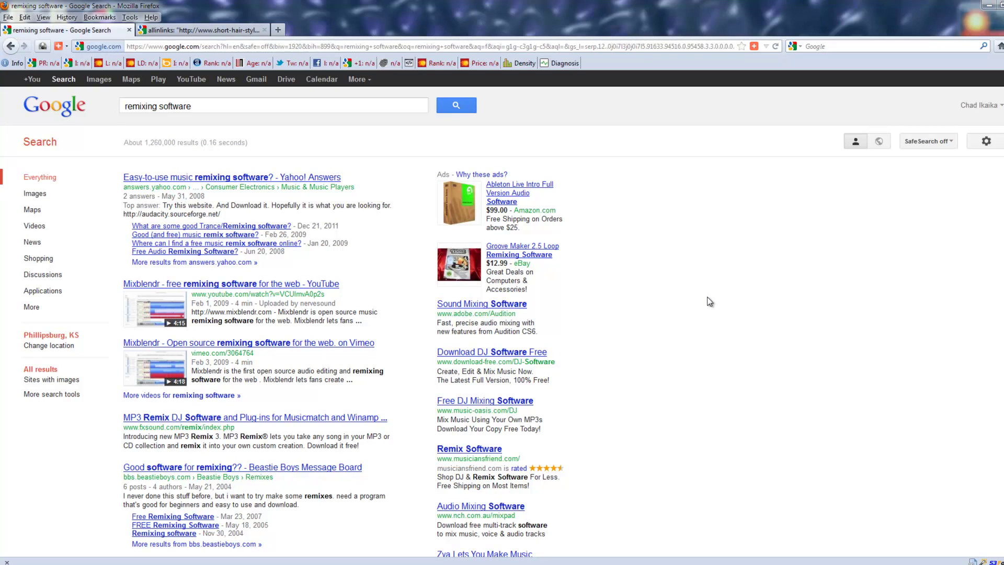
Look through the first-page results for remixing software, and open the remixingsoftware.org result in a new tab.
scroll(710, 302, down, 2)
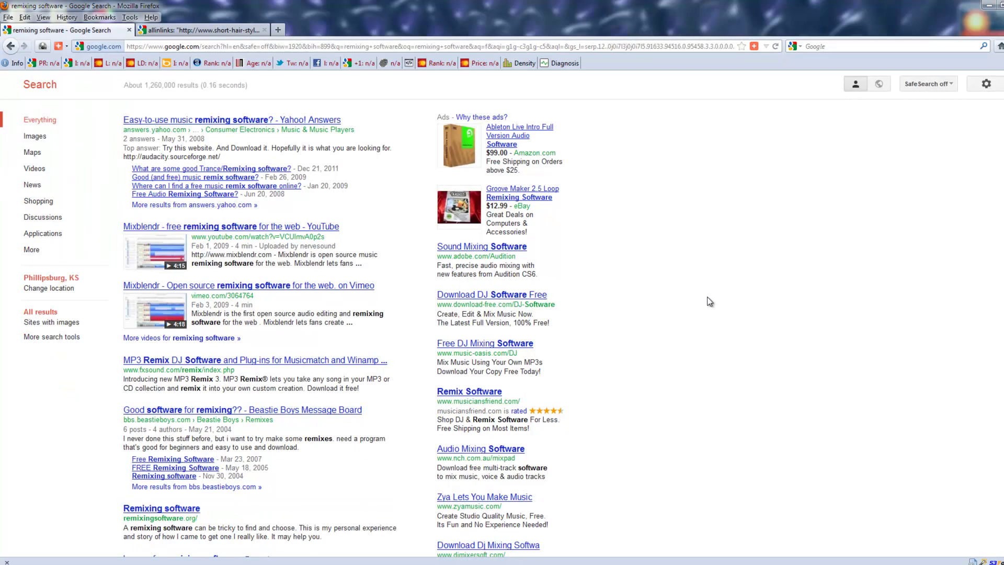
scroll(710, 302, down, 4)
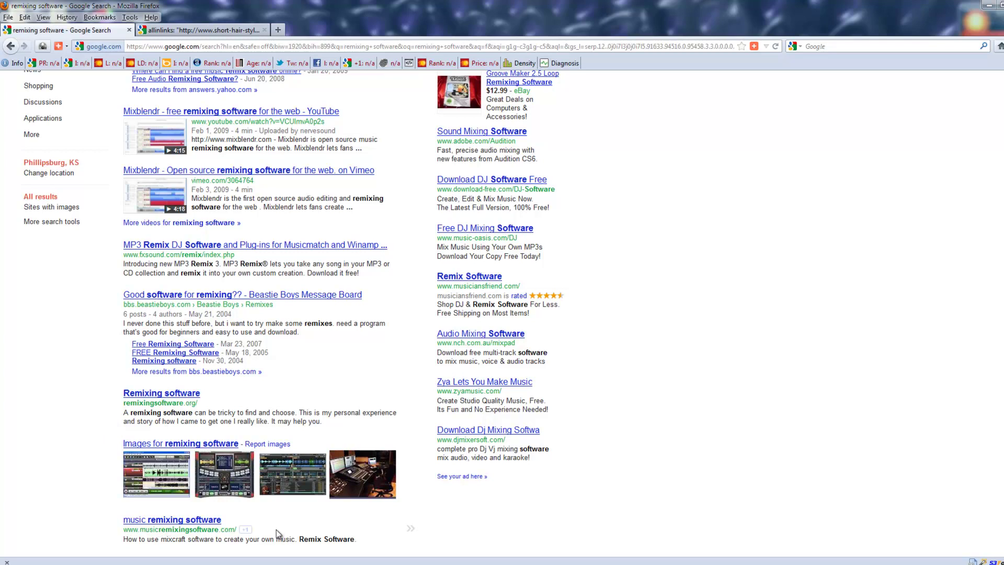
scroll(695, 455, down, 2)
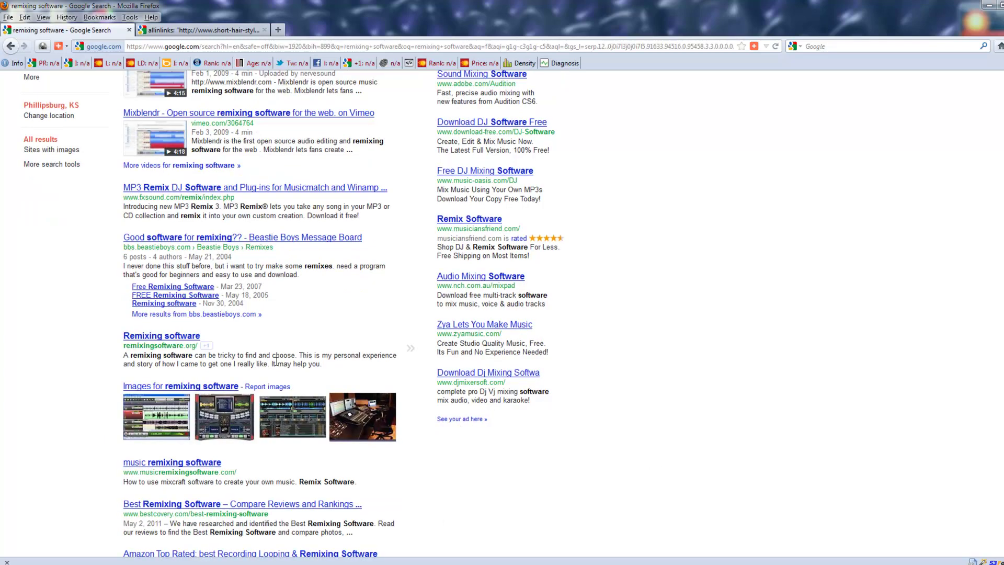
scroll(554, 497, down, 3)
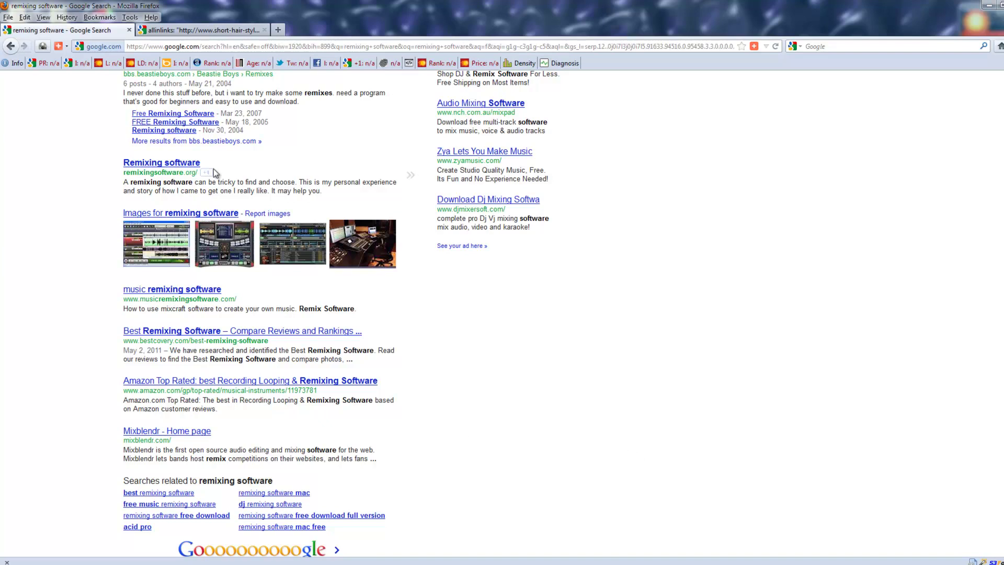
right_click(160, 164)
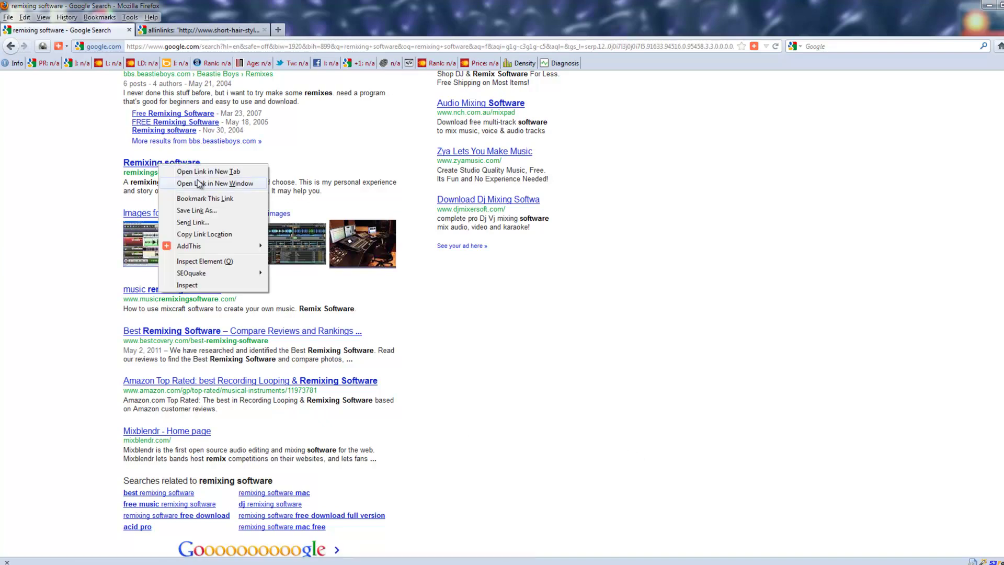
click(209, 172)
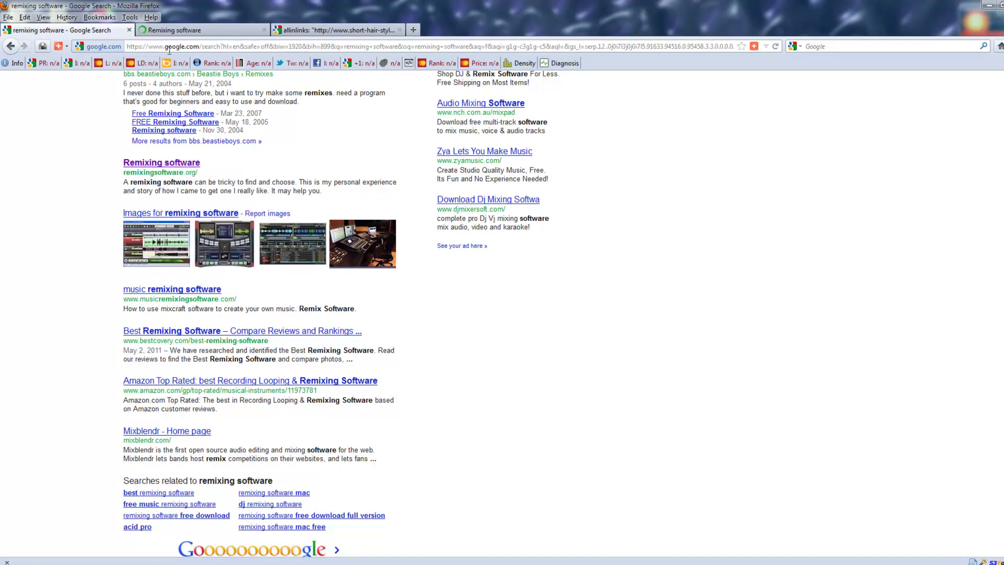
Copy the remixingsoftware.org address from the newly opened page and look over the page's content.
click(201, 31)
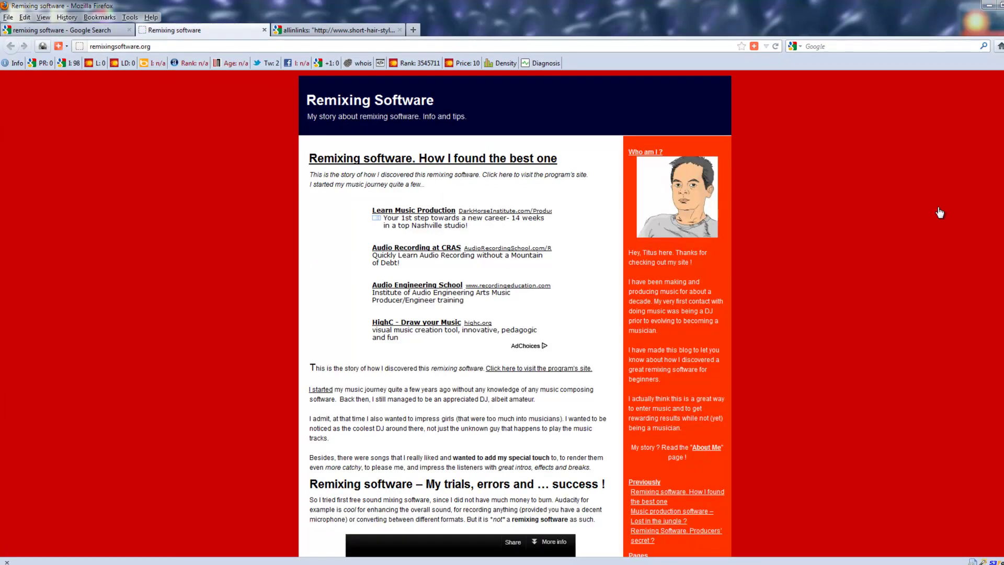
click(162, 48)
right_click(145, 44)
click(176, 80)
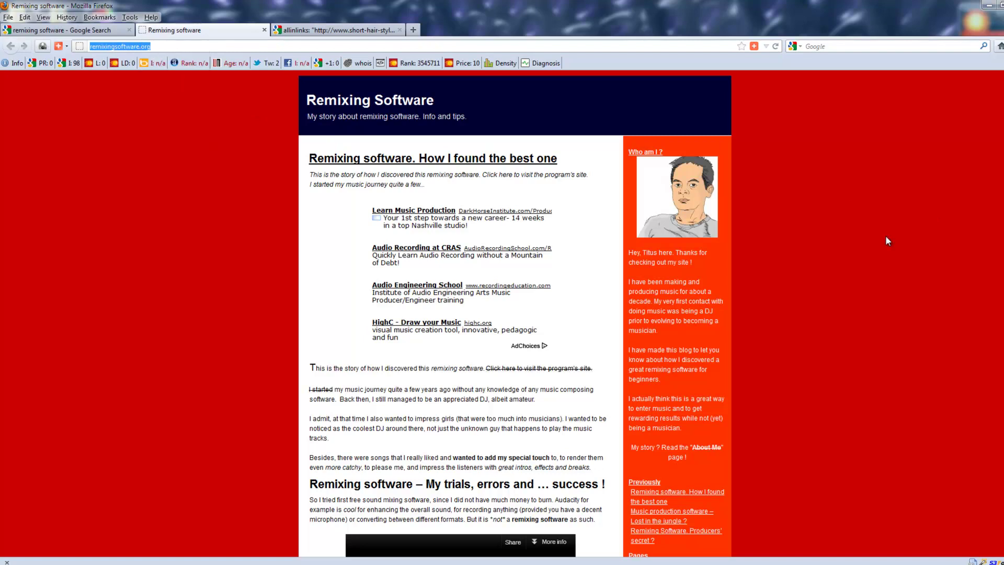
scroll(869, 285, down, 3)
scroll(868, 284, up, 3)
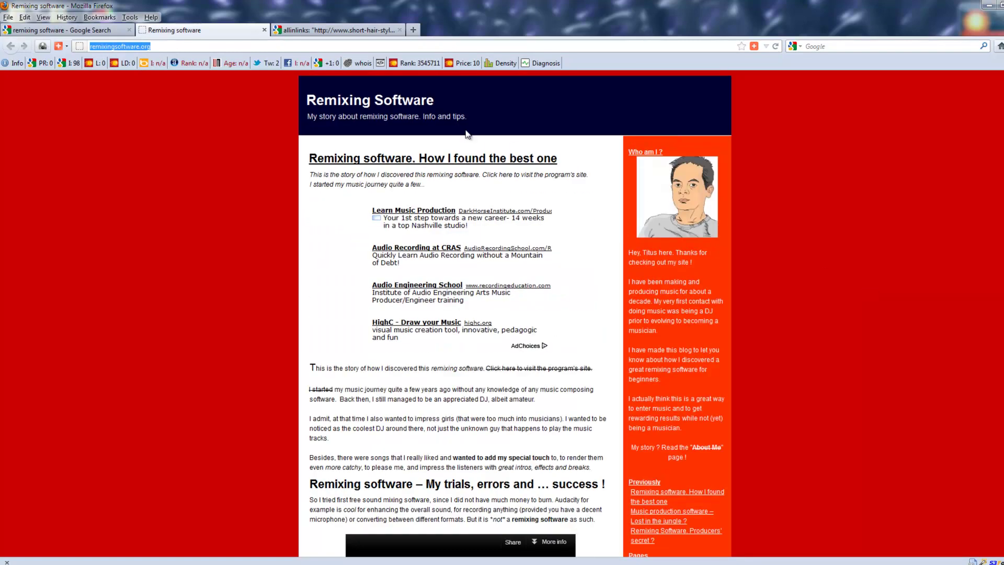
click(341, 32)
drag(164, 107, 381, 107)
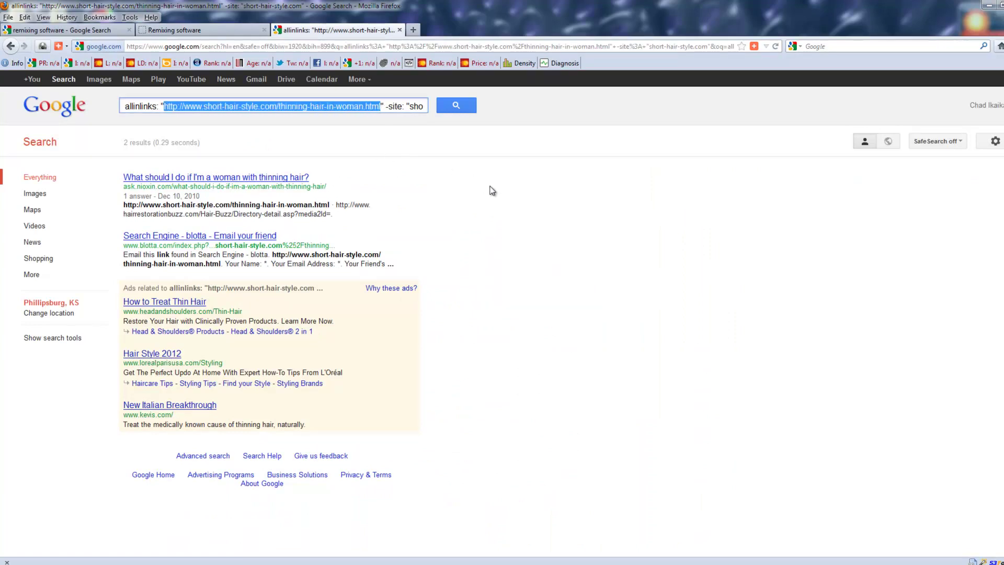
key(ctrl+v)
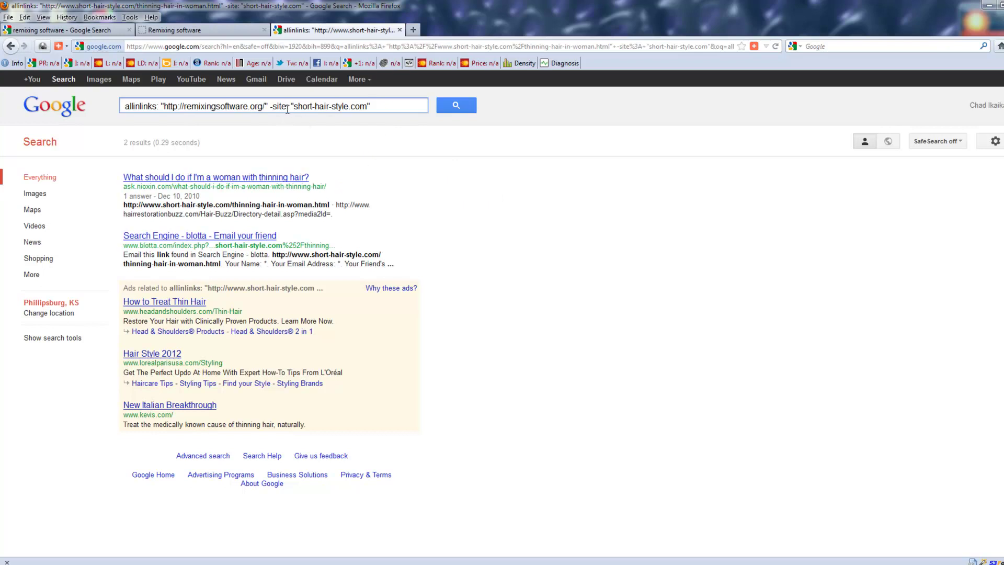
Replace short-hair-style.com with remixingsoftware.org as the excluded site in the allinlinks query, and run the search.
drag(294, 106, 316, 109)
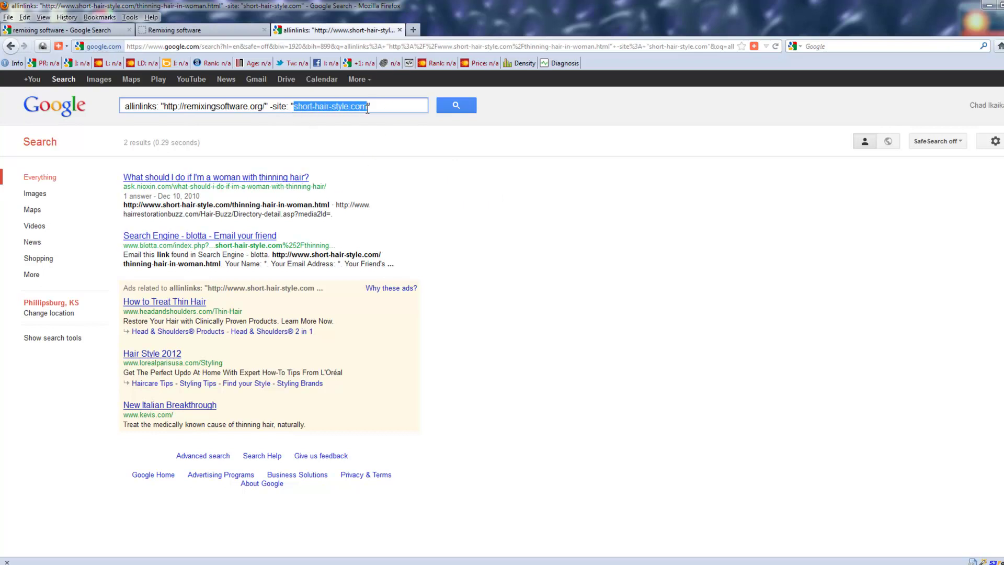
key(ctrl+v)
key(BackSpace)
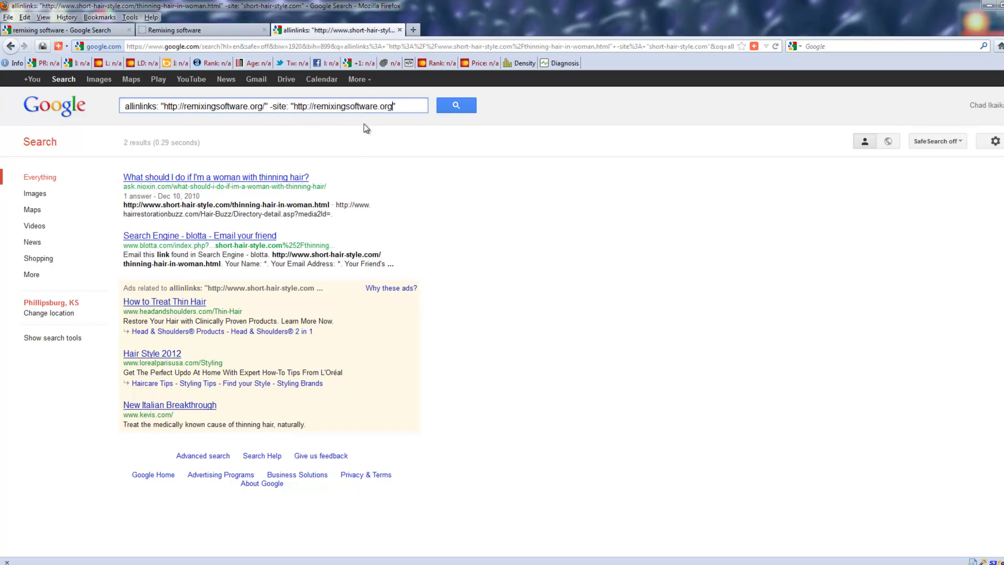
drag(315, 104, 294, 105)
key(BackSpace)
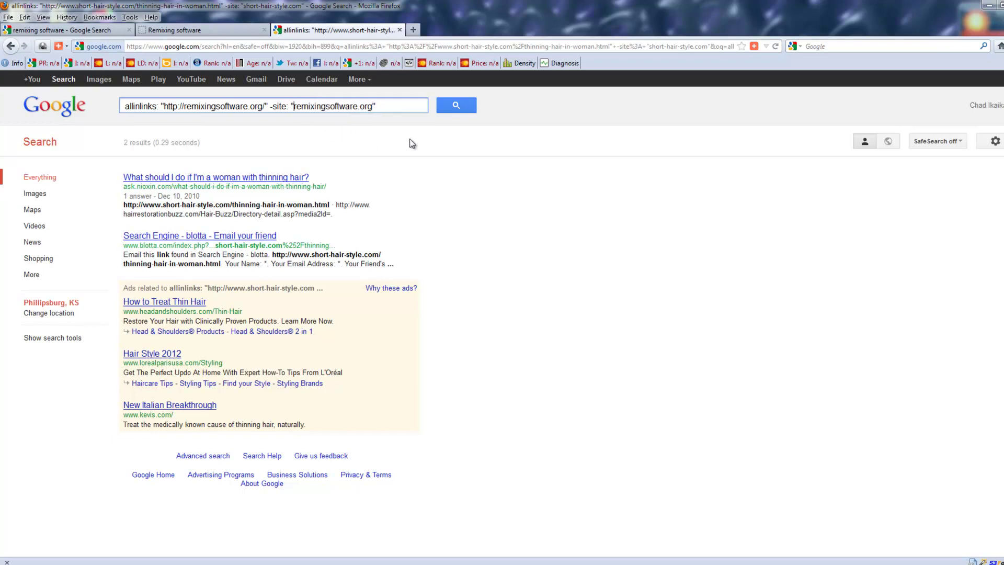
click(459, 111)
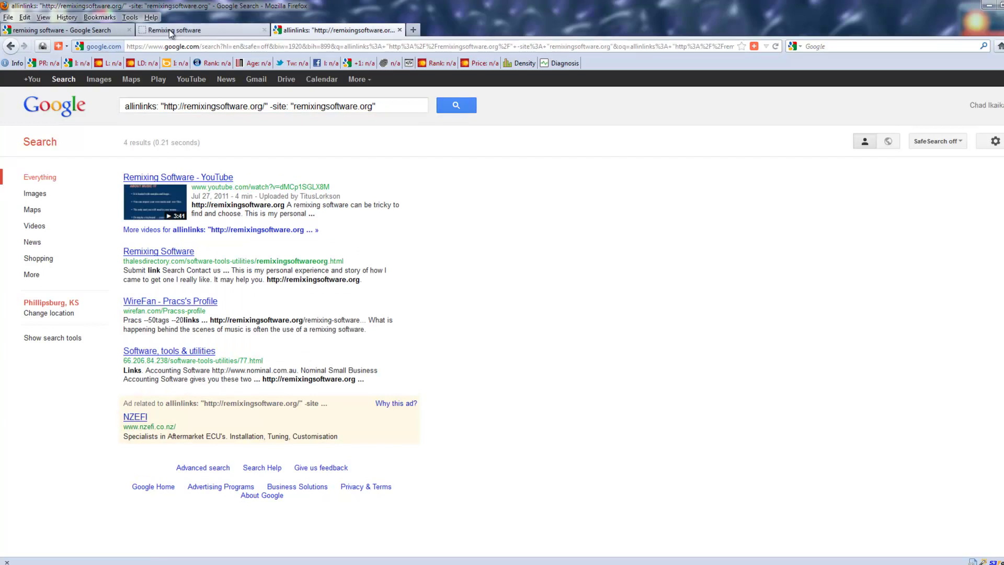
Return to the remixing software results, open the musicremixingsoftware.com result in a new tab, and look over its page.
click(79, 32)
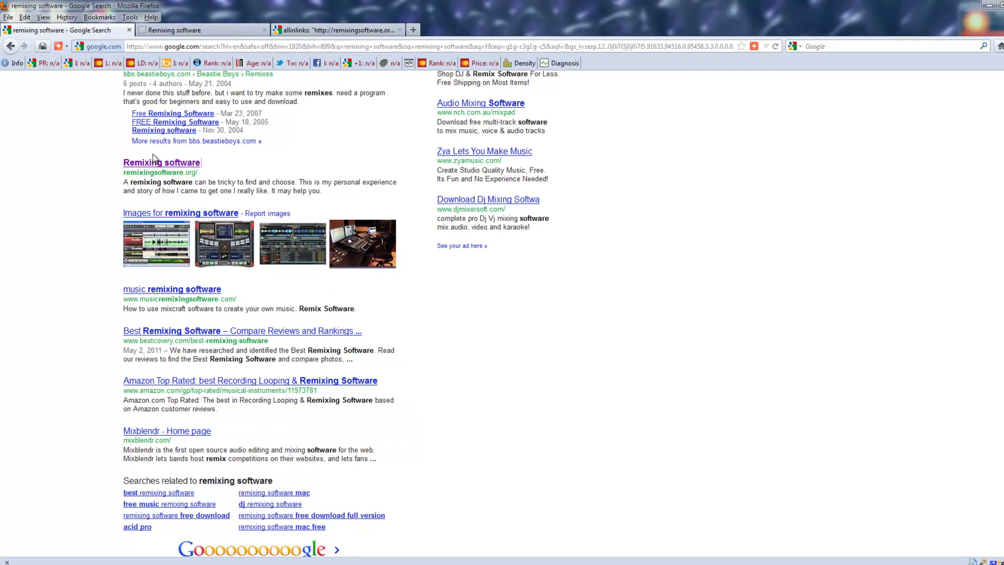
right_click(184, 294)
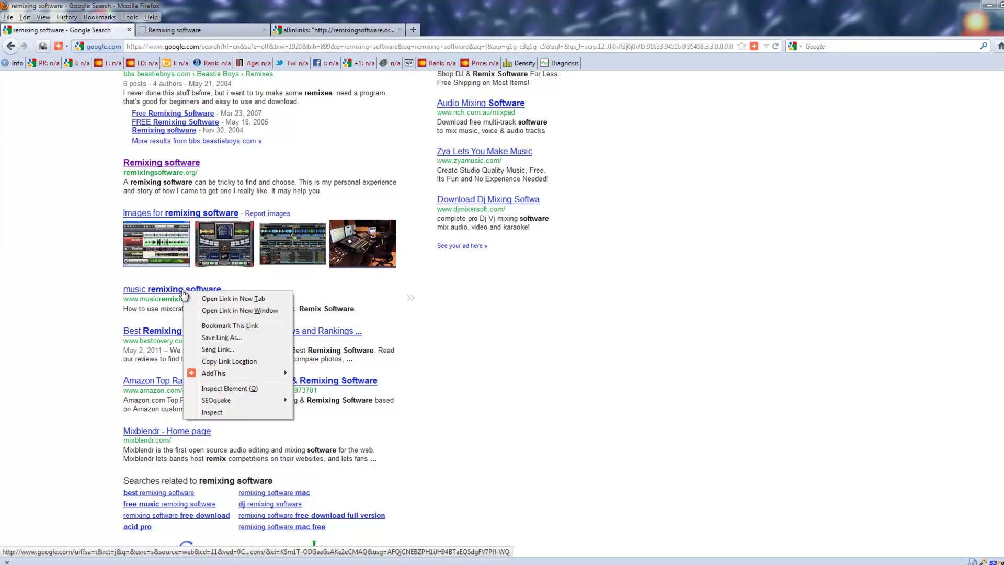
click(241, 300)
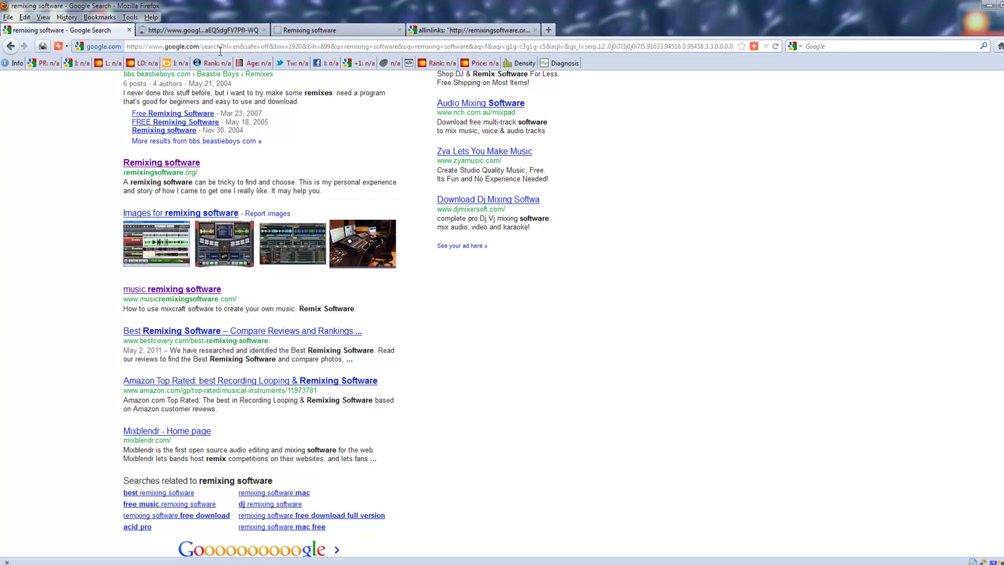
click(224, 35)
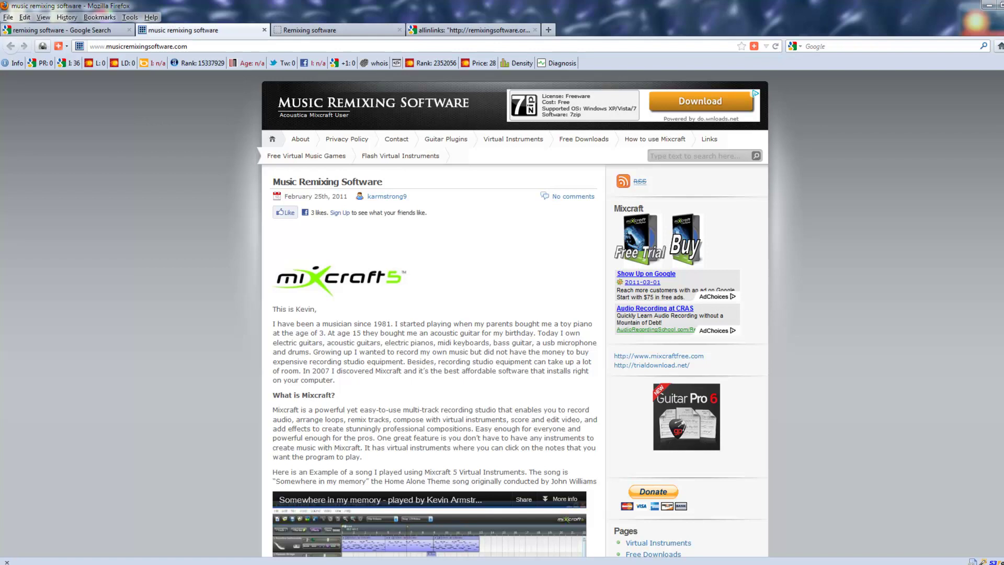
scroll(502, 314, down, 15)
scroll(502, 314, down, 9)
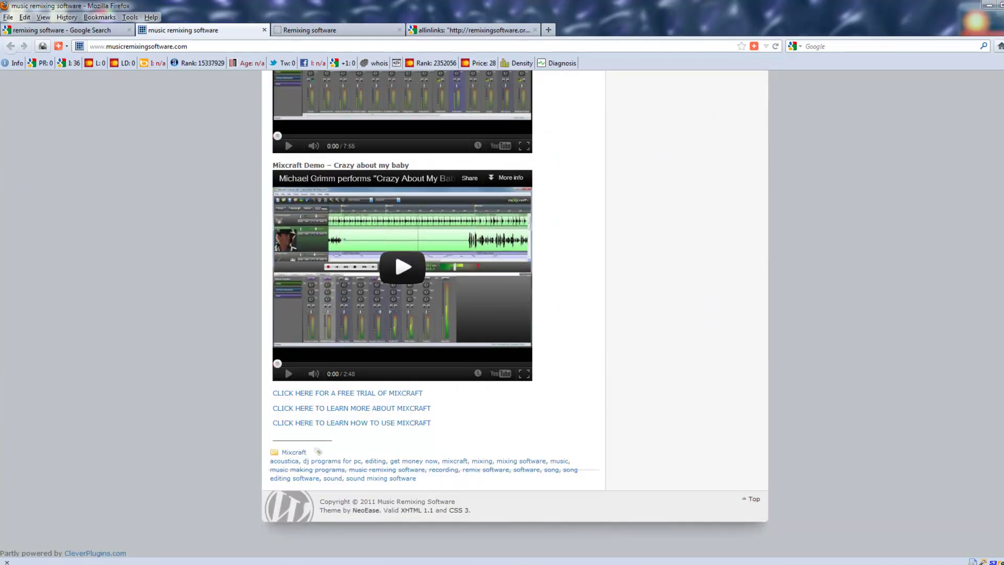
scroll(502, 314, up, 20)
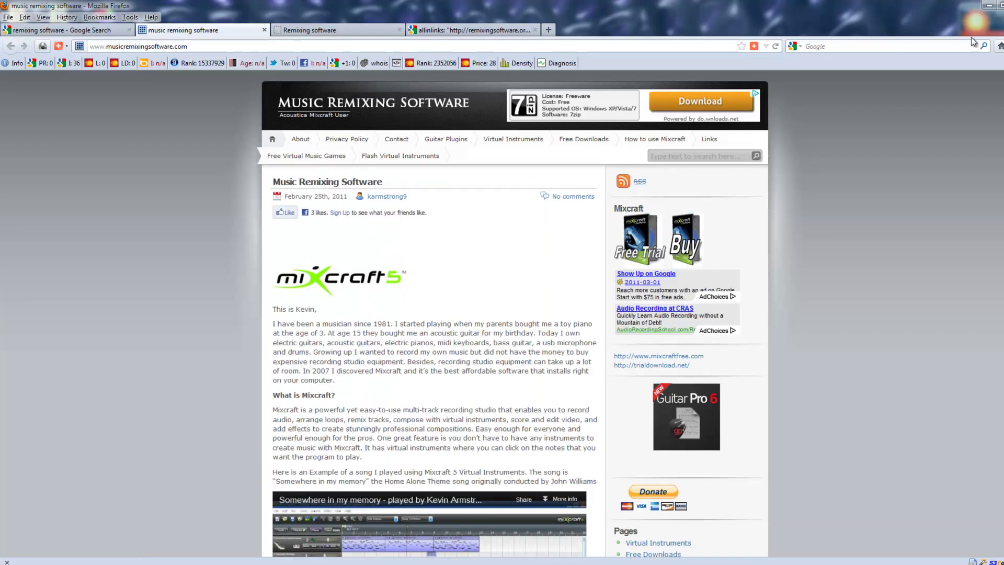
Return to the remixing software results and open Bestcovery's Best Remixing Software result in a new tab for viewing.
click(75, 30)
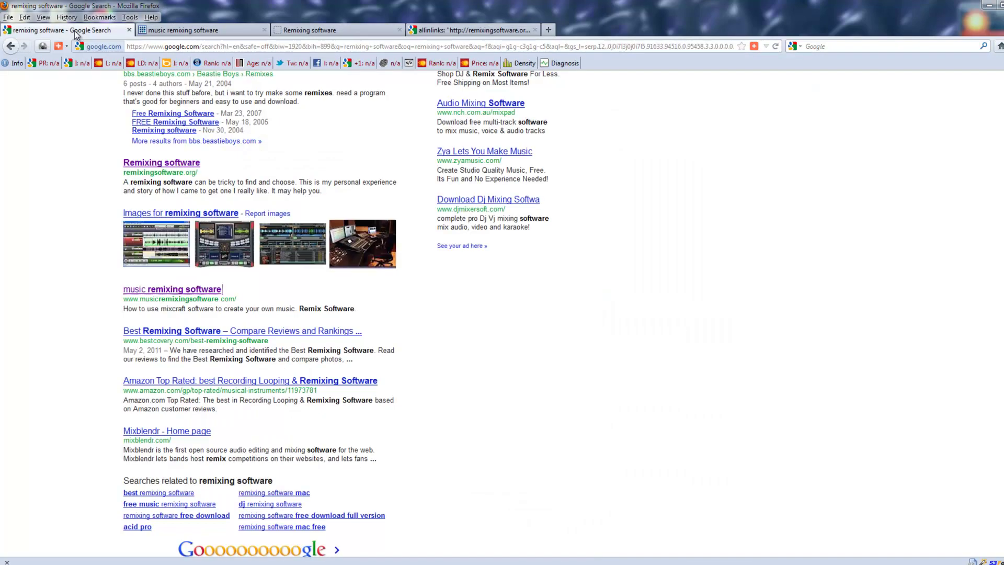
right_click(216, 334)
click(247, 341)
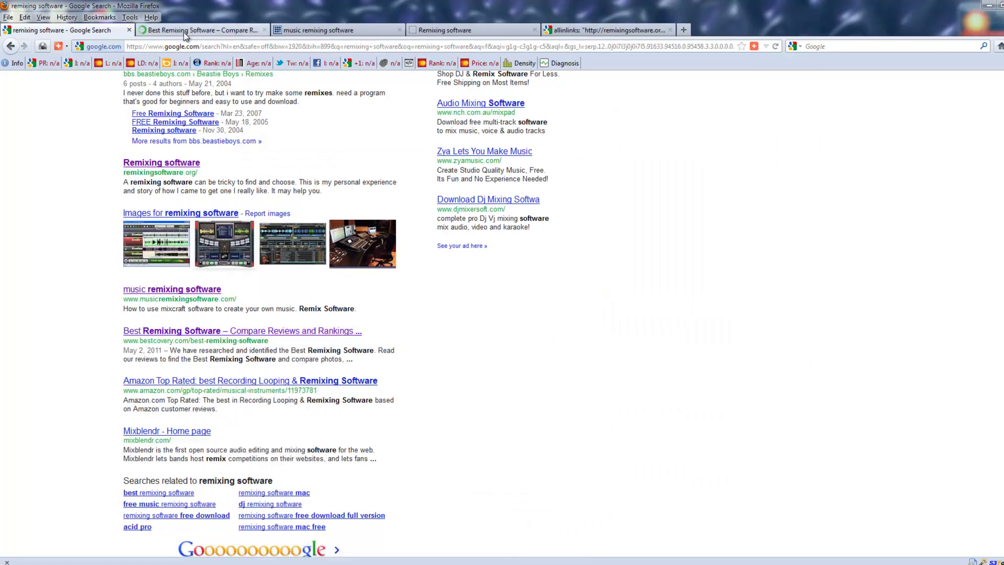
click(201, 30)
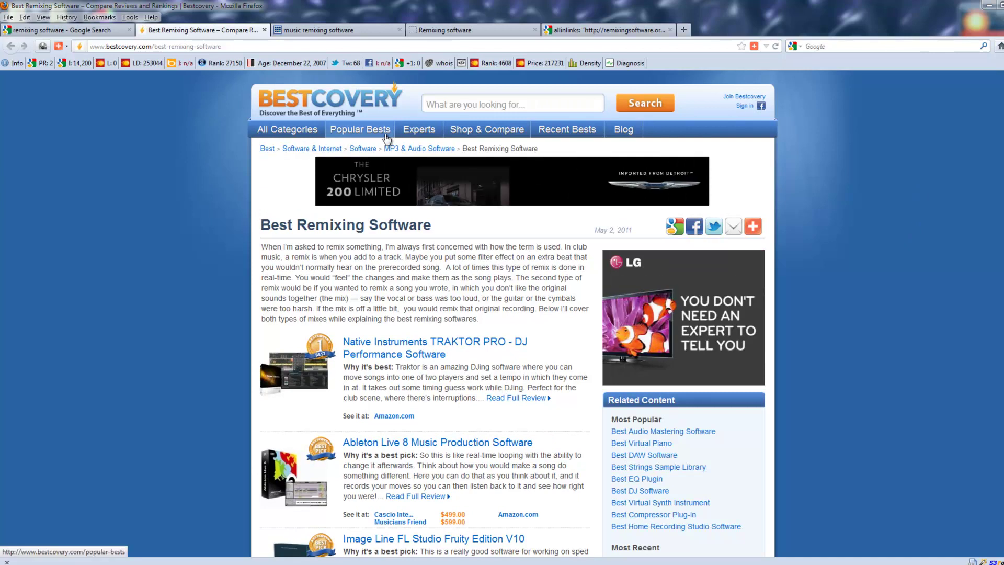
Look over Bestcovery's remixing software reviews and related content, and open the Best Recording Software for Mac page.
scroll(965, 215, down, 3)
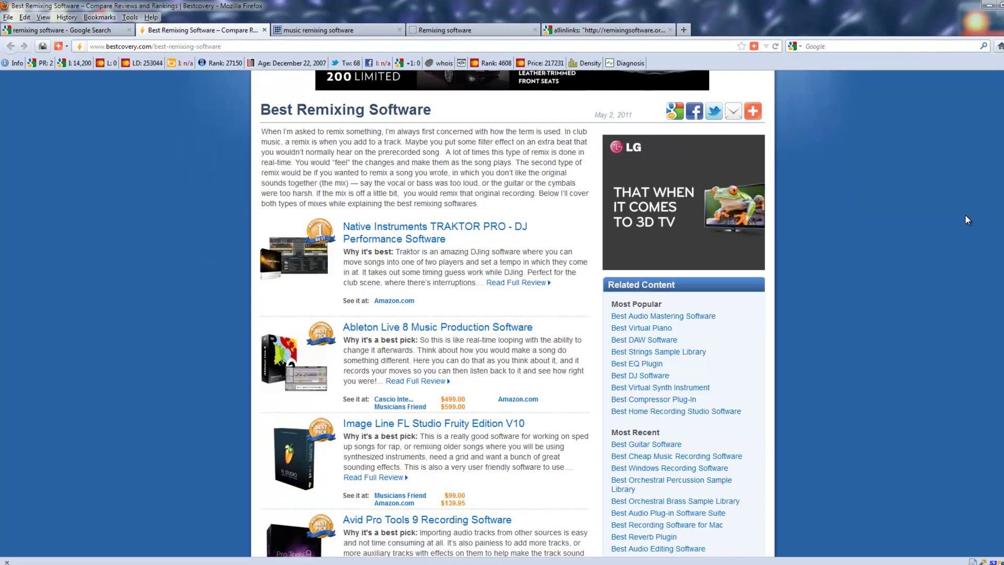
scroll(965, 215, down, 3)
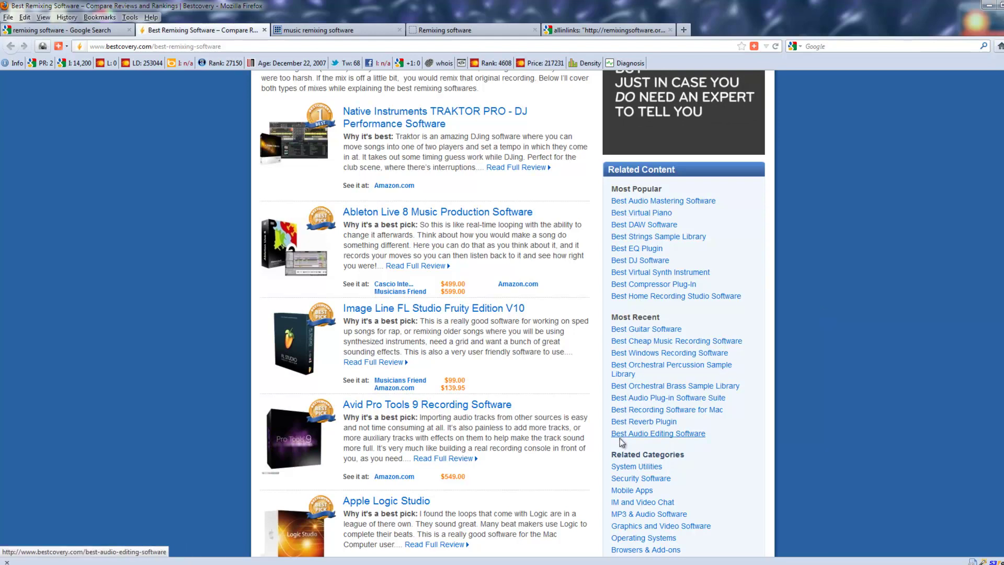
scroll(903, 364, down, 3)
scroll(902, 367, down, 4)
scroll(902, 362, up, 3)
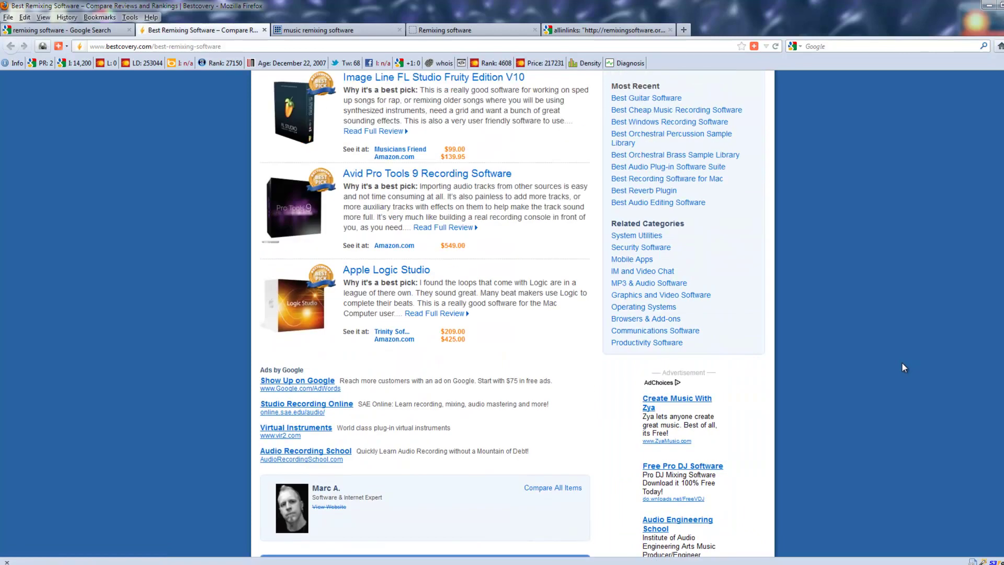
click(630, 178)
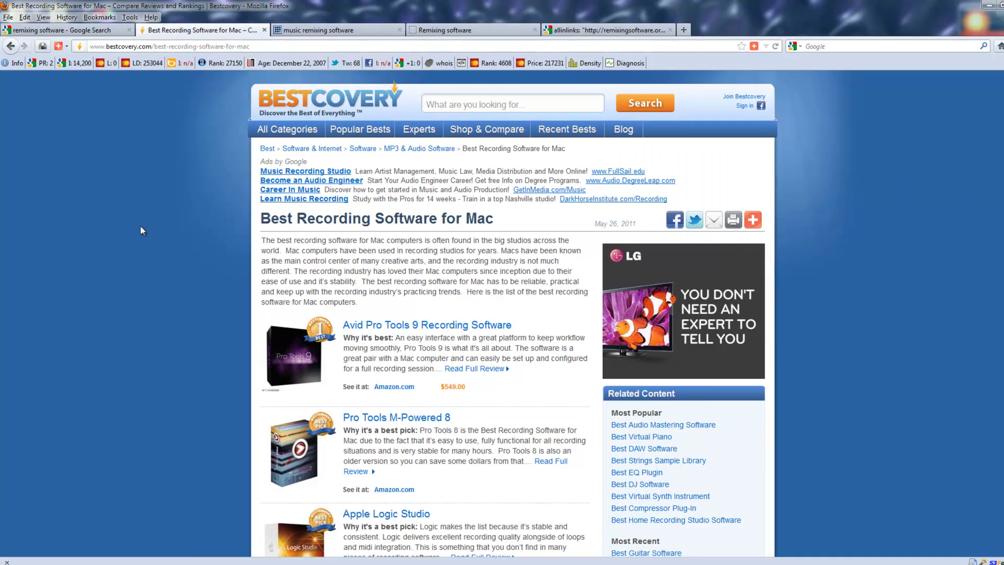
Switch to the keyword research workbook in Excel and select the music recording software keyword cell.
key(alt+Tab)
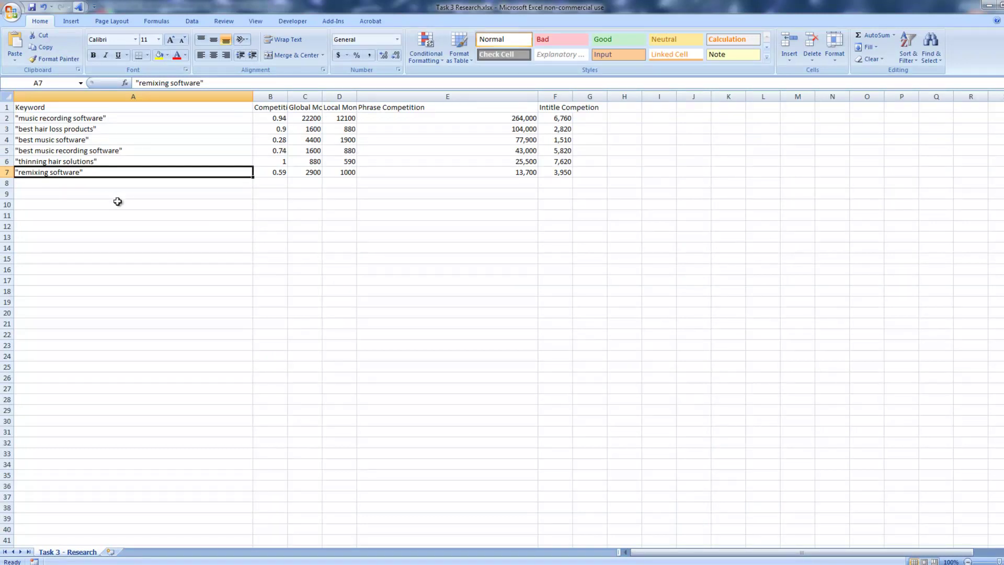
click(102, 120)
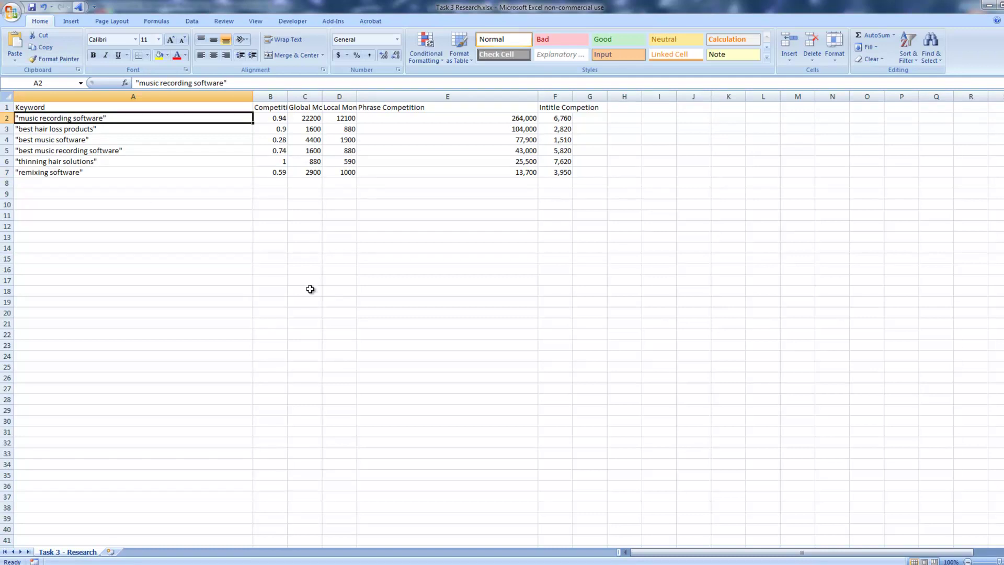